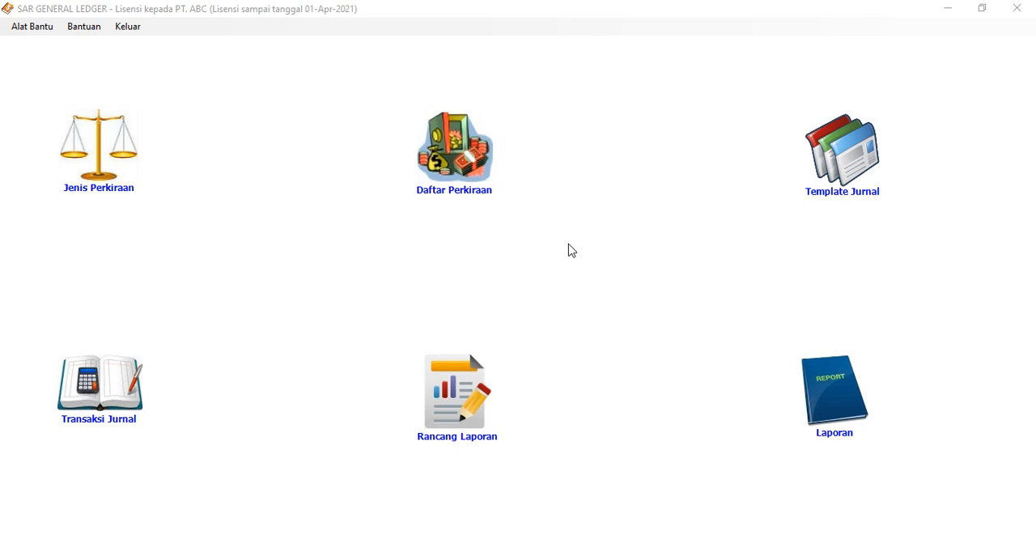
Open the financial report designer and create a new report named NERACA
{"action": "left_click", "coordinate": [473, 384]}
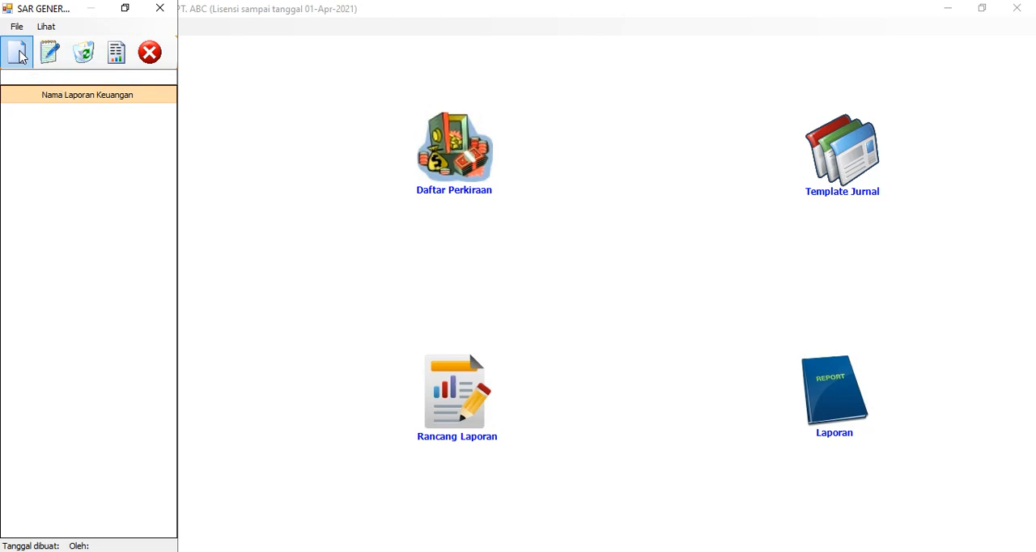
{"action": "left_click", "coordinate": [18, 53]}
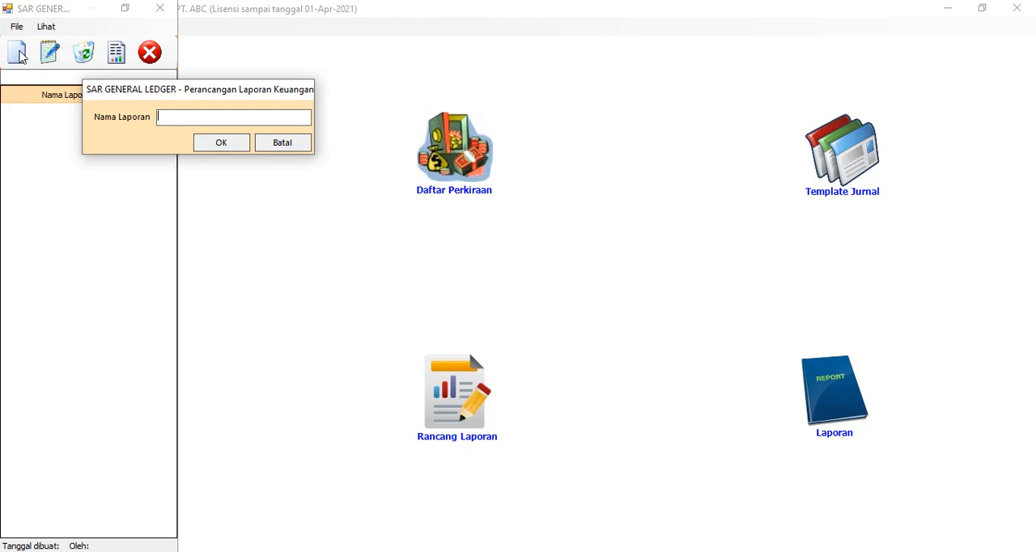
{"action": "type", "text": "NERACA"}
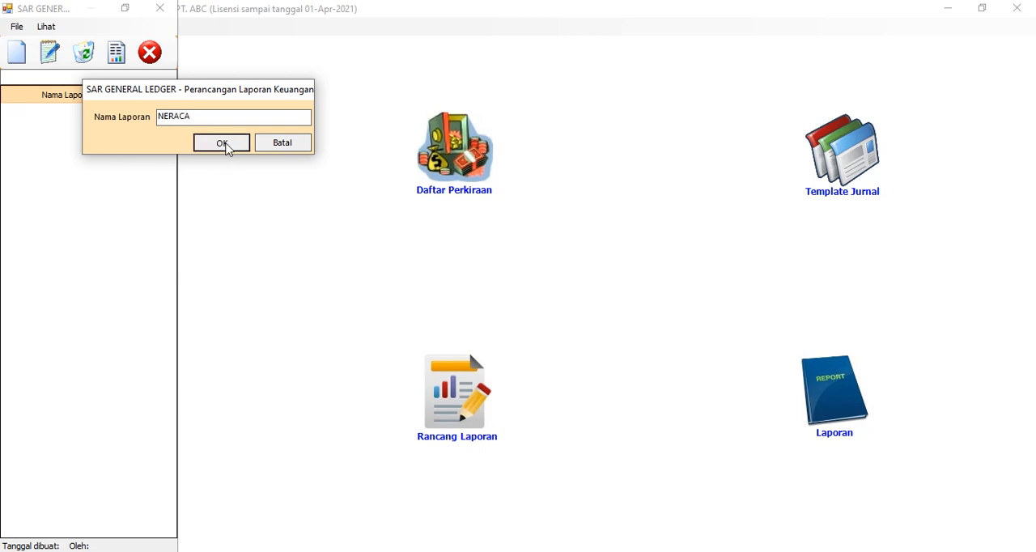
{"action": "left_click", "coordinate": [226, 146]}
Create another financial report named LABA RUGI
{"action": "left_click", "coordinate": [16, 52]}
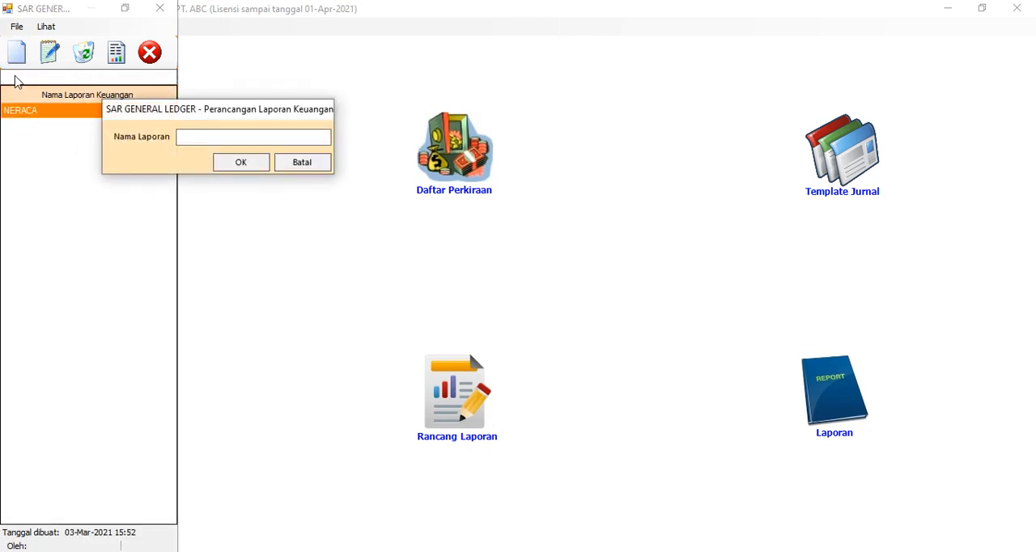
{"action": "type", "text": "LABA RUGI"}
{"action": "left_click", "coordinate": [237, 163]}
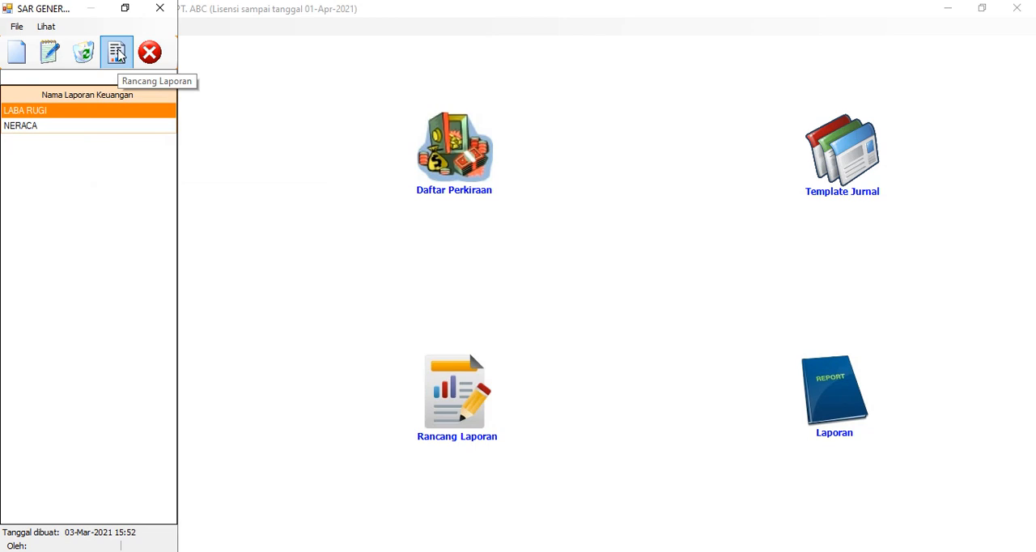
Open the layout design of the LABA RUGI report and enter PENJUALAN as its first text row
{"action": "left_click", "coordinate": [118, 53]}
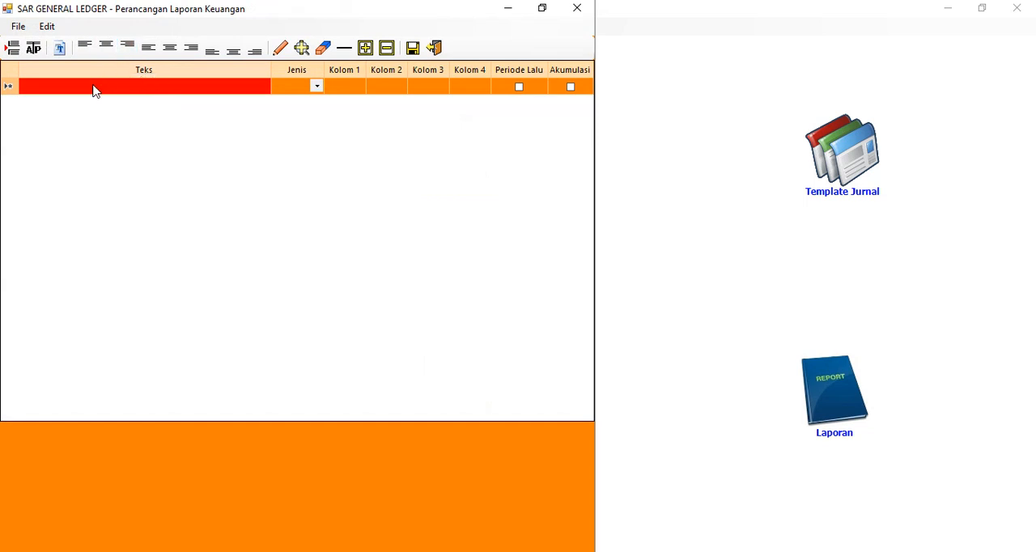
{"action": "left_click", "coordinate": [94, 86]}
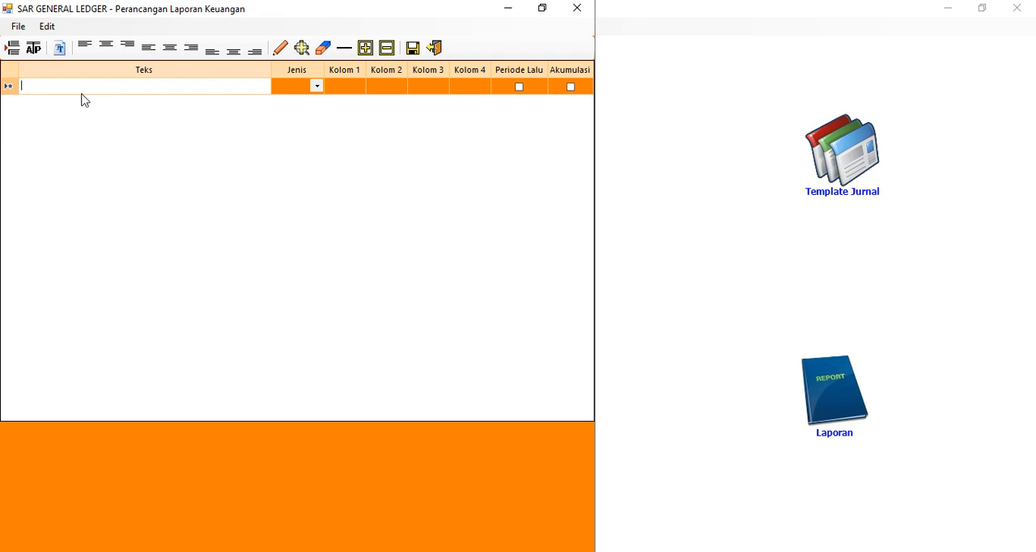
{"action": "type", "text": "p"}
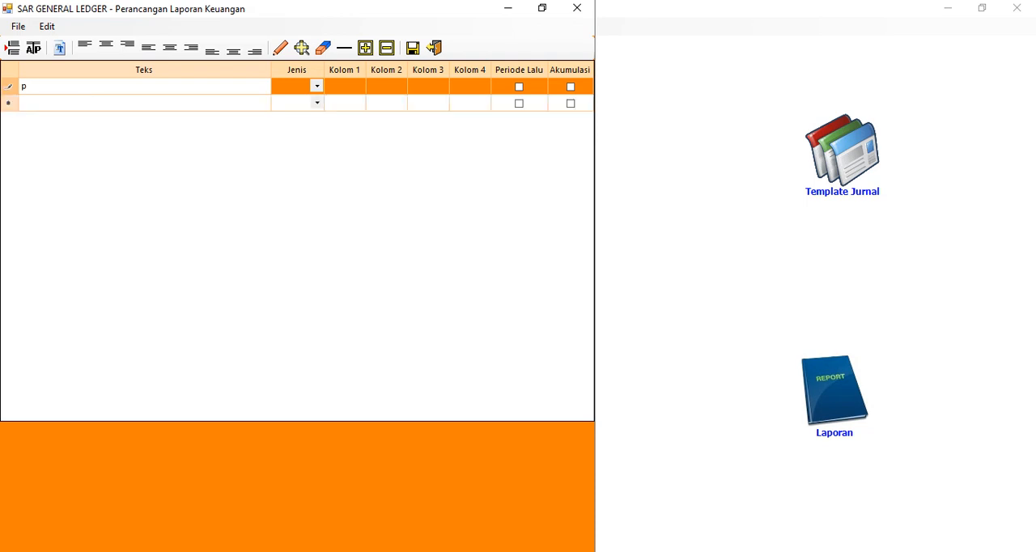
{"action": "key", "text": "BackSpace"}
{"action": "type", "text": "PENJUALAN"}
{"action": "left_click", "coordinate": [81, 106]}
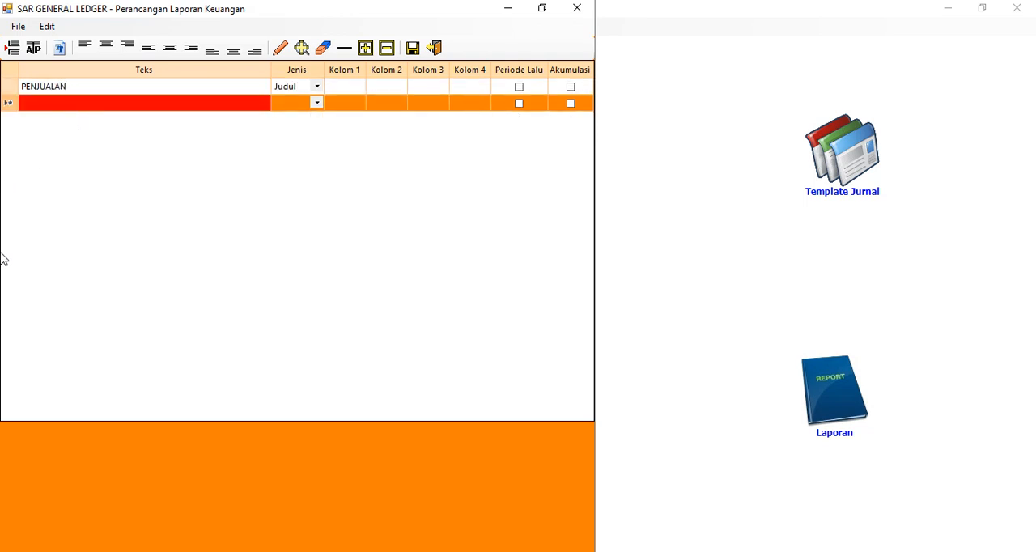
Add a text row RETUR PENJUALAN below PENJUALAN
{"action": "type", "text": "R"}
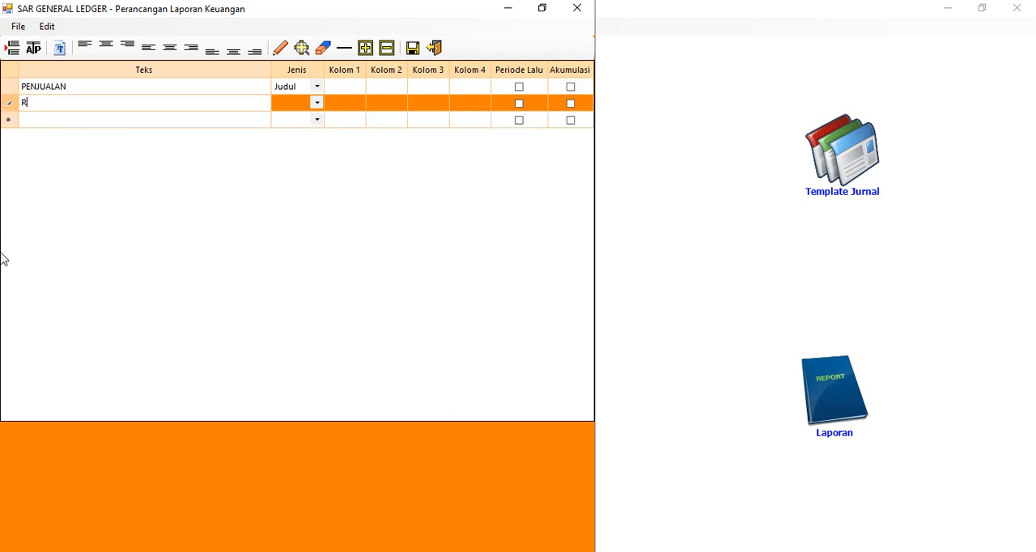
{"action": "type", "text": "ETUR PENJUALAN"}
{"action": "left_click", "coordinate": [78, 125]}
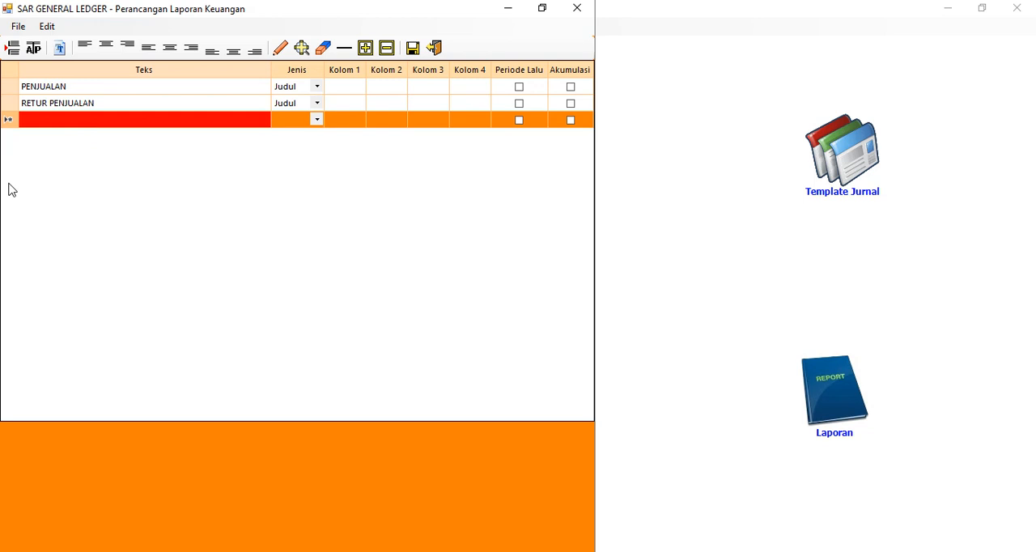
Add a text row PERHITUNGAN HPP below RETUR PENJUALAN
{"action": "type", "text": "H"}
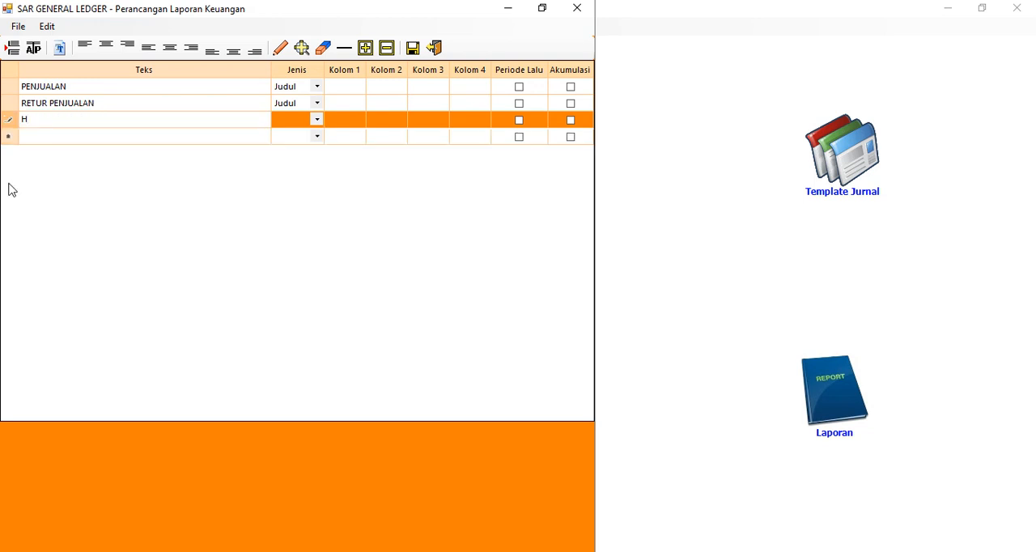
{"action": "type", "text": "E"}
{"action": "key", "text": "BackSpace"}
{"action": "key", "text": "BackSpace"}
{"action": "type", "text": "PERHITUNGAN hp"}
{"action": "key", "text": "BackSpace"}
{"action": "key", "text": "BackSpace"}
{"action": "type", "text": "HPP"}
{"action": "left_click", "coordinate": [85, 138]}
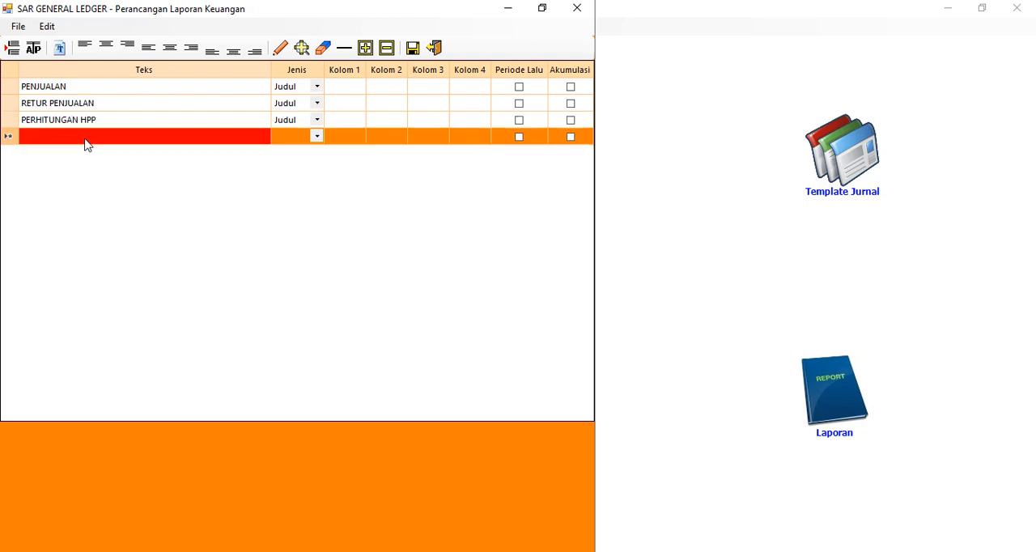
Add an indented text row PERSEDIAAN AWAL under PERHITUNGAN HPP
{"action": "type", "text": "PER"}
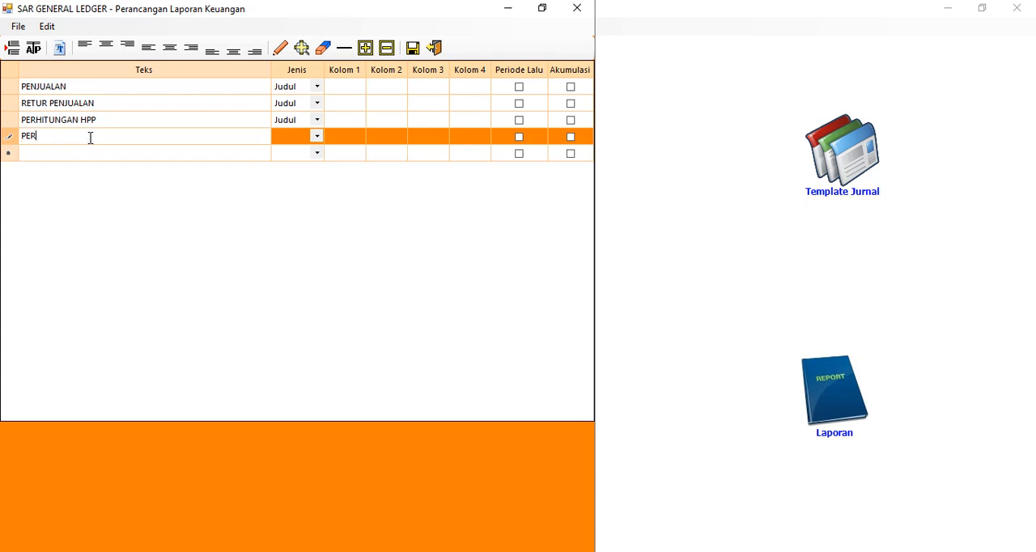
{"action": "key", "text": "BackSpace"}
{"action": "key", "text": "BackSpace"}
{"action": "key", "text": "BackSpace"}
{"action": "type", "text": "PERSEDFI"}
{"action": "key", "text": "BackSpace"}
{"action": "key", "text": "BackSpace"}
{"action": "type", "text": "IAAN AWAL"}
{"action": "left_click", "coordinate": [93, 149]}
{"action": "left_click", "coordinate": [103, 159]}
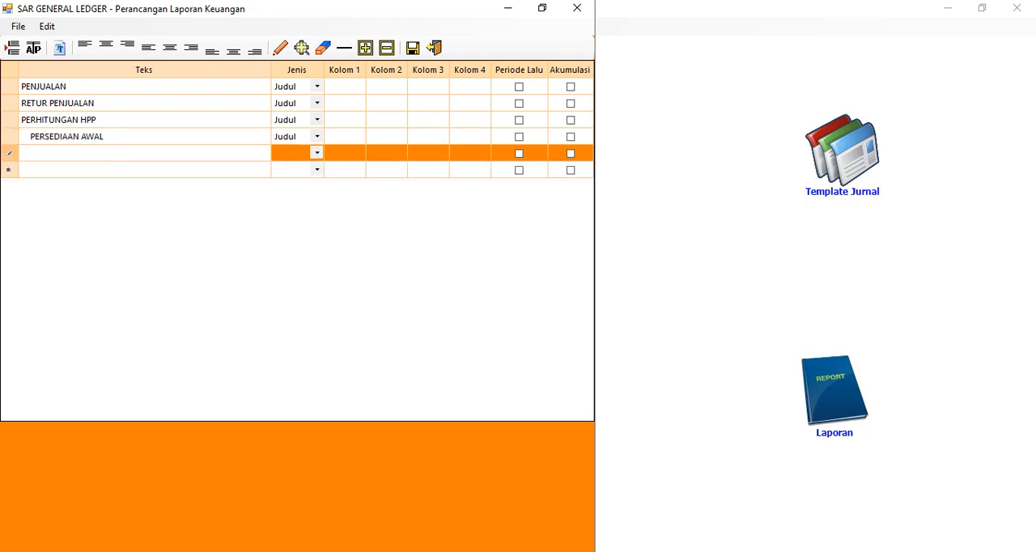
Add an indented text row PEMBELIAN below PERSEDIAAN AWAL
{"action": "type", "text": "PEMBELI"}
{"action": "key", "text": "BackSpace"}
{"action": "key", "text": "BackSpace"}
{"action": "key", "text": "BackSpace"}
{"action": "type", "text": "ELIAN"}
{"action": "left_click", "coordinate": [50, 172]}
{"action": "left_click", "coordinate": [24, 158]}
{"action": "left_click", "coordinate": [24, 153]}
{"action": "left_click", "coordinate": [24, 153]}
{"action": "left_click", "coordinate": [41, 172]}
{"action": "left_click", "coordinate": [43, 177]}
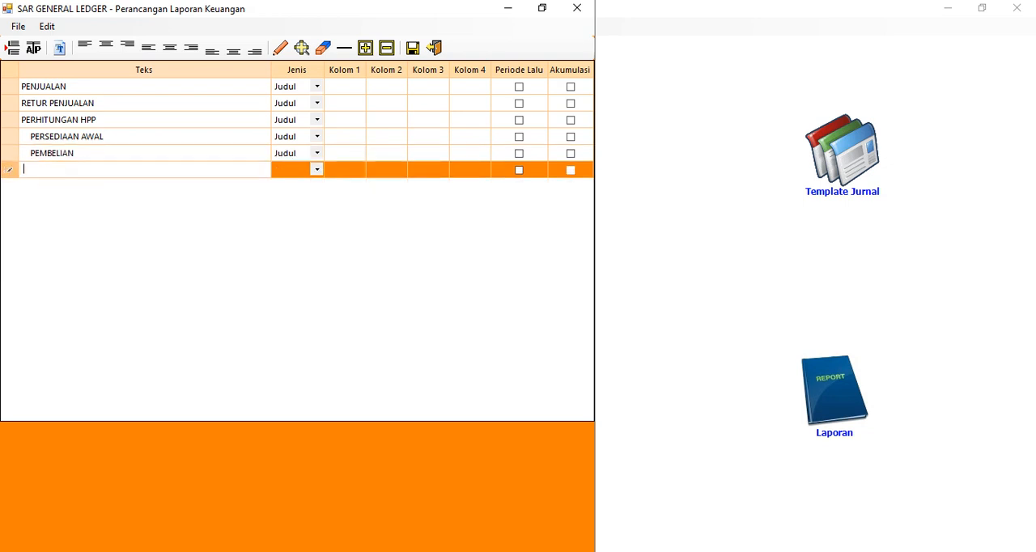
Add an indented text row PERSEDIAAN SIAP DIJUAL below PEMBELIAN
{"action": "type", "text": "PE"}
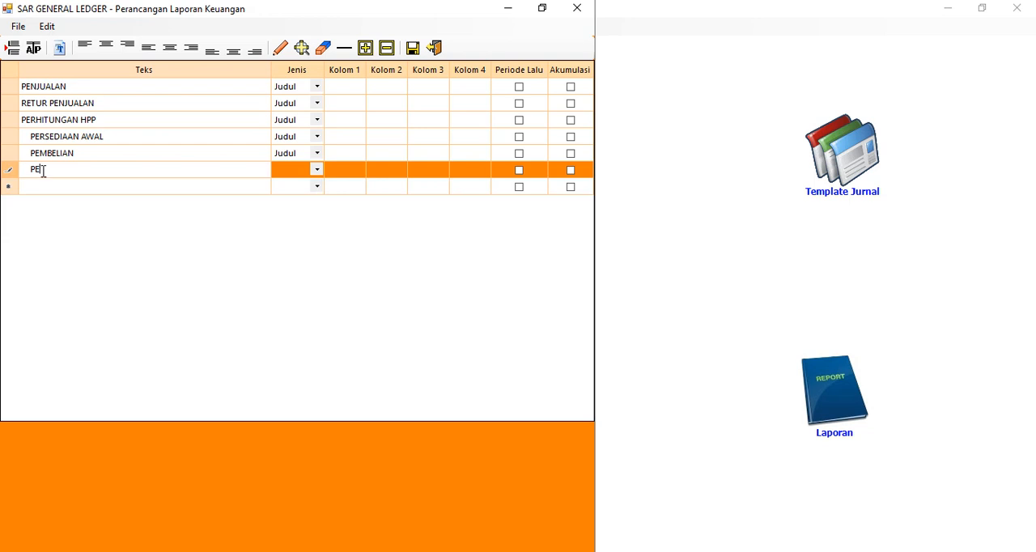
{"action": "type", "text": "RSEDIAAN SIAP DIJUAL"}
{"action": "key", "text": "Return"}
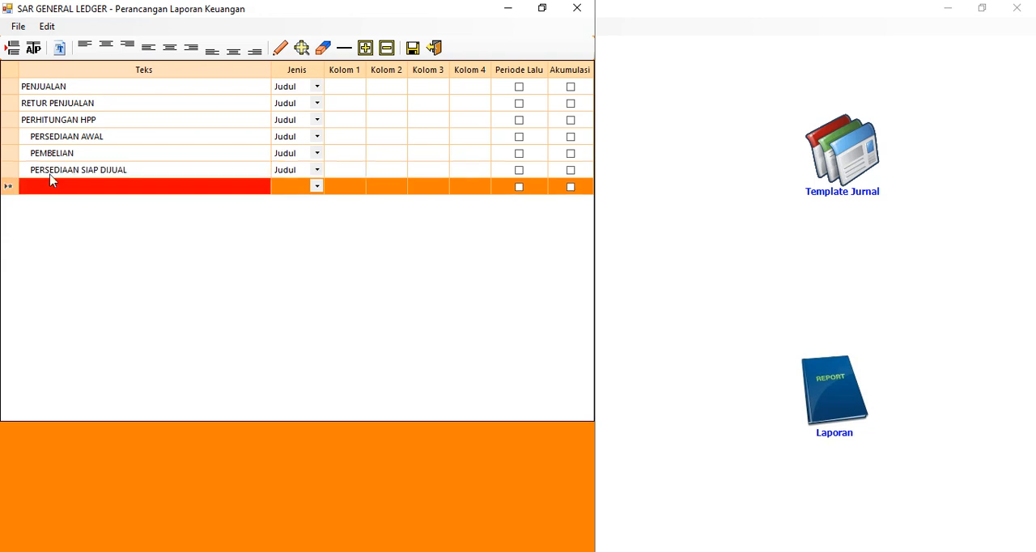
Add an indented text row PERSEDIAAN AKHIR below PERSEDIAAN SIAP DIJUAL
{"action": "left_click", "coordinate": [59, 187]}
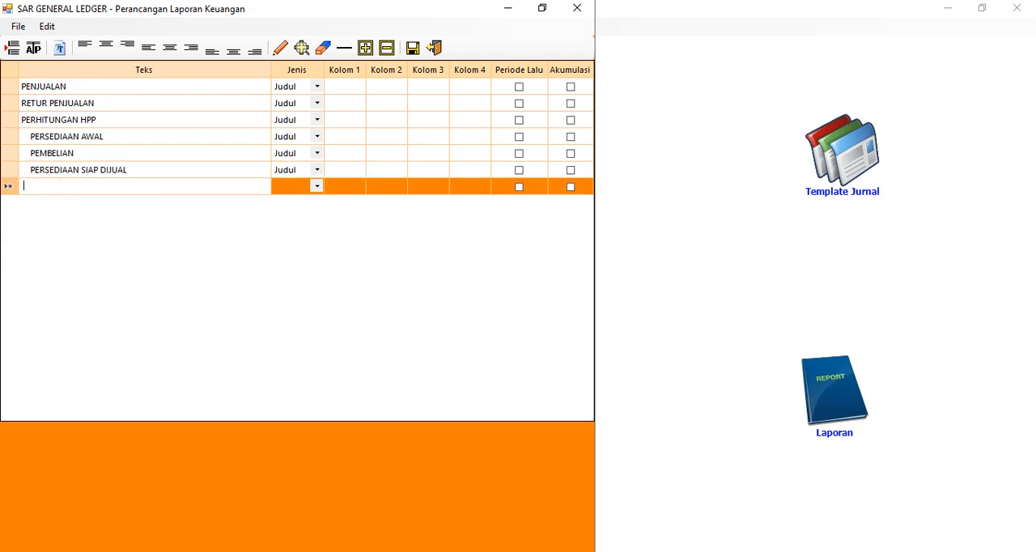
{"action": "type", "text": "PERSE"}
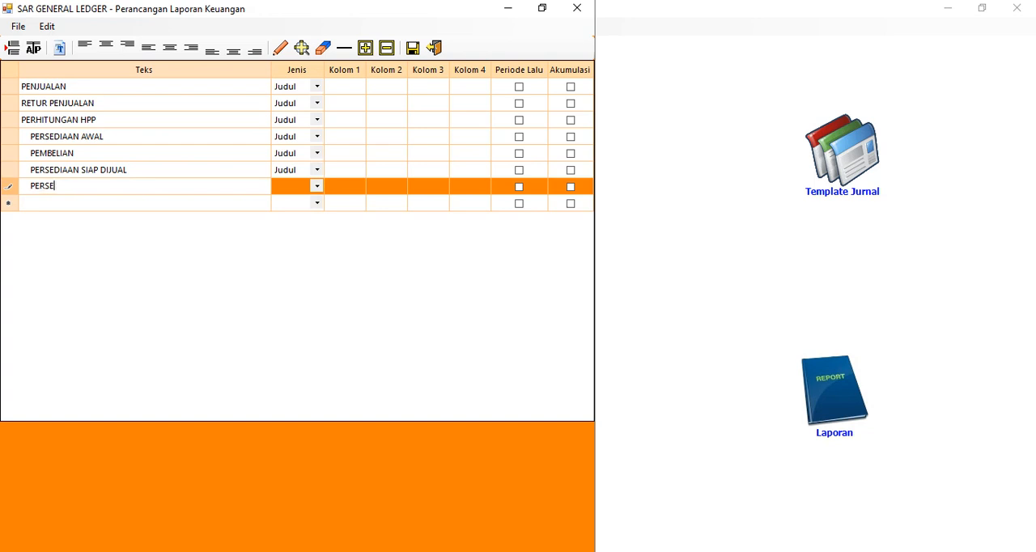
{"action": "type", "text": "DIAAN AKHIR"}
{"action": "left_click", "coordinate": [124, 204]}
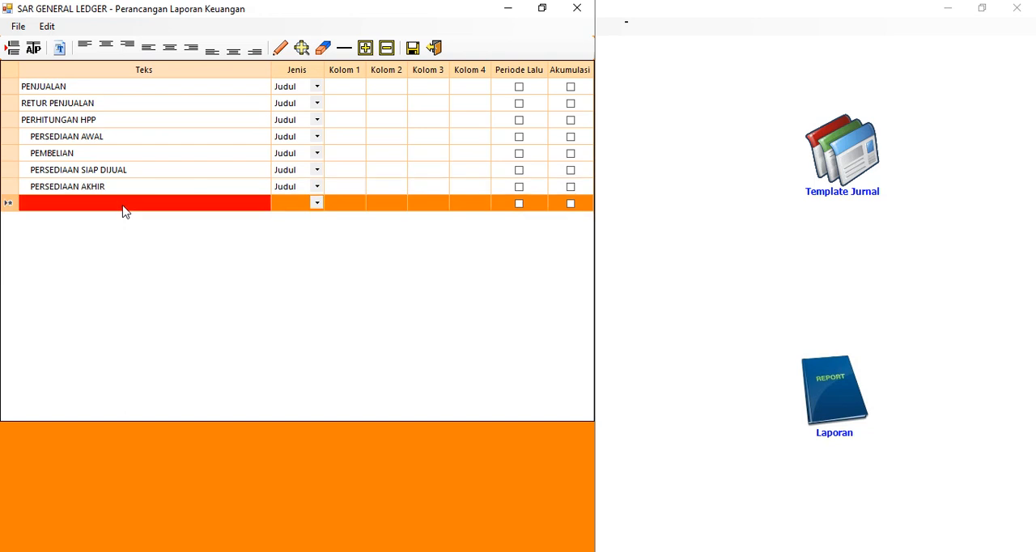
Add two unindented text rows, HPP and LABA KOTOR, below PERSEDIAAN AKHIR
{"action": "type", "text": "HPP"}
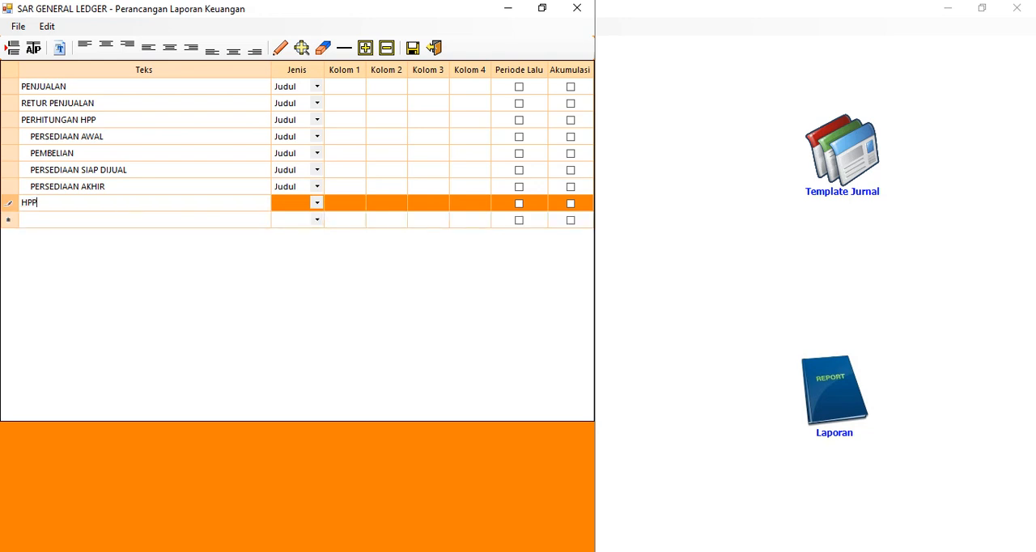
{"action": "left_click", "coordinate": [121, 189]}
{"action": "left_click", "coordinate": [56, 225]}
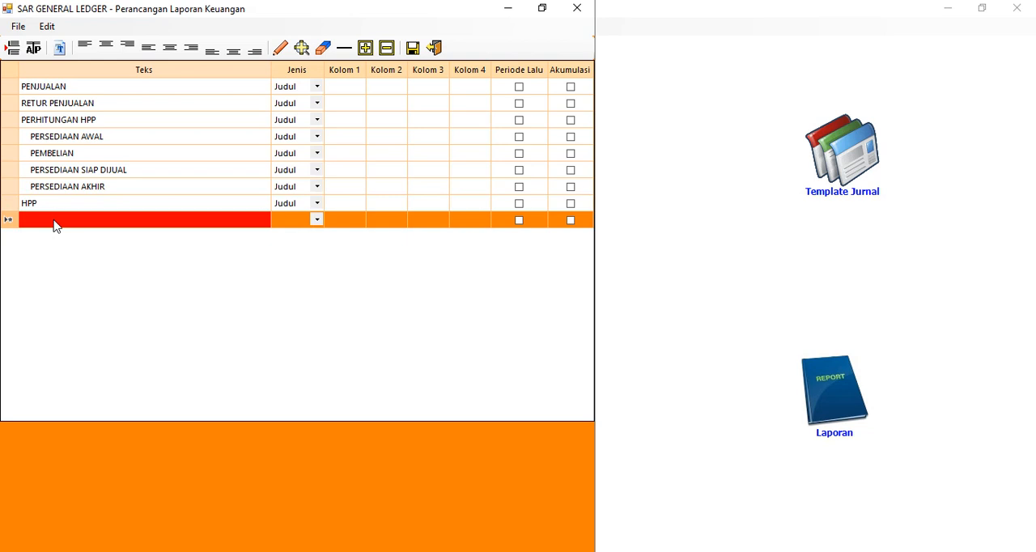
{"action": "type", "text": "LABA"}
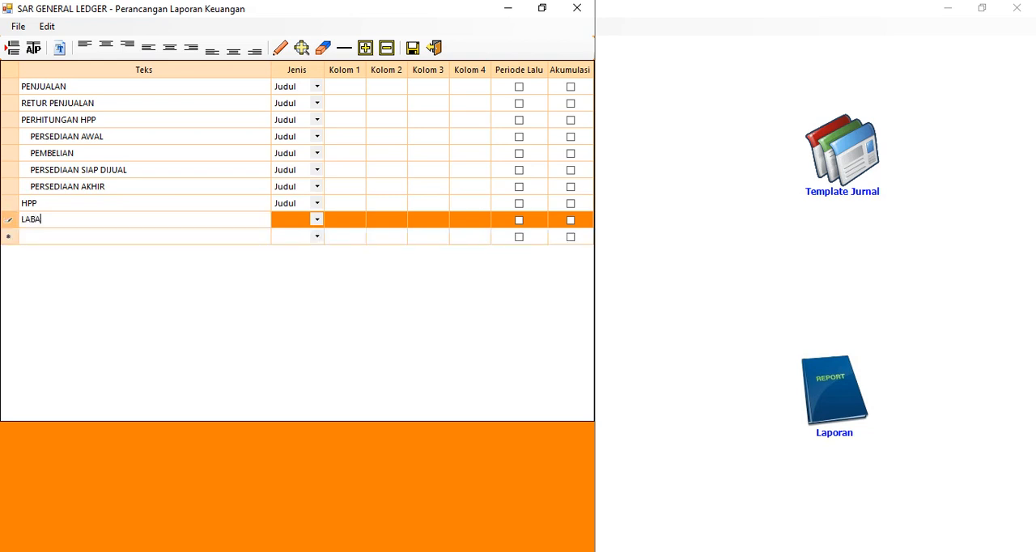
{"action": "type", "text": " KOTOR"}
{"action": "left_click", "coordinate": [106, 239]}
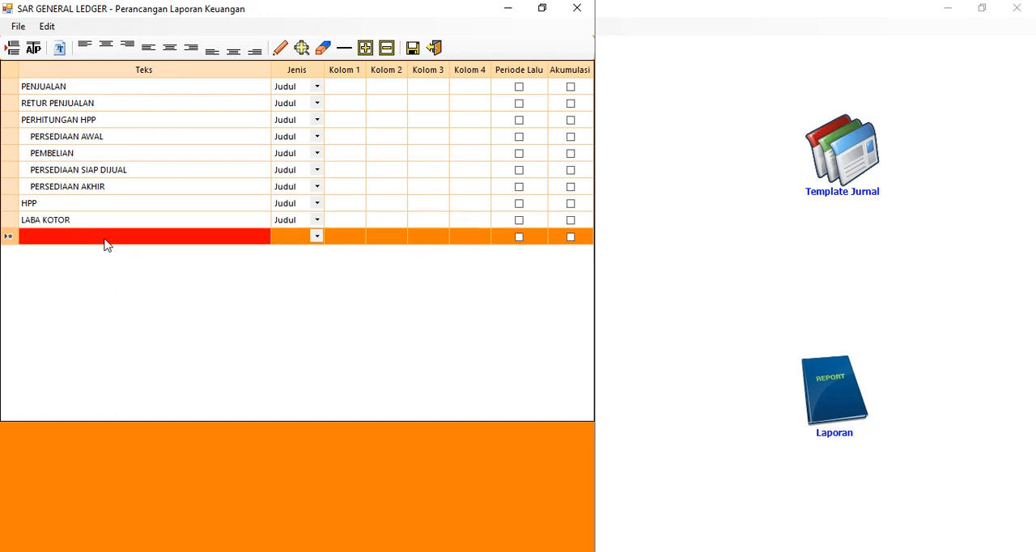
Add an unindented text row BIAYA-BIAYA below LABA KOTOR as the expense heading
{"action": "type", "text": "BIAYA"}
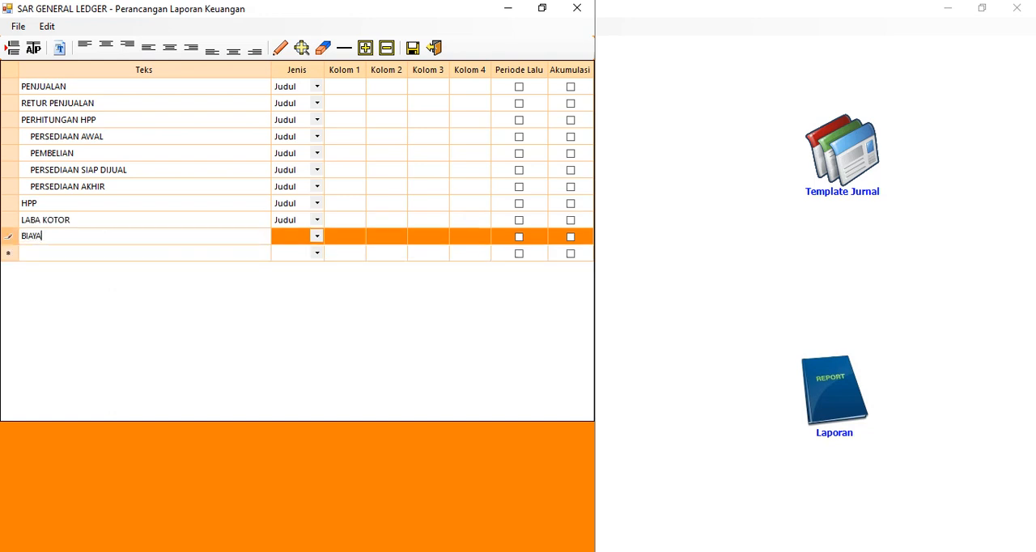
{"action": "type", "text": "-BIAYA"}
{"action": "key", "text": "Return"}
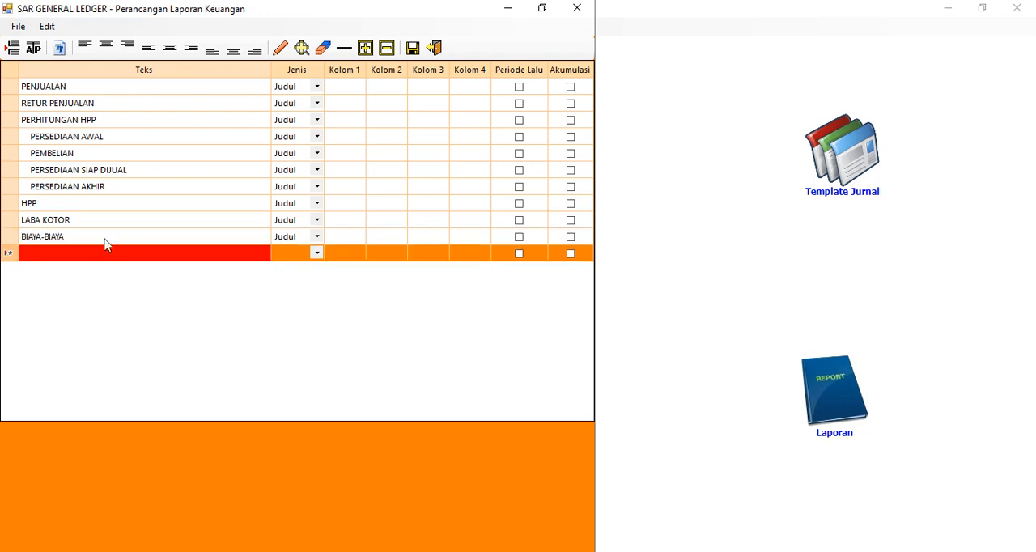
Add an indented text row BIAYA GAJI under BIAYA-BIAYA
{"action": "left_click", "coordinate": [104, 245]}
{"action": "type", "text": "BIA"}
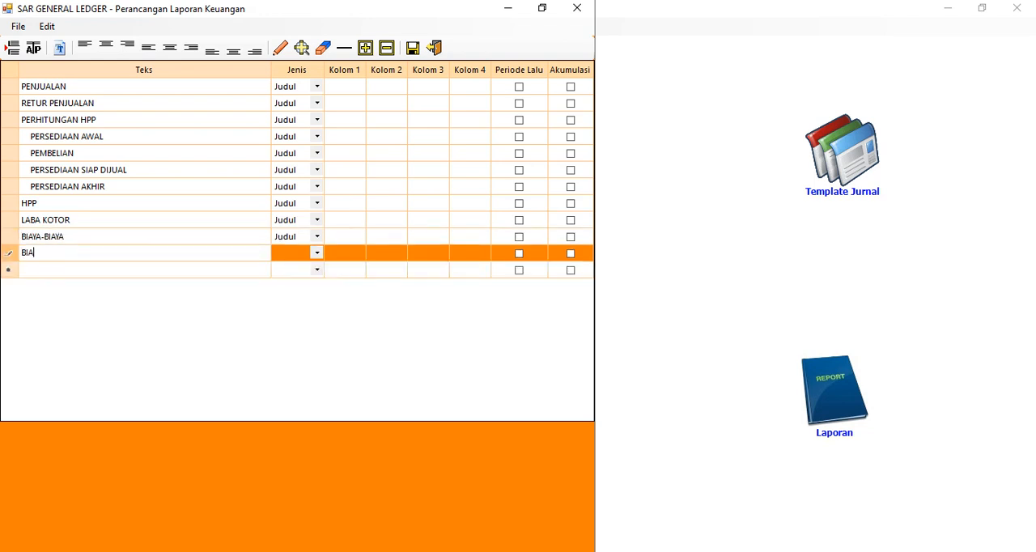
{"action": "type", "text": "YA"}
{"action": "key", "text": "BackSpace"}
{"action": "key", "text": "BackSpace"}
{"action": "key", "text": "BackSpace"}
{"action": "key", "text": "BackSpace"}
{"action": "key", "text": "BackSpace"}
{"action": "type", "text": "BIAYA JA"}
{"action": "key", "text": "BackSpace"}
{"action": "key", "text": "BackSpace"}
{"action": "type", "text": "GAJI"}
{"action": "left_click", "coordinate": [92, 273]}
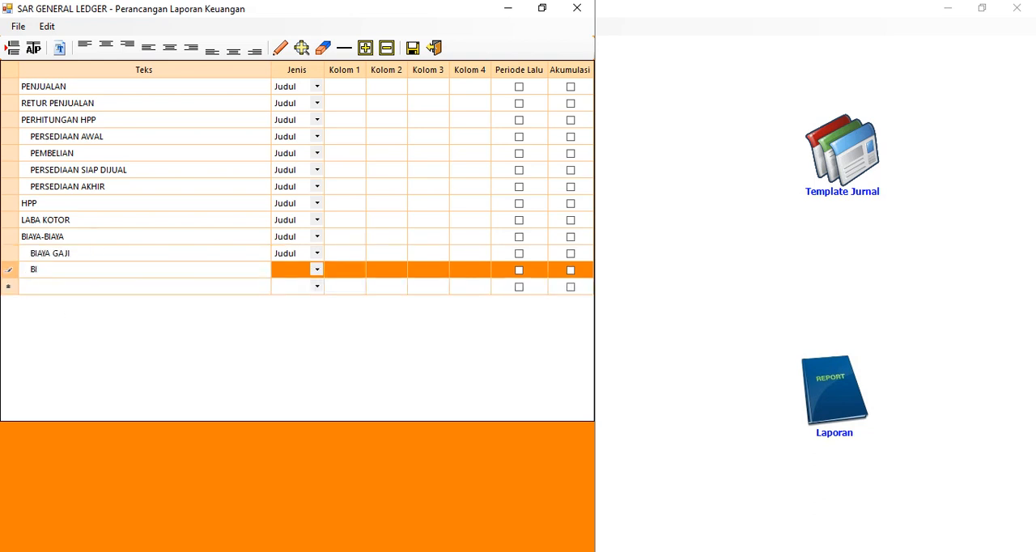
Add an indented text row "BIAYA LISTRIK, AIR" below BIAYA GAJI
{"action": "key", "text": "BackSpace"}
{"action": "key", "text": "BackSpace"}
{"action": "type", "text": "AYA LISTR"}
{"action": "key", "text": "BackSpace"}
{"action": "key", "text": "Return"}
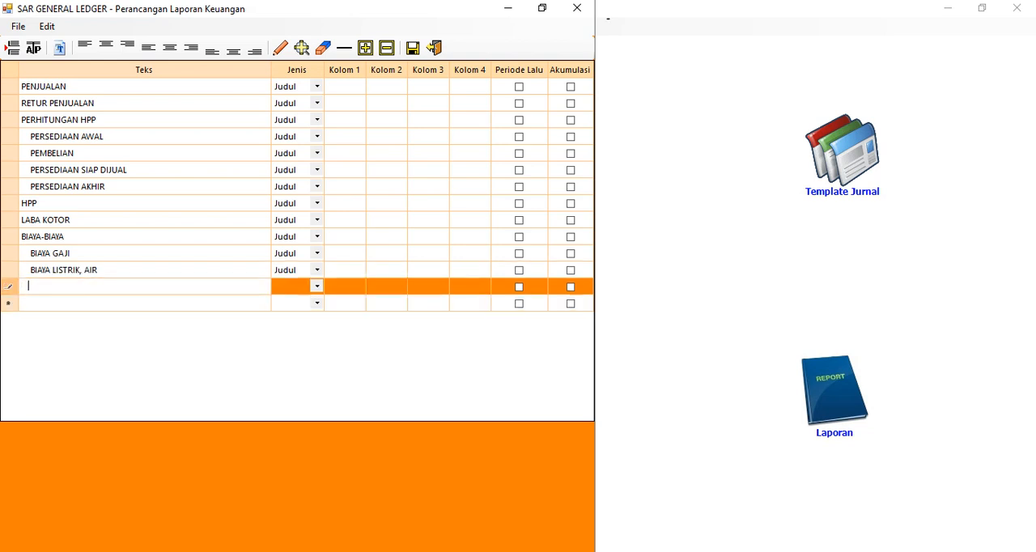
Add an indented text row BIAYA TELEKOMUNIKASI below the electricity and water expense row
{"action": "type", "text": "BIAYA TELEKOMUNIKASI"}
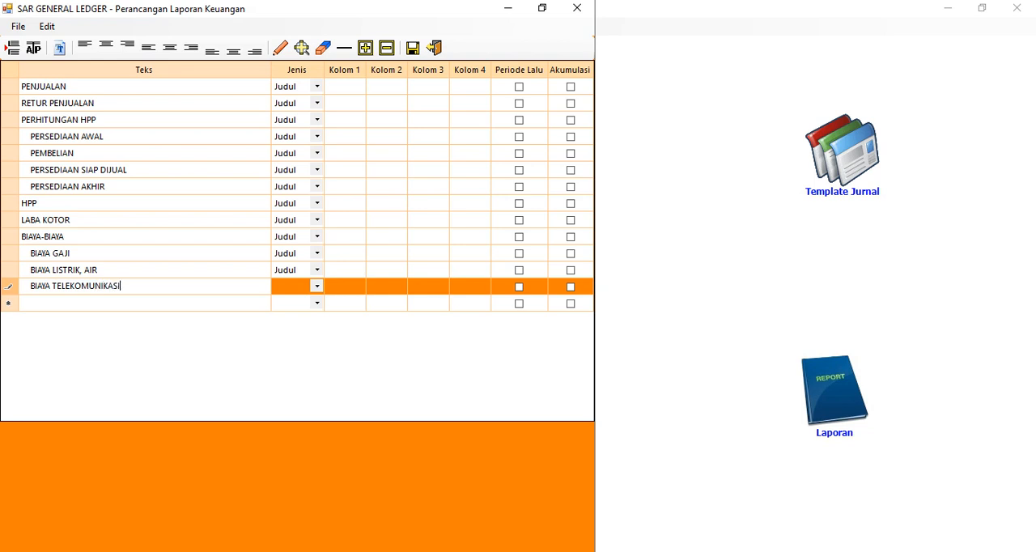
{"action": "left_click", "coordinate": [77, 300]}
{"action": "left_click", "coordinate": [76, 305]}
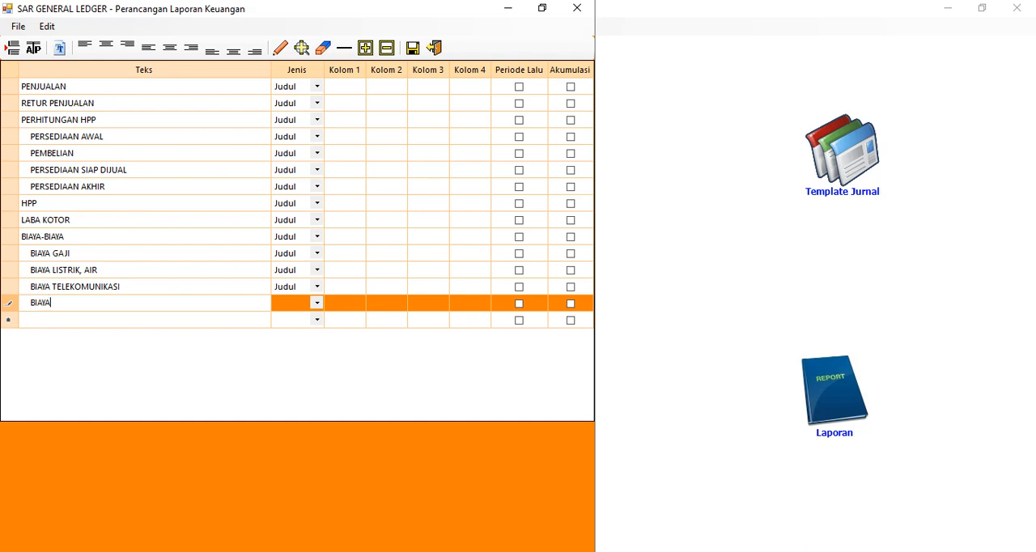
Add an indented text row BIAYA KENDARAAN below BIAYA TELEKOMUNIKASI
{"action": "type", "text": "BIAYA KENDARAAN"}
{"action": "key", "text": "Return"}
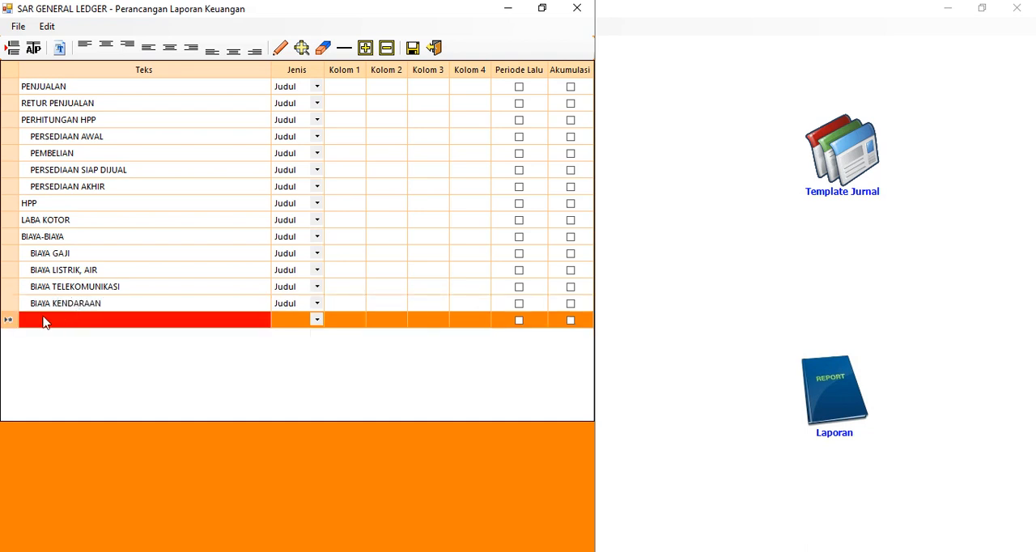
Add an unindented text row TOTAL BIAYA below BIAYA KENDARAAN
{"action": "left_click", "coordinate": [41, 321]}
{"action": "type", "text": "TO"}
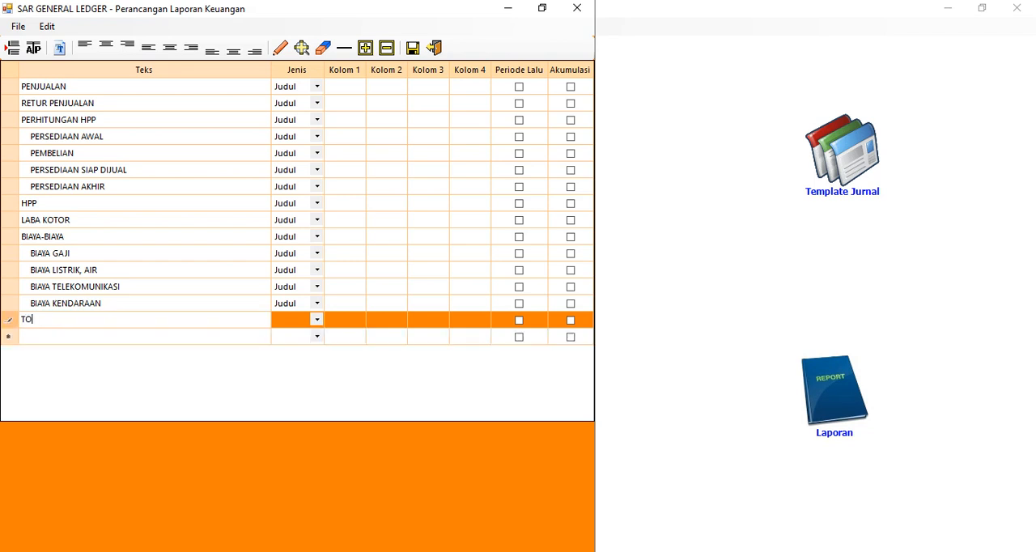
{"action": "type", "text": "TAL BIAYA"}
{"action": "key", "text": "Return"}
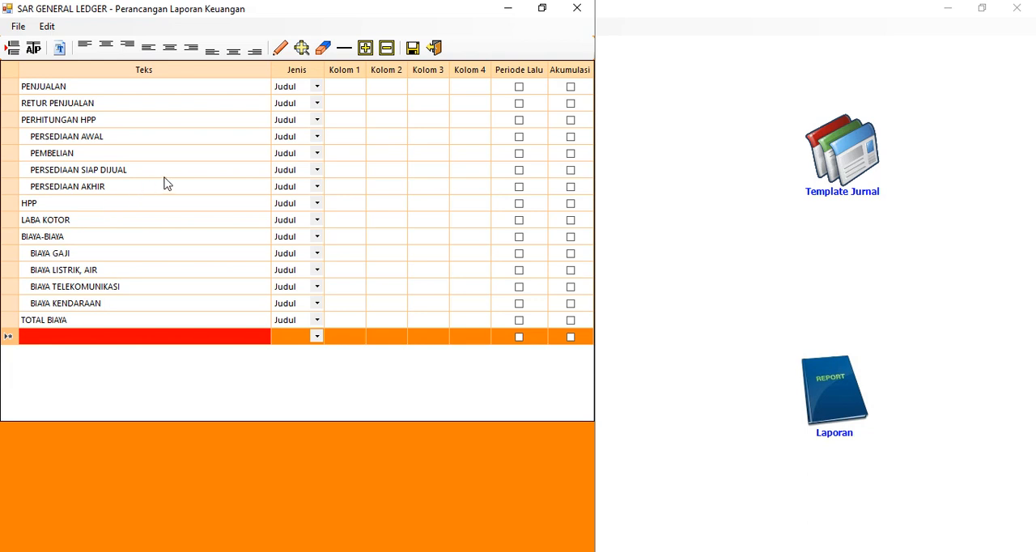
Set the Jenis of the PENJUALAN and RETUR PENJUALAN rows to (-) Detil
{"action": "left_click", "coordinate": [295, 93]}
{"action": "left_click", "coordinate": [295, 93]}
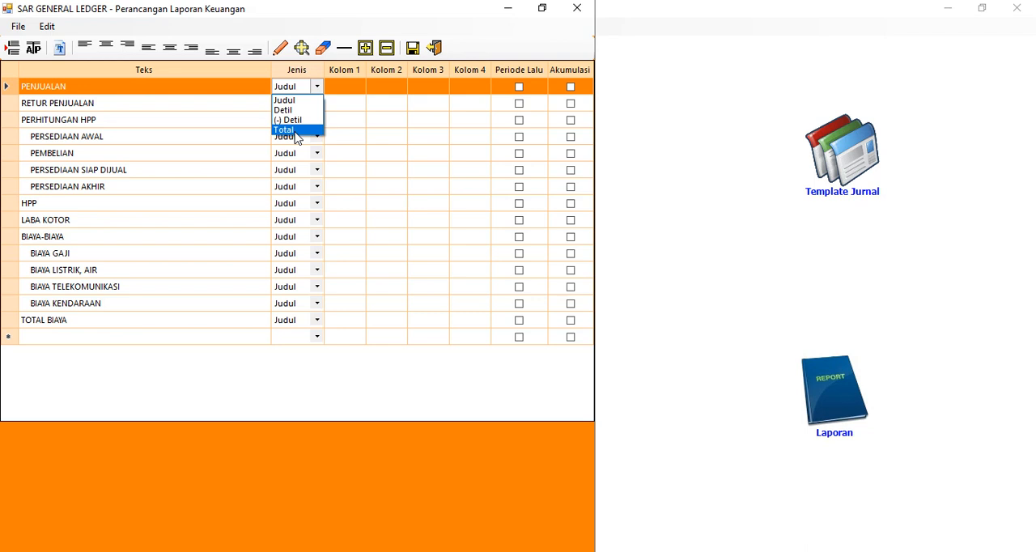
{"action": "left_click", "coordinate": [295, 121]}
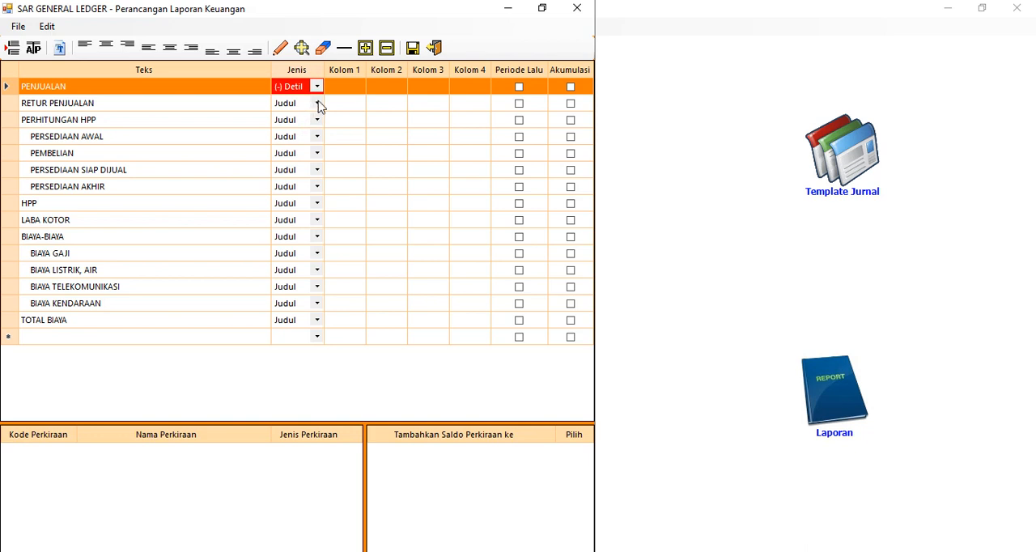
{"action": "left_click", "coordinate": [318, 104]}
{"action": "left_click", "coordinate": [297, 137]}
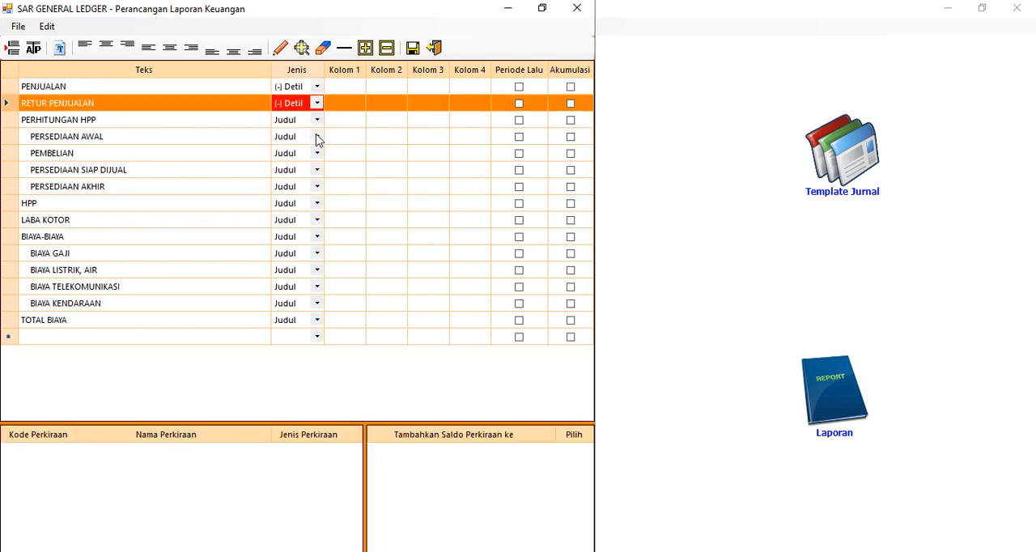
Format the PERHITUNGAN HPP row text as bold and underlined
{"action": "left_click", "coordinate": [209, 121]}
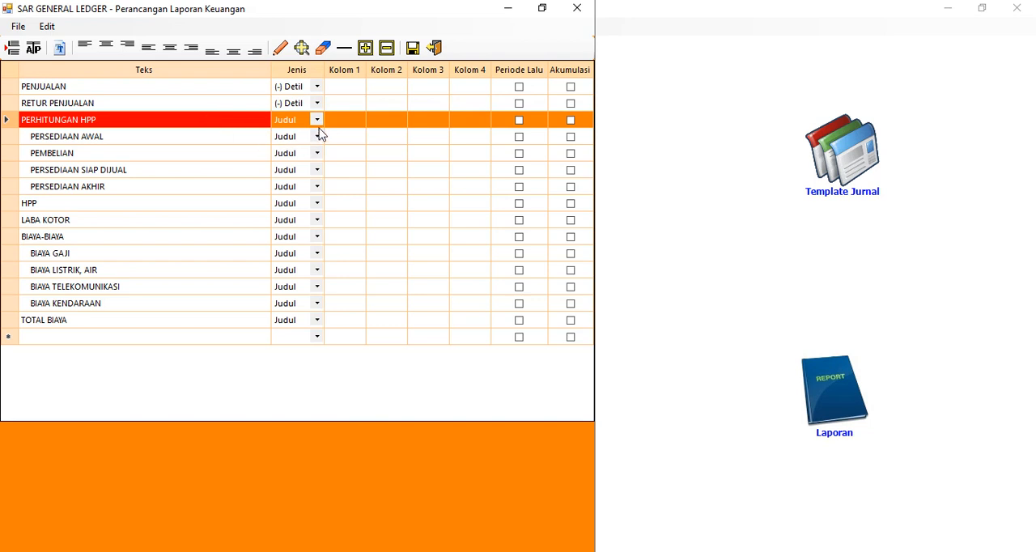
{"action": "left_click", "coordinate": [59, 49]}
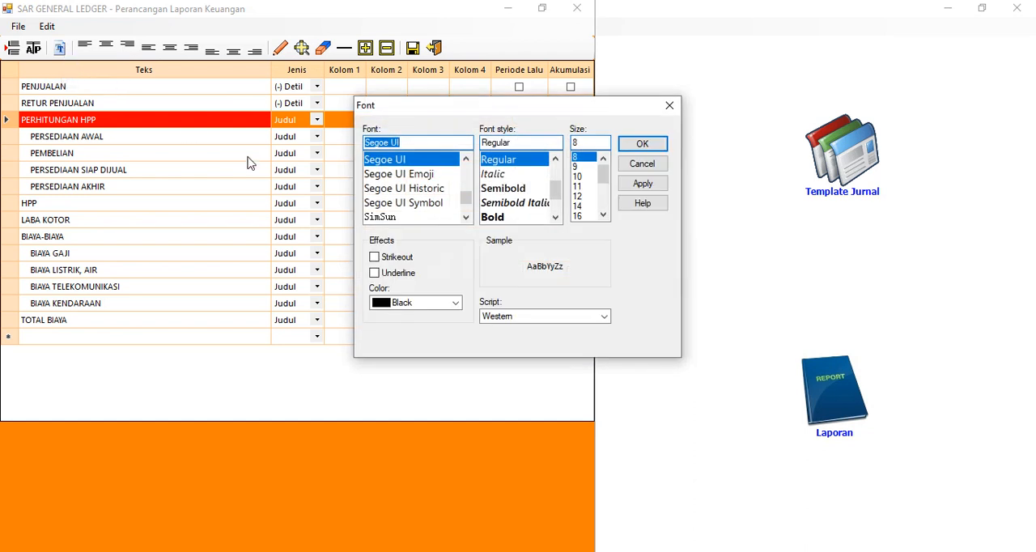
{"action": "left_click", "coordinate": [493, 217]}
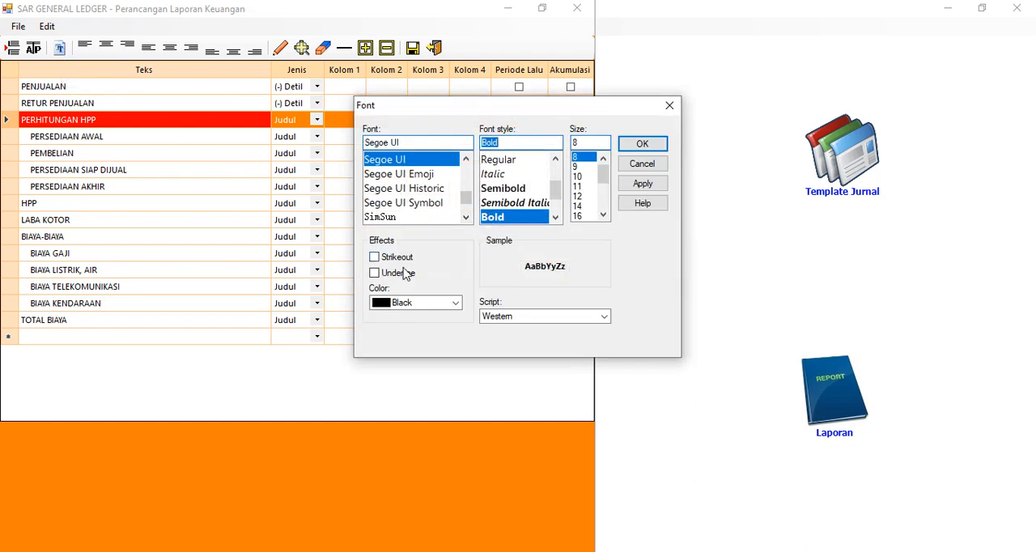
{"action": "left_click", "coordinate": [403, 274]}
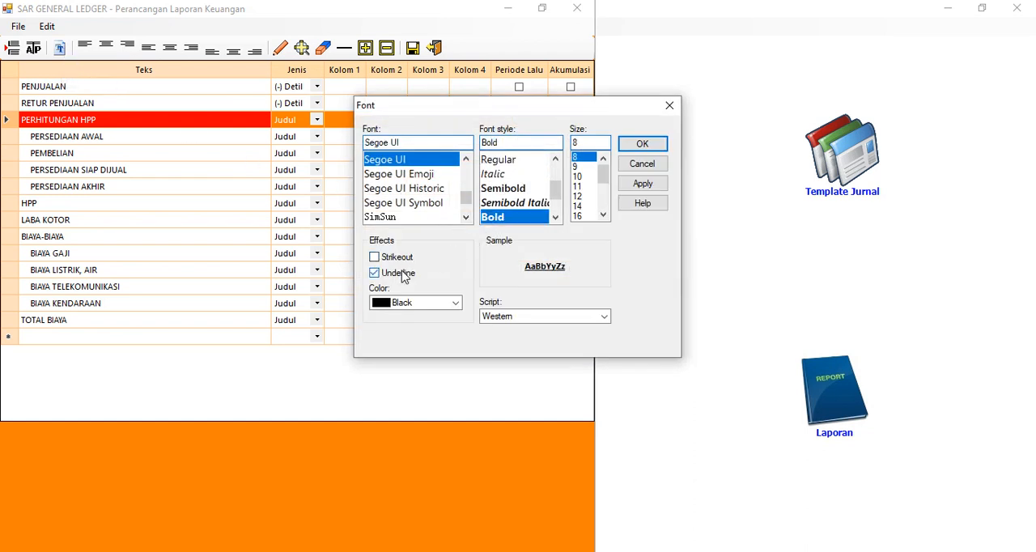
{"action": "left_click", "coordinate": [657, 153]}
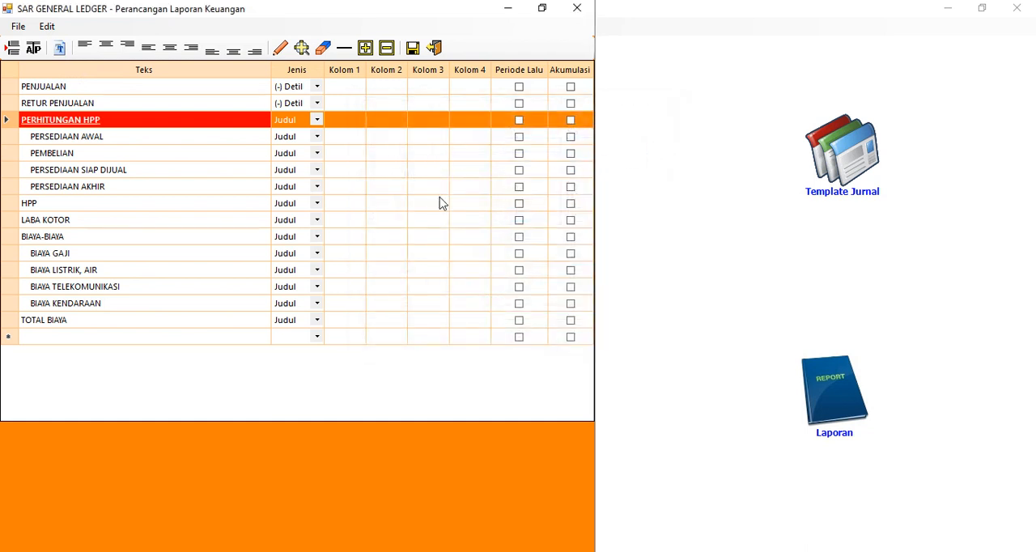
Set the Jenis of PERSEDIAAN AWAL to Detil, and of PEMBELIAN, PERSEDIAAN SIAP DIJUAL and PERSEDIAAN AKHIR to (-) Detil
{"action": "left_click", "coordinate": [317, 136]}
{"action": "left_click", "coordinate": [308, 161]}
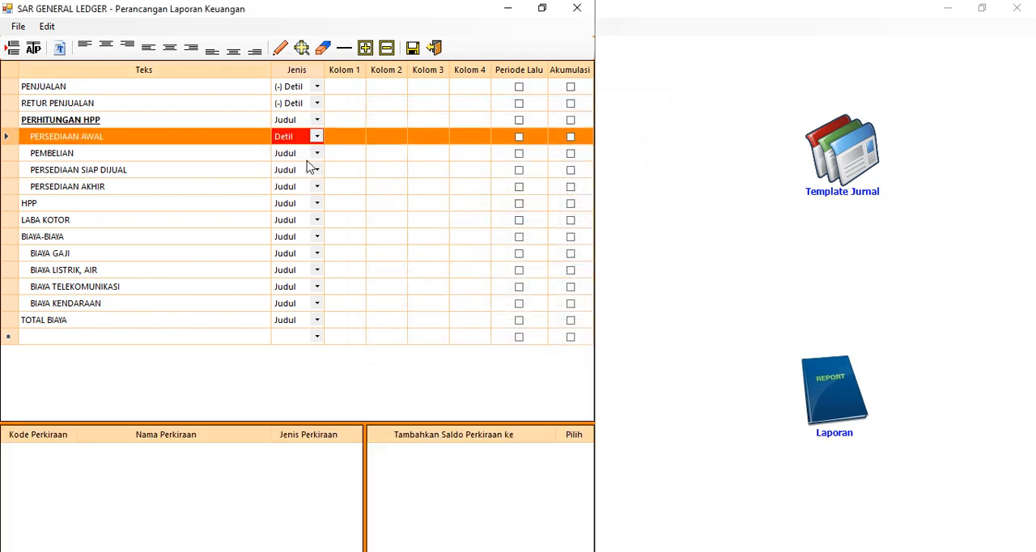
{"action": "left_click", "coordinate": [317, 153]}
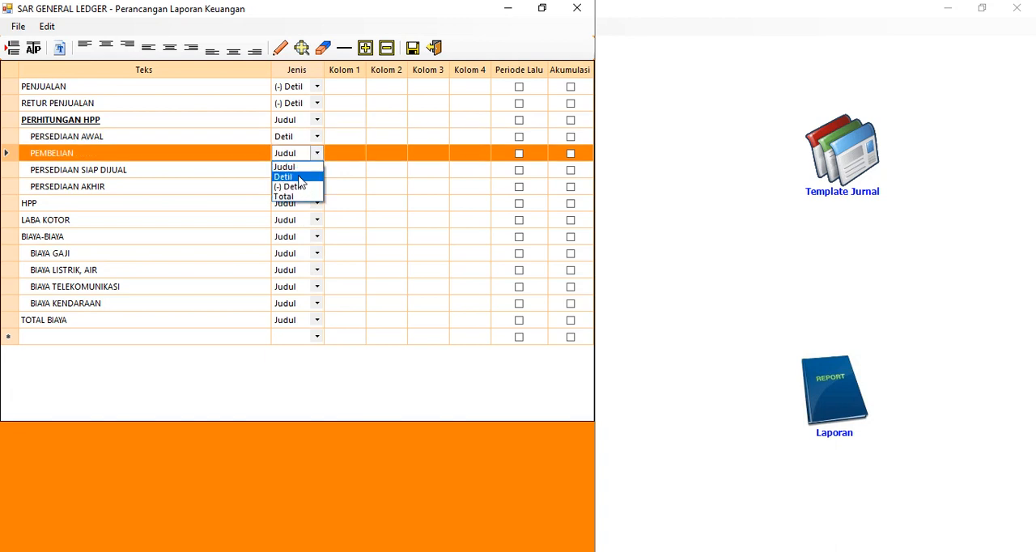
{"action": "left_click", "coordinate": [300, 187]}
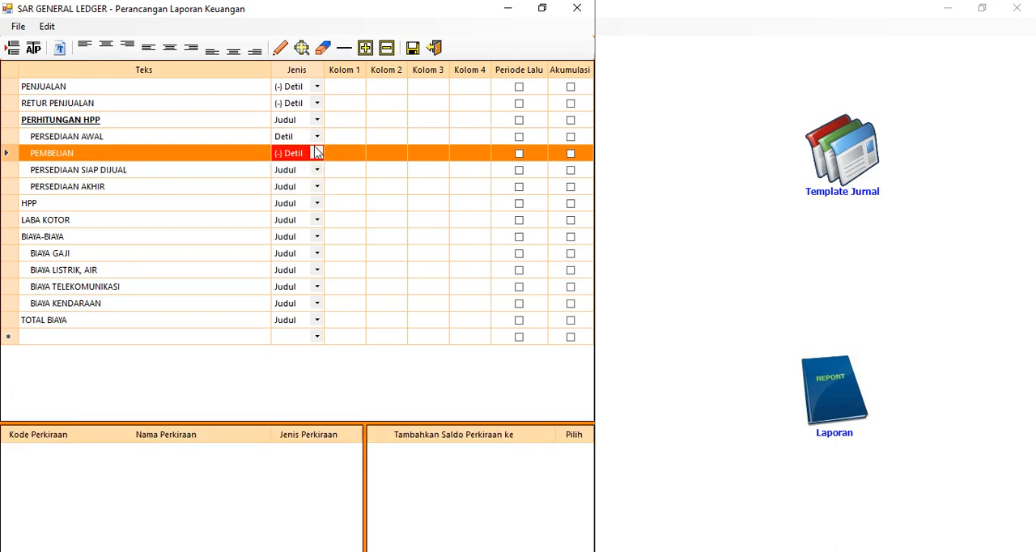
{"action": "left_click", "coordinate": [317, 170]}
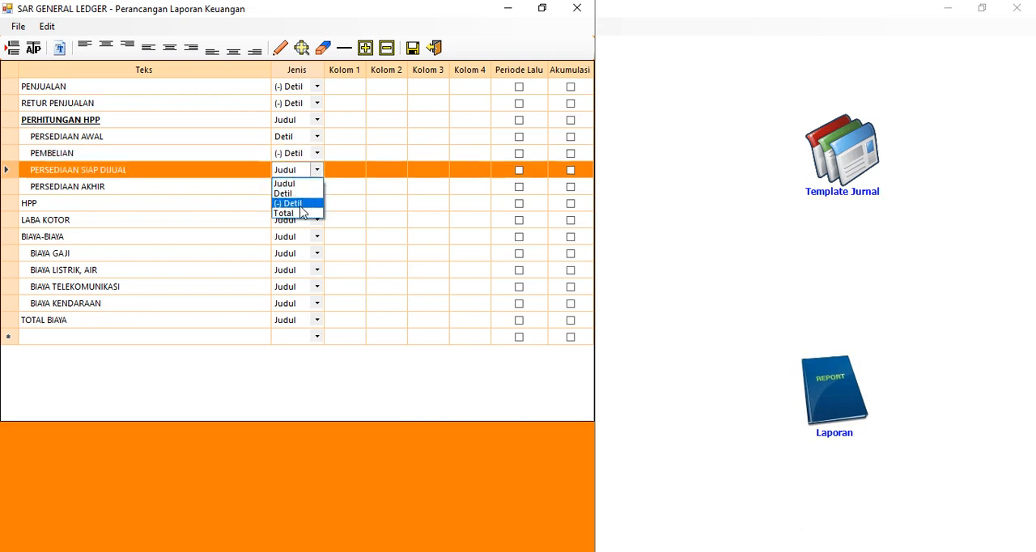
{"action": "left_click", "coordinate": [301, 205]}
{"action": "left_click", "coordinate": [316, 187]}
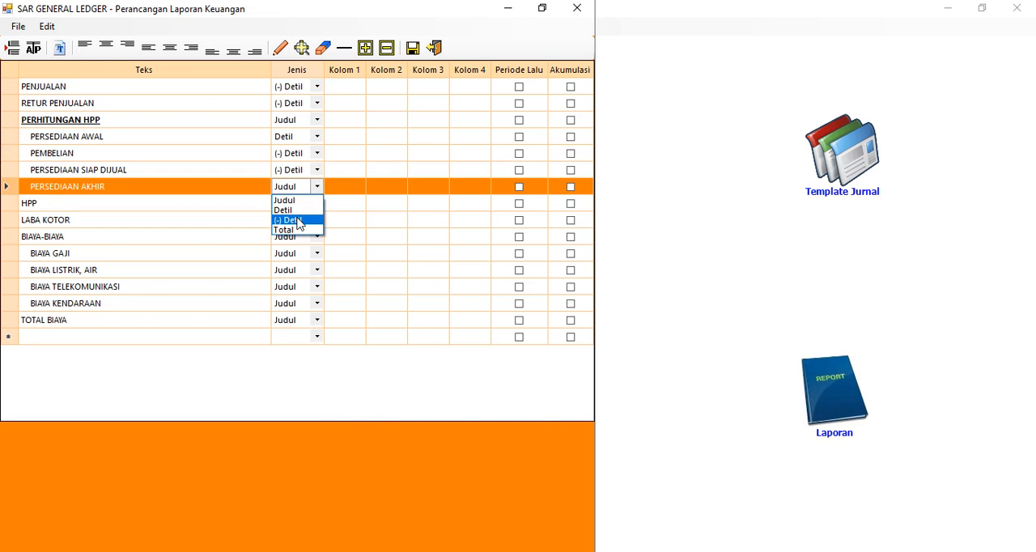
{"action": "left_click", "coordinate": [299, 220]}
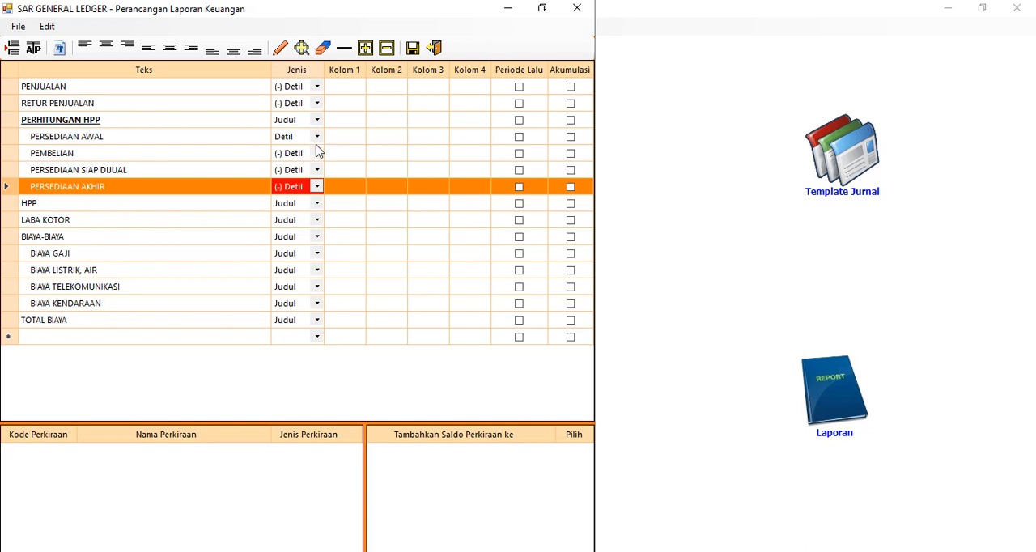
Set the Jenis of the HPP and LABA KOTOR rows to Total
{"action": "left_click", "coordinate": [319, 205]}
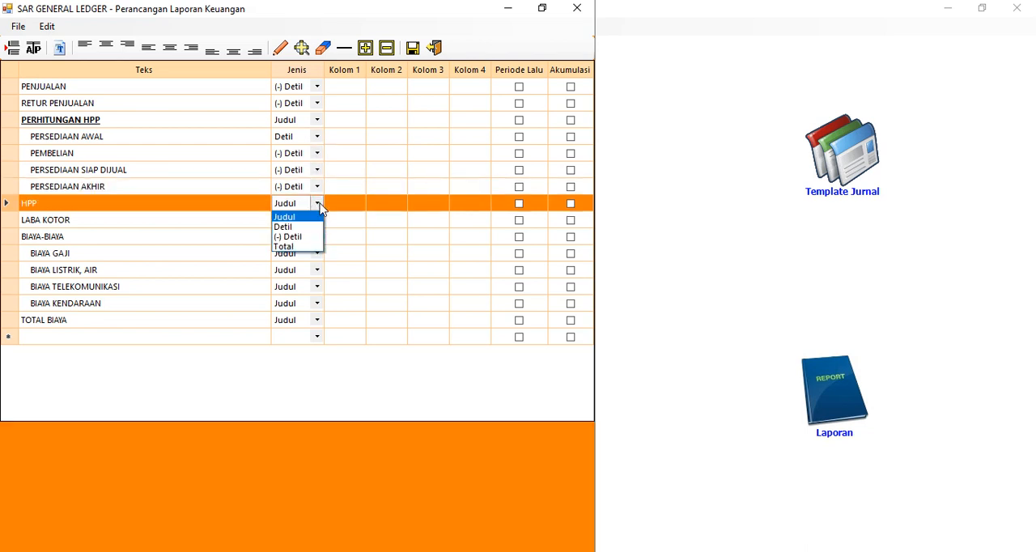
{"action": "left_click", "coordinate": [306, 246]}
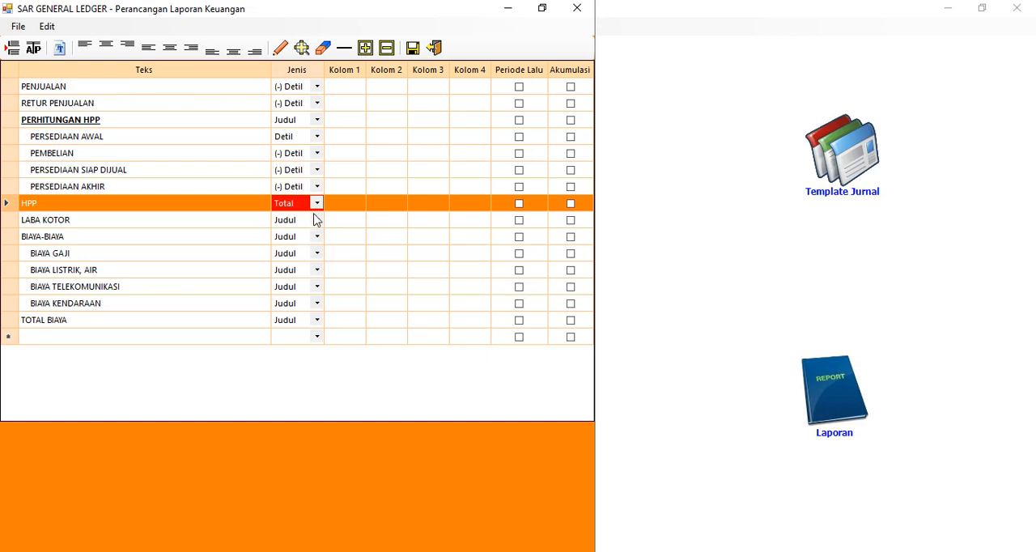
{"action": "left_click", "coordinate": [317, 221]}
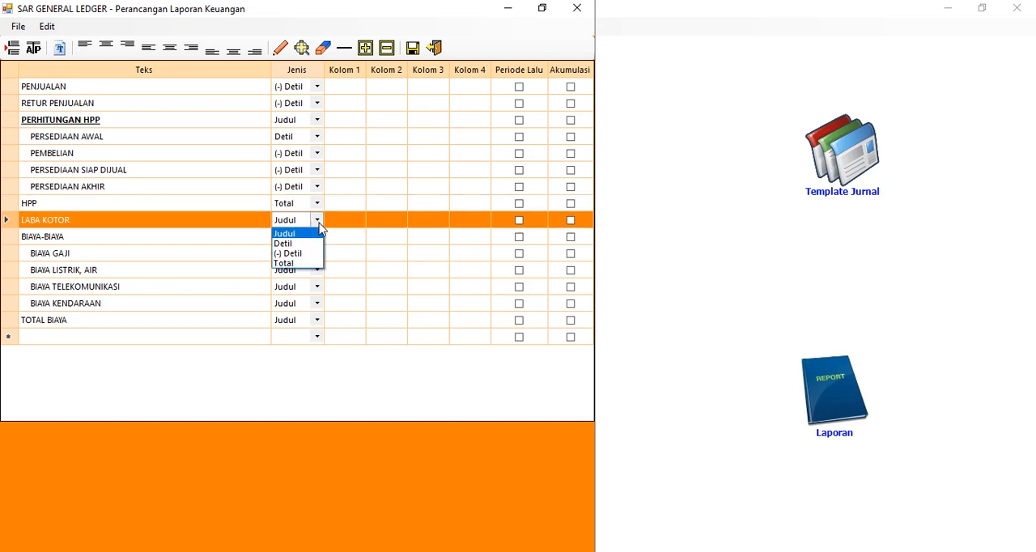
{"action": "left_click", "coordinate": [300, 264]}
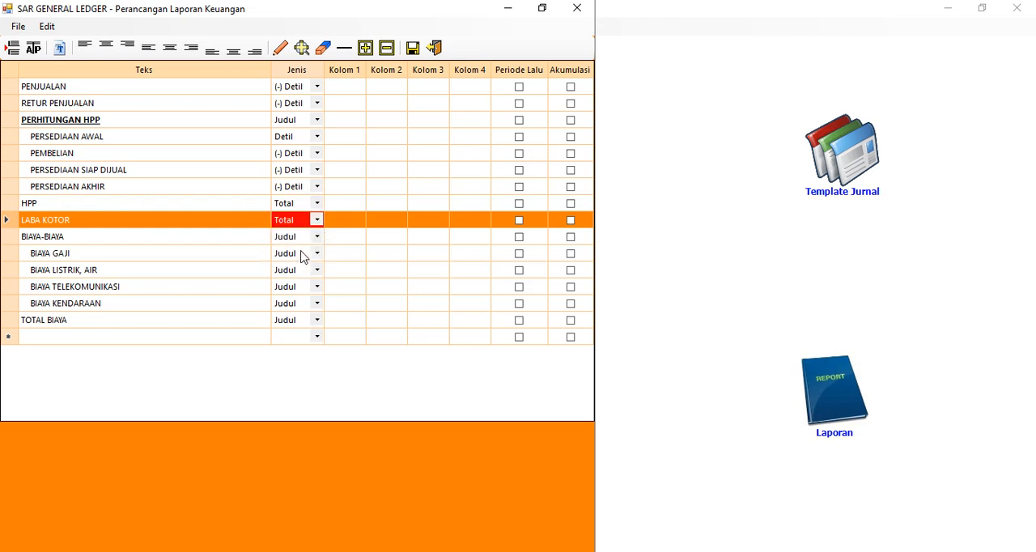
Set the Jenis of the four indented expense rows, from BIAYA GAJI to BIAYA KENDARAAN, to (-) Detil
{"action": "left_click", "coordinate": [317, 253]}
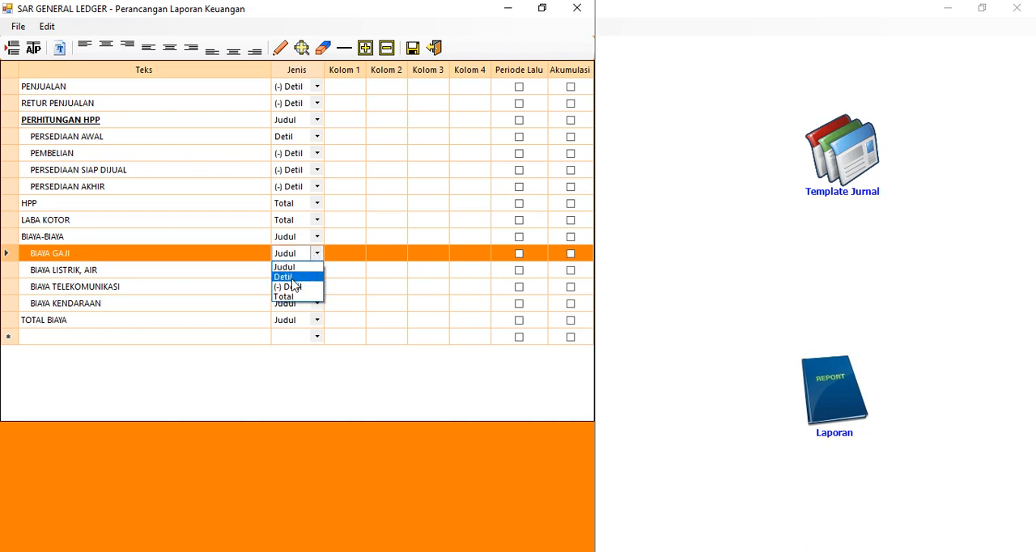
{"action": "left_click", "coordinate": [293, 287]}
{"action": "left_click", "coordinate": [317, 270]}
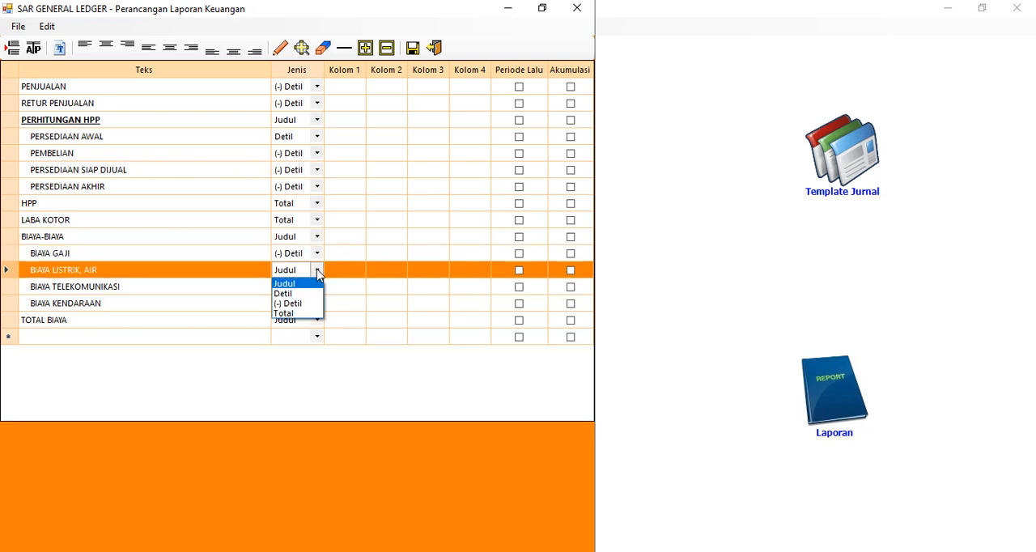
{"action": "left_click", "coordinate": [310, 304]}
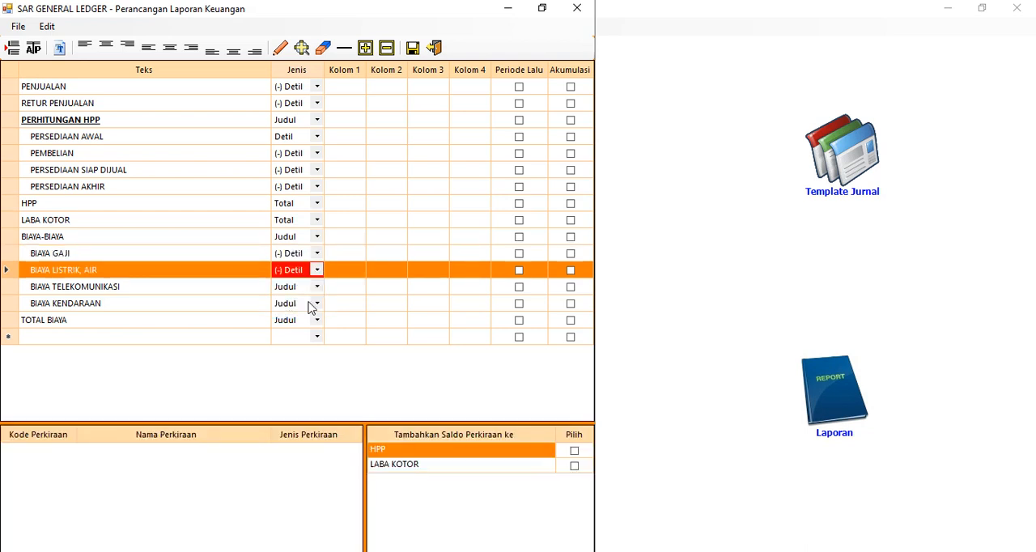
{"action": "left_click", "coordinate": [317, 287]}
{"action": "left_click", "coordinate": [307, 321]}
{"action": "left_click", "coordinate": [317, 303]}
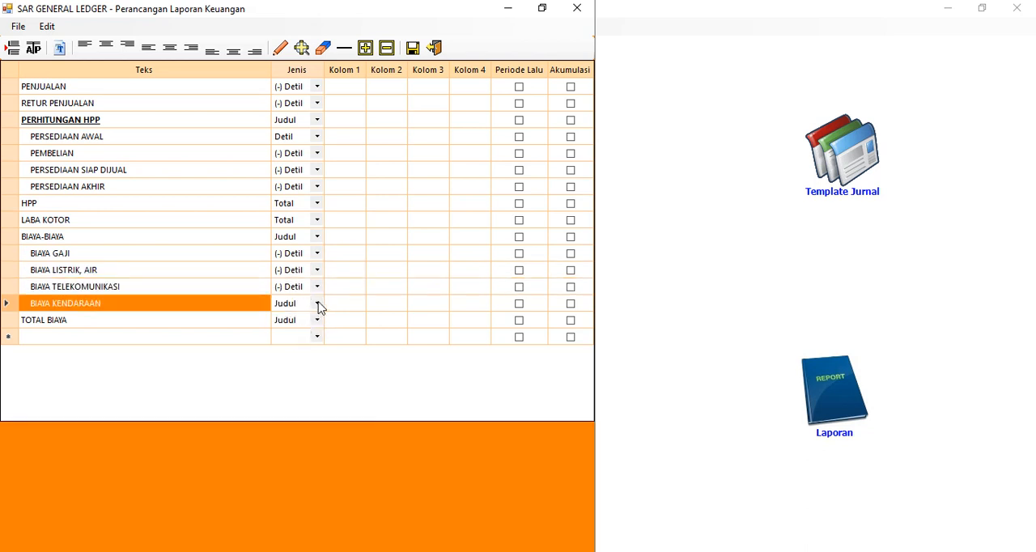
{"action": "left_click", "coordinate": [317, 304]}
{"action": "left_click", "coordinate": [306, 338]}
Set the Jenis of the TOTAL BIAYA row to Total
{"action": "left_click", "coordinate": [316, 321]}
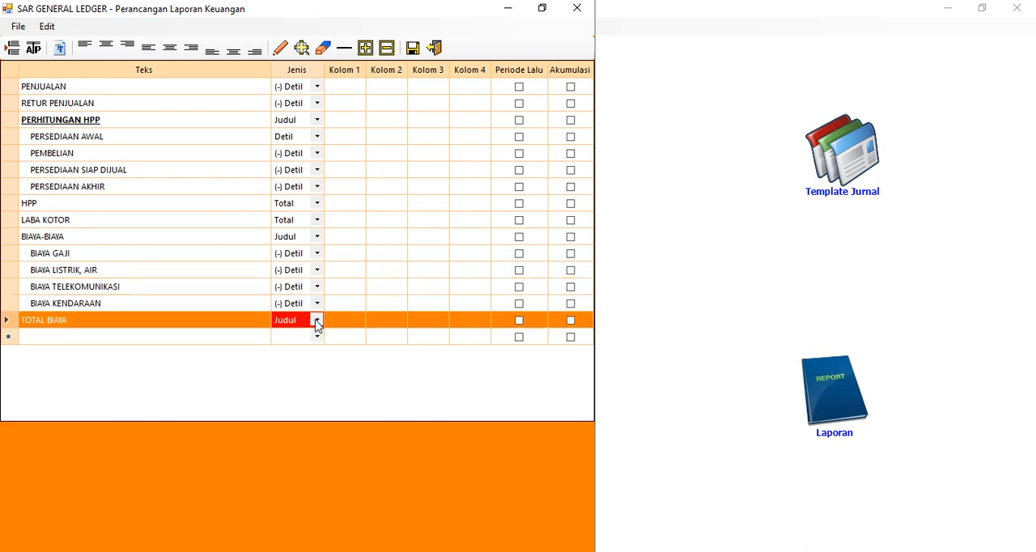
{"action": "left_click", "coordinate": [316, 320]}
{"action": "left_click", "coordinate": [290, 363]}
Place value positions in Kolom 2 of the PENJUALAN and RETUR PENJUALAN rows
{"action": "left_click", "coordinate": [345, 90]}
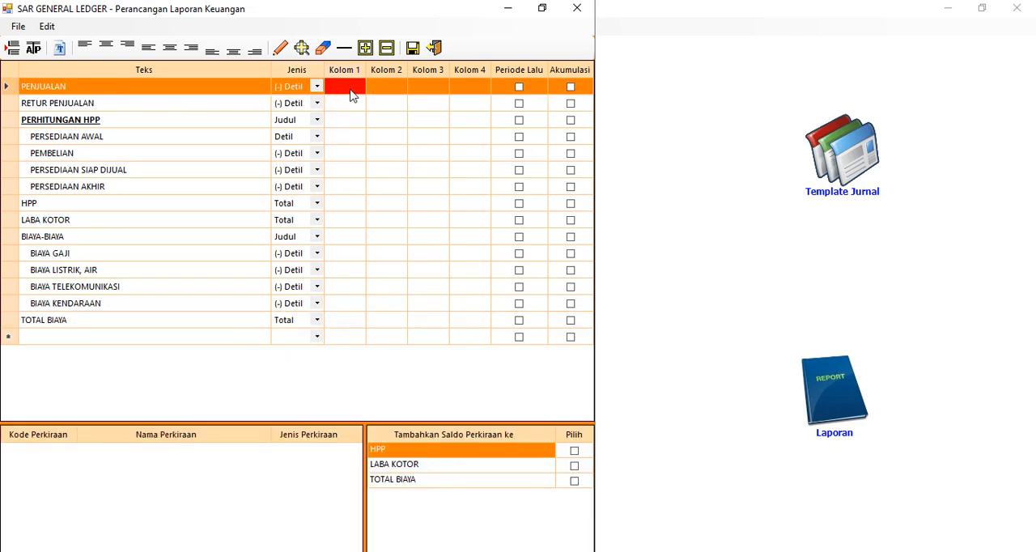
{"action": "left_click", "coordinate": [393, 94]}
{"action": "left_click", "coordinate": [281, 49]}
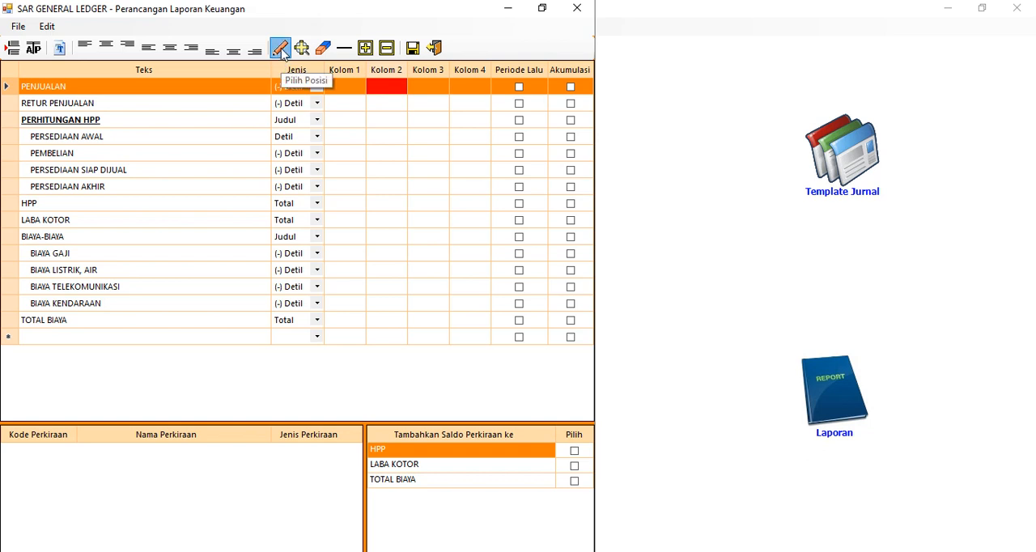
{"action": "left_click", "coordinate": [392, 107]}
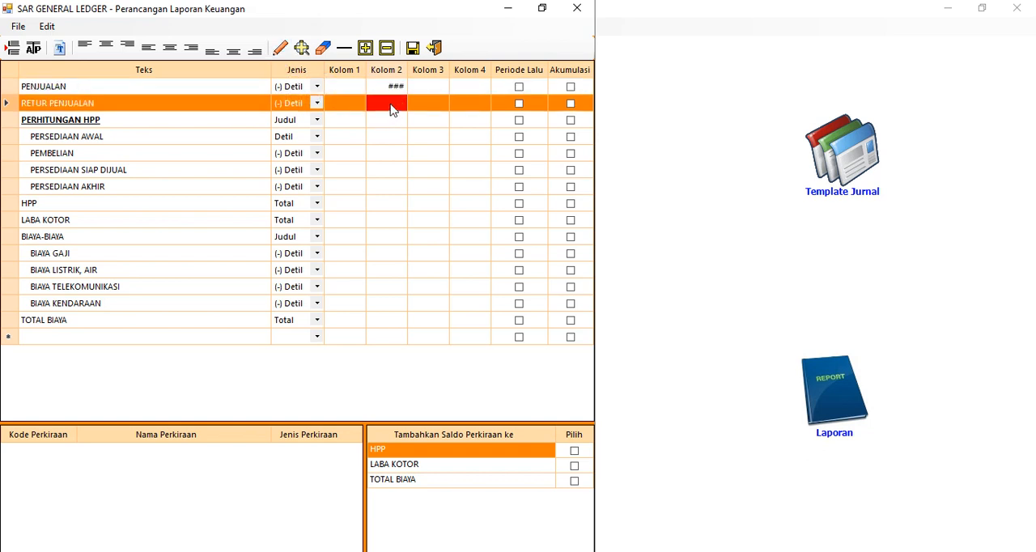
{"action": "left_click", "coordinate": [281, 50]}
Try to place a value position in Kolom 2 of the PERHITUNGAN HPP heading row
{"action": "left_click", "coordinate": [387, 126]}
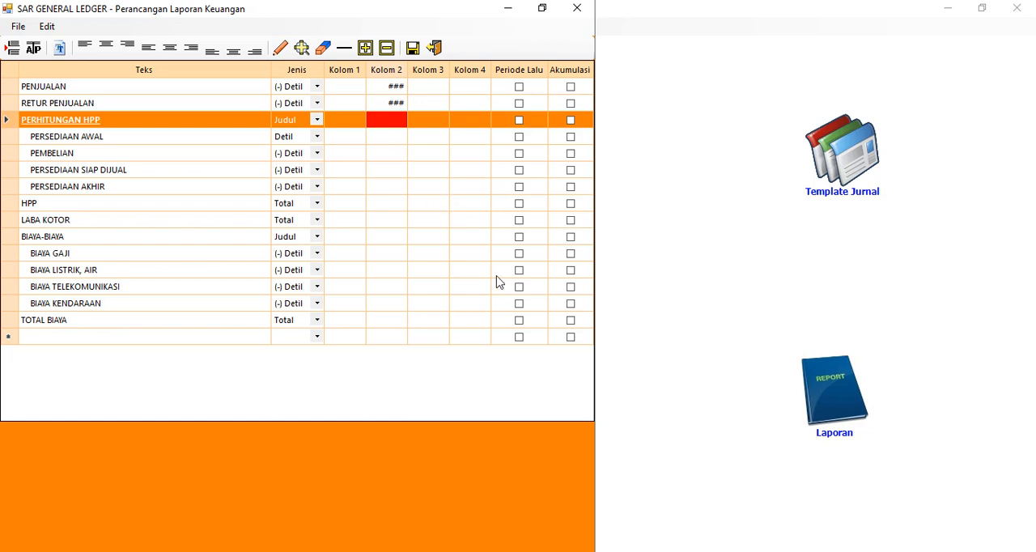
{"action": "key", "text": "F2"}
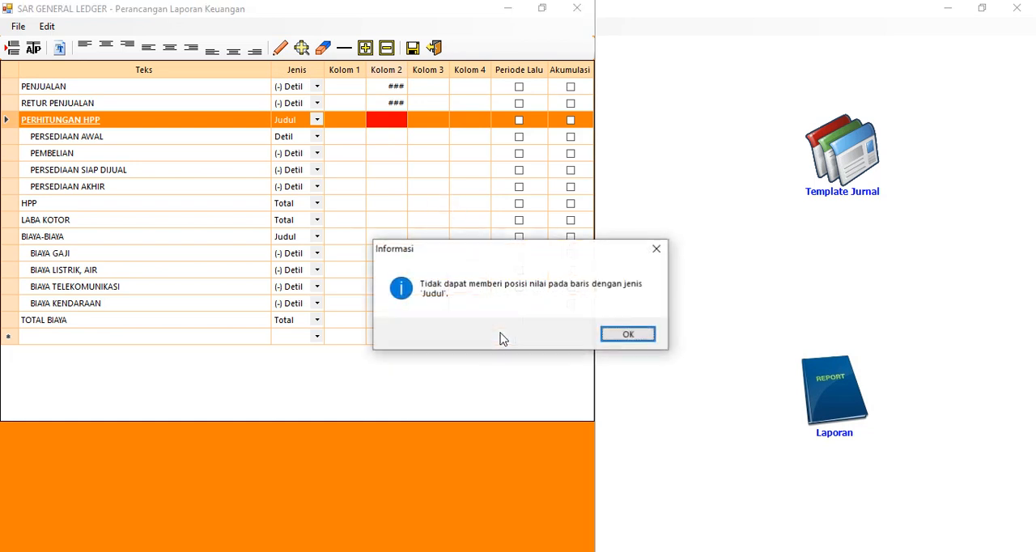
{"action": "left_click", "coordinate": [628, 335]}
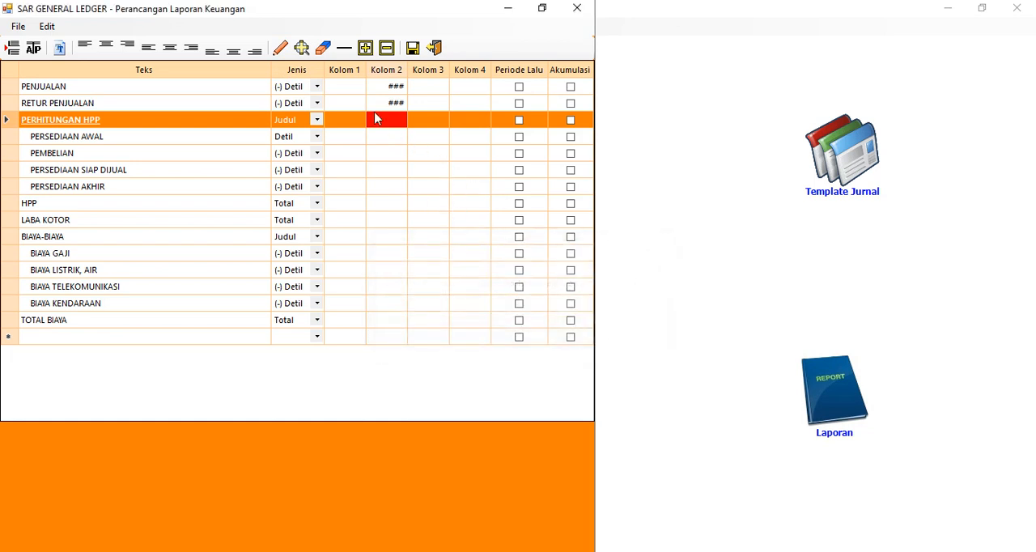
{"action": "left_click", "coordinate": [22, 32]}
{"action": "mouse_move", "coordinate": [40, 29]}
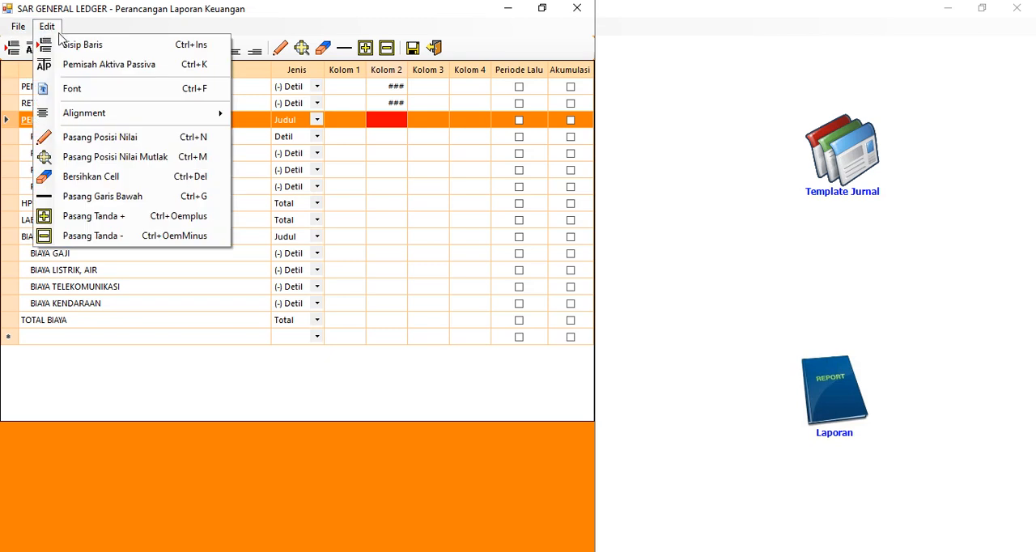
{"action": "left_click", "coordinate": [99, 155]}
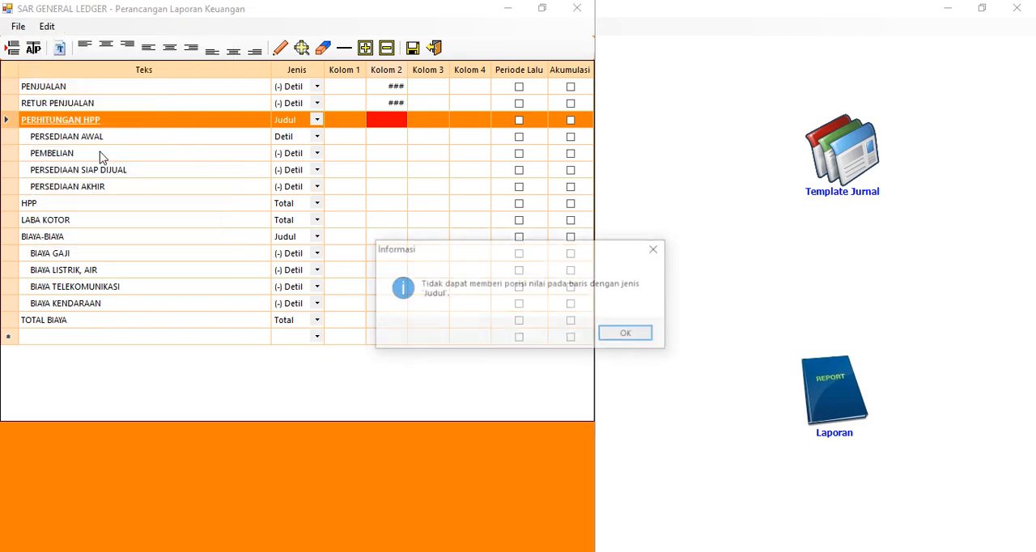
{"action": "left_click", "coordinate": [628, 335]}
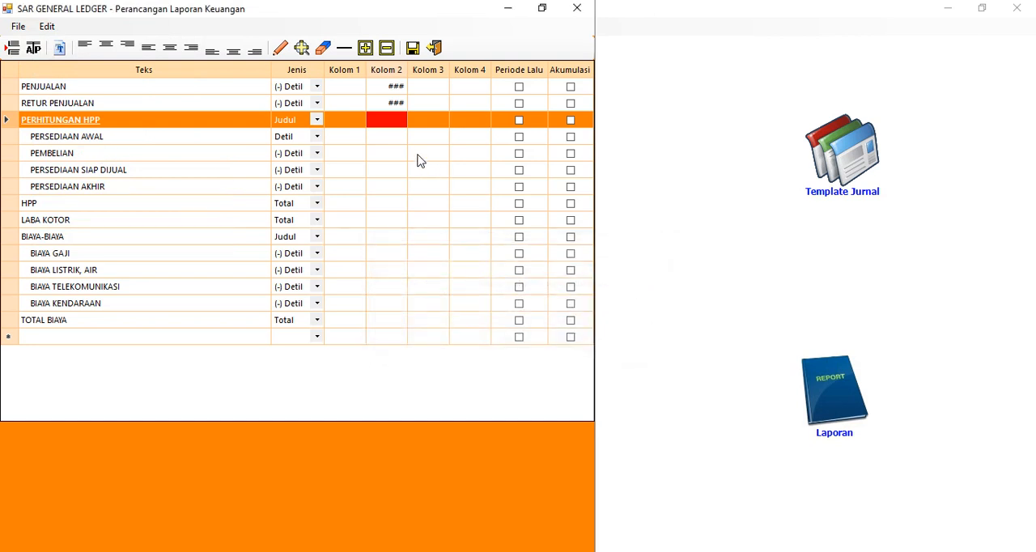
Place a value position in Kolom 2 of the PERSEDIAAN AWAL row
{"action": "left_click", "coordinate": [394, 143]}
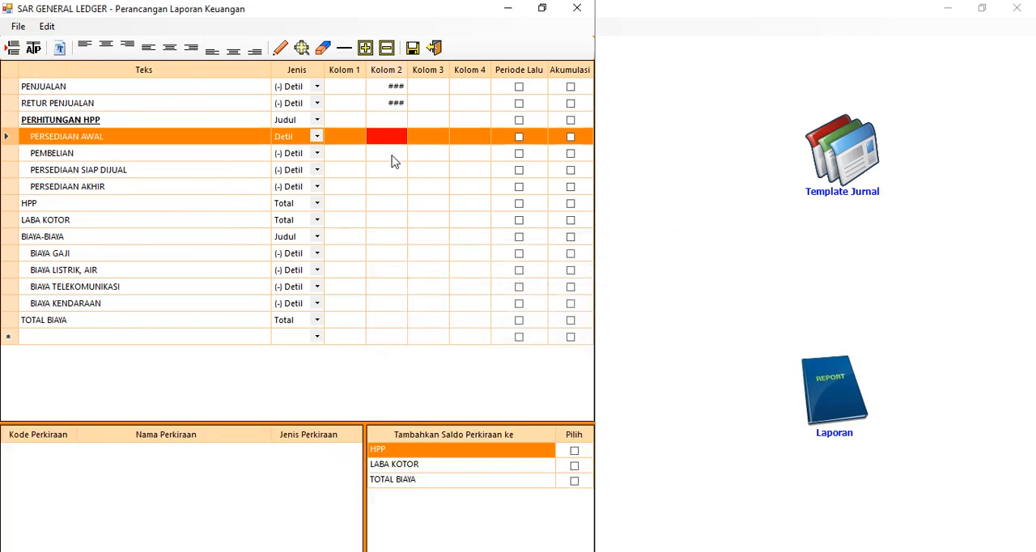
{"action": "key", "text": "ctrl+p"}
{"action": "left_click", "coordinate": [407, 160]}
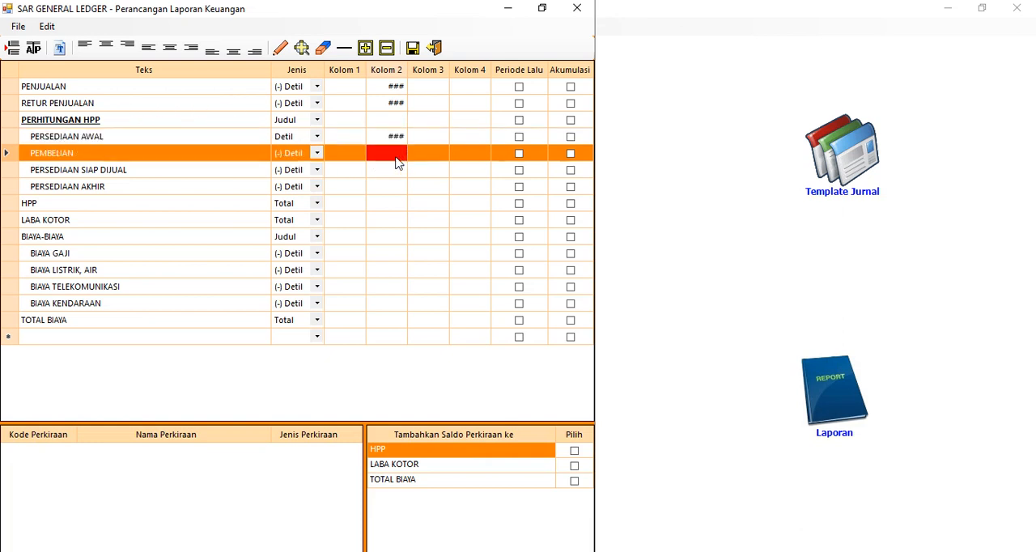
Place value positions in Kolom 1 of the four indented inventory rows, from PERSEDIAAN AWAL to PERSEDIAAN AKHIR
{"action": "left_click", "coordinate": [351, 139]}
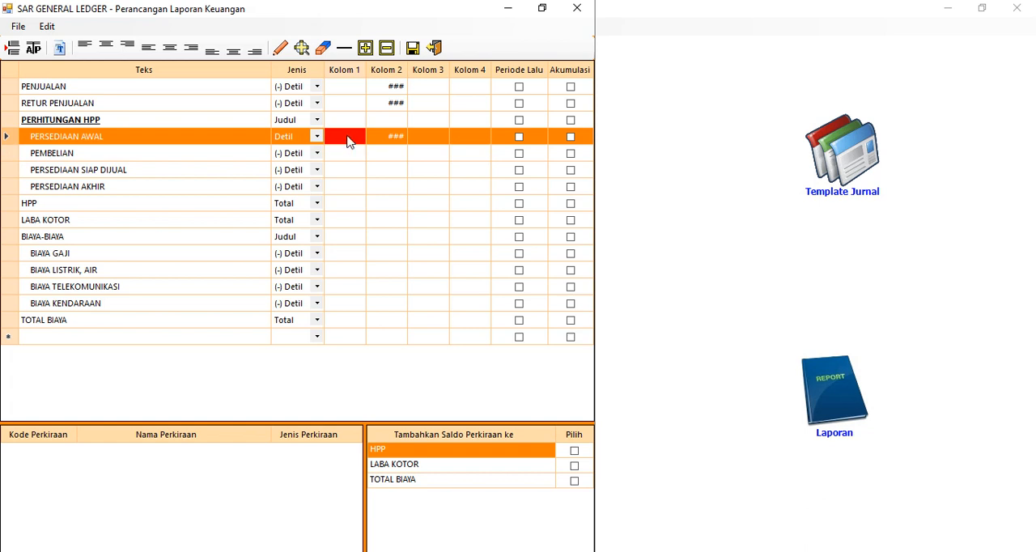
{"action": "left_click", "coordinate": [348, 140]}
{"action": "left_click", "coordinate": [348, 156]}
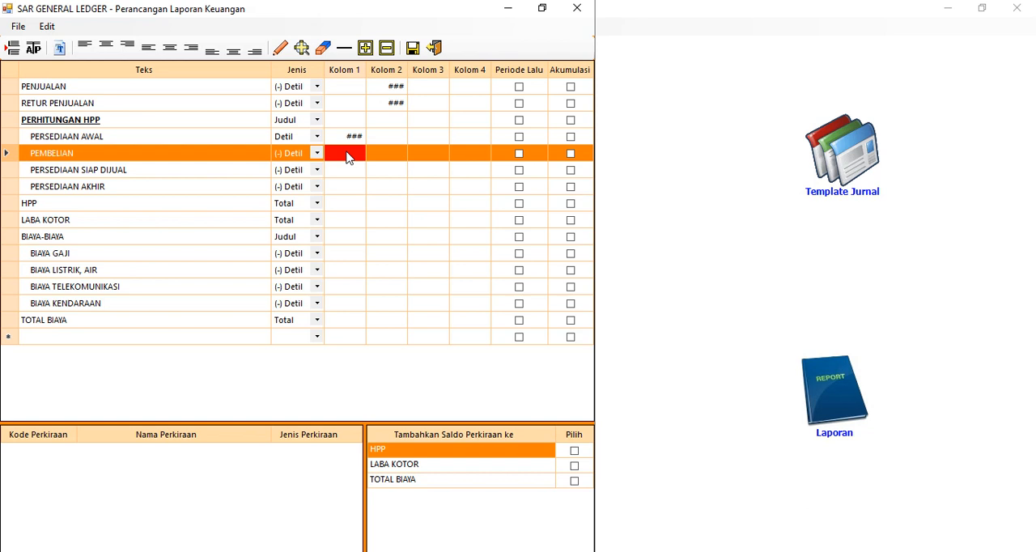
{"action": "left_click", "coordinate": [346, 155]}
{"action": "left_click", "coordinate": [346, 171]}
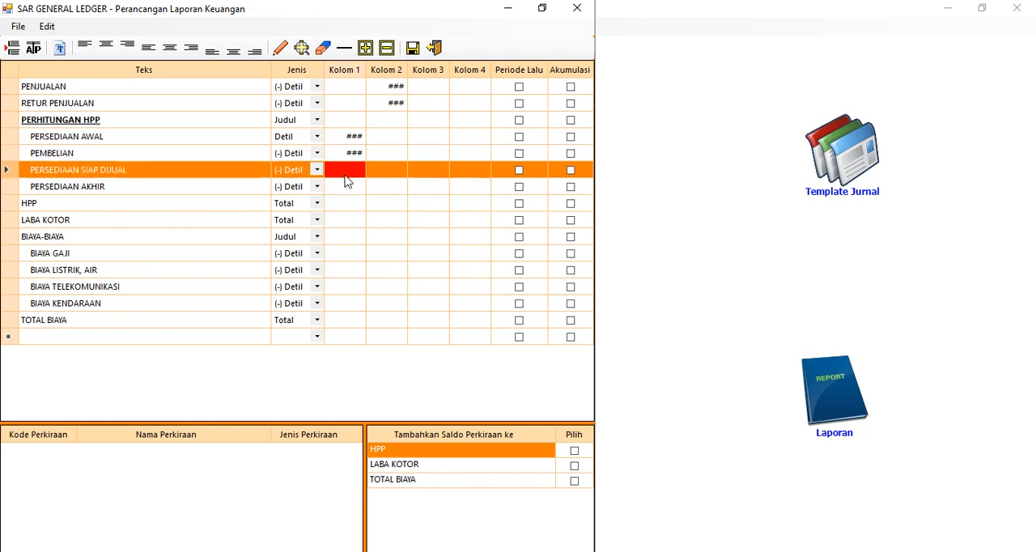
{"action": "left_click", "coordinate": [344, 175]}
{"action": "left_click", "coordinate": [349, 191]}
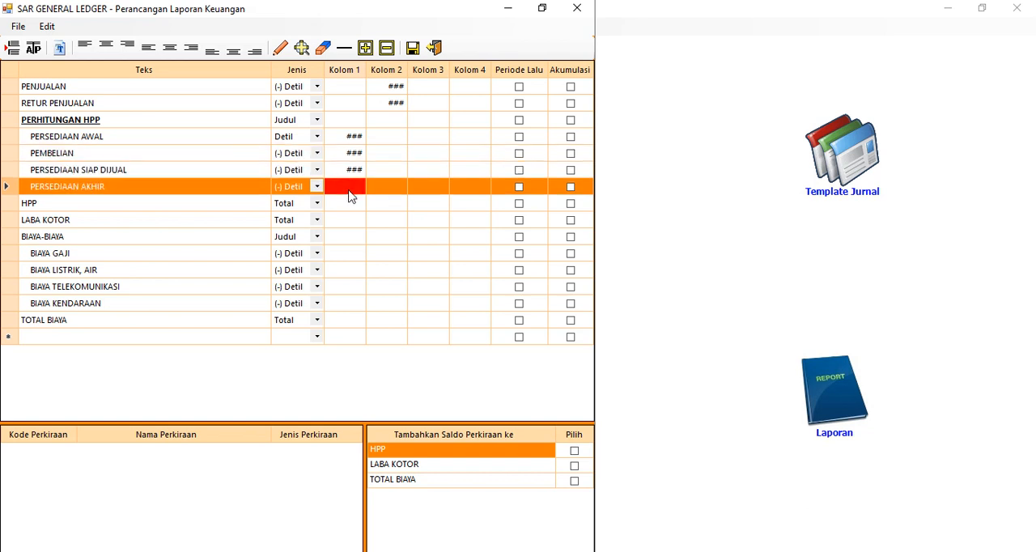
{"action": "left_click", "coordinate": [350, 192]}
Insert a row above the PERHITUNGAN HPP heading with the text PERJUALAN BERSIH
{"action": "left_click", "coordinate": [69, 122]}
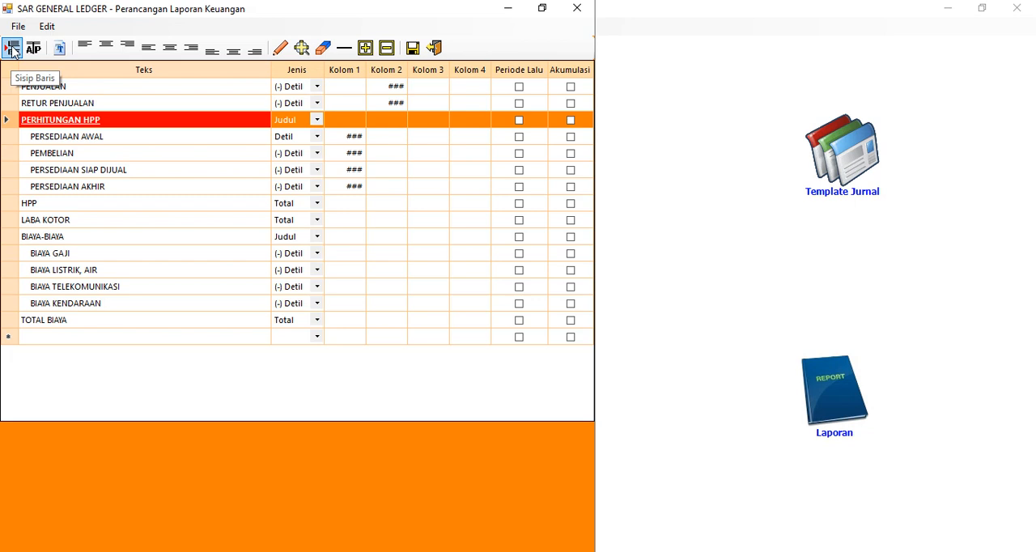
{"action": "left_click", "coordinate": [13, 50]}
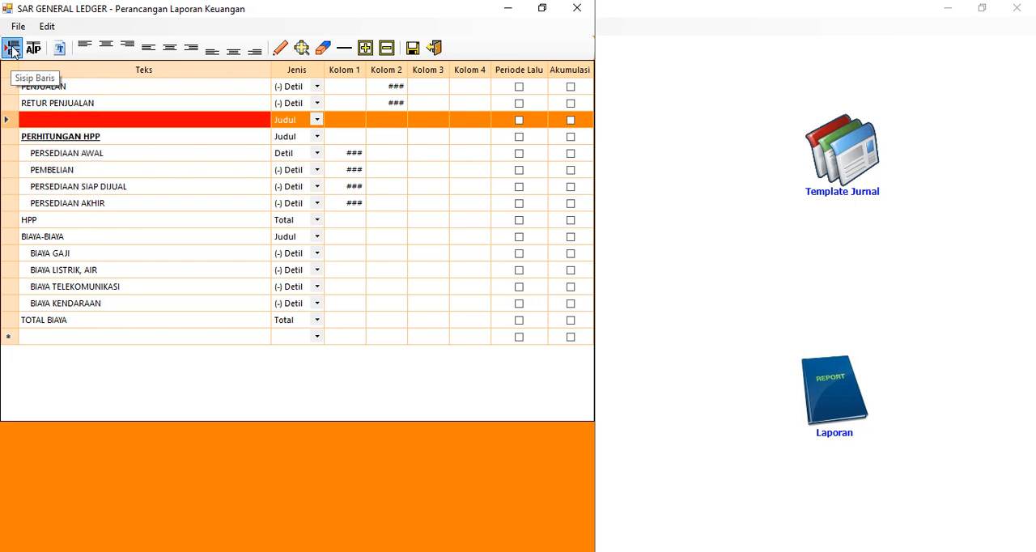
{"action": "left_click", "coordinate": [59, 121]}
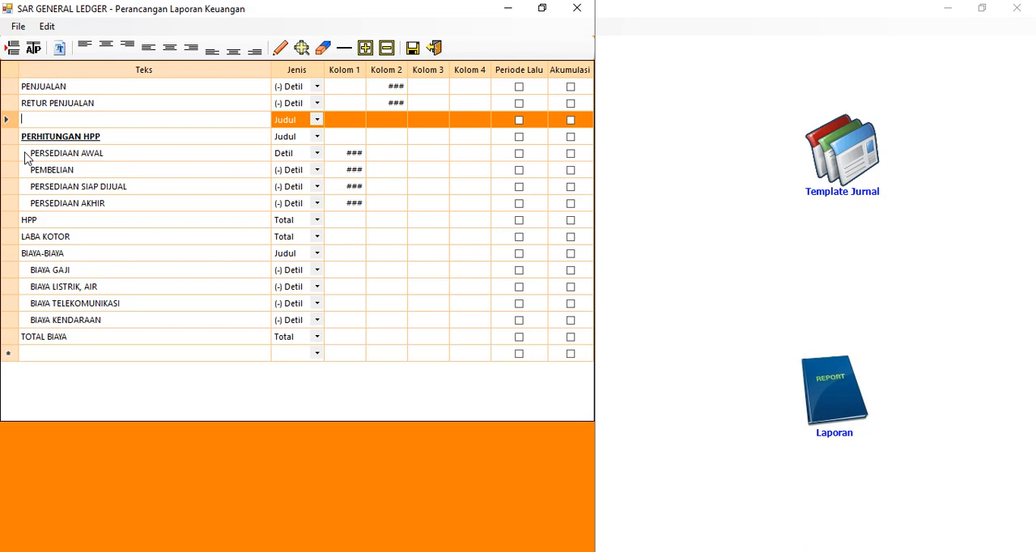
{"action": "type", "text": "PERJUALAN BERS"}
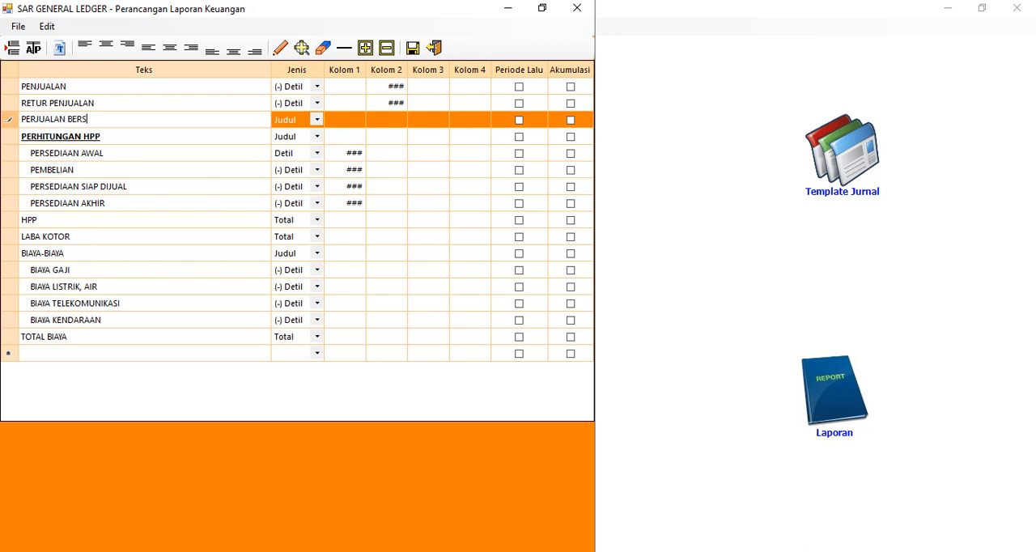
{"action": "type", "text": "IH"}
{"action": "key", "text": "Return"}
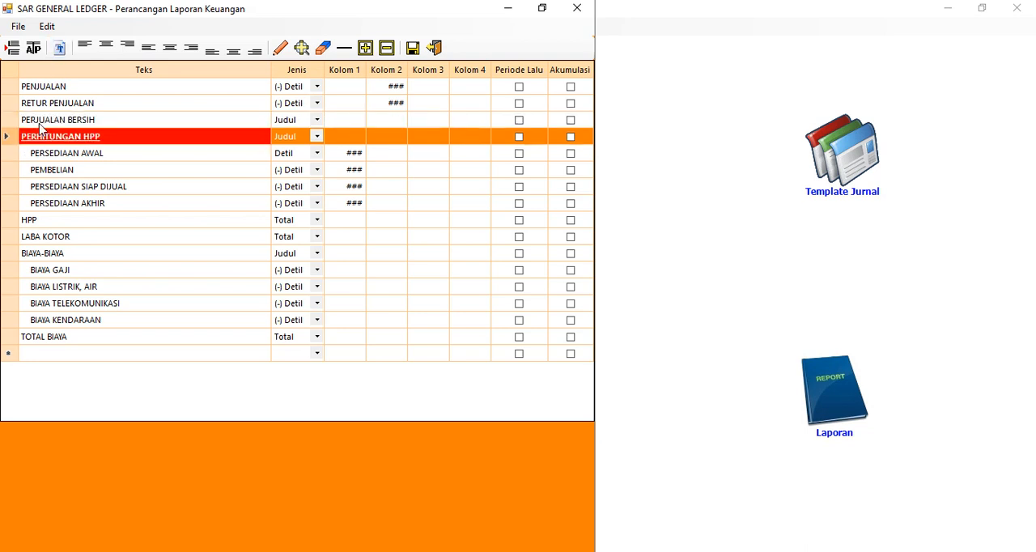
Indent the PERJUALAN BERSIH text and set the row's Jenis to Total
{"action": "left_click", "coordinate": [33, 126]}
{"action": "left_click", "coordinate": [33, 126]}
{"action": "key", "text": "Home"}
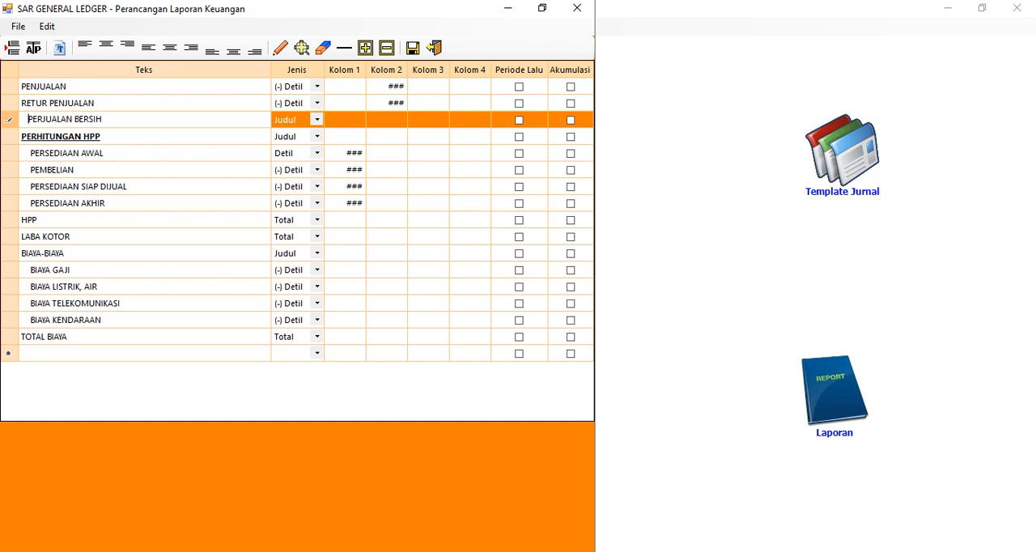
{"action": "left_click", "coordinate": [92, 154]}
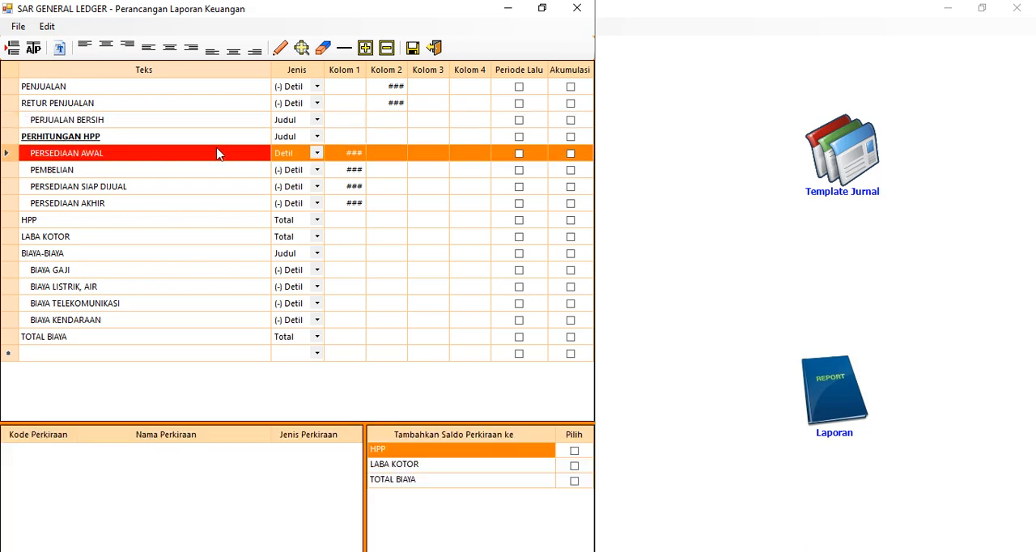
{"action": "left_click", "coordinate": [317, 121]}
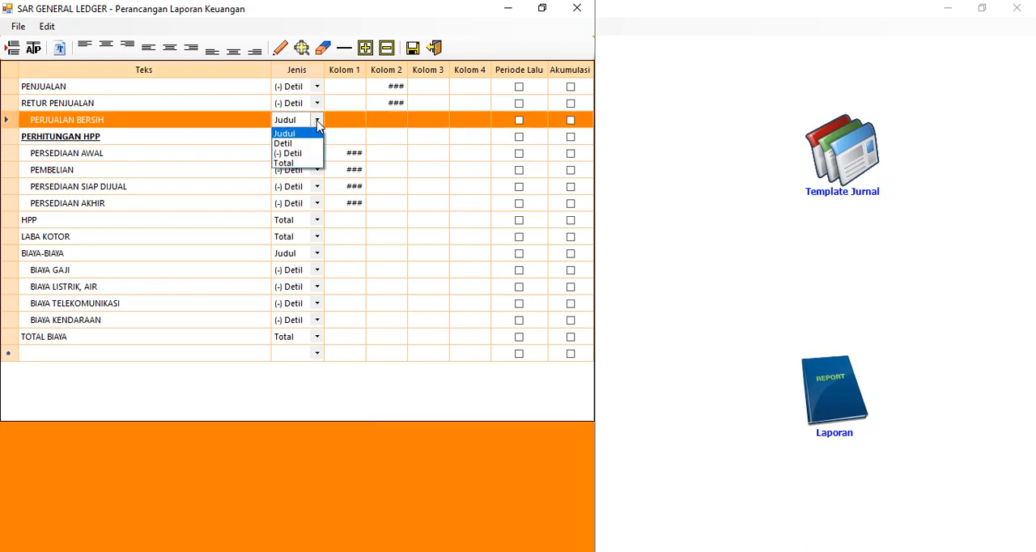
{"action": "left_click", "coordinate": [299, 163]}
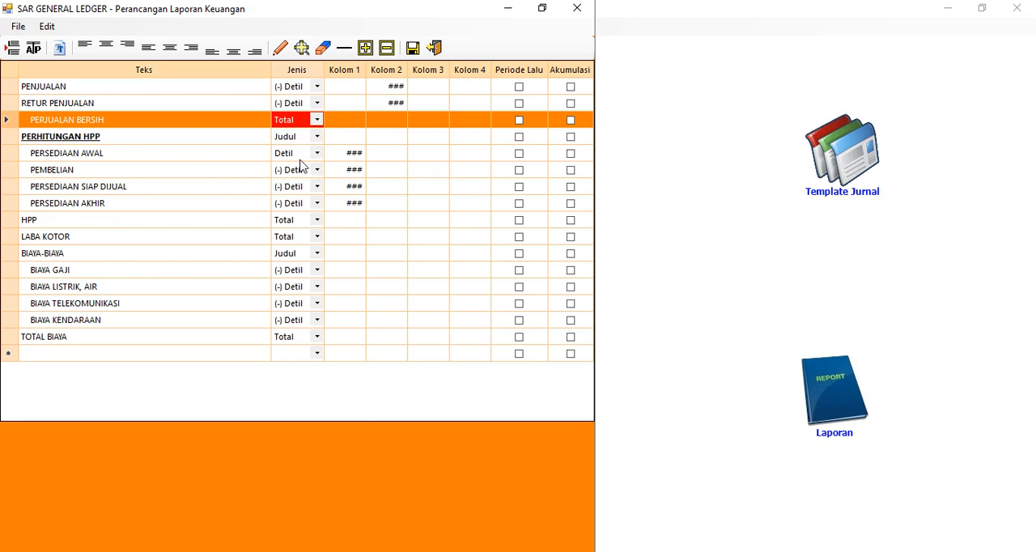
Underline Kolom 2 of the RETUR PENJUALAN row and place a value position in Kolom 2 of PERJUALAN BERSIH
{"action": "left_click", "coordinate": [390, 106]}
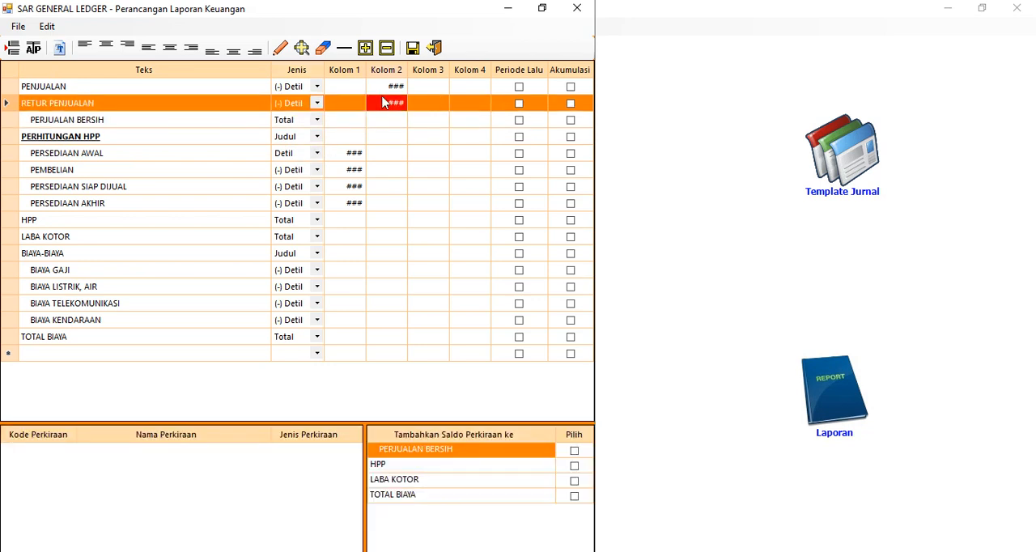
{"action": "left_click", "coordinate": [344, 52]}
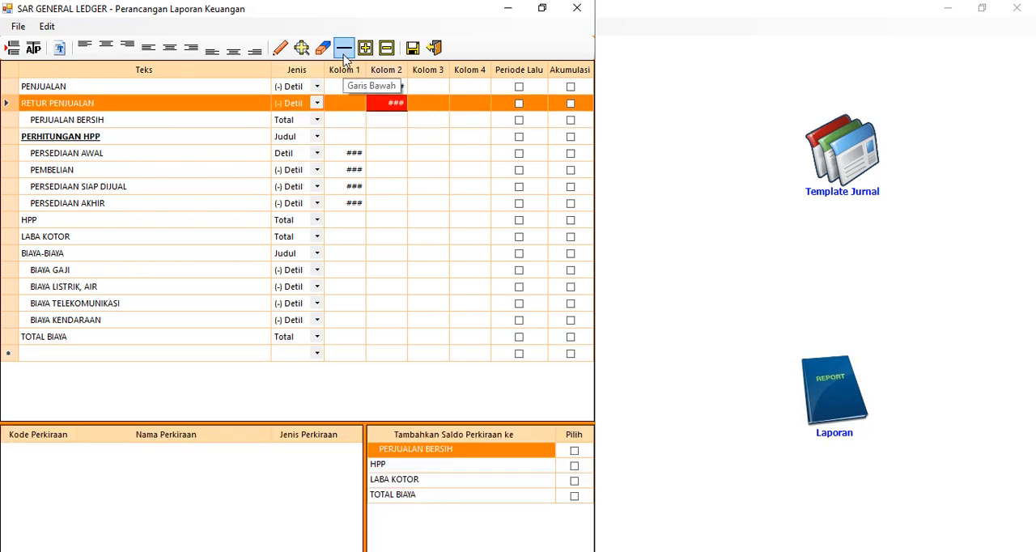
{"action": "left_click", "coordinate": [387, 121]}
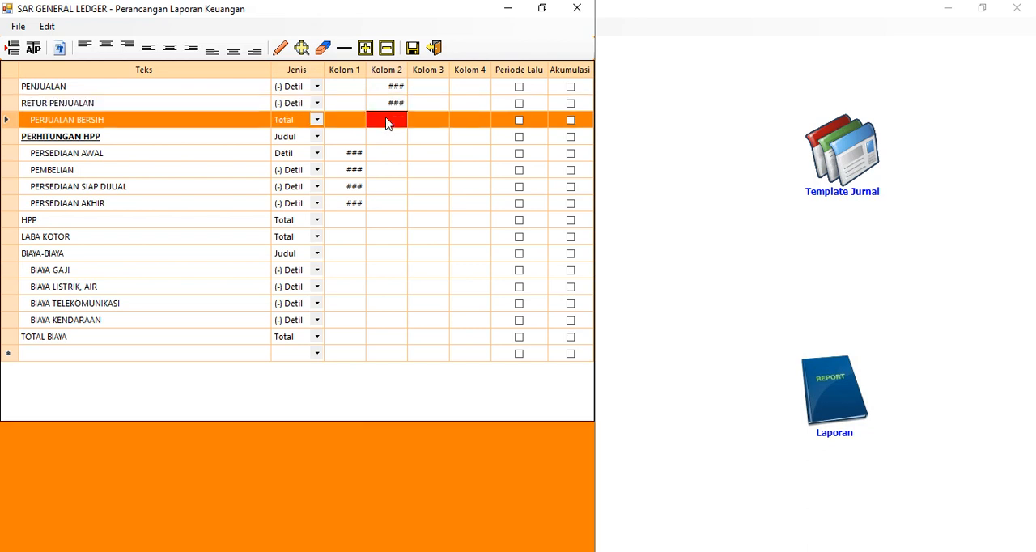
{"action": "left_click", "coordinate": [280, 49]}
Underline Kolom 1 of the PERSEDIAAN AKHIR row and place a value position in Kolom 2 of HPP
{"action": "left_click", "coordinate": [356, 205]}
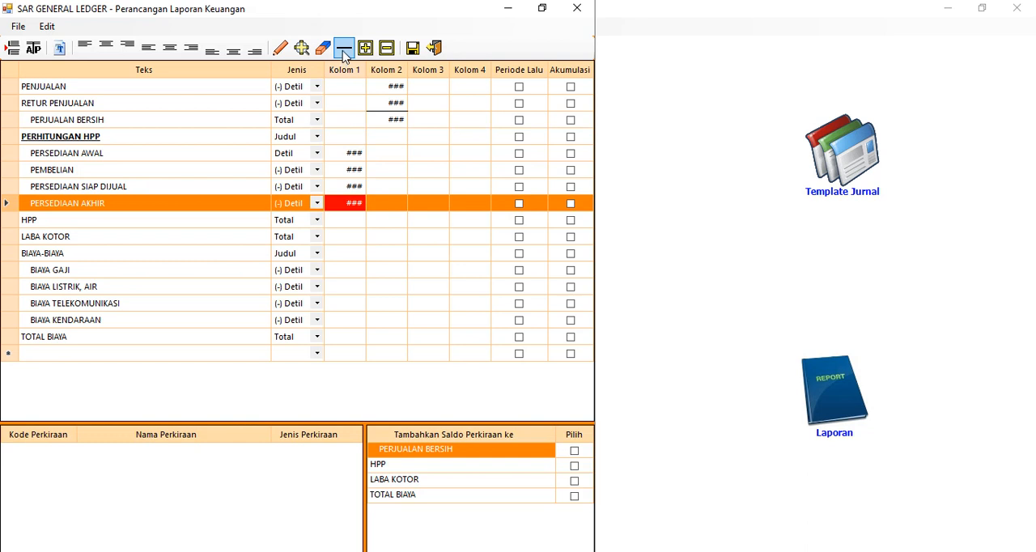
{"action": "left_click", "coordinate": [396, 220]}
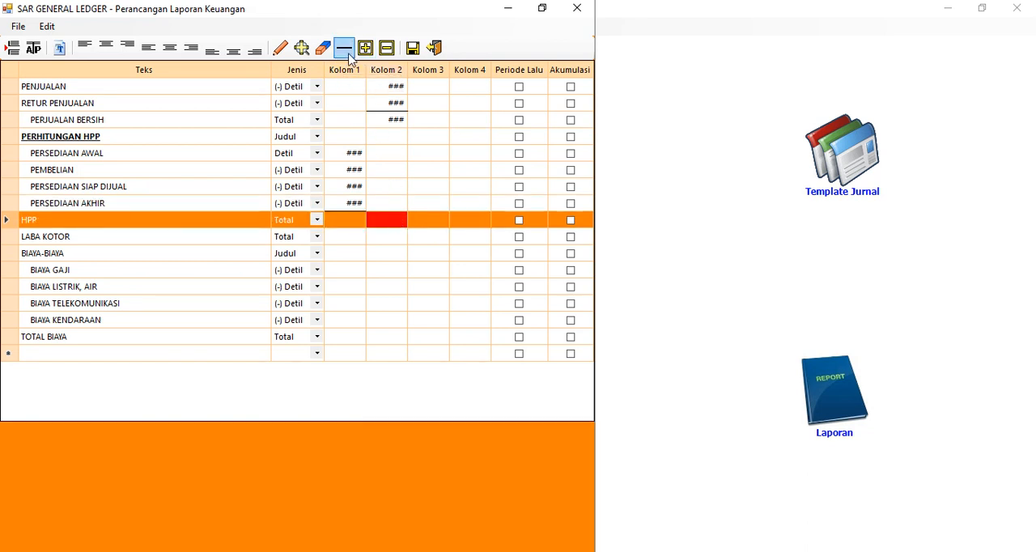
{"action": "left_click", "coordinate": [281, 49]}
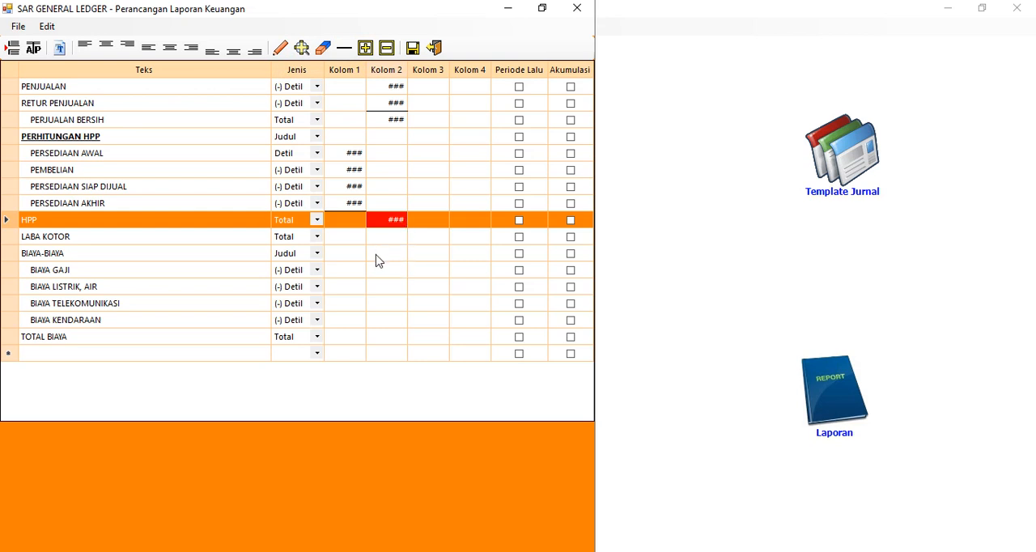
Place value positions in Kolom 1 of the four indented expense rows, from BIAYA GAJI to BIAYA KENDARAAN
{"action": "left_click", "coordinate": [349, 271]}
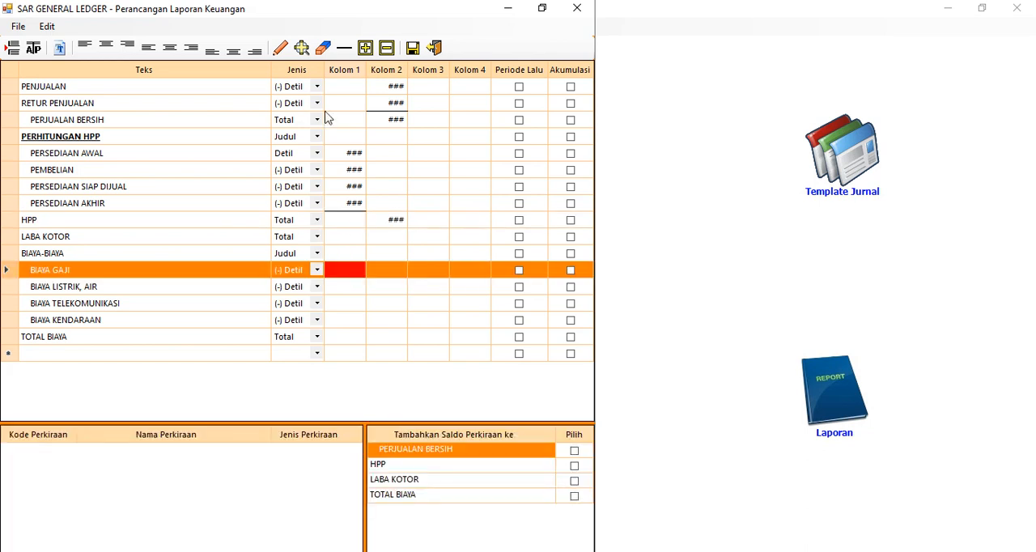
{"action": "left_click", "coordinate": [281, 48]}
{"action": "left_click", "coordinate": [360, 289]}
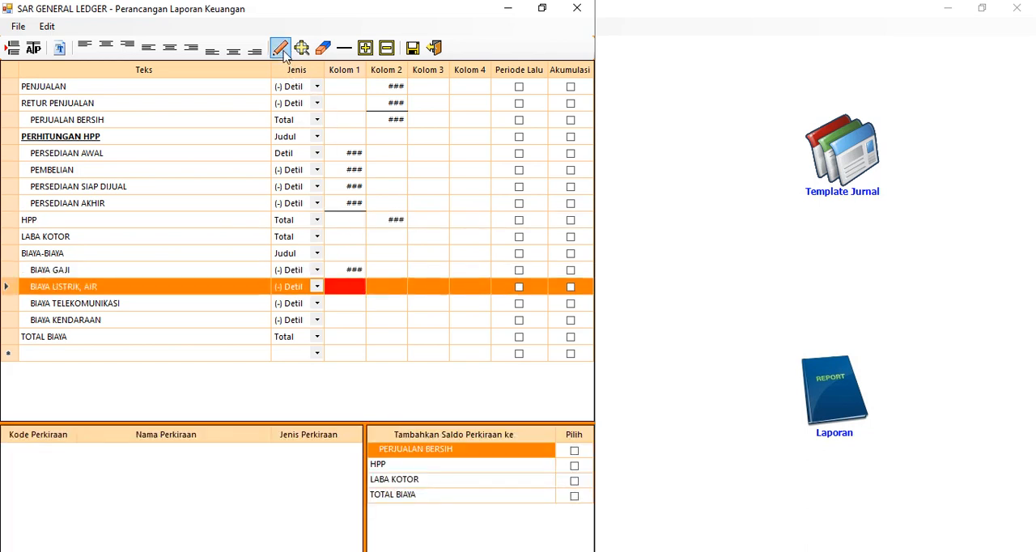
{"action": "left_click", "coordinate": [279, 47]}
{"action": "left_click", "coordinate": [360, 303]}
{"action": "left_click", "coordinate": [281, 47]}
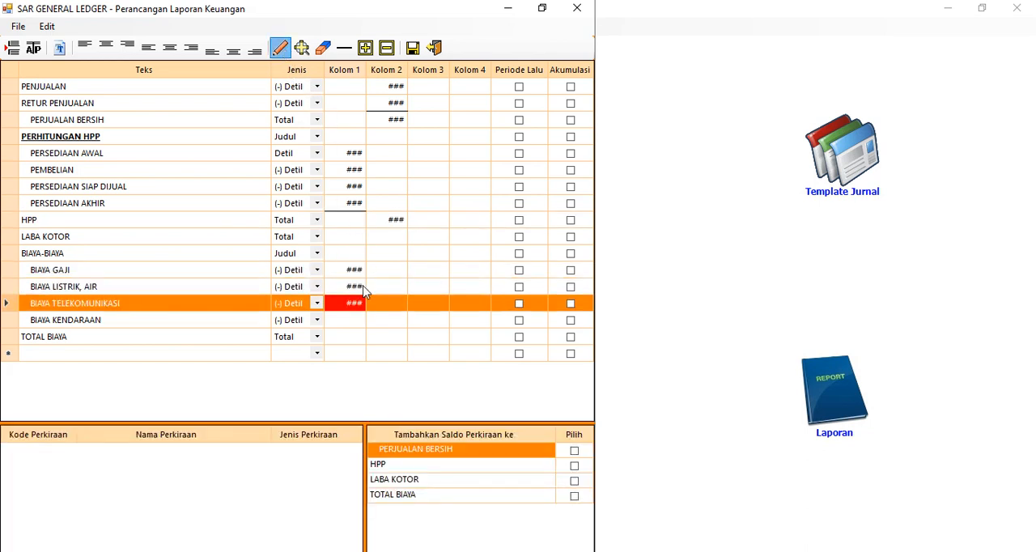
{"action": "left_click", "coordinate": [354, 326]}
{"action": "left_click", "coordinate": [281, 48]}
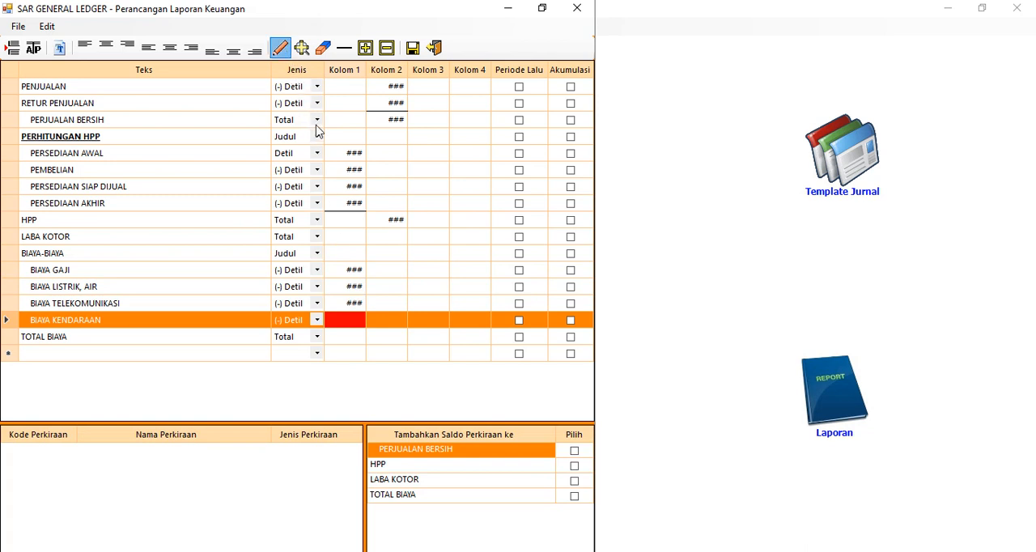
Underline Kolom 1 of the BIAYA KENDARAAN row and place a value position in Kolom 2 of TOTAL BIAYA
{"action": "left_click", "coordinate": [344, 48]}
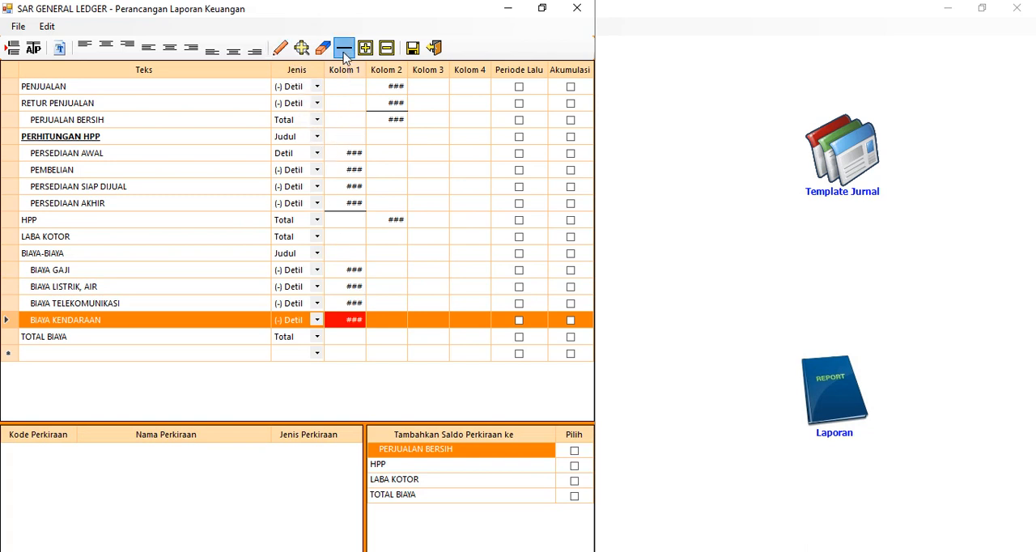
{"action": "left_click", "coordinate": [398, 341]}
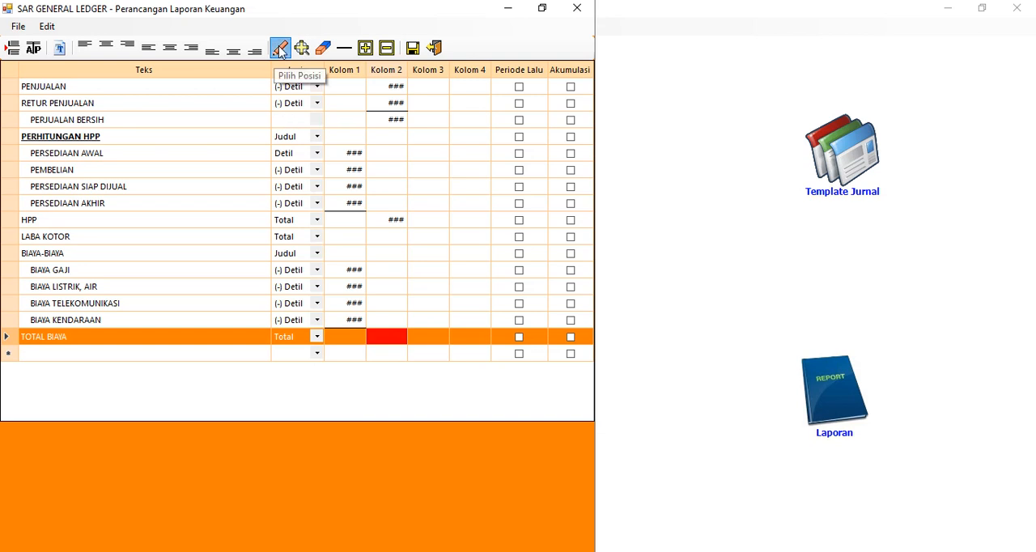
{"action": "left_click", "coordinate": [280, 49]}
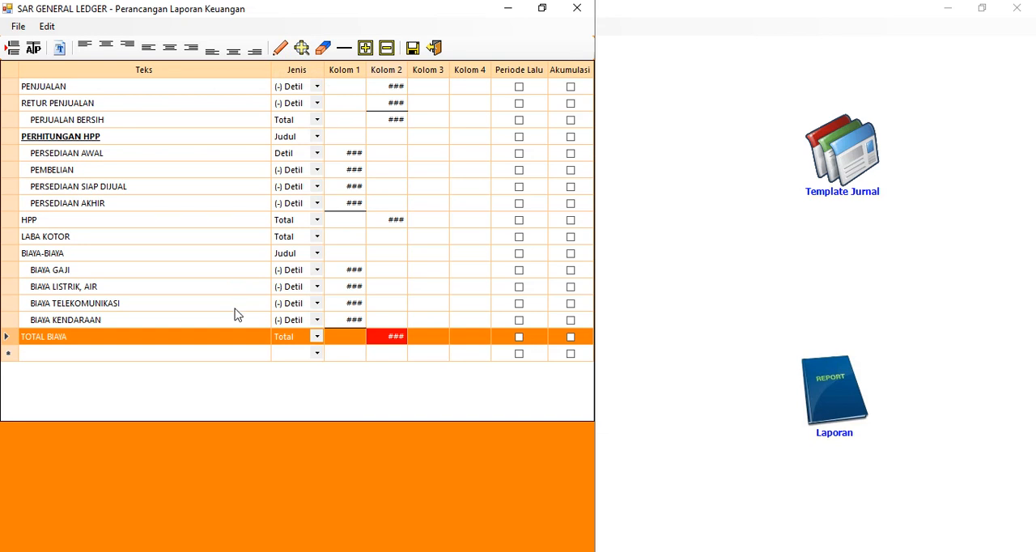
Add a LABA/RUGI row below TOTAL BIAYA and set its Jenis to Total
{"action": "left_click", "coordinate": [58, 356]}
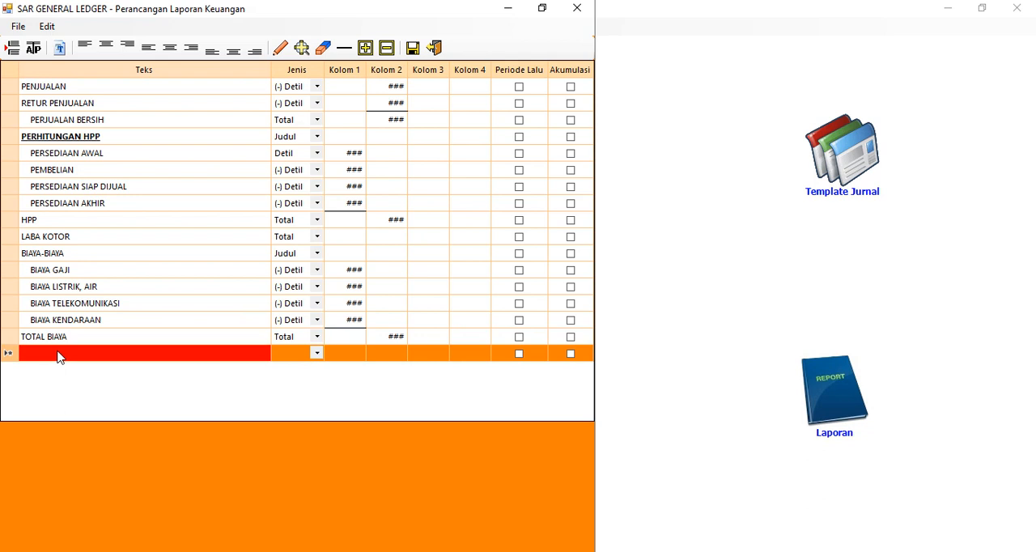
{"action": "left_click", "coordinate": [58, 355]}
{"action": "type", "text": "LABA/RU"}
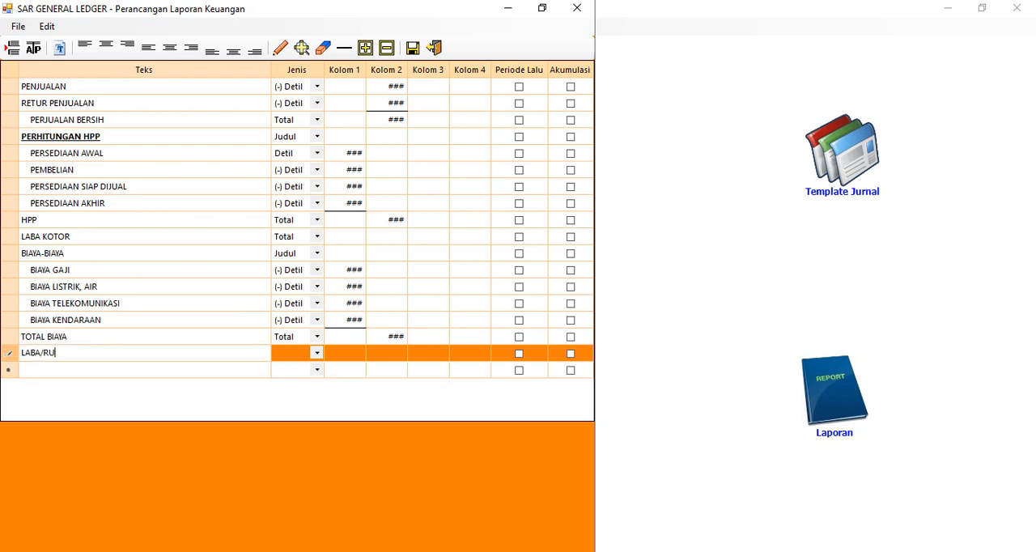
{"action": "key", "text": "Return"}
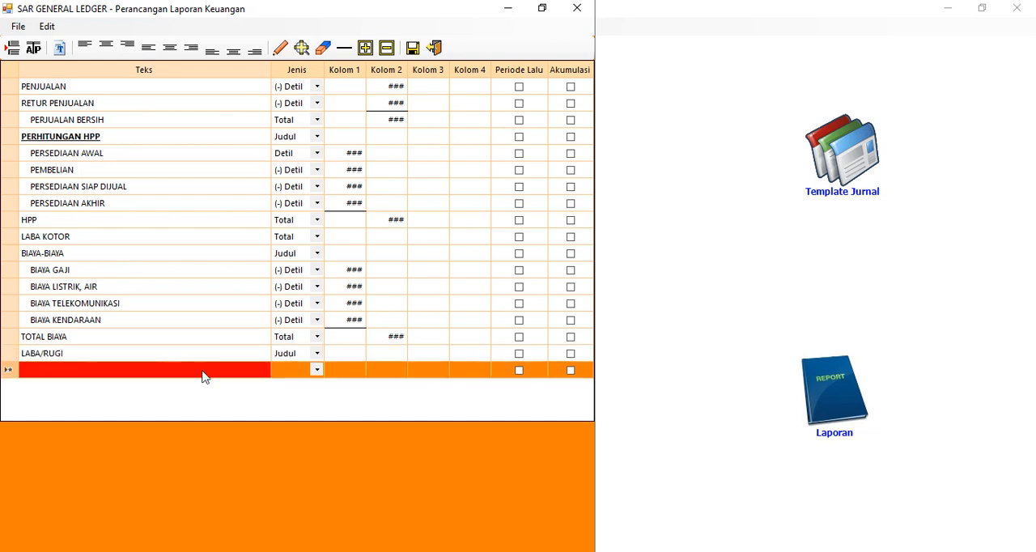
{"action": "left_click", "coordinate": [317, 355]}
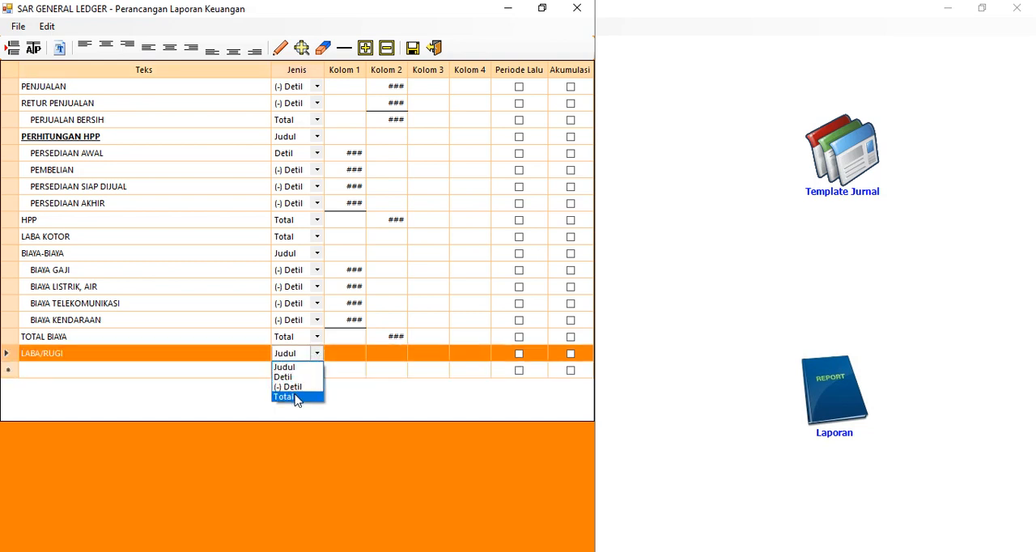
{"action": "left_click", "coordinate": [296, 398]}
Underline Kolom 2 of the TOTAL BIAYA row and place a value position in Kolom 2 of LABA/RUGI
{"action": "left_click", "coordinate": [389, 337]}
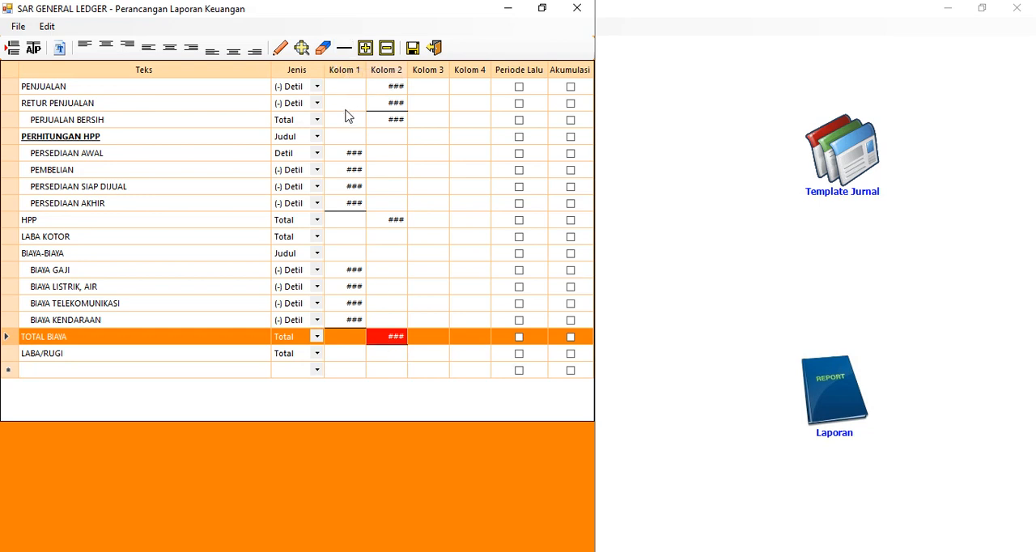
{"action": "left_click", "coordinate": [395, 354]}
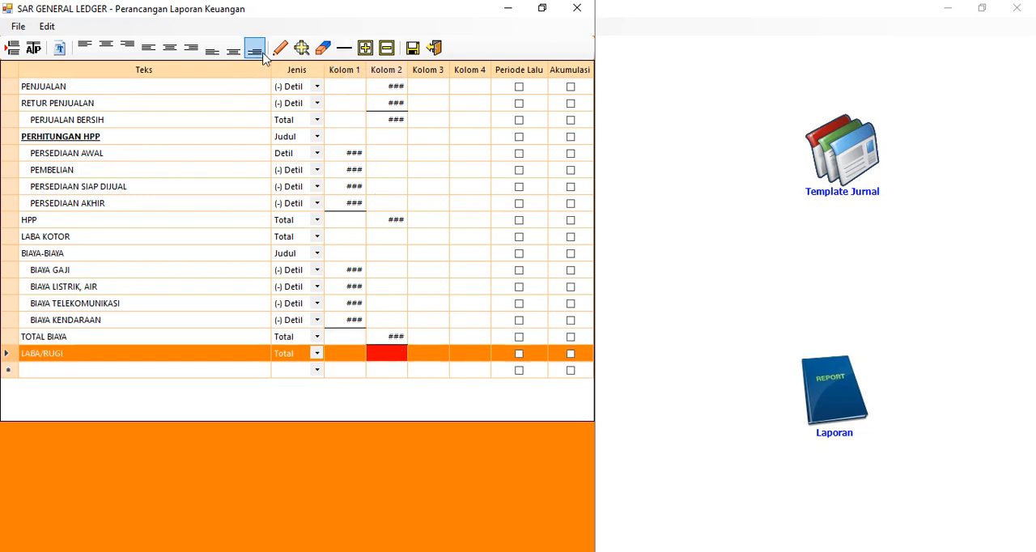
{"action": "left_click", "coordinate": [279, 49]}
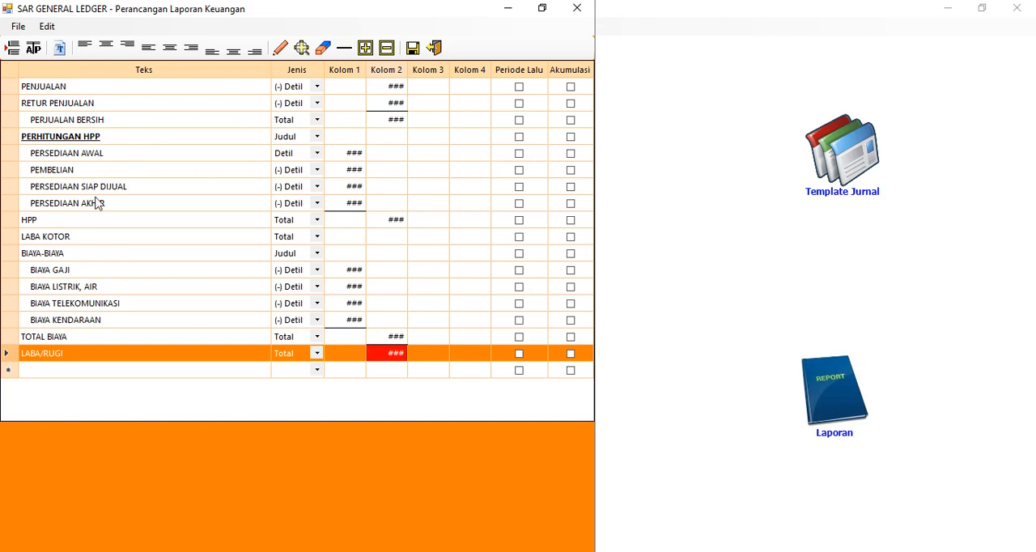
Restore the report design window to its smaller size and assign account 6.201 Penjualan to the PENJUALAN row
{"action": "left_click", "coordinate": [107, 86]}
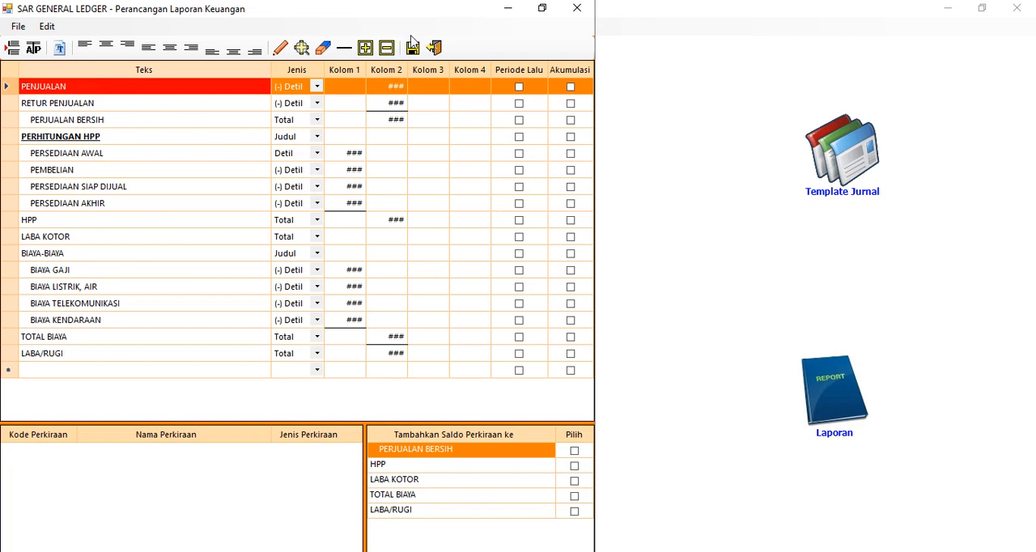
{"action": "left_click", "coordinate": [542, 10]}
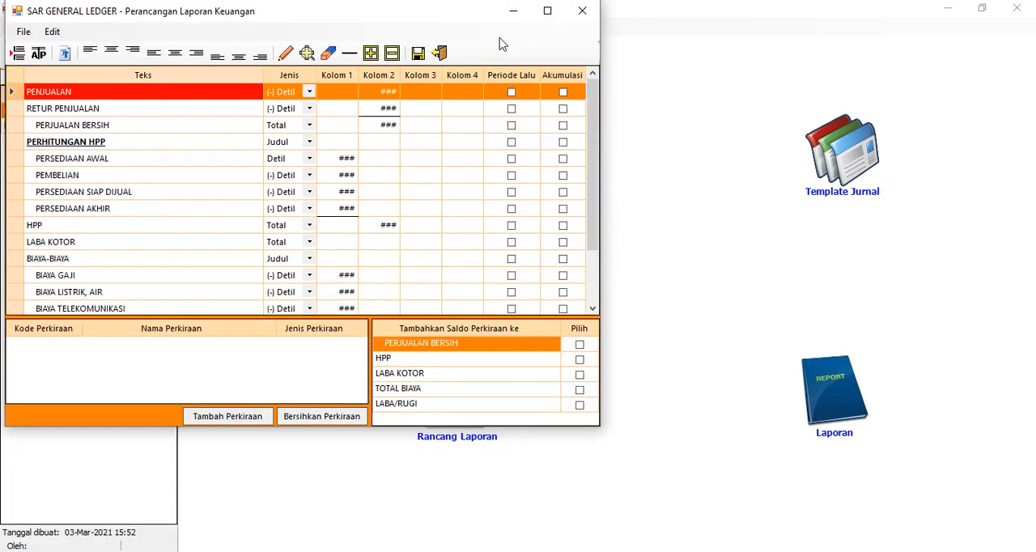
{"action": "left_click", "coordinate": [65, 108]}
{"action": "left_click", "coordinate": [66, 96]}
{"action": "left_click", "coordinate": [226, 416]}
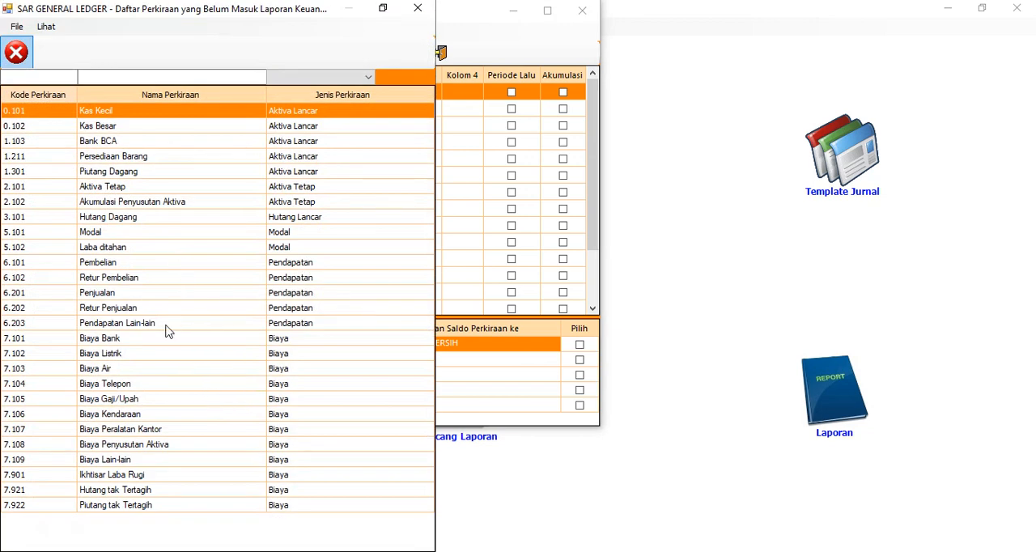
{"action": "double_click", "coordinate": [139, 295]}
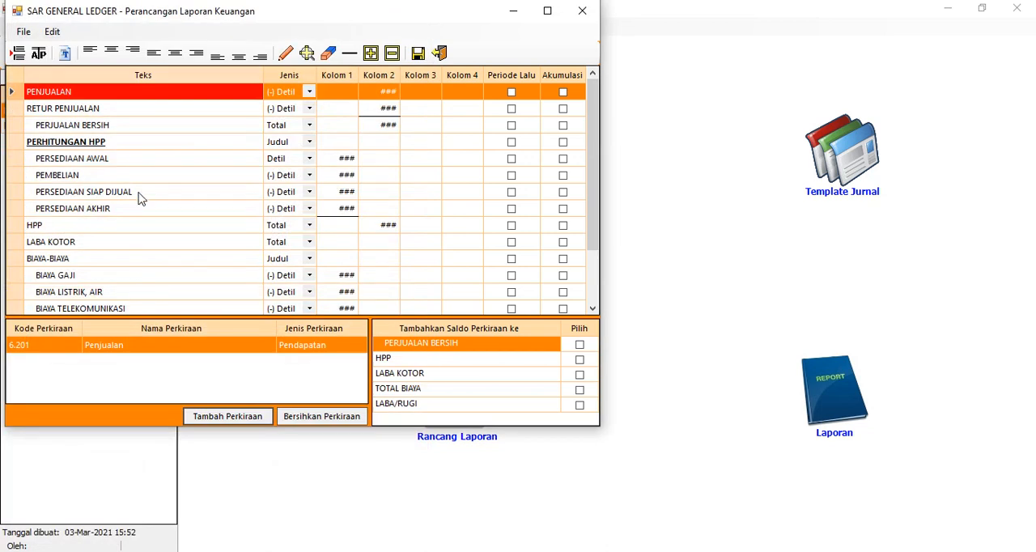
Assign account 6.202 Retur Penjualan to the RETUR PENJUALAN row and 1.211 Persediaan Barang to the PERSEDIAAN AWAL row
{"action": "left_click", "coordinate": [123, 112]}
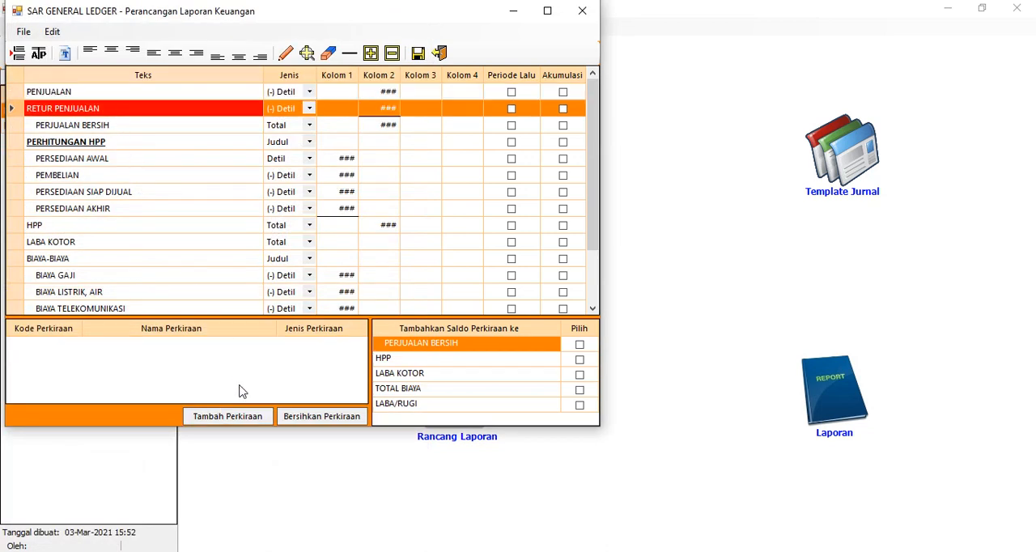
{"action": "left_click", "coordinate": [234, 424]}
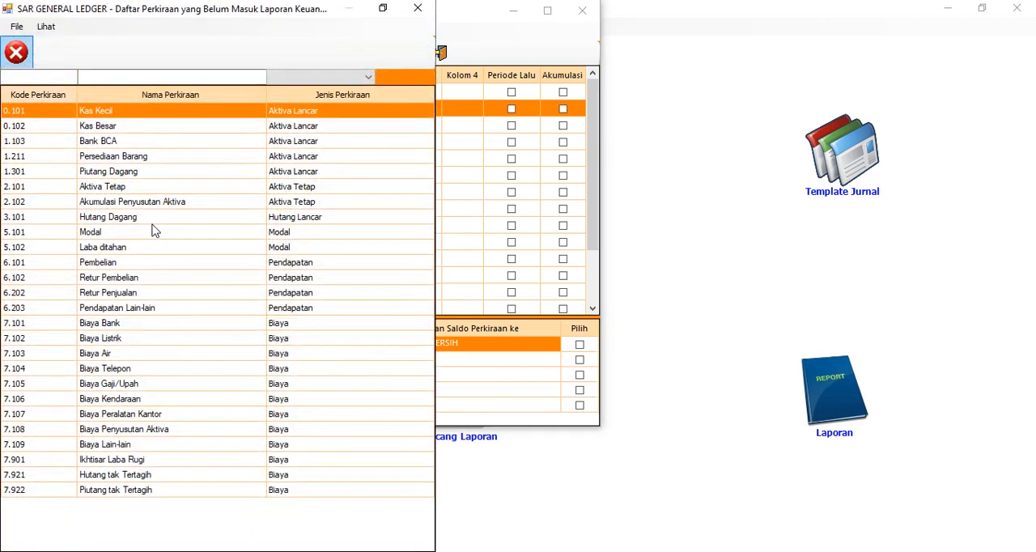
{"action": "double_click", "coordinate": [136, 297]}
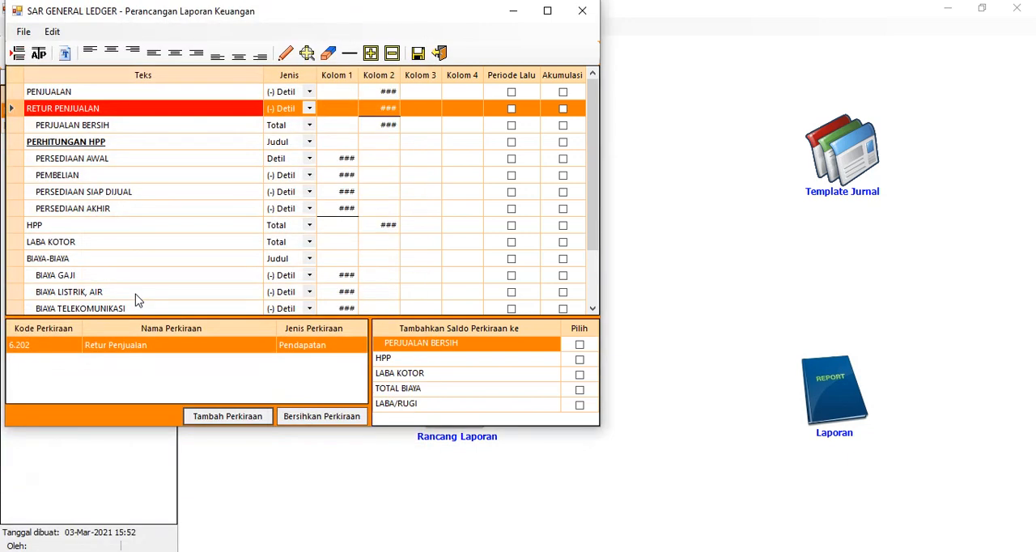
{"action": "left_click", "coordinate": [104, 160]}
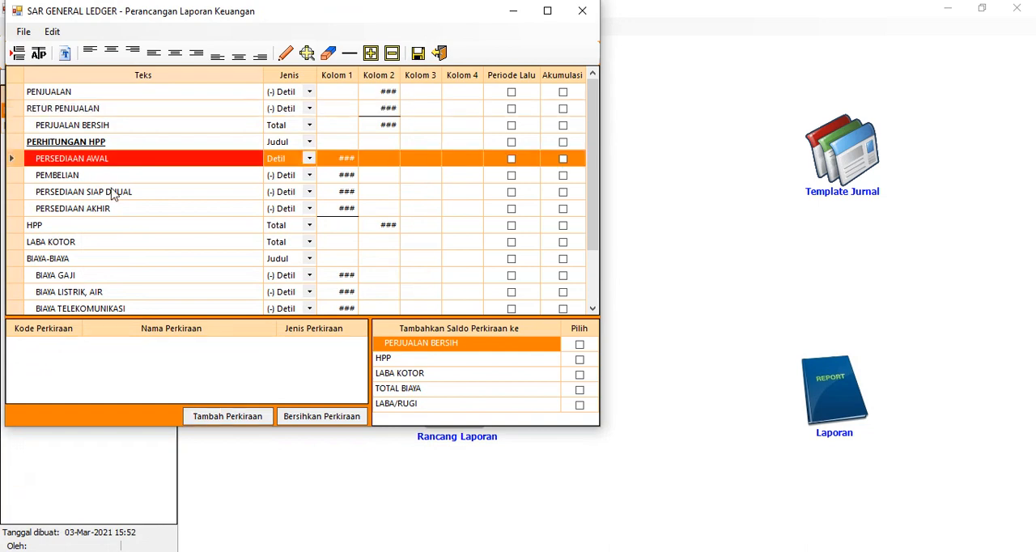
{"action": "left_click", "coordinate": [228, 417]}
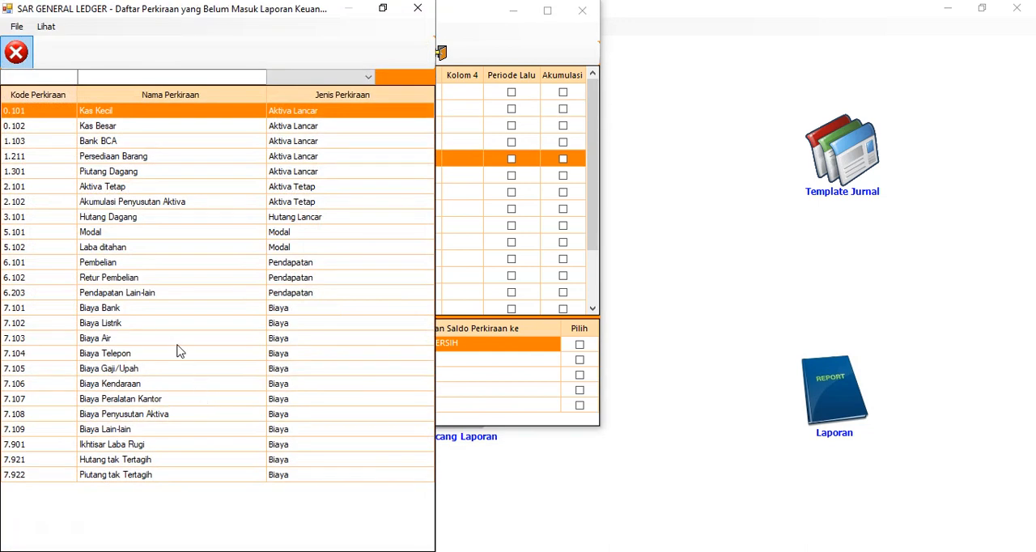
{"action": "double_click", "coordinate": [129, 160]}
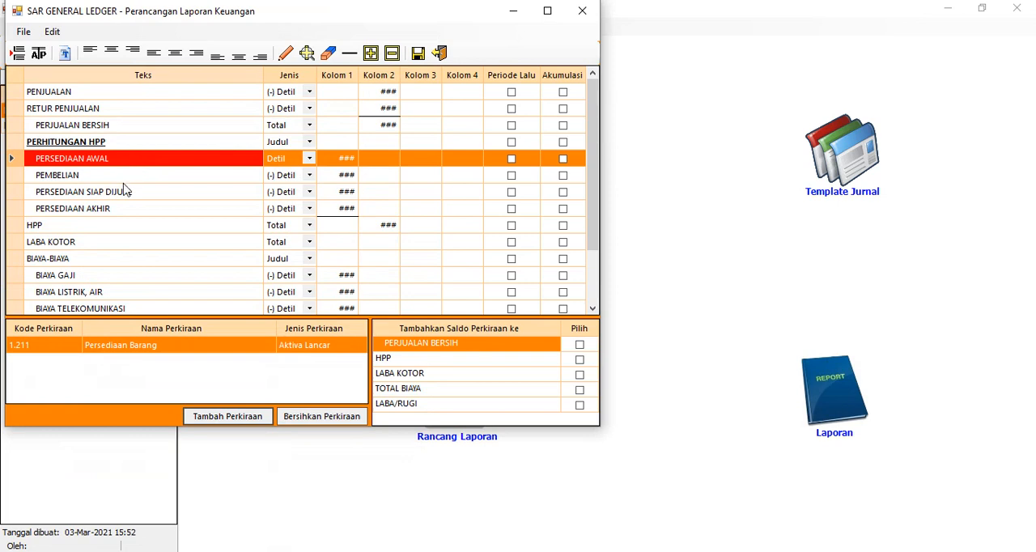
Assign both accounts 6.101 Pembelian and 6.102 Retur Pembelian to the PEMBELIAN row
{"action": "left_click", "coordinate": [126, 178]}
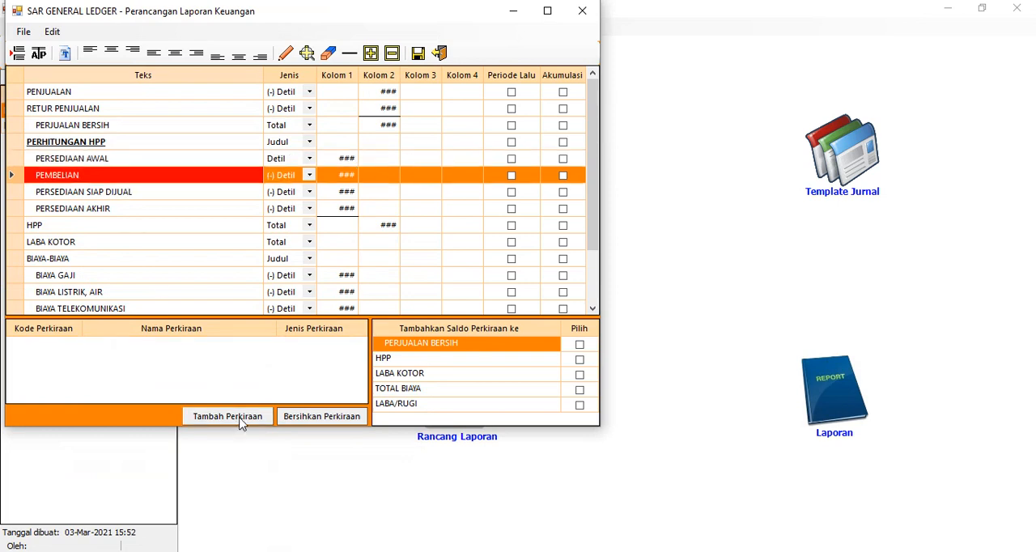
{"action": "left_click", "coordinate": [241, 423]}
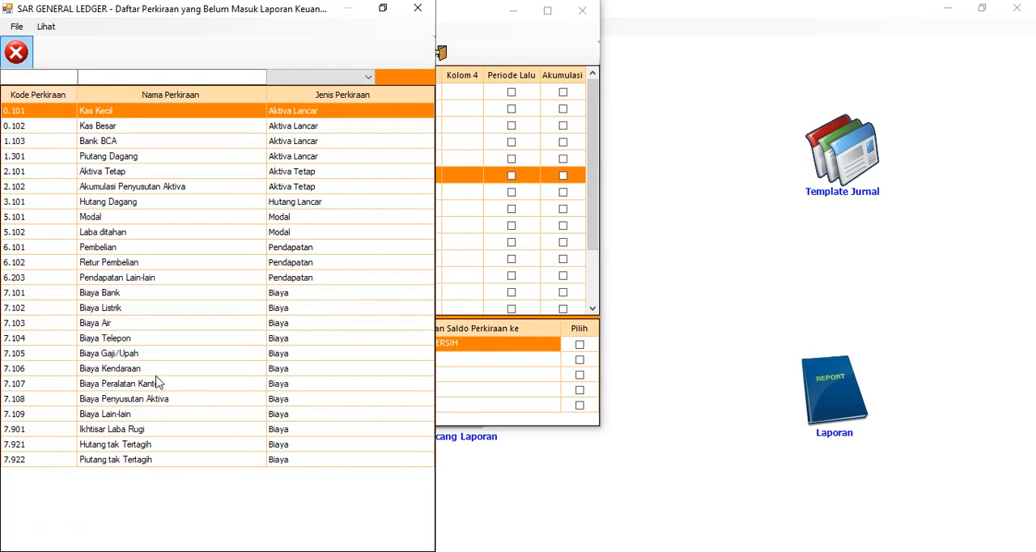
{"action": "left_click", "coordinate": [113, 252]}
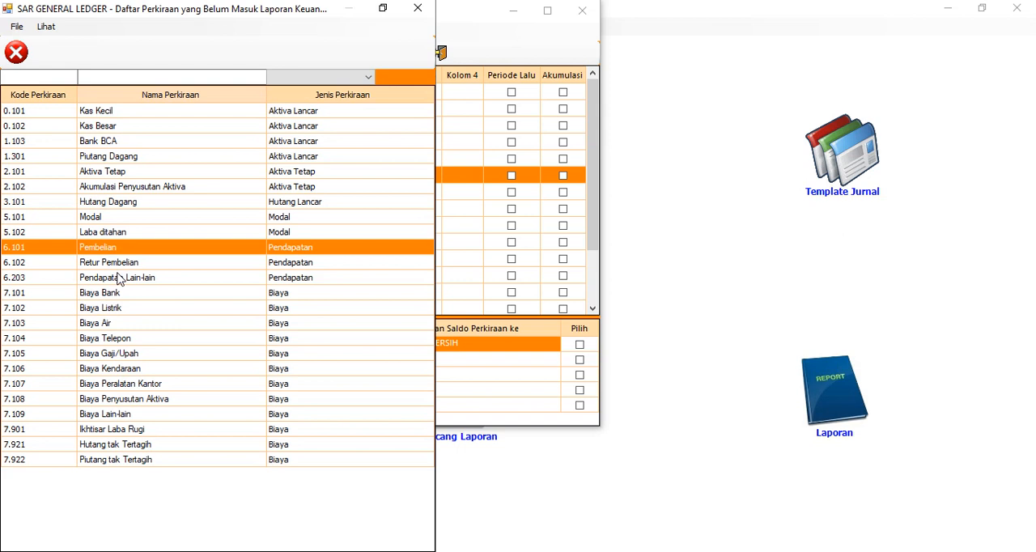
{"action": "left_click", "coordinate": [113, 267], "text": "ctrl"}
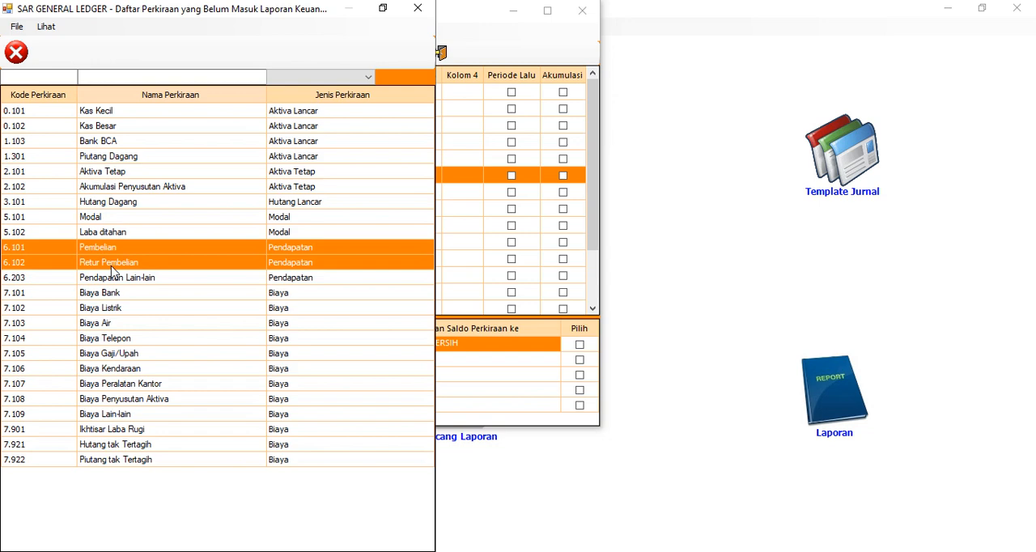
{"action": "key", "text": "Return"}
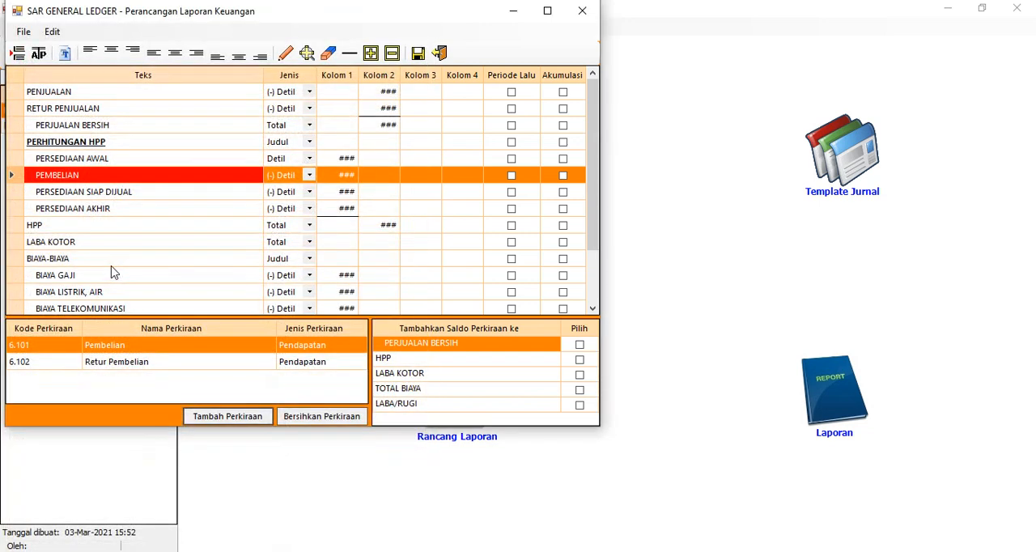
{"action": "left_click", "coordinate": [119, 365]}
{"action": "left_click", "coordinate": [122, 349]}
{"action": "left_click", "coordinate": [119, 366]}
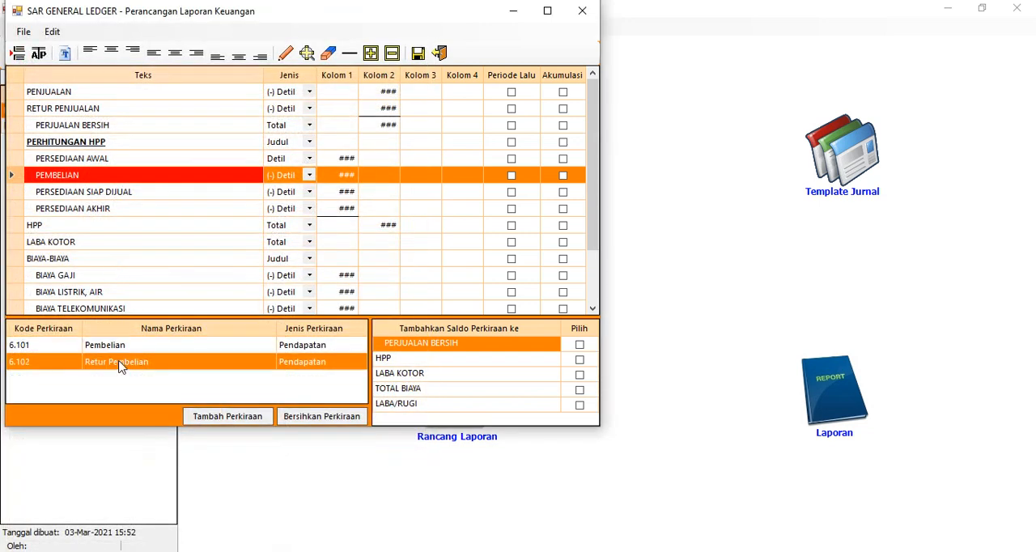
Show all accounts in the account list and assign 1.211 Persediaan Barang to the PERSEDIAAN SIAP DIJUAL row
{"action": "left_click", "coordinate": [149, 196]}
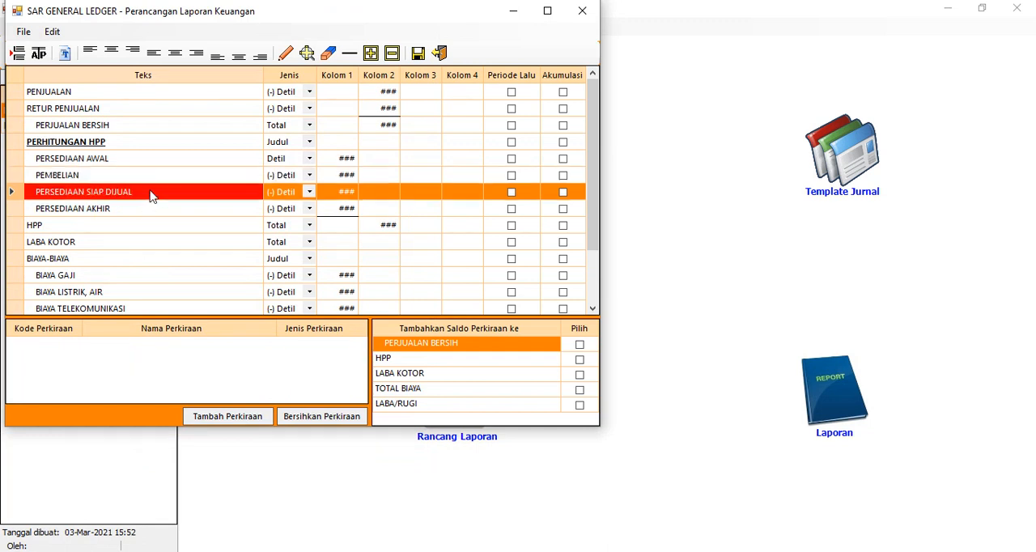
{"action": "left_click", "coordinate": [234, 418]}
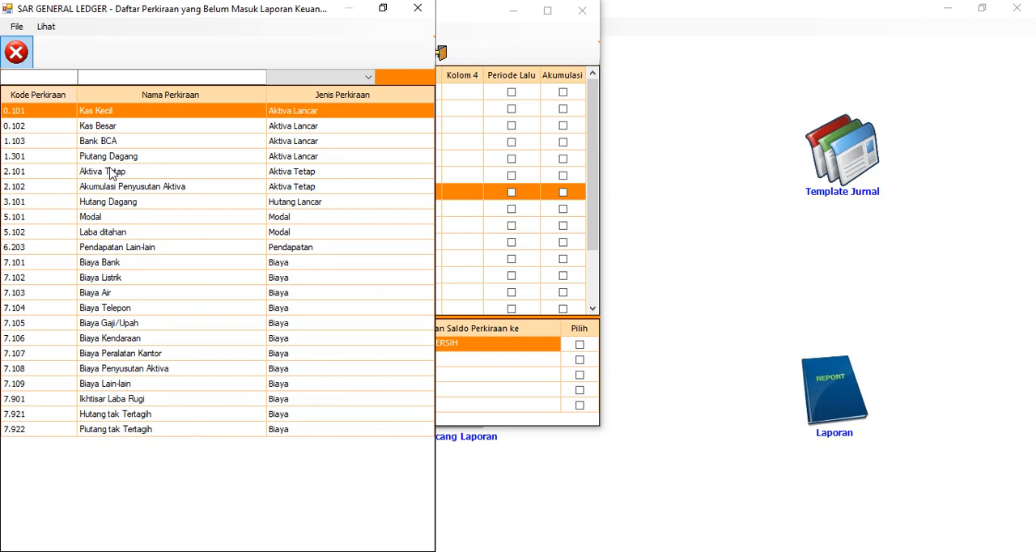
{"action": "left_click", "coordinate": [50, 27]}
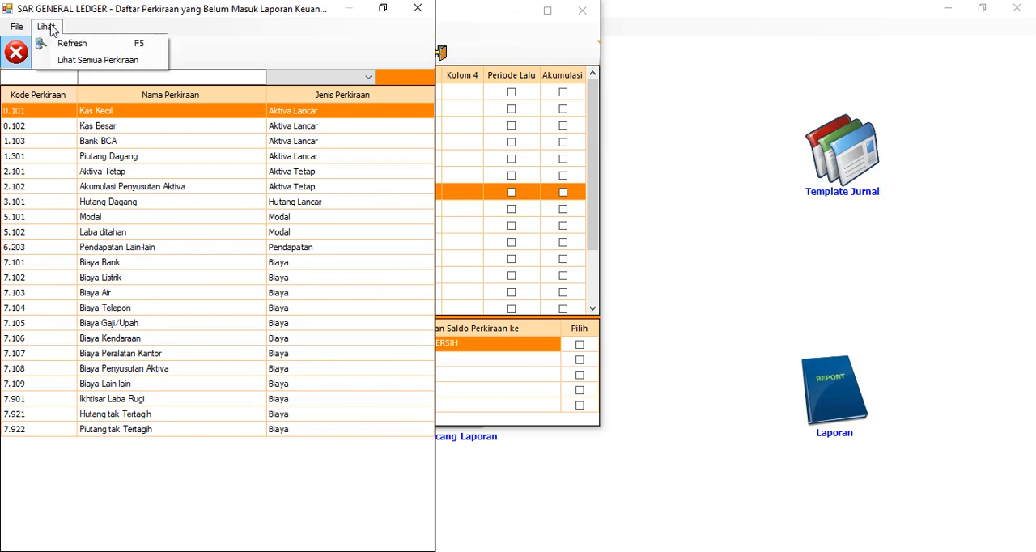
{"action": "left_click", "coordinate": [85, 61]}
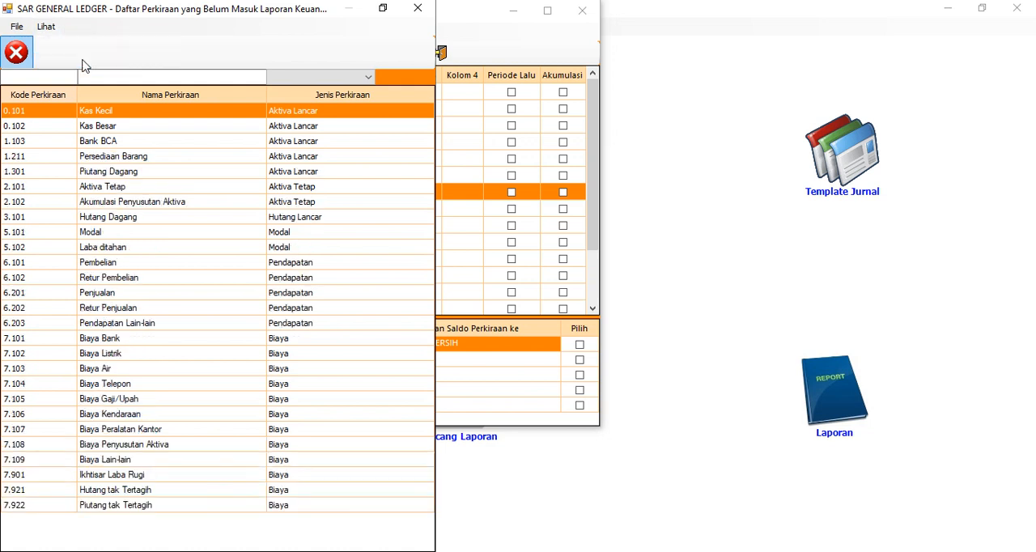
{"action": "double_click", "coordinate": [115, 162]}
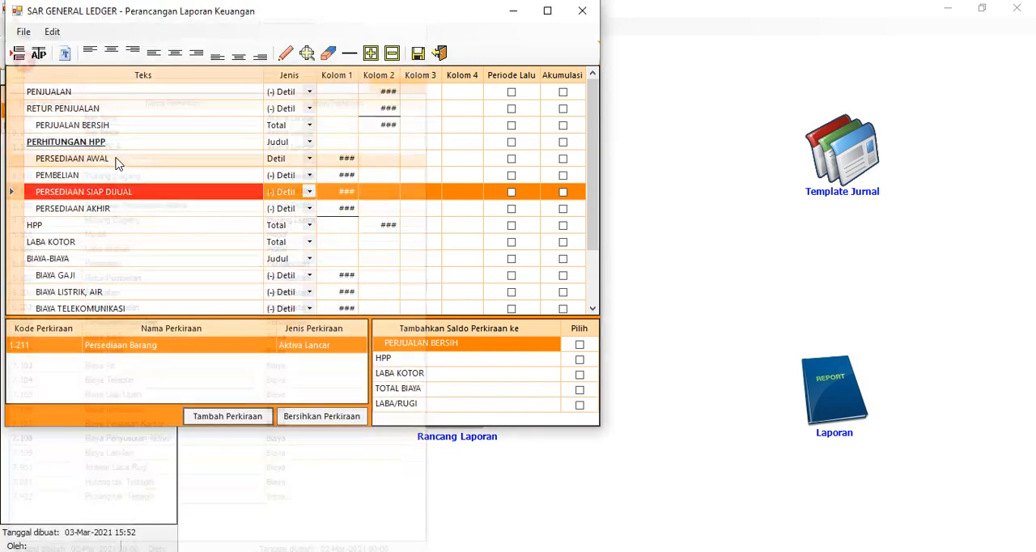
Enable Periode Lalu and Akumulasi for the PERSEDIAAN AWAL row, and Akumulasi only for PERSEDIAAN AKHIR
{"action": "left_click", "coordinate": [112, 163]}
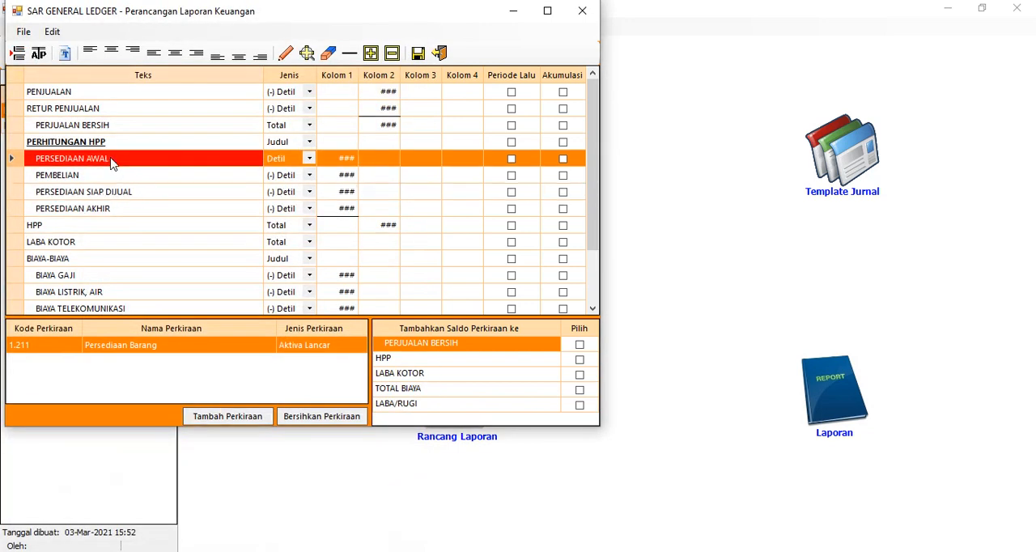
{"action": "left_click", "coordinate": [513, 161]}
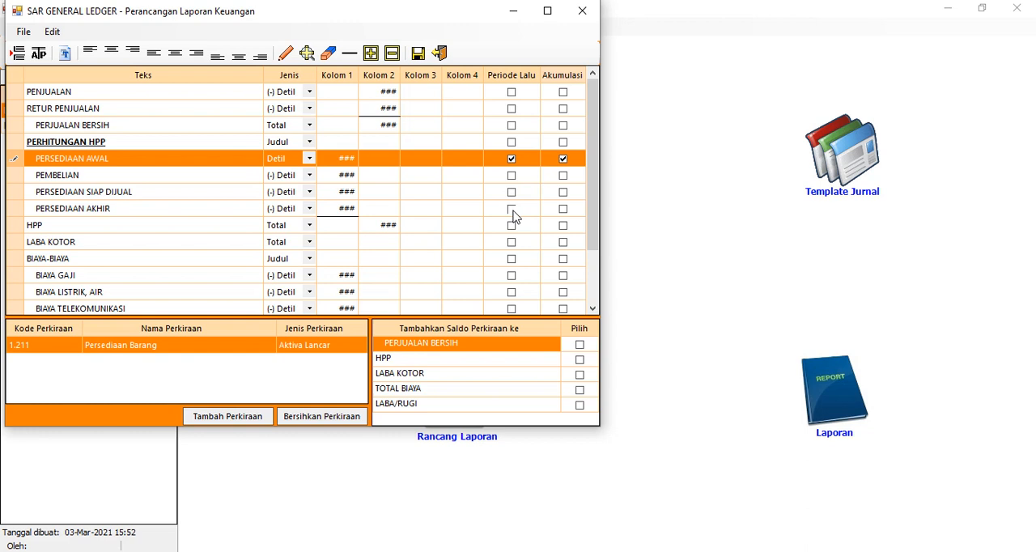
{"action": "left_click", "coordinate": [564, 211]}
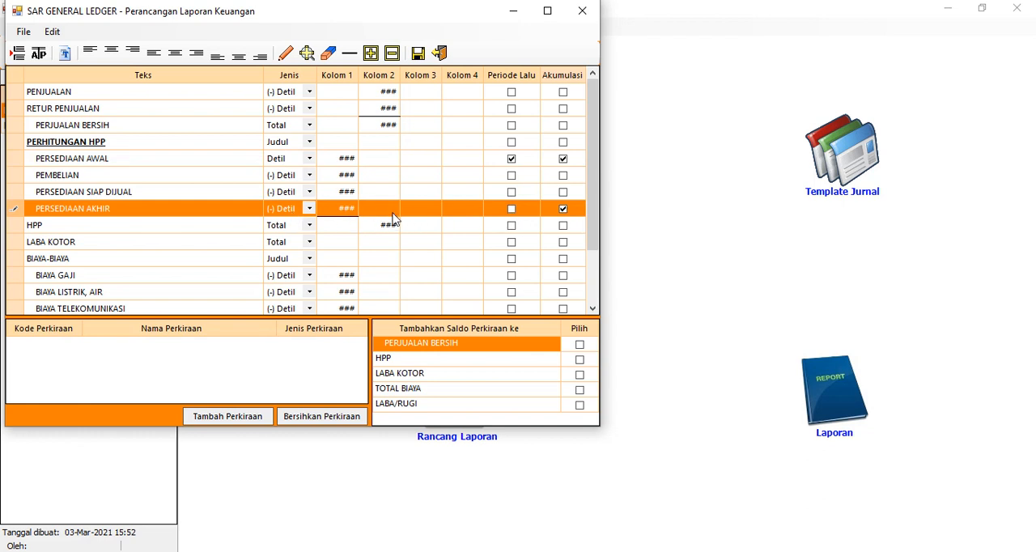
Assign account 7.105 Biaya Gaji/Upah to the BIAYA GAJI row
{"action": "scroll", "coordinate": [393, 219], "scroll_direction": "down", "scroll_amount": 2}
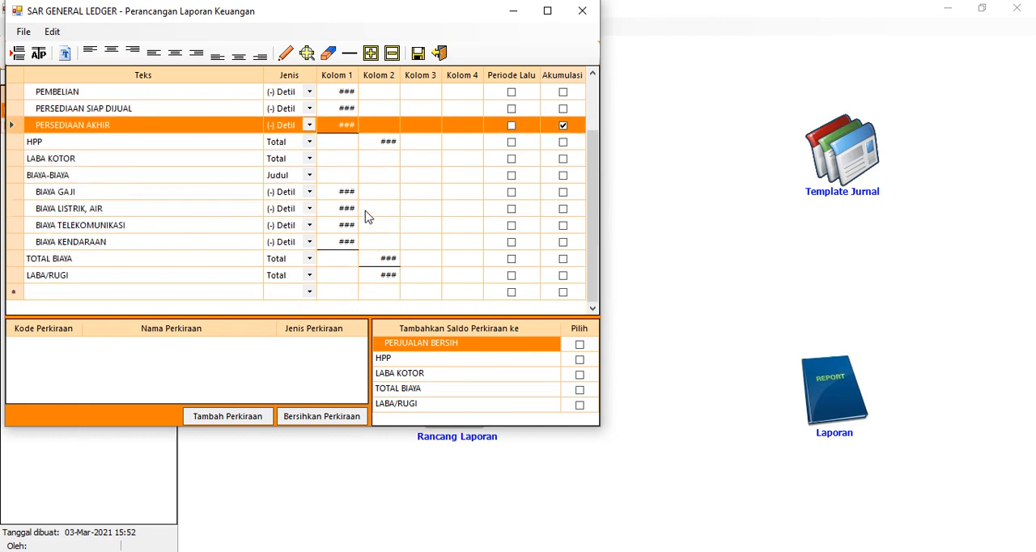
{"action": "left_click", "coordinate": [166, 197]}
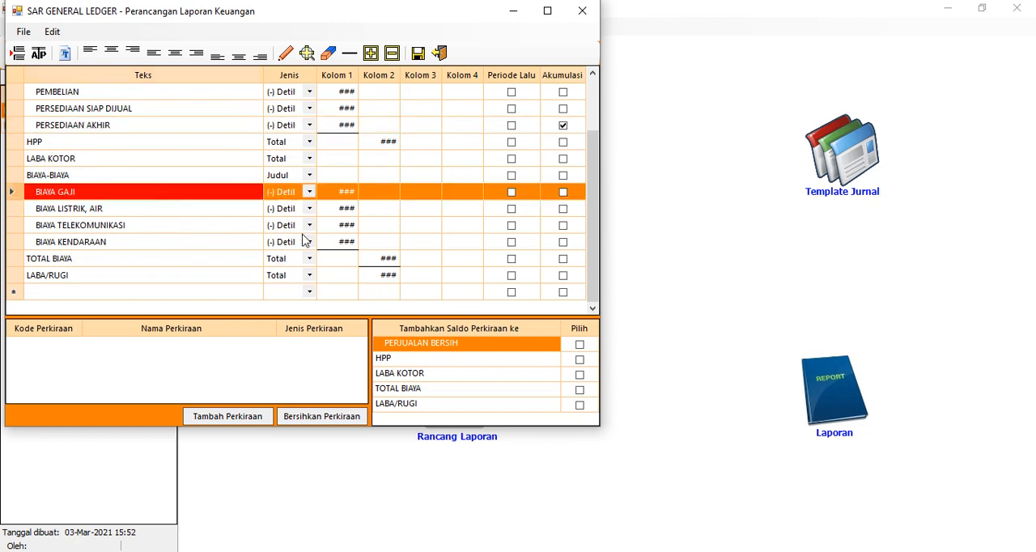
{"action": "left_click", "coordinate": [243, 417]}
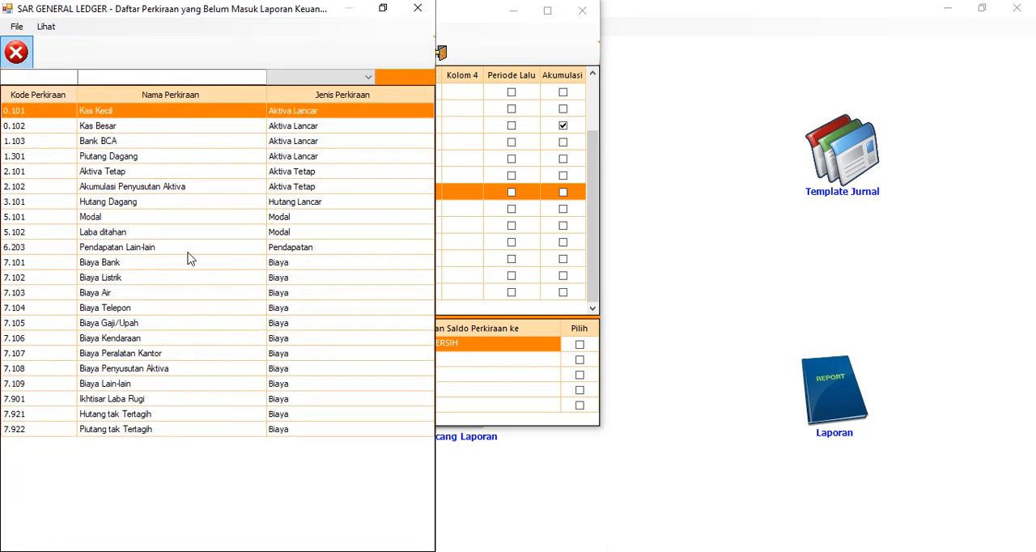
{"action": "double_click", "coordinate": [136, 323]}
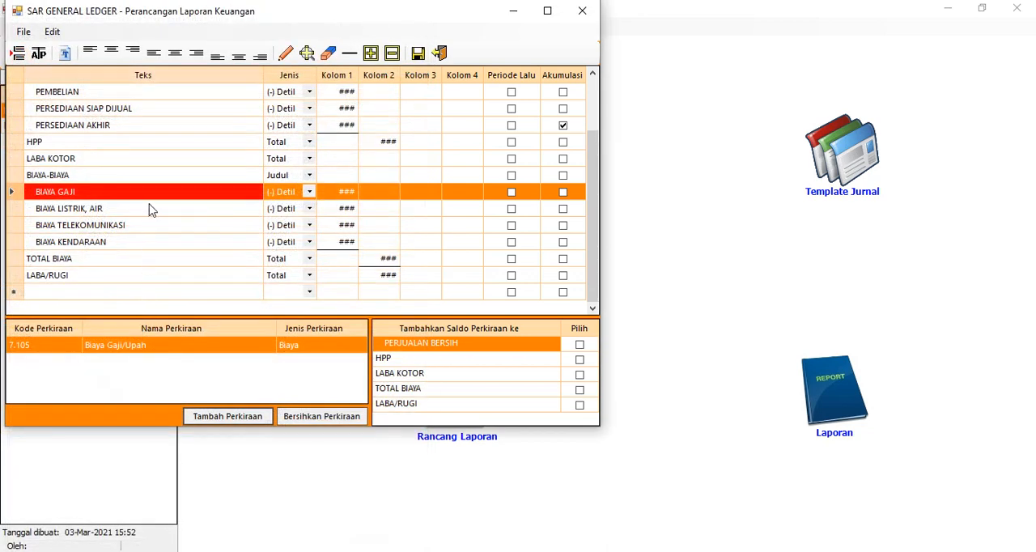
Assign both accounts 7.102 Biaya Listrik and 7.103 Biaya Air to the BIAYA LISTRIK, AIR row
{"action": "left_click", "coordinate": [150, 211]}
{"action": "left_click", "coordinate": [218, 416]}
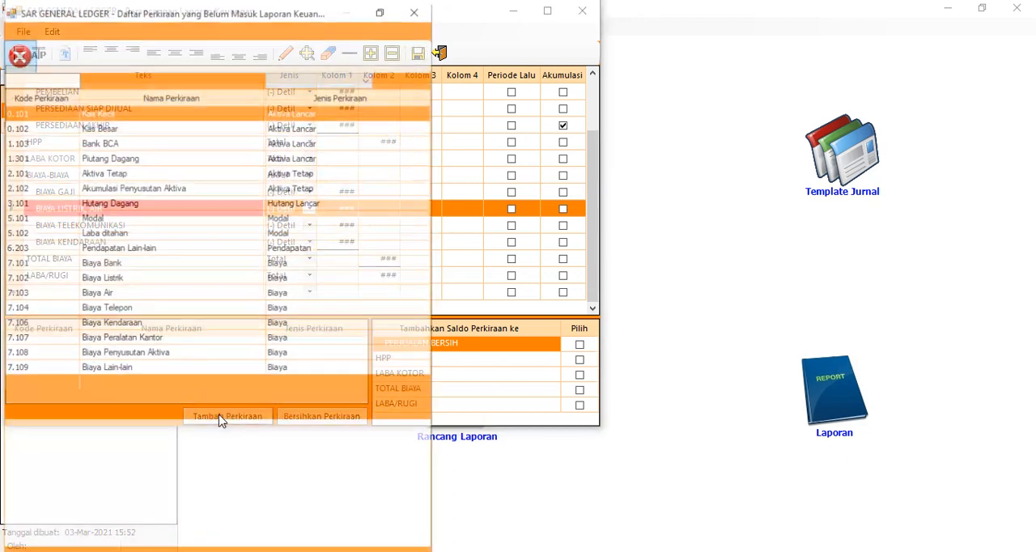
{"action": "left_click", "coordinate": [134, 280]}
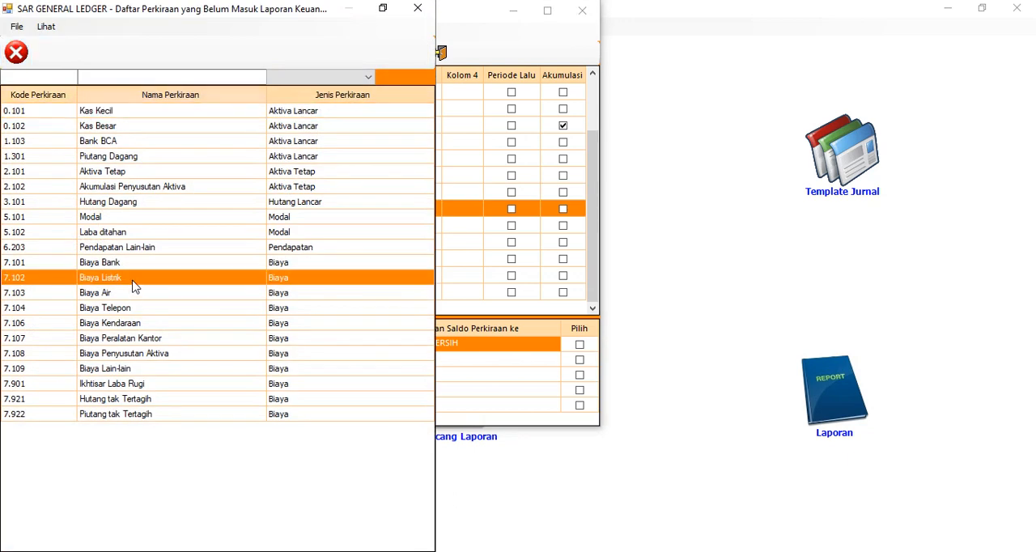
{"action": "double_click", "coordinate": [134, 294]}
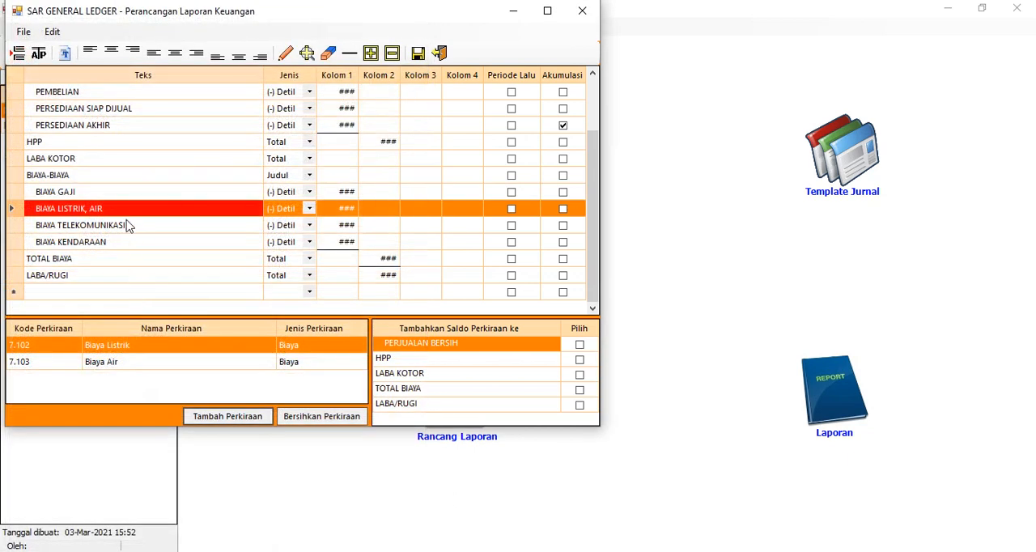
Assign account 7.104 Biaya Telepon to the BIAYA TELEKOMUNIKASI row and 7.106 Biaya Kendaraan to the BIAYA KENDARAAN row
{"action": "left_click", "coordinate": [132, 224]}
{"action": "left_click", "coordinate": [230, 417]}
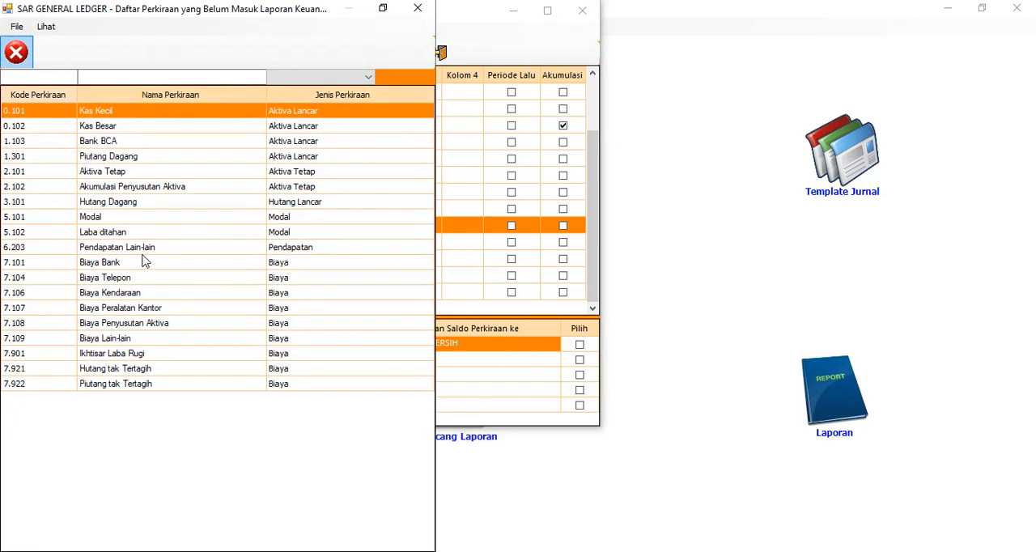
{"action": "double_click", "coordinate": [138, 281]}
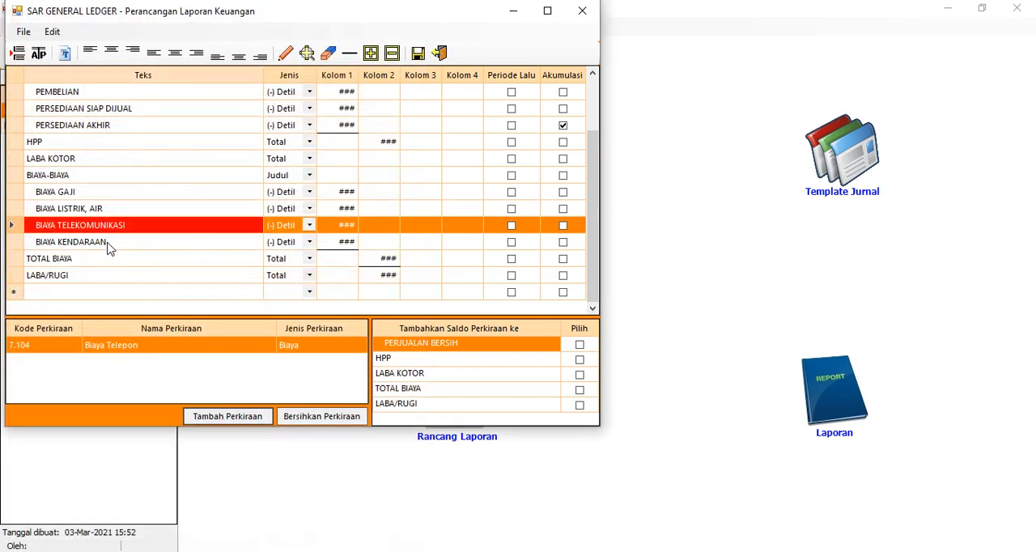
{"action": "left_click", "coordinate": [108, 241]}
{"action": "left_click", "coordinate": [229, 416]}
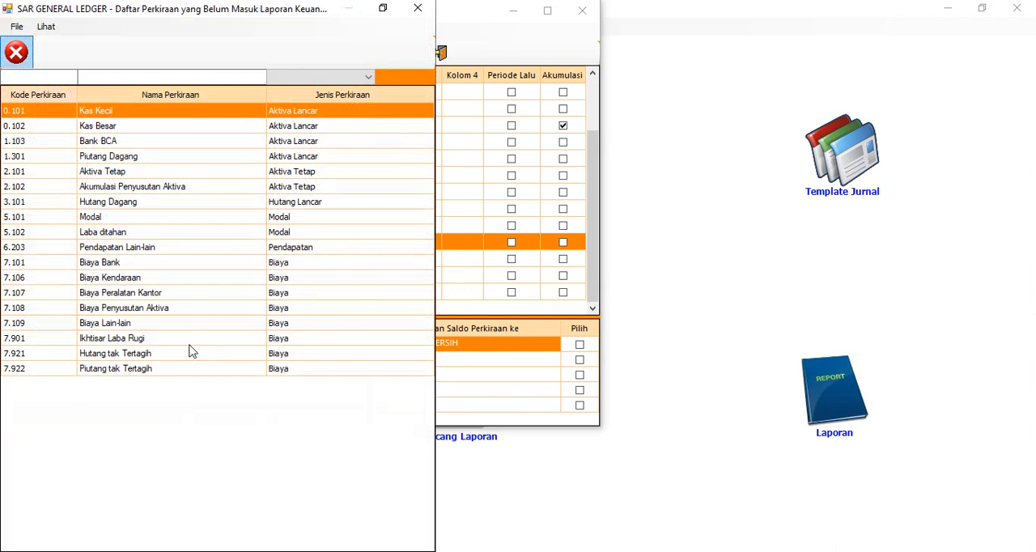
{"action": "double_click", "coordinate": [138, 281]}
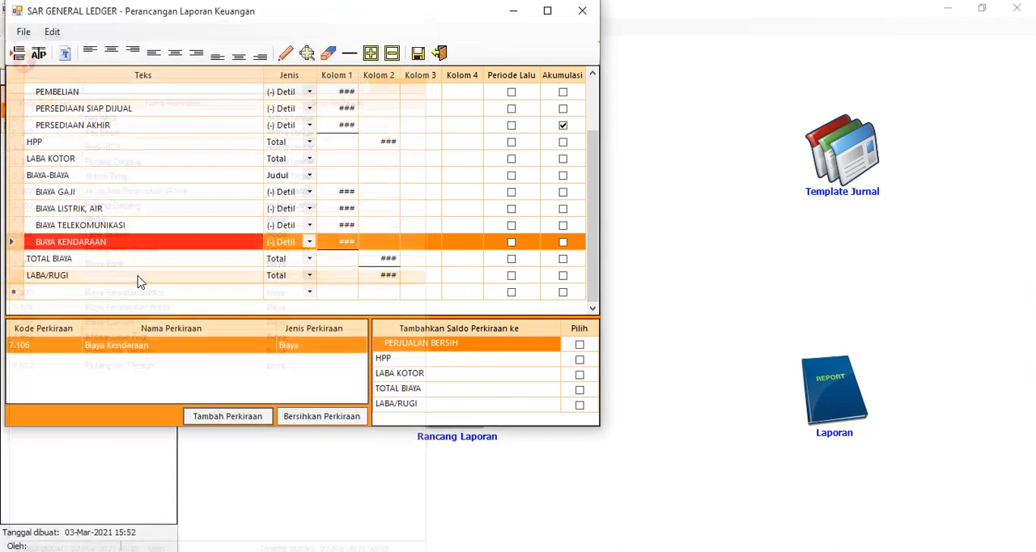
Insert two indented rows, BIAYA BANK and BIAYA LAIN-LAIN, between BIAYA KENDARAAN and TOTAL BIAYA
{"action": "left_click", "coordinate": [57, 258]}
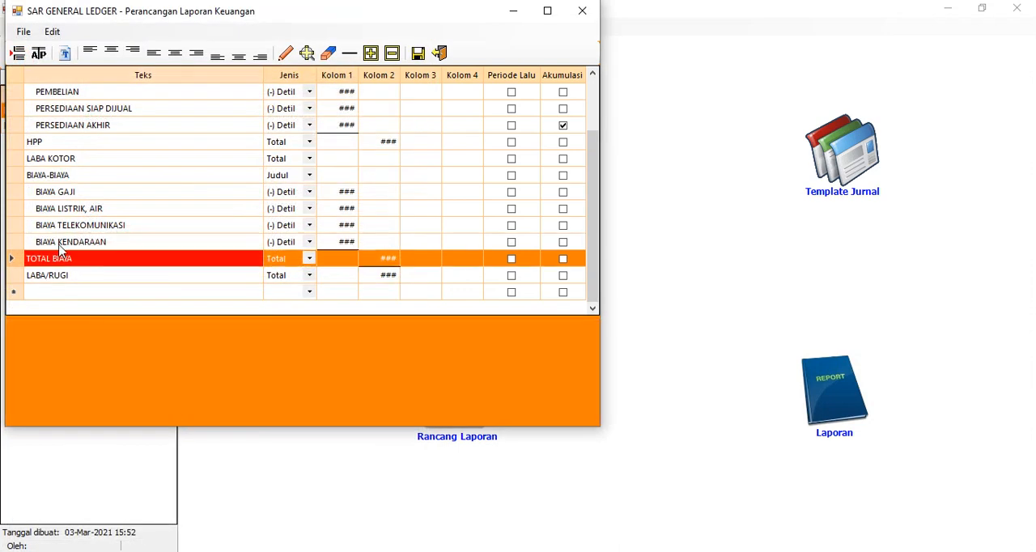
{"action": "left_click", "coordinate": [17, 53]}
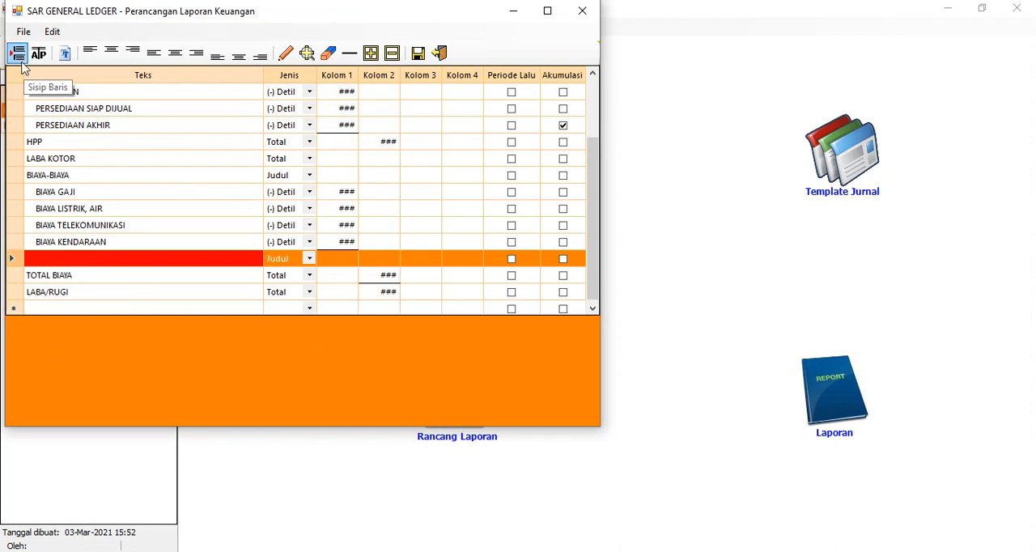
{"action": "left_click", "coordinate": [101, 259]}
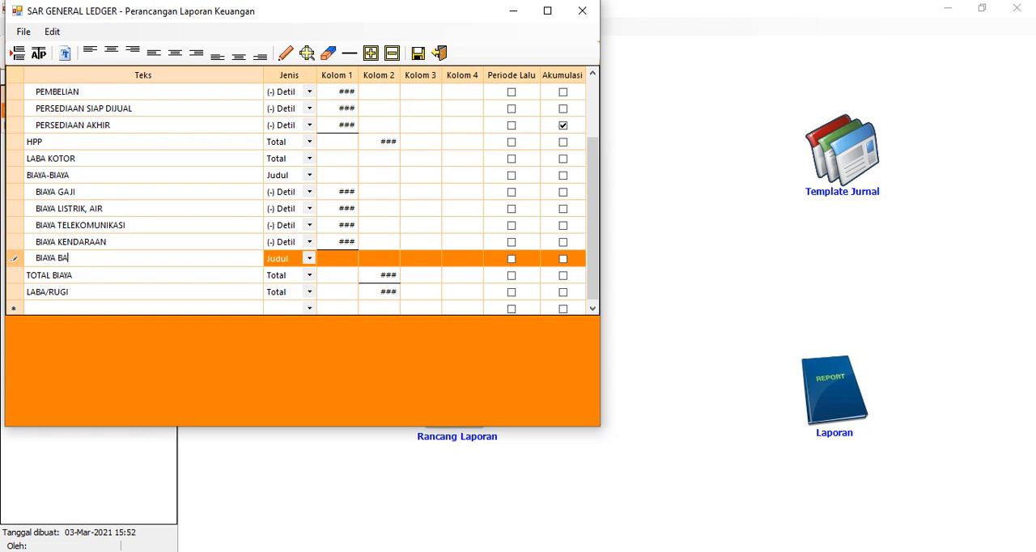
{"action": "key", "text": "Return"}
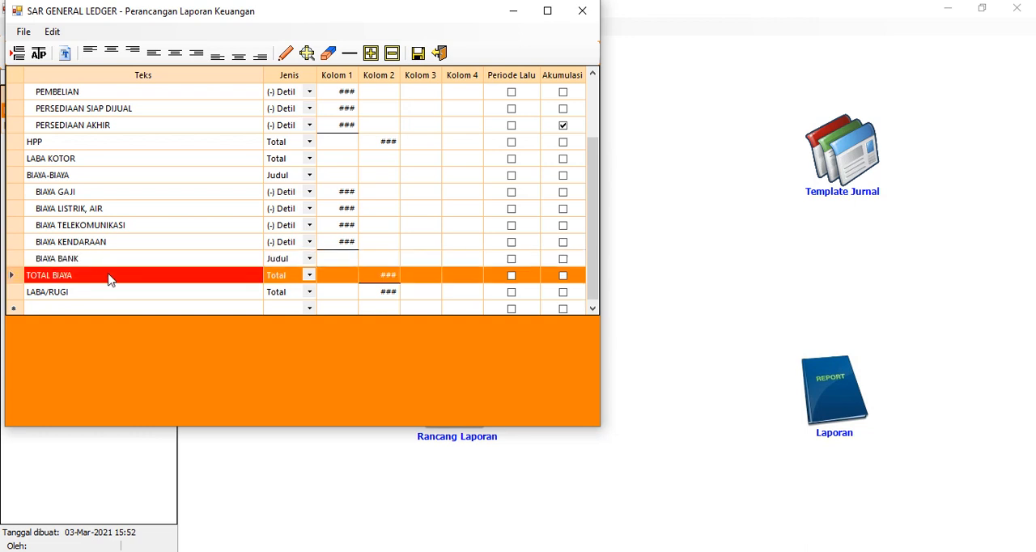
{"action": "left_click", "coordinate": [24, 60]}
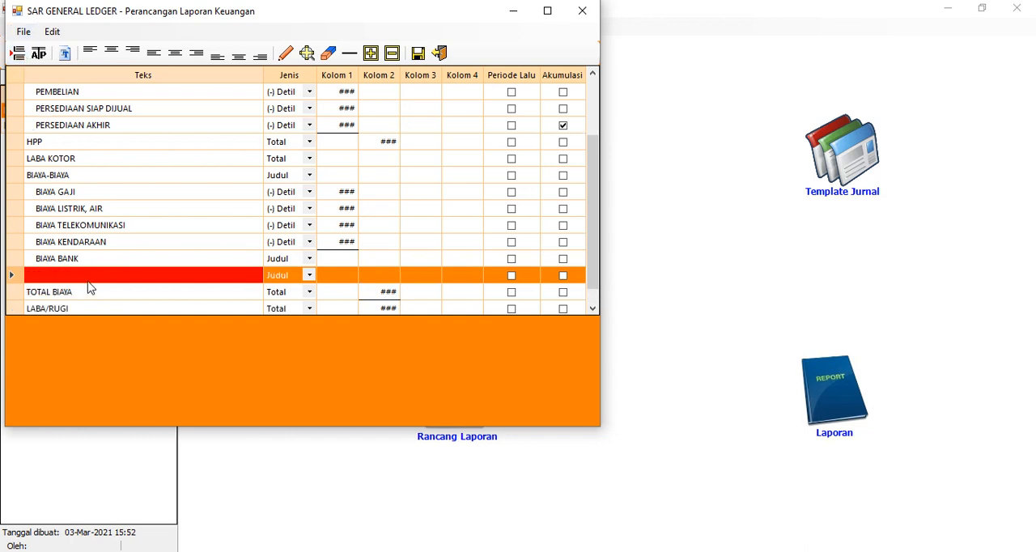
{"action": "left_click", "coordinate": [91, 276]}
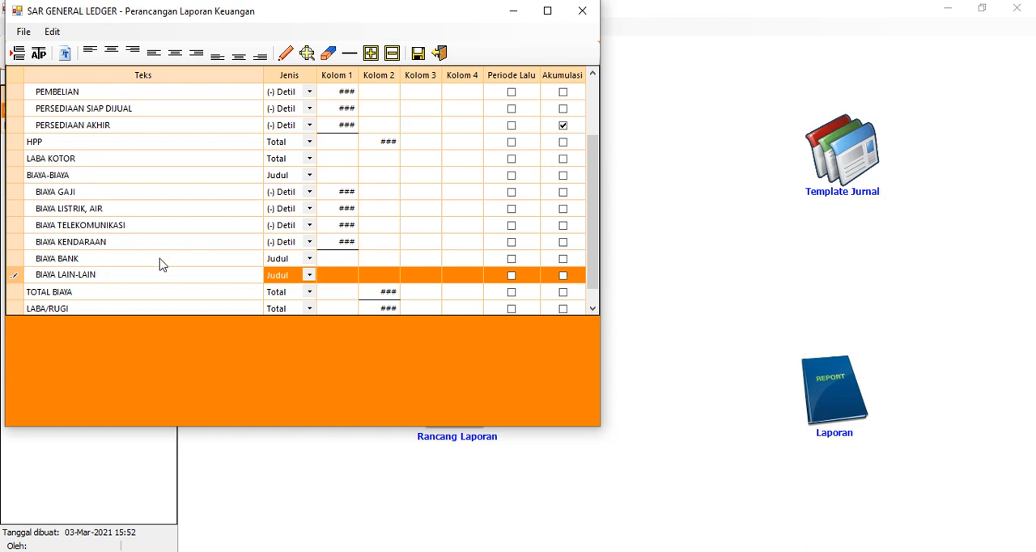
{"action": "left_click", "coordinate": [121, 291]}
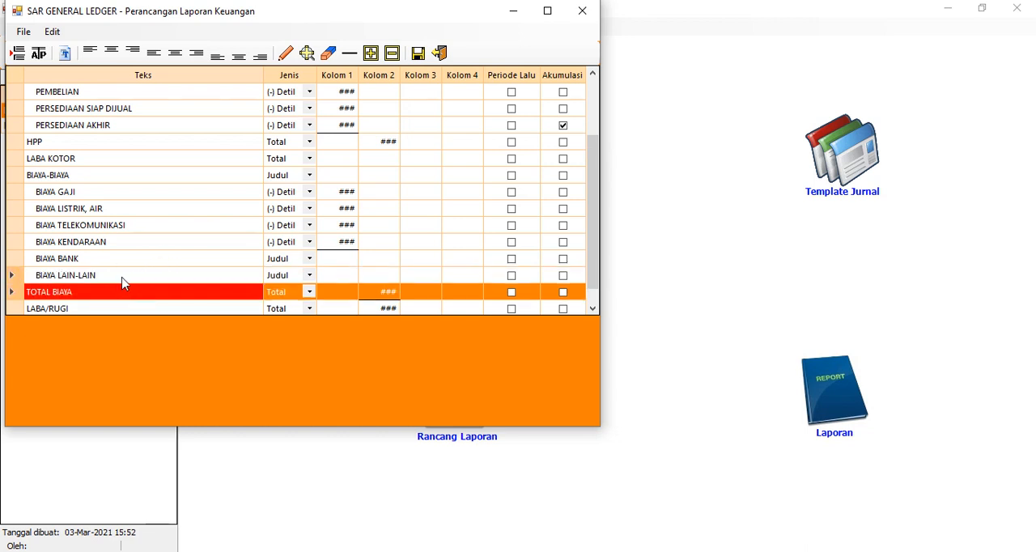
Set the row type of both BIAYA LAIN-LAIN and BIAYA BANK to (-) Detil
{"action": "left_click", "coordinate": [122, 279]}
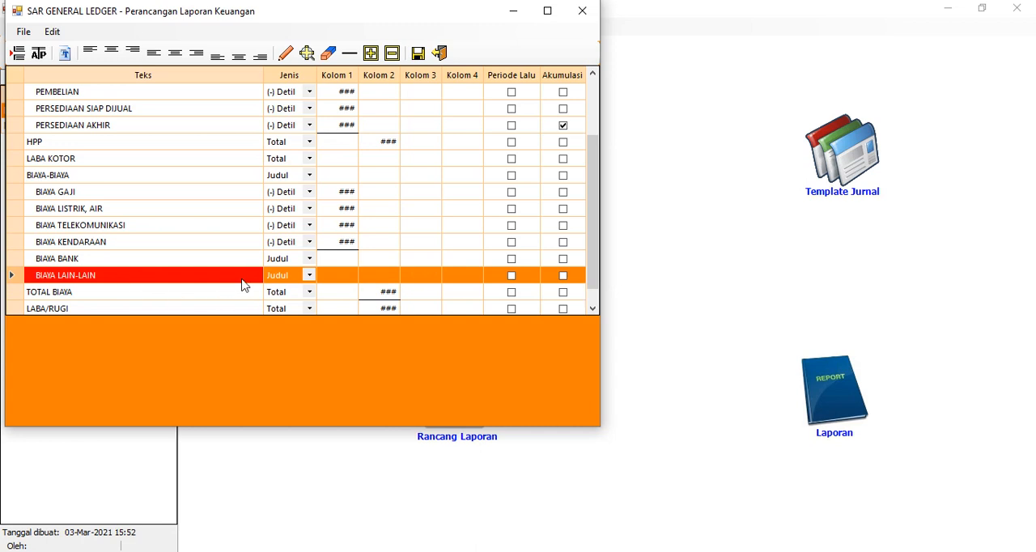
{"action": "left_click", "coordinate": [310, 277]}
{"action": "left_click", "coordinate": [311, 277]}
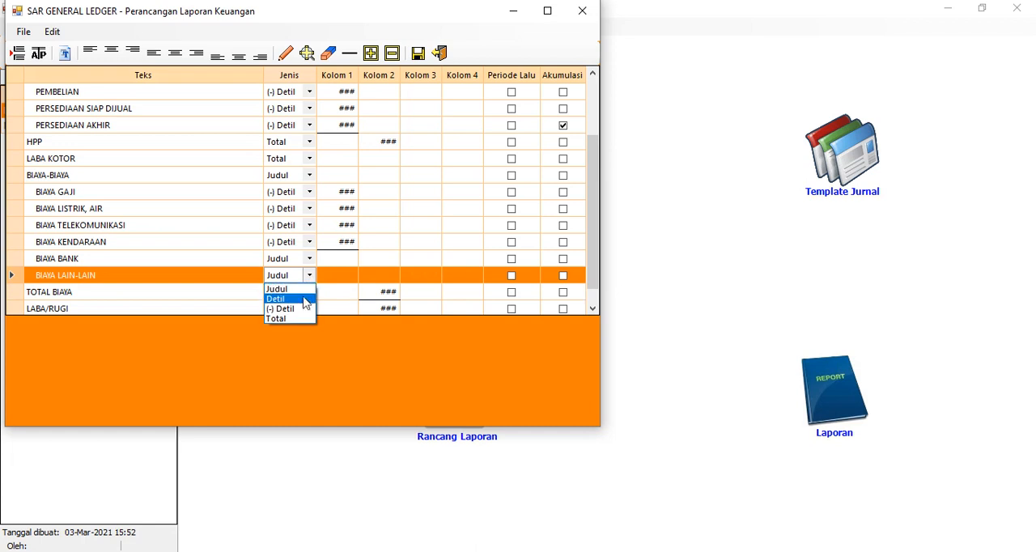
{"action": "left_click", "coordinate": [302, 307]}
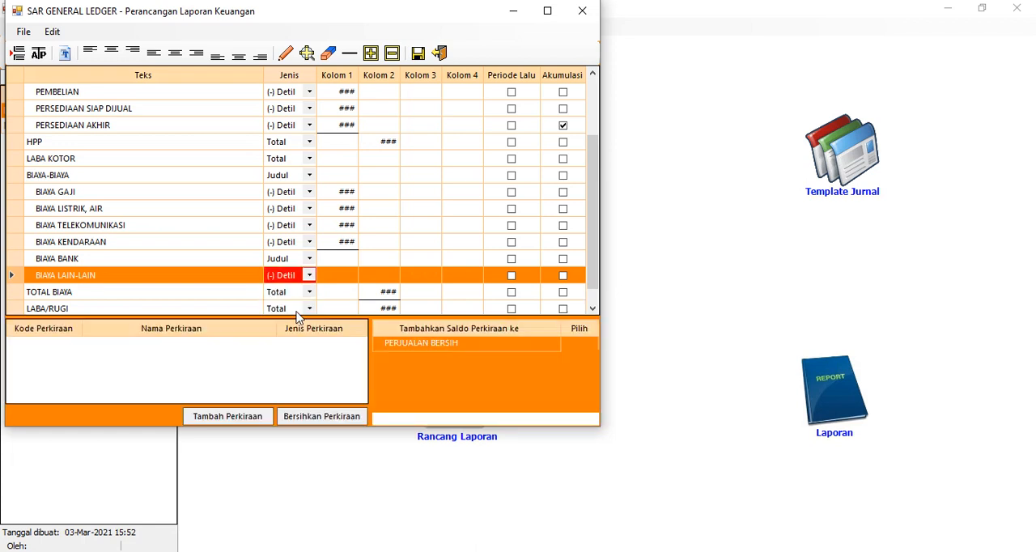
{"action": "left_click", "coordinate": [310, 259]}
{"action": "left_click", "coordinate": [309, 258]}
{"action": "left_click", "coordinate": [299, 293]}
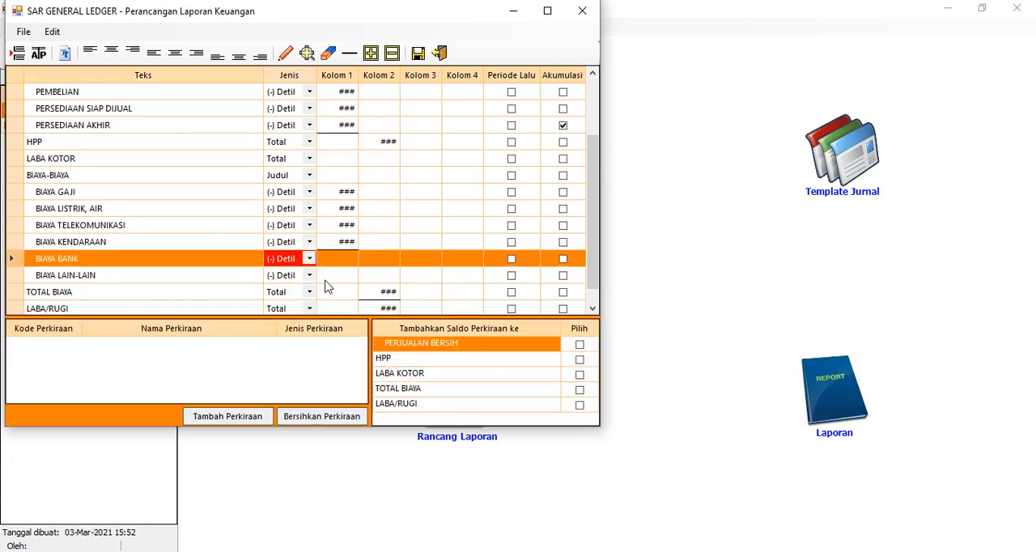
Place Kolom 1 values for BIAYA BANK and BIAYA LAIN-LAIN, and move the underline from BIAYA KENDARAAN to BIAYA LAIN-LAIN
{"action": "left_click", "coordinate": [343, 242]}
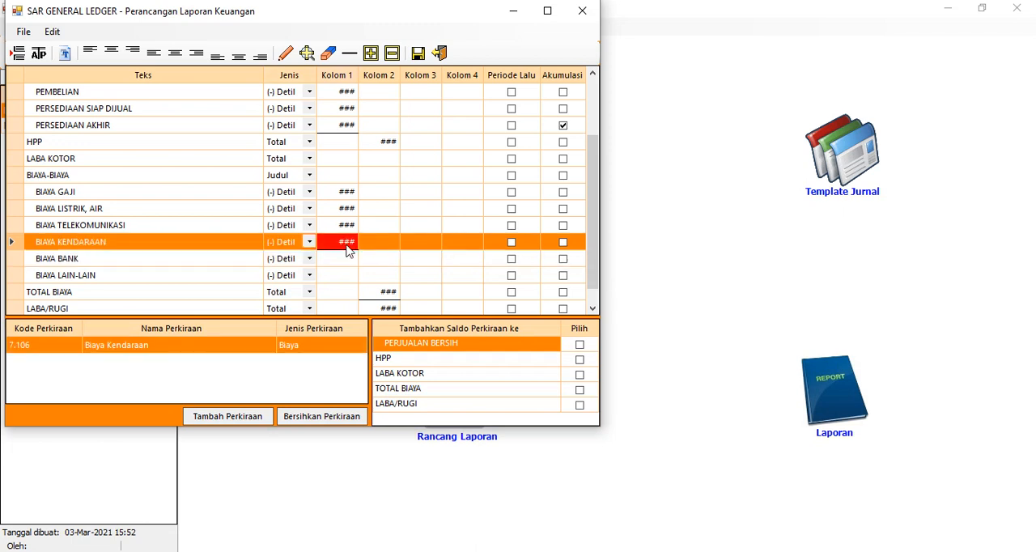
{"action": "left_click", "coordinate": [349, 55]}
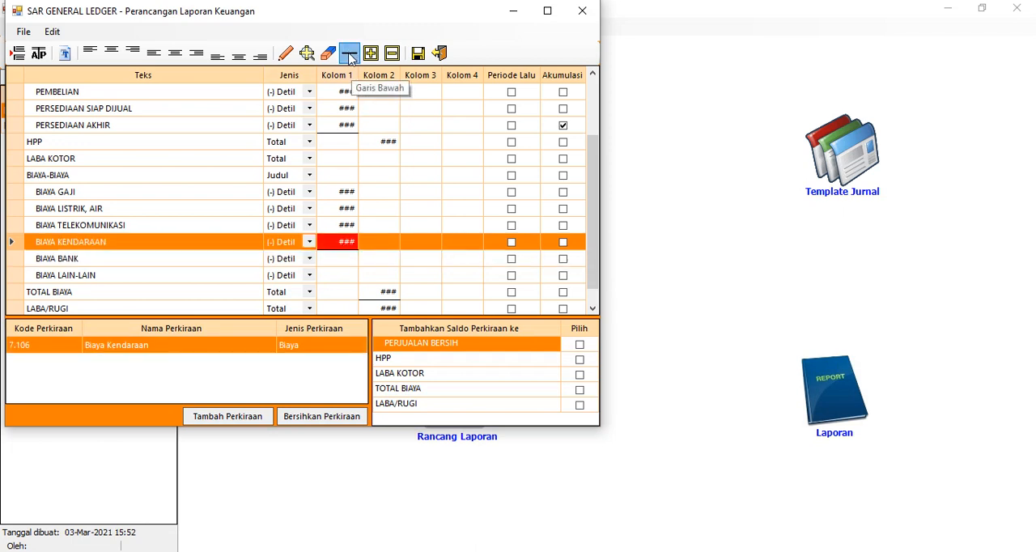
{"action": "left_click", "coordinate": [343, 259]}
{"action": "left_click", "coordinate": [285, 54]}
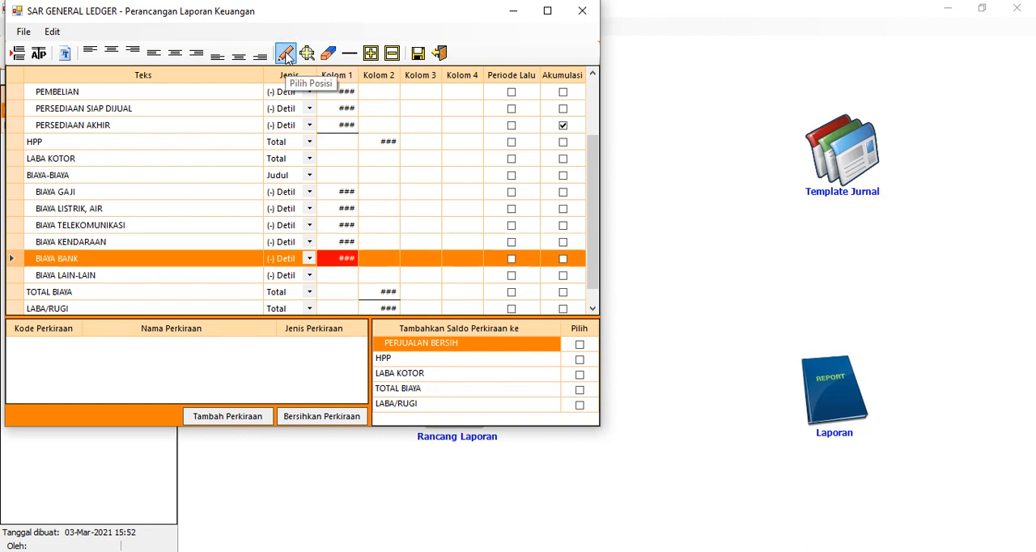
{"action": "left_click", "coordinate": [345, 275]}
{"action": "left_click", "coordinate": [285, 53]}
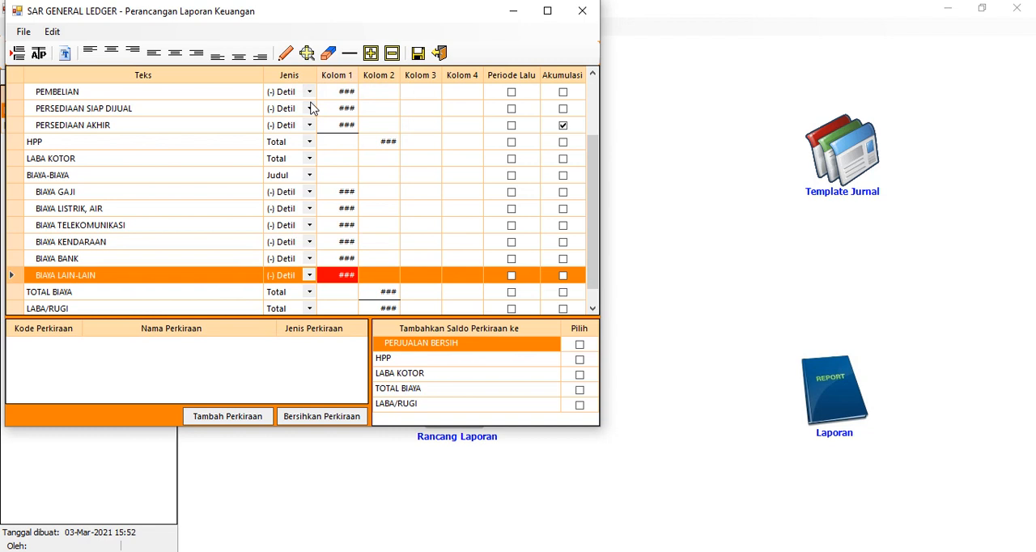
{"action": "left_click", "coordinate": [349, 52]}
{"action": "left_click", "coordinate": [346, 243]}
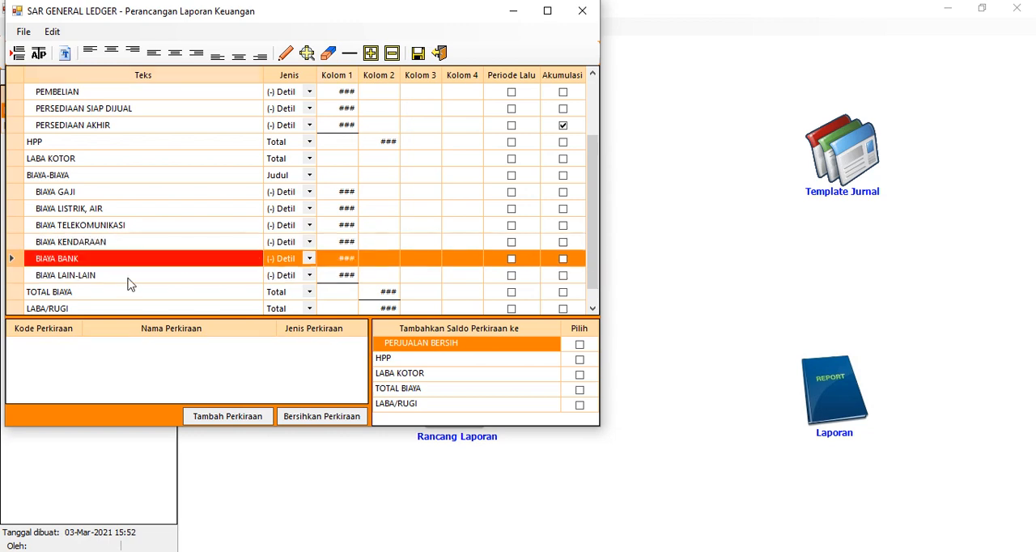
Assign account 7.101 Biaya Bank to the BIAYA BANK row
{"action": "left_click", "coordinate": [117, 259]}
{"action": "left_click", "coordinate": [222, 416]}
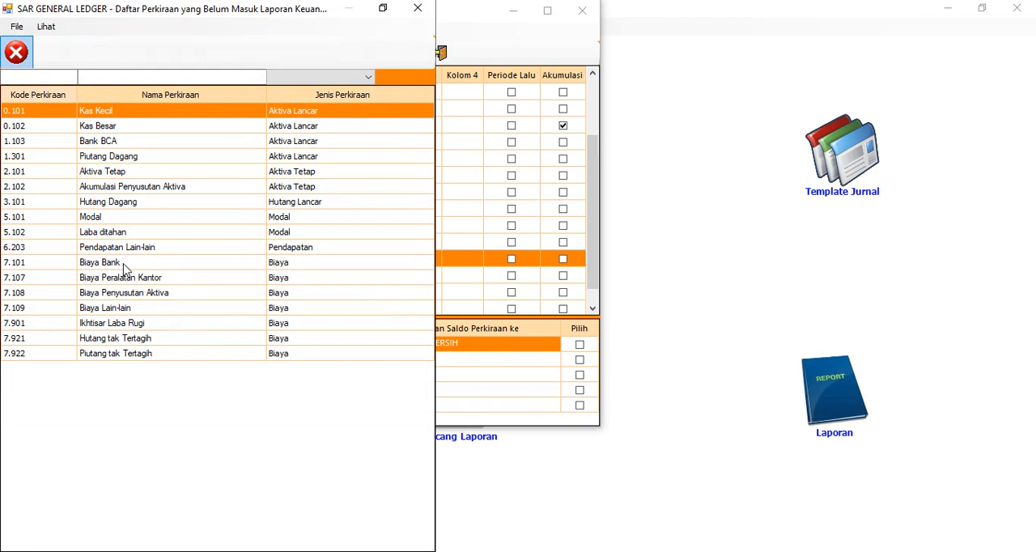
{"action": "double_click", "coordinate": [124, 264]}
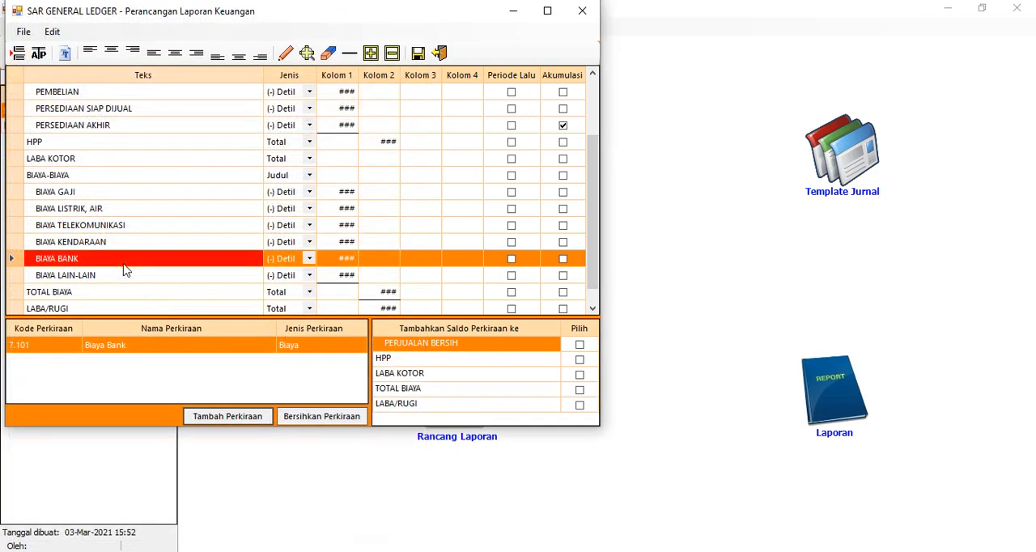
Assign all accounts from 7.107 Biaya Peralatan Kantor through 7.922 Piutang tak Tertagih to the BIAYA LAIN-LAIN row
{"action": "left_click", "coordinate": [131, 283]}
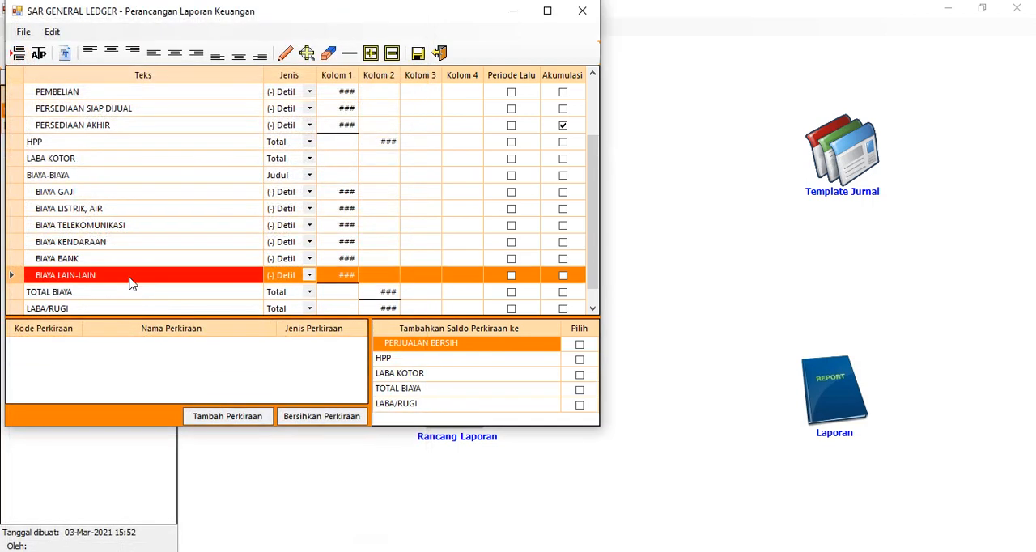
{"action": "left_click", "coordinate": [231, 418]}
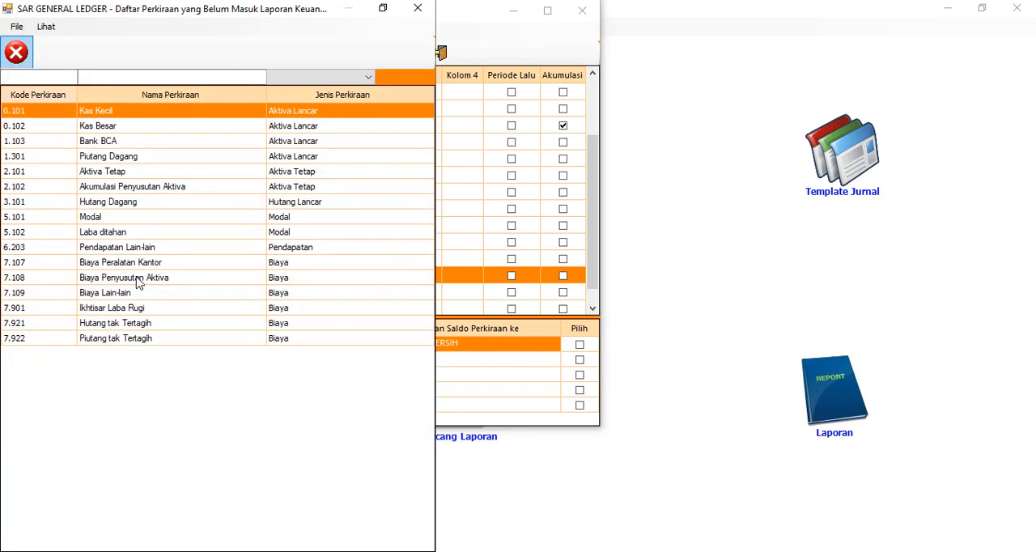
{"action": "left_click", "coordinate": [140, 267]}
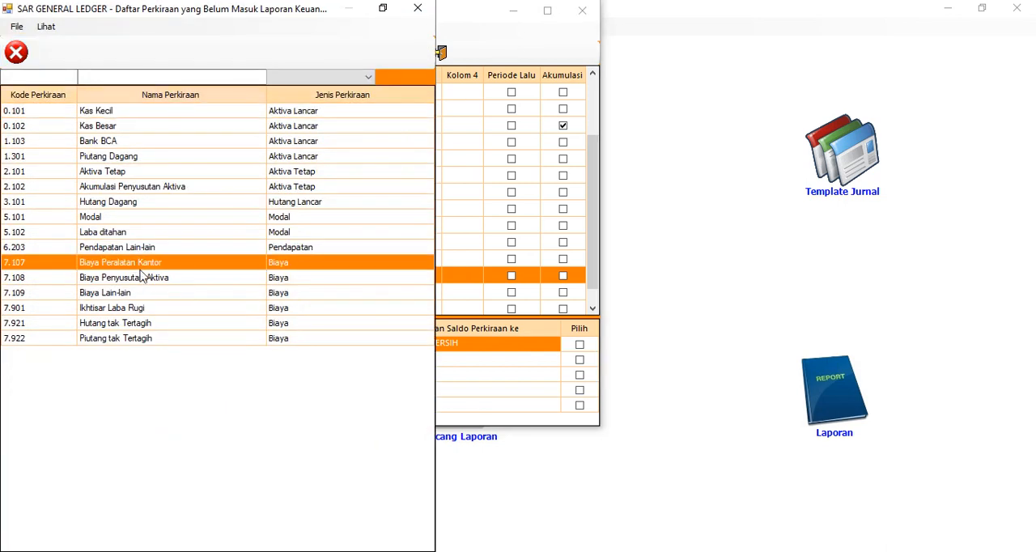
{"action": "left_click", "coordinate": [153, 339], "text": "shift"}
{"action": "key", "text": "Return"}
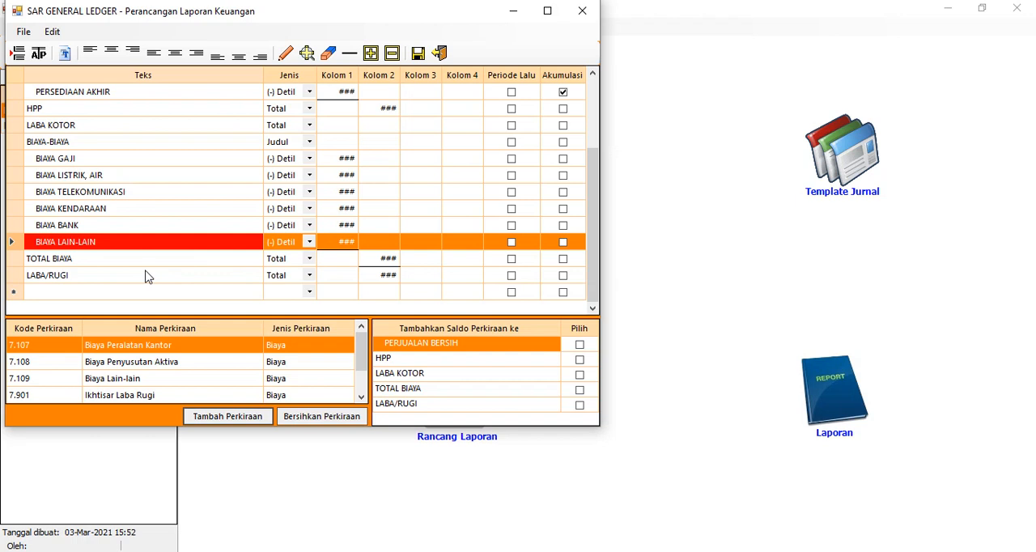
Review the row types and linked accounts of the PENJUALAN, RETUR PENJUALAN and PERJUALAN BERSIH rows
{"action": "left_click", "coordinate": [89, 164]}
{"action": "scroll", "coordinate": [144, 217], "scroll_direction": "up", "scroll_amount": 3}
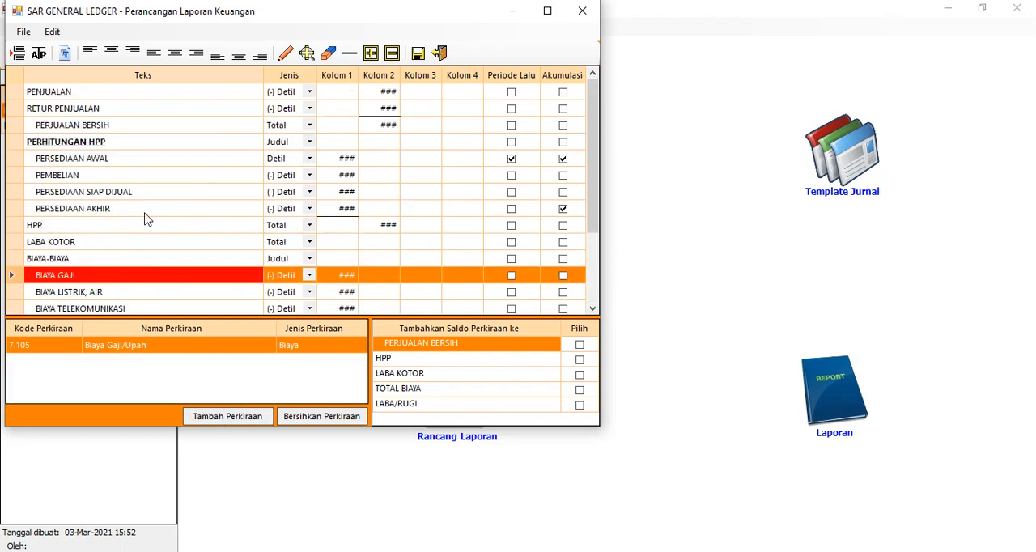
{"action": "left_click", "coordinate": [116, 99]}
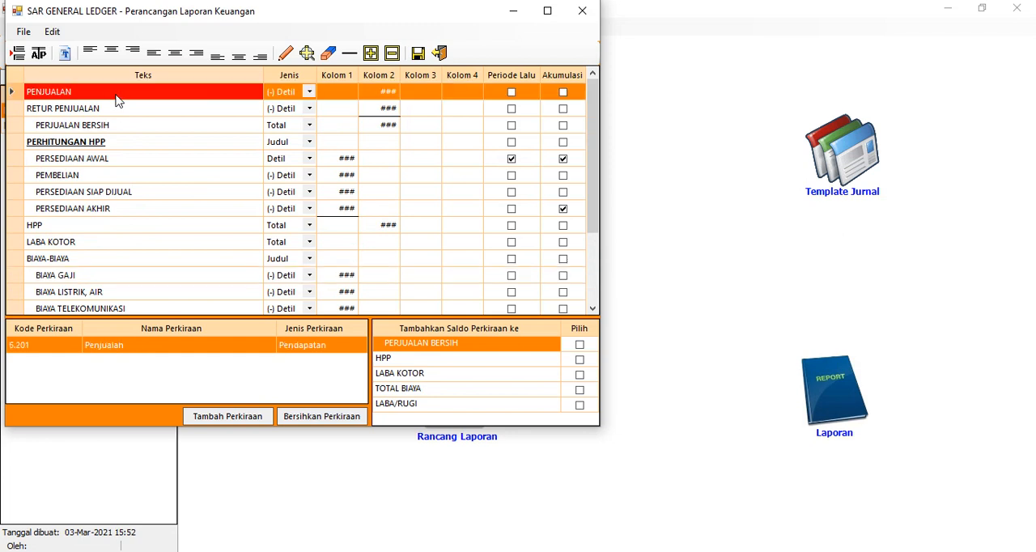
{"action": "left_click", "coordinate": [127, 127]}
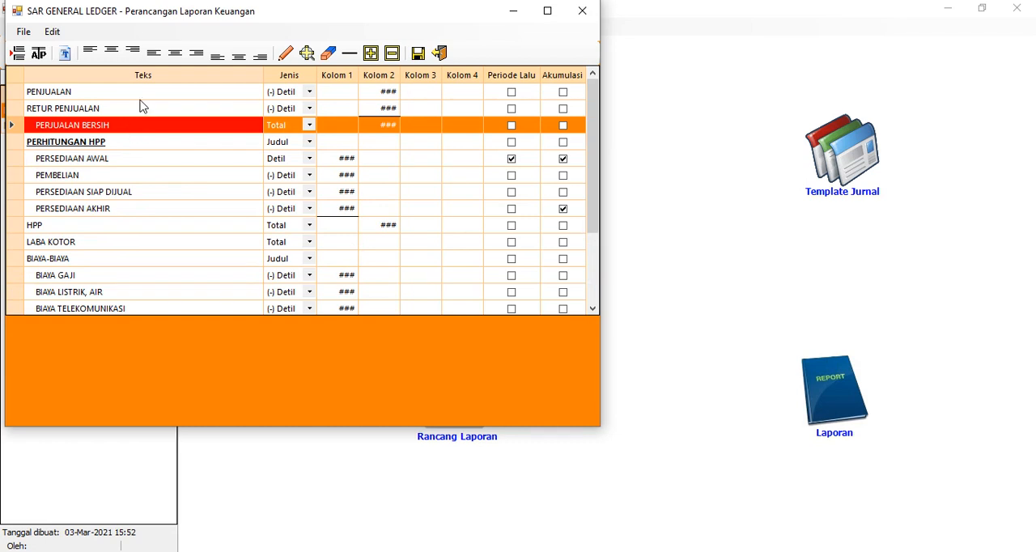
{"action": "left_click", "coordinate": [138, 95]}
{"action": "left_click", "coordinate": [147, 107]}
{"action": "left_click", "coordinate": [289, 94]}
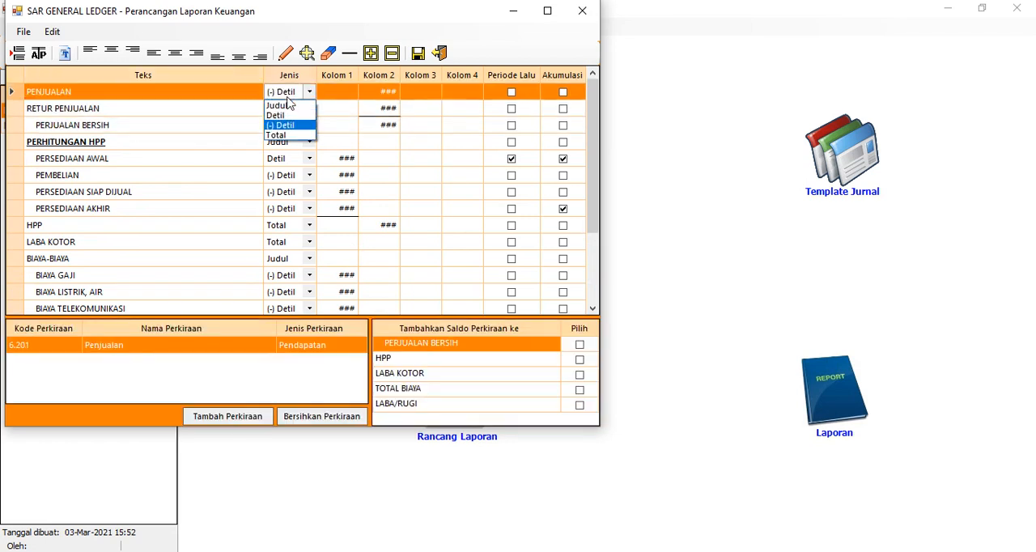
{"action": "left_click", "coordinate": [288, 97]}
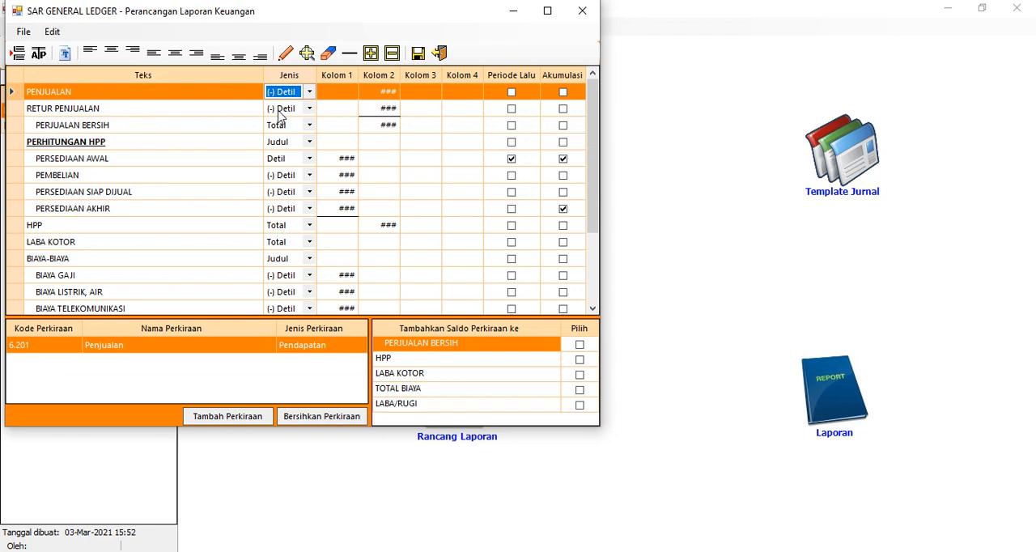
{"action": "left_click", "coordinate": [232, 108]}
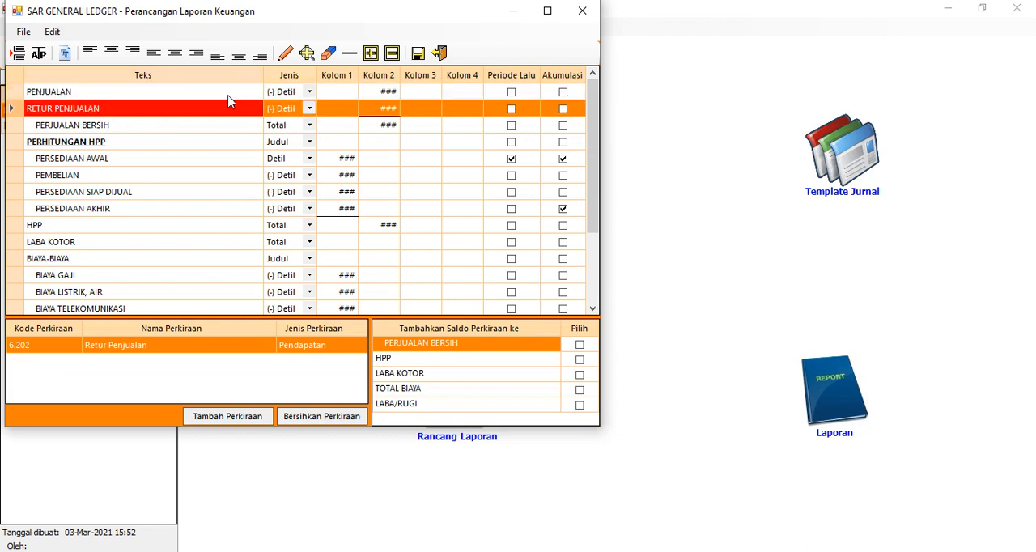
Add the PENJUALAN row's balance to the PERJUALAN BERSIH, LABA KOTOR and LABA/RUGI totals
{"action": "left_click", "coordinate": [228, 95]}
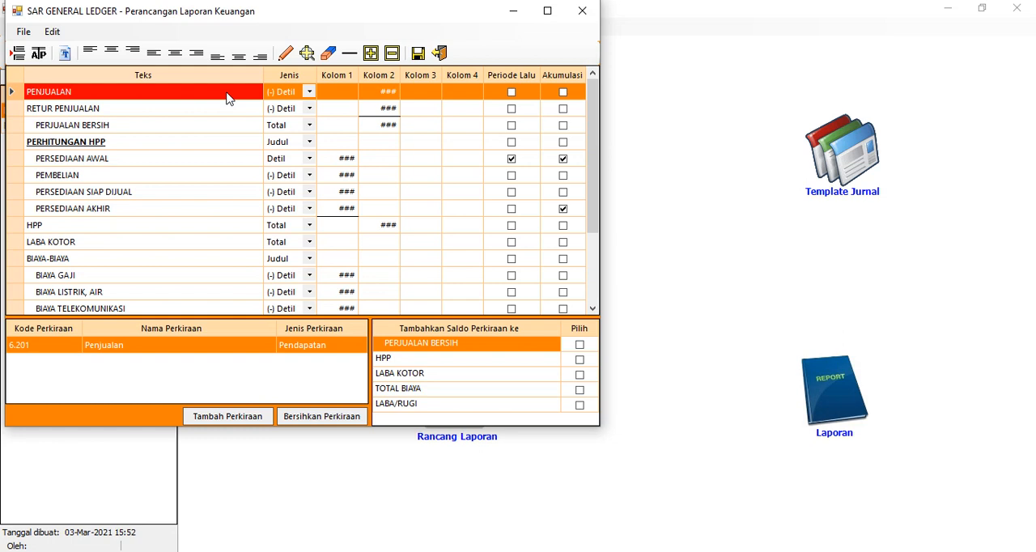
{"action": "left_click", "coordinate": [580, 345]}
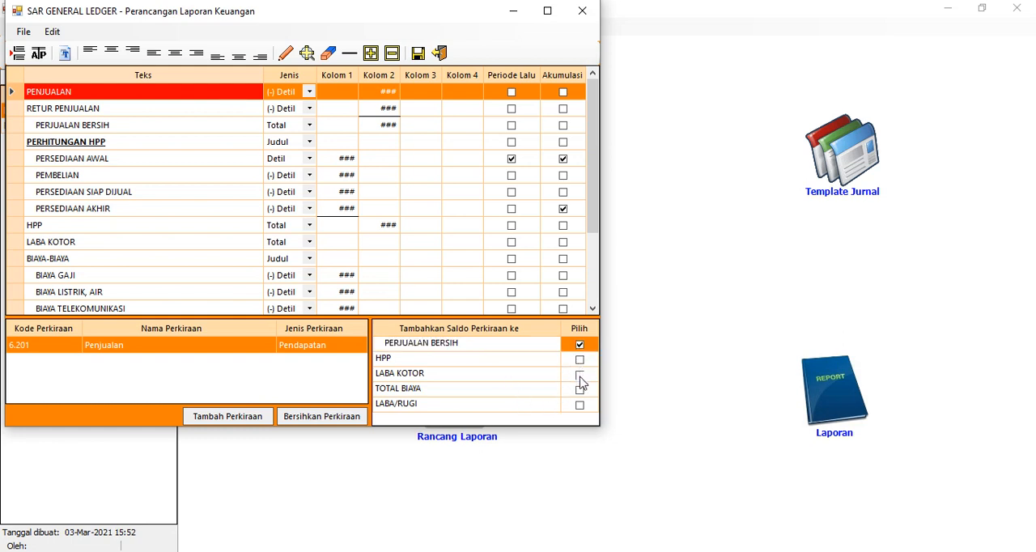
{"action": "left_click", "coordinate": [580, 375]}
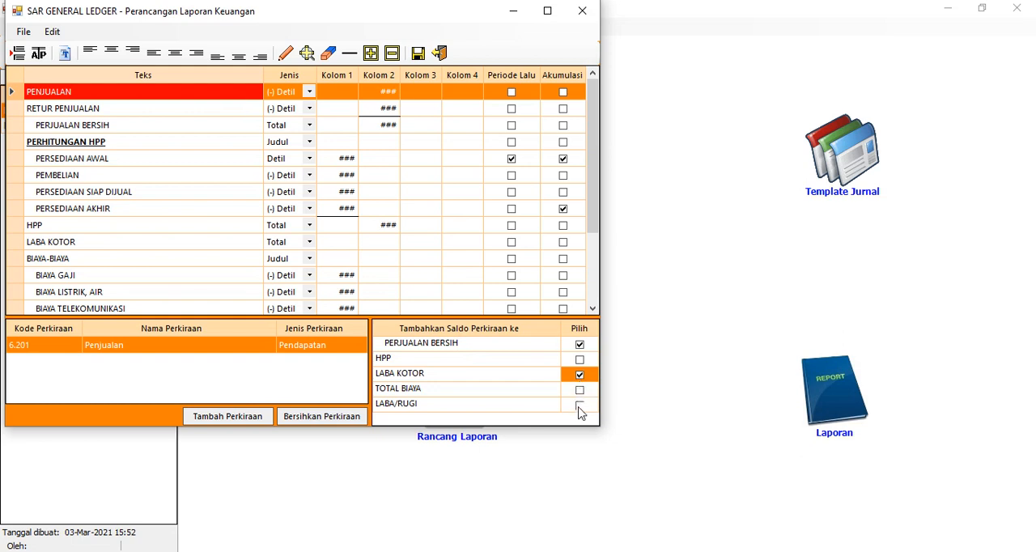
{"action": "left_click", "coordinate": [579, 406]}
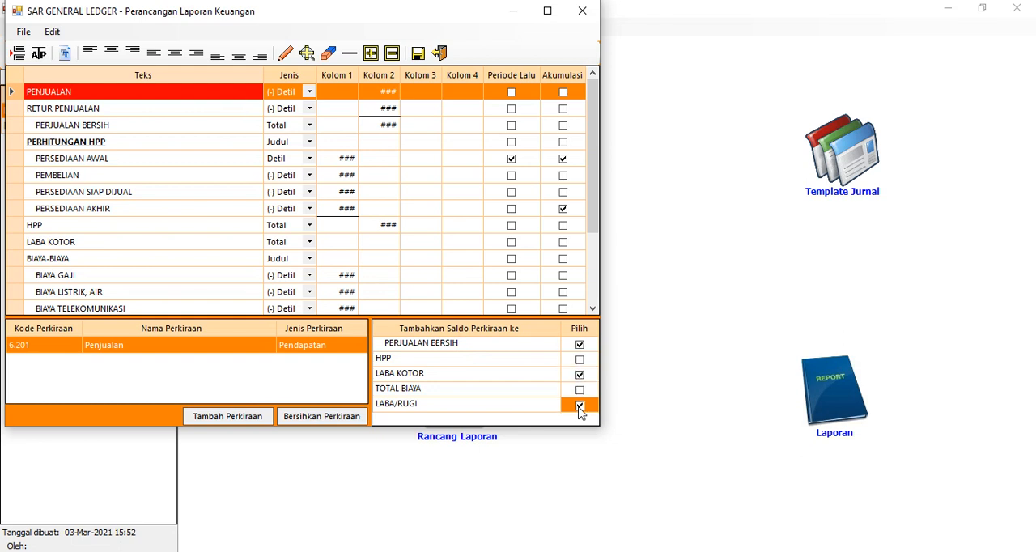
Add the RETUR PENJUALAN row's balance to the PERJUALAN BERSIH, LABA KOTOR and LABA/RUGI totals
{"action": "left_click", "coordinate": [108, 111]}
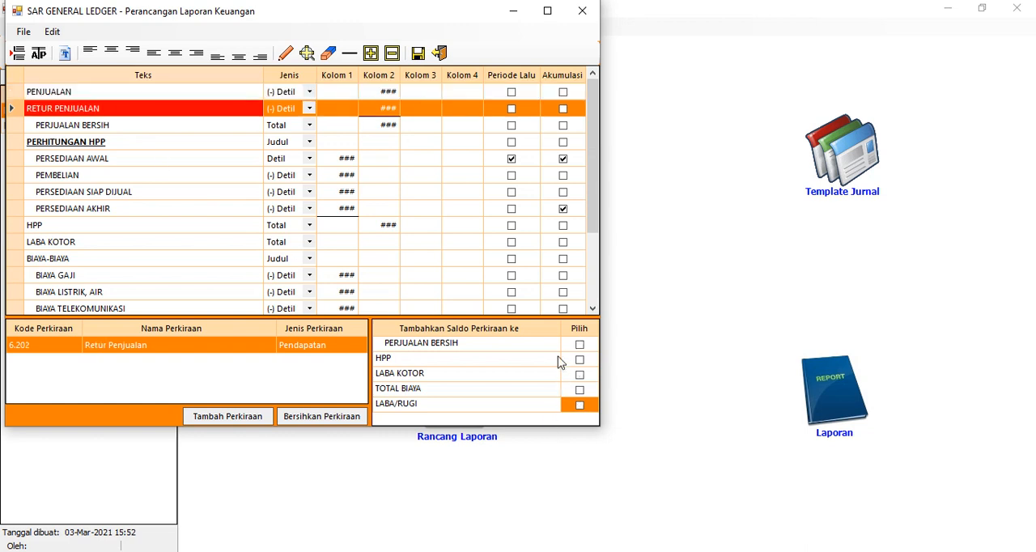
{"action": "left_click", "coordinate": [580, 347]}
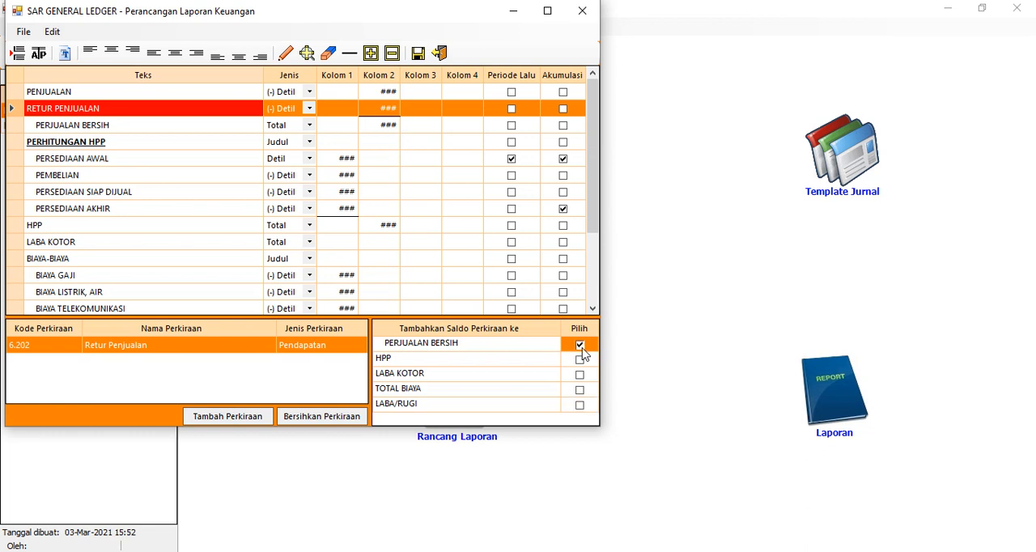
{"action": "left_click", "coordinate": [581, 376]}
{"action": "left_click", "coordinate": [583, 408]}
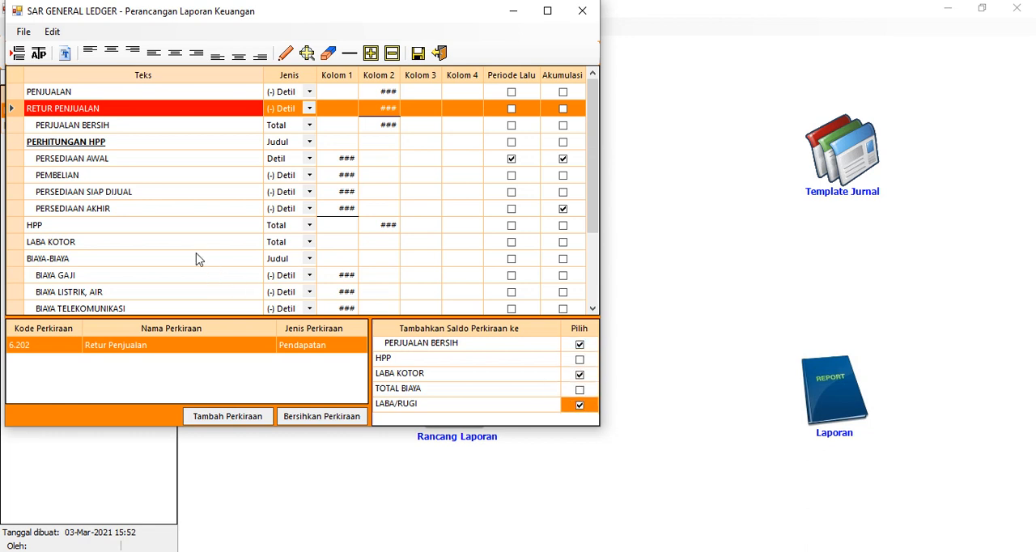
Add the PERSEDIAAN AWAL row's balance to the HPP, LABA KOTOR and LABA/RUGI totals
{"action": "left_click", "coordinate": [104, 162]}
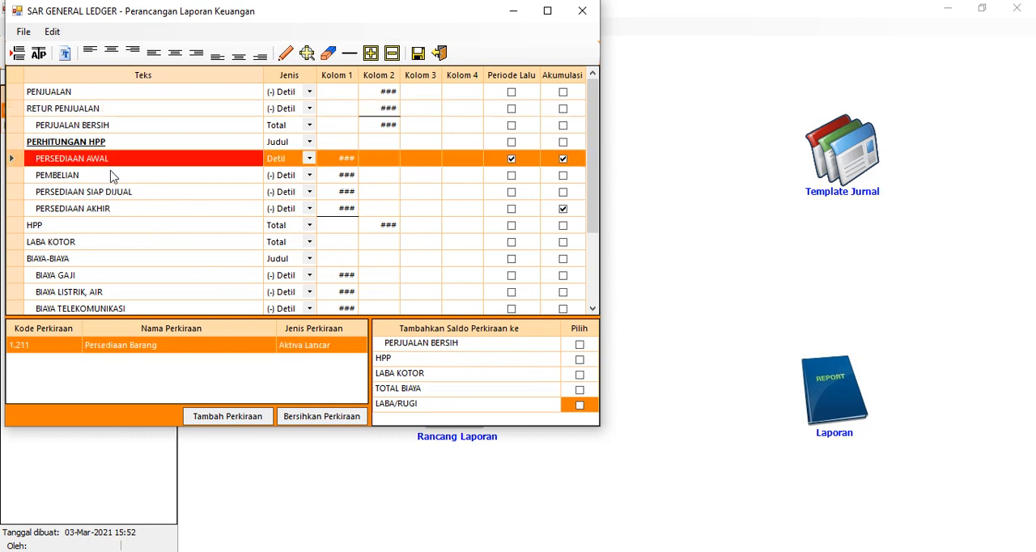
{"action": "left_click", "coordinate": [579, 359]}
{"action": "left_click", "coordinate": [582, 376]}
{"action": "left_click", "coordinate": [580, 405]}
Add the PEMBELIAN row's balance to the HPP, LABA KOTOR and LABA/RUGI totals
{"action": "left_click", "coordinate": [90, 178]}
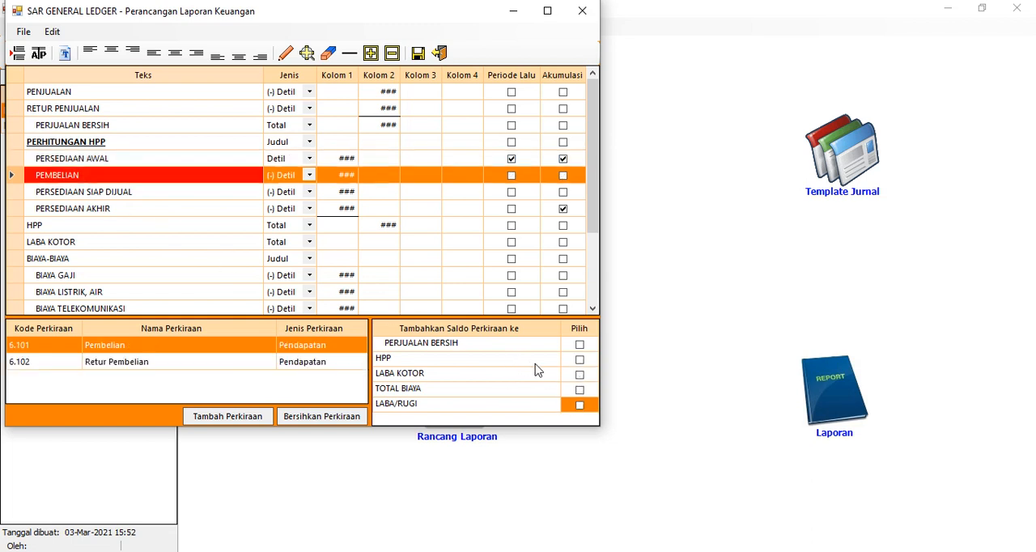
{"action": "left_click", "coordinate": [582, 361]}
{"action": "left_click", "coordinate": [581, 375]}
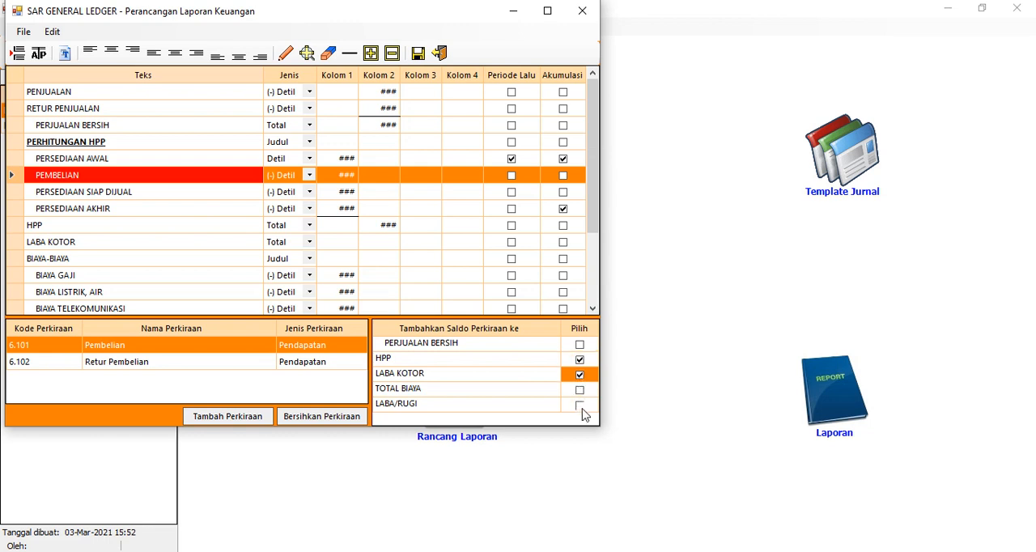
{"action": "left_click", "coordinate": [581, 407]}
Add the PERSEDIAAN SIAP DIJUAL row's balance to the HPP, LABA KOTOR and LABA/RUGI totals
{"action": "left_click", "coordinate": [204, 197]}
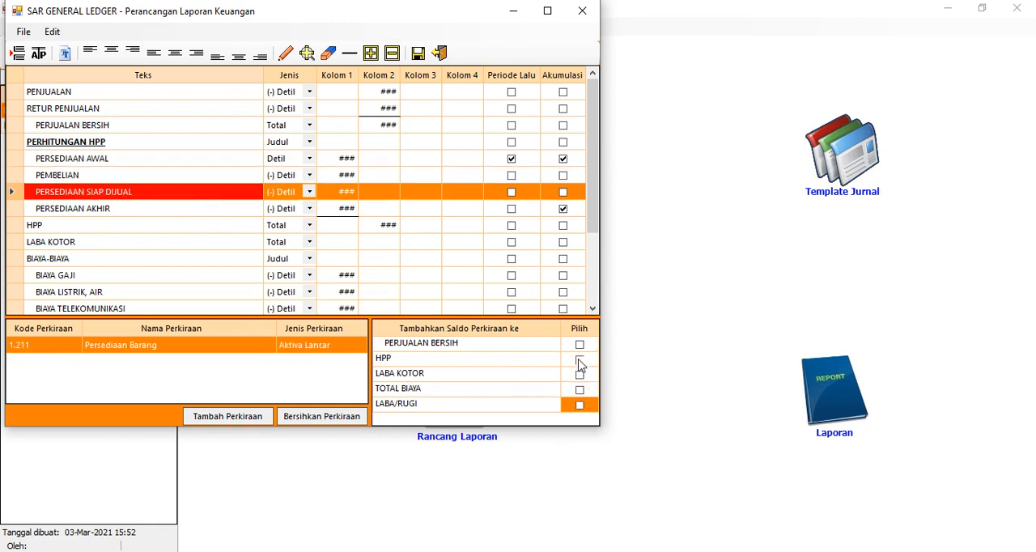
{"action": "left_click", "coordinate": [580, 360]}
{"action": "left_click", "coordinate": [579, 375]}
{"action": "left_click", "coordinate": [581, 407]}
Select the PERSEDIAAN AKHIR row to work on its linked accounts and total assignments
{"action": "left_click", "coordinate": [132, 210]}
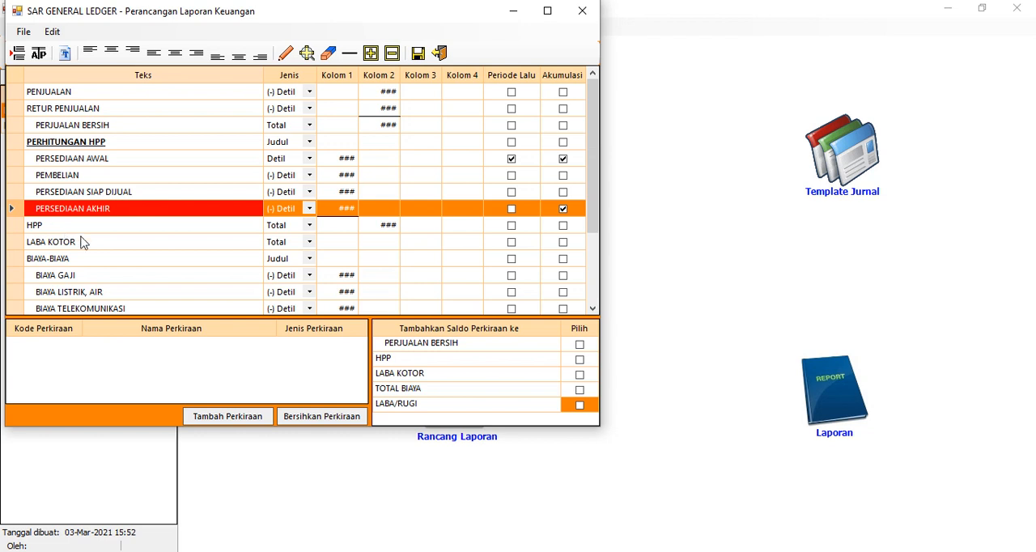
Add the PERSEDIAAN AKHIR row's balance to the HPP, LABA KOTOR and LABA/RUGI totals
{"action": "left_click", "coordinate": [579, 359]}
{"action": "left_click", "coordinate": [580, 374]}
{"action": "left_click", "coordinate": [580, 405]}
Add the balances of the BIAYA GAJI and BIAYA LISTRIK, AIR rows to the TOTAL BIAYA and LABA/RUGI totals
{"action": "scroll", "coordinate": [169, 240], "scroll_direction": "down", "scroll_amount": 2}
{"action": "left_click", "coordinate": [109, 181]}
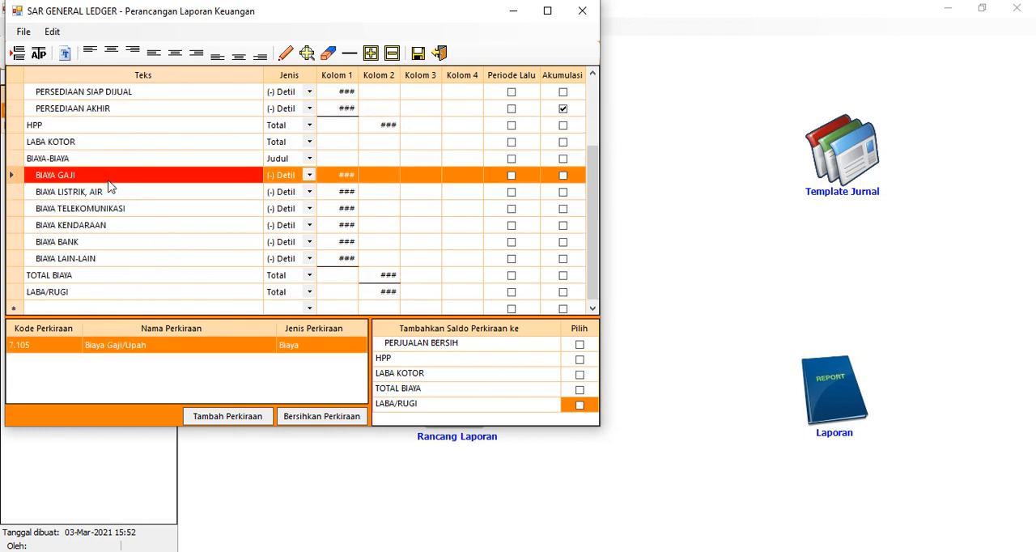
{"action": "left_click", "coordinate": [580, 391]}
{"action": "left_click", "coordinate": [581, 404]}
{"action": "left_click", "coordinate": [124, 195]}
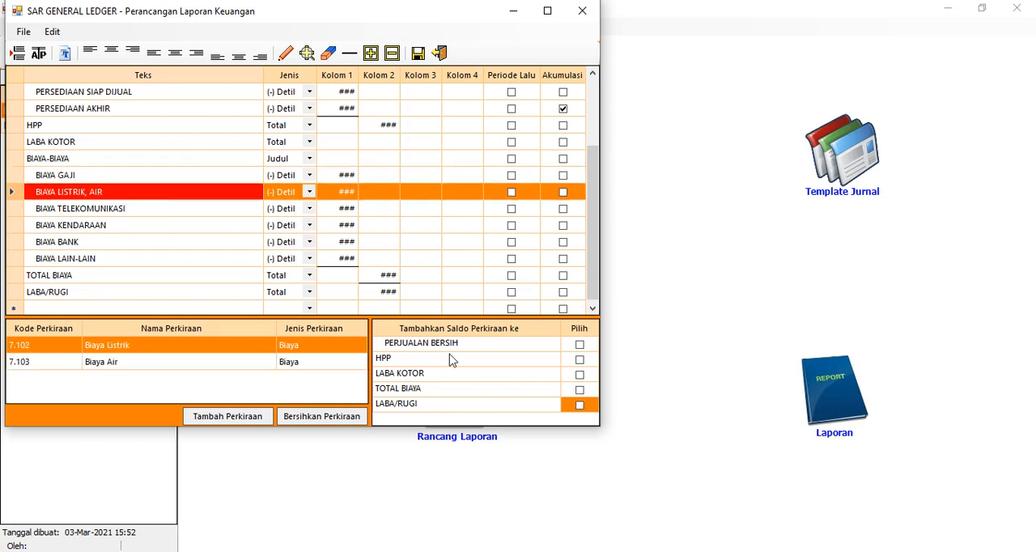
{"action": "left_click", "coordinate": [580, 391]}
{"action": "left_click", "coordinate": [579, 405]}
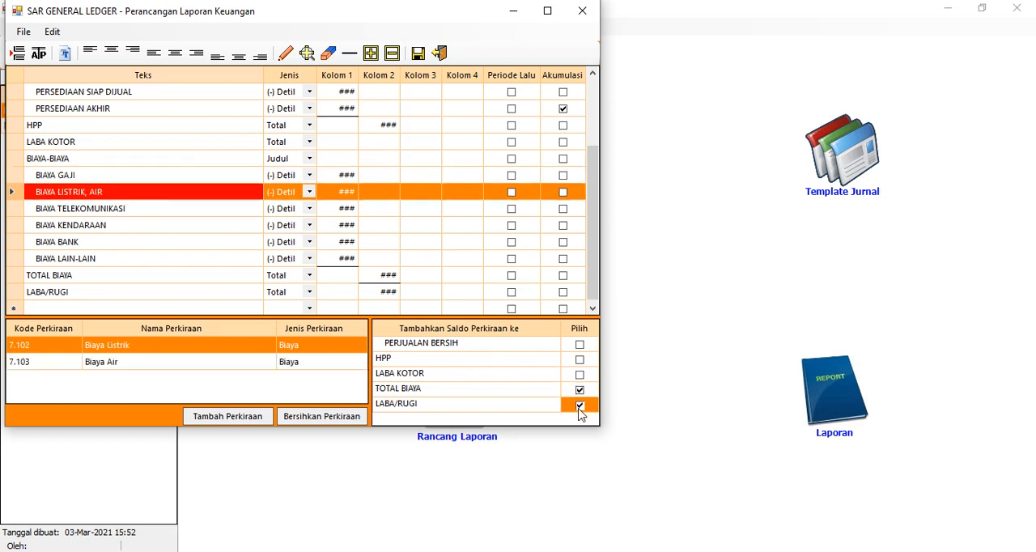
Add the balances of the BIAYA TELEKOMUNIKASI and BIAYA KENDARAAN rows to the TOTAL BIAYA and LABA/RUGI totals
{"action": "left_click", "coordinate": [136, 213]}
{"action": "left_click", "coordinate": [579, 391]}
{"action": "left_click", "coordinate": [579, 404]}
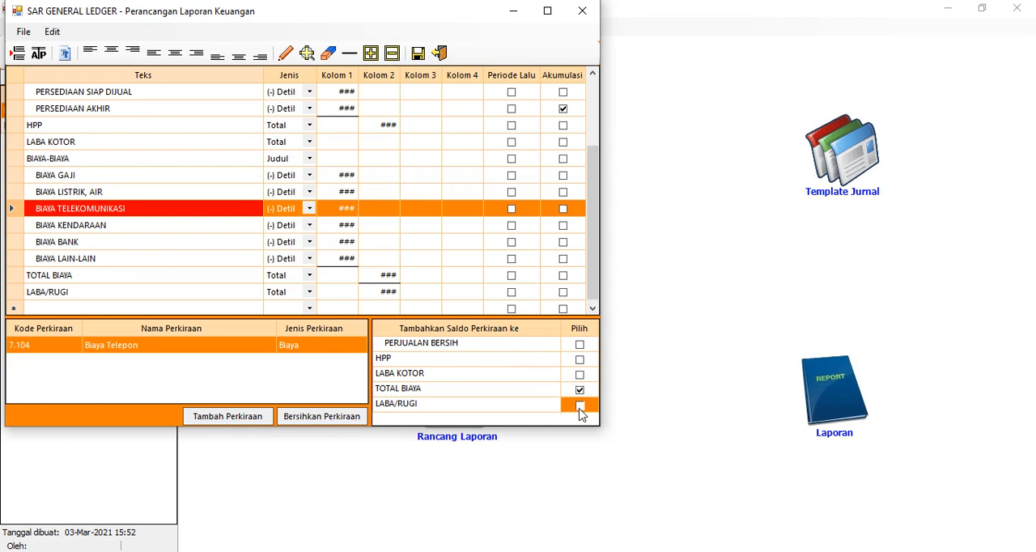
{"action": "left_click", "coordinate": [141, 229]}
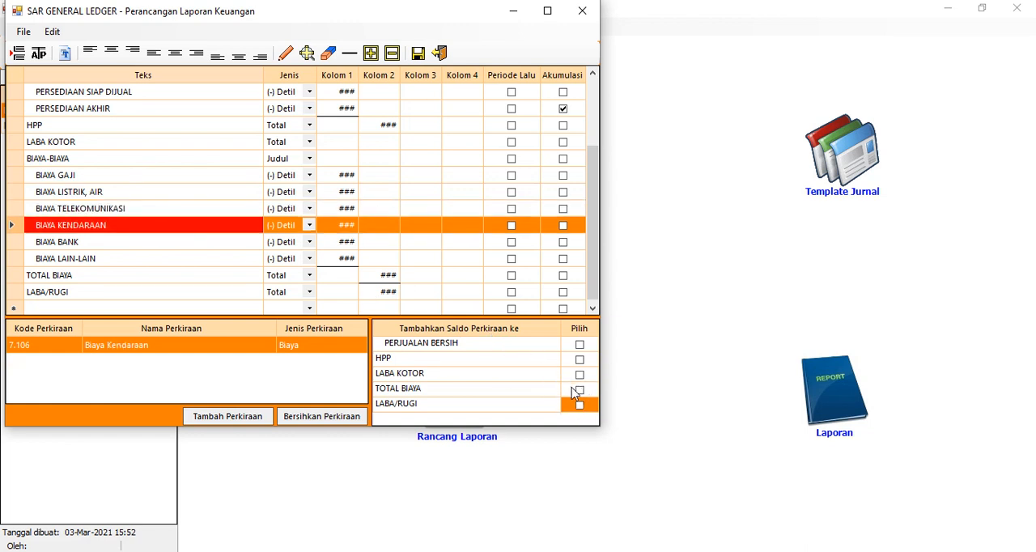
{"action": "left_click", "coordinate": [581, 405]}
Add the balances of the BIAYA BANK and BIAYA LAIN-LAIN rows to the TOTAL BIAYA and LABA/RUGI totals
{"action": "left_click", "coordinate": [197, 242]}
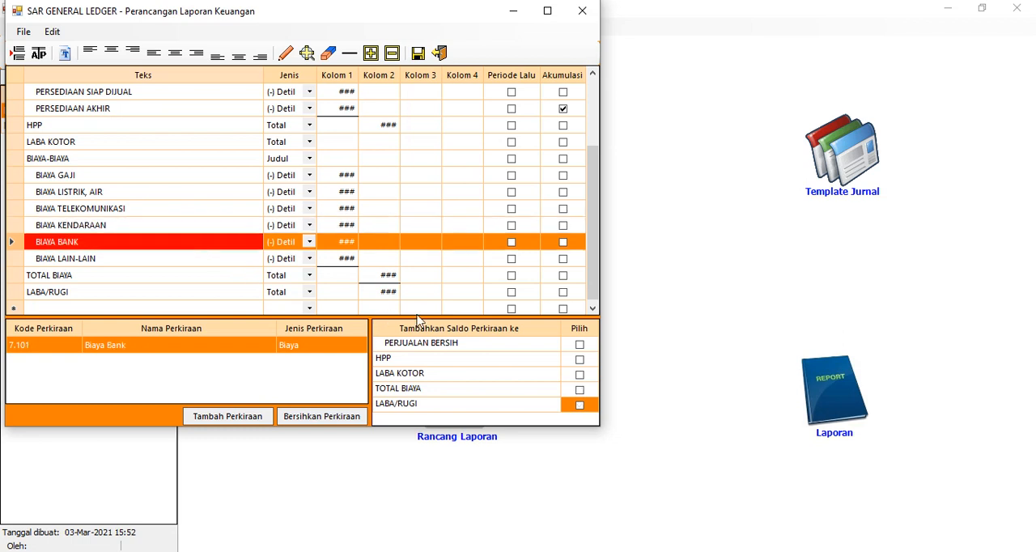
{"action": "left_click", "coordinate": [578, 389]}
{"action": "left_click", "coordinate": [580, 391]}
{"action": "left_click", "coordinate": [581, 404]}
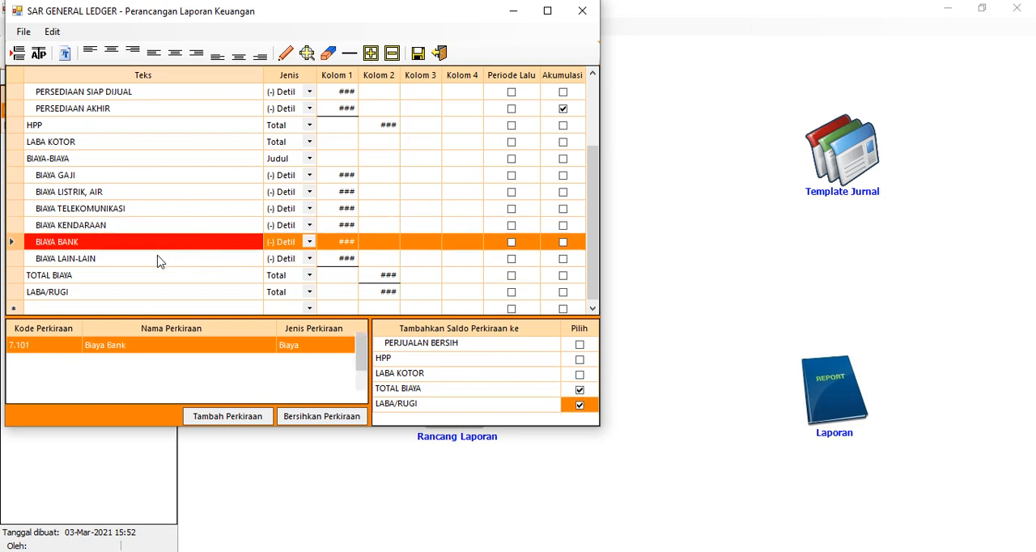
{"action": "left_click", "coordinate": [166, 259]}
{"action": "left_click", "coordinate": [579, 404]}
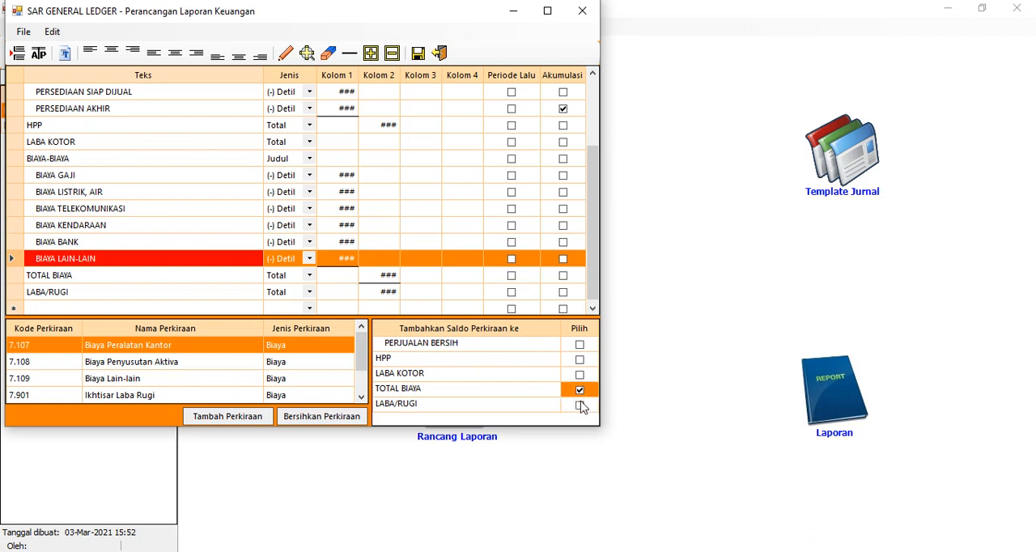
Save the completed LABA RUGI report design and close its design window
{"action": "scroll", "coordinate": [121, 212], "scroll_direction": "down", "scroll_amount": 1}
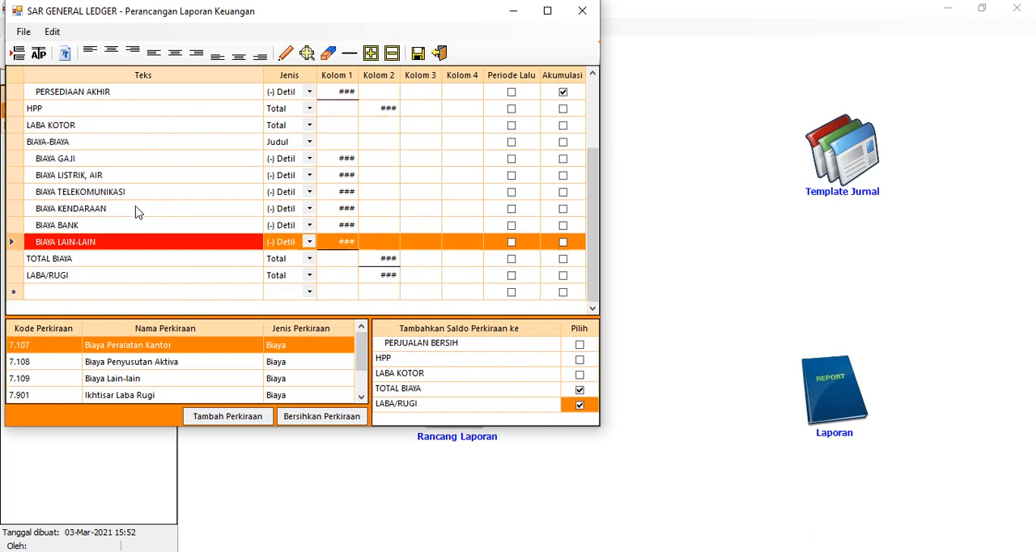
{"action": "scroll", "coordinate": [144, 217], "scroll_direction": "up", "scroll_amount": 3}
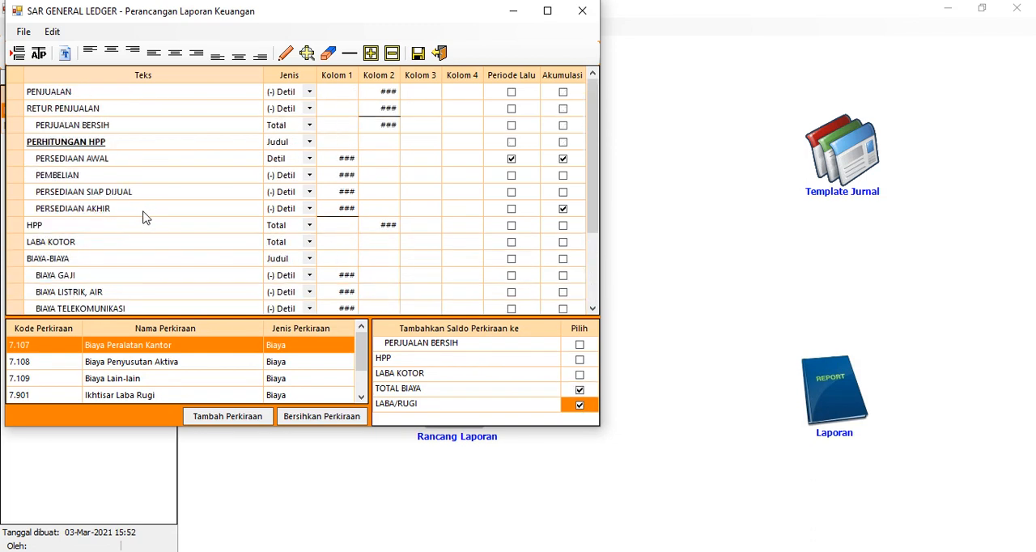
{"action": "left_click", "coordinate": [418, 53]}
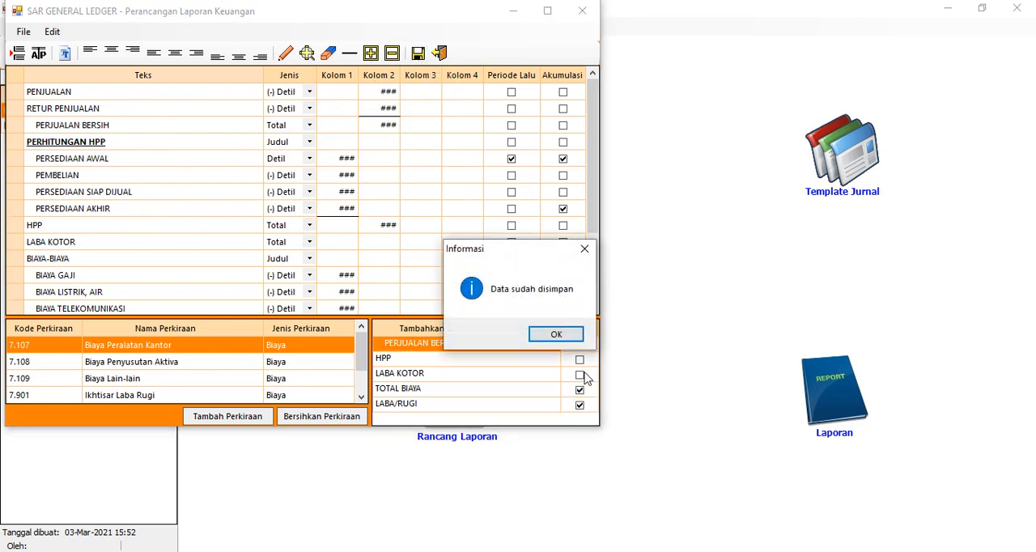
{"action": "left_click", "coordinate": [557, 342]}
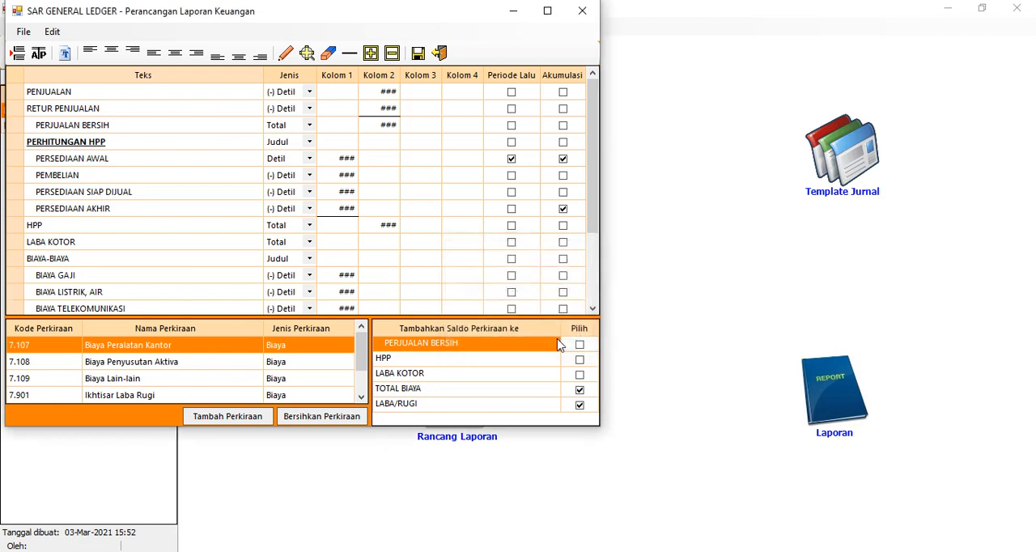
{"action": "left_click", "coordinate": [438, 54]}
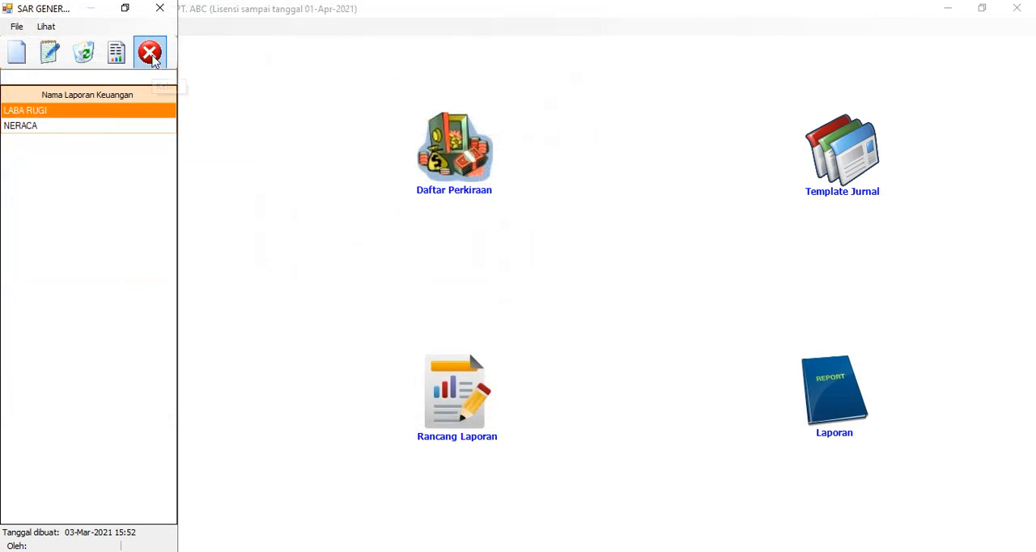
Open the NERACA report for designing and enter AKTIVA LANCAR as its first row
{"action": "left_click", "coordinate": [56, 127]}
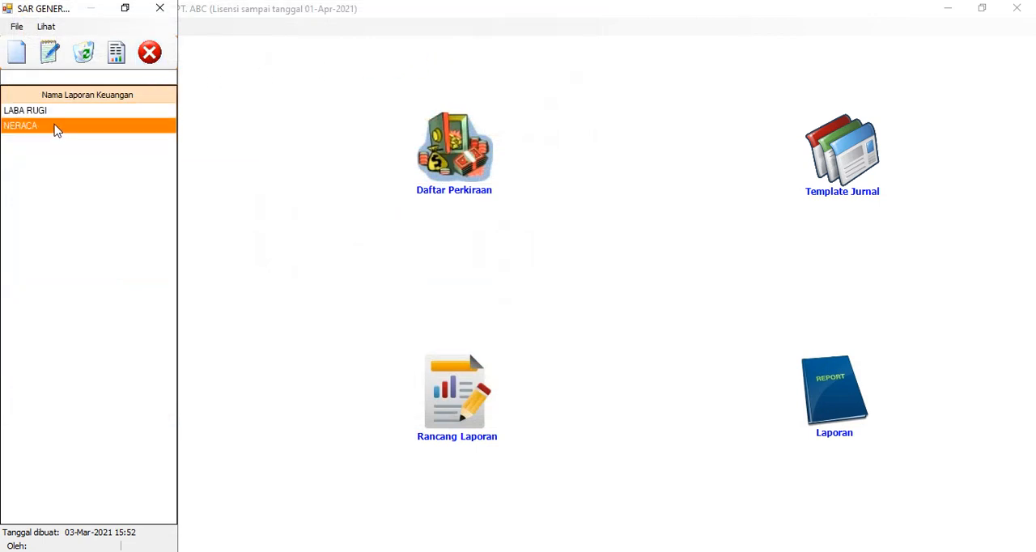
{"action": "left_click", "coordinate": [118, 54]}
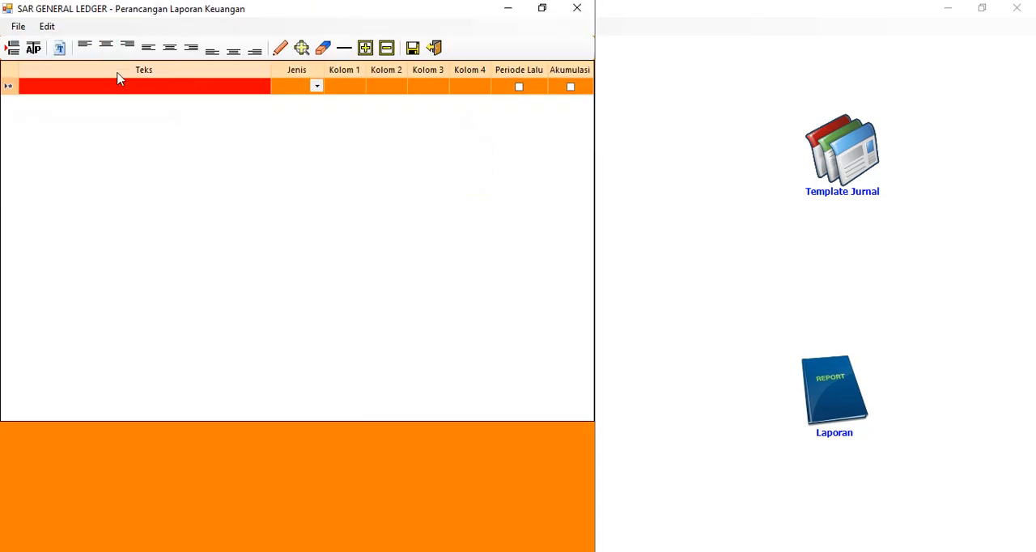
{"action": "left_click", "coordinate": [116, 84]}
{"action": "type", "text": "AK"}
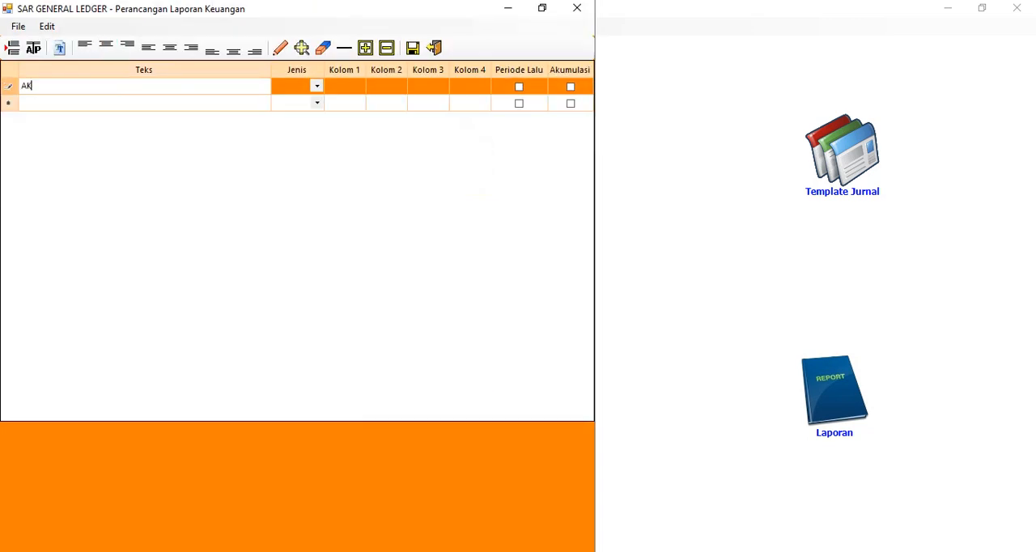
{"action": "type", "text": "TIVA LANCAR"}
{"action": "key", "text": "Return"}
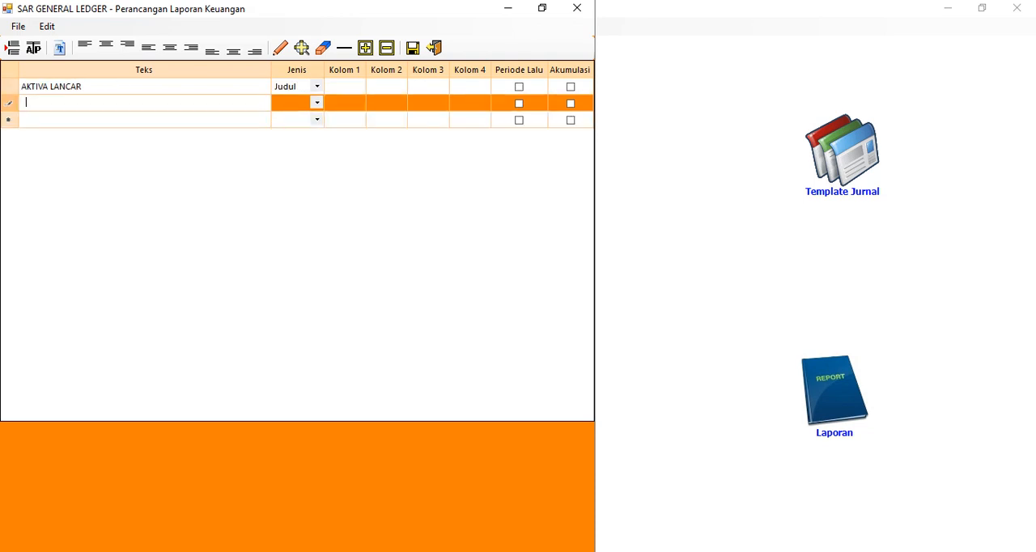
Add the indented rows KAS, BANK, PERSEDIAAN and PIUTANG USAHA under AKTIVA LANCAR
{"action": "type", "text": "KAS"}
{"action": "key", "text": "Return"}
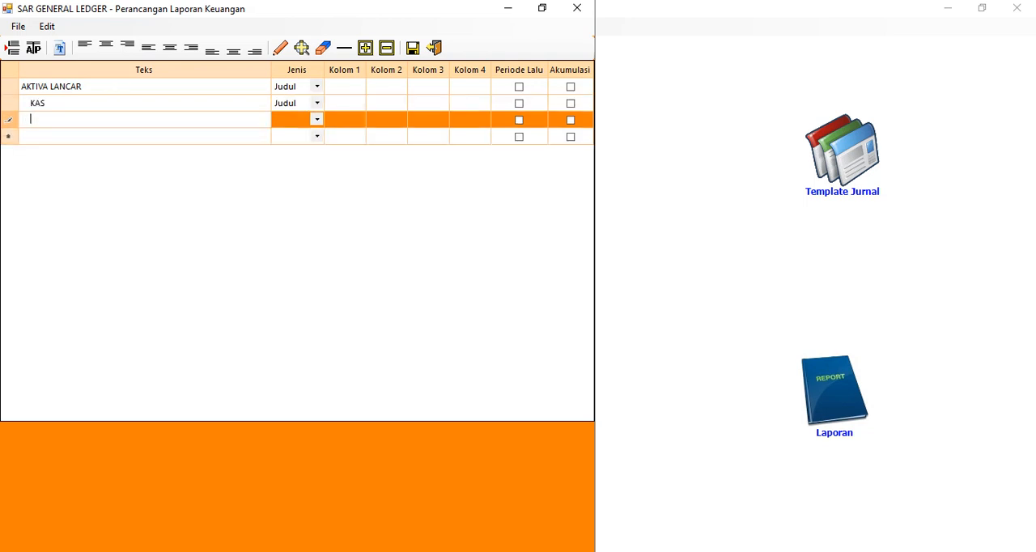
{"action": "type", "text": "BANK"}
{"action": "key", "text": "Return"}
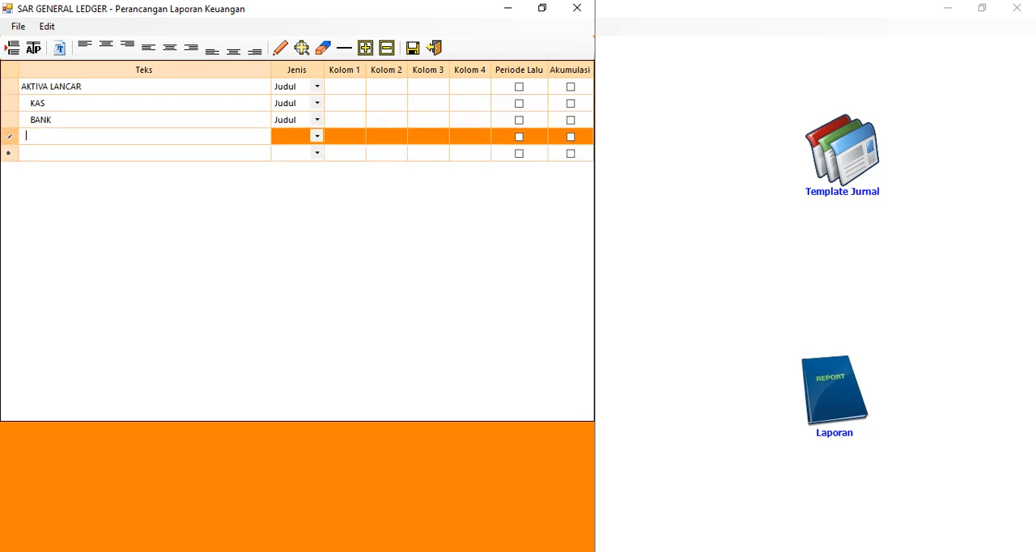
{"action": "type", "text": "PERSEDIAAN"}
{"action": "key", "text": "Return"}
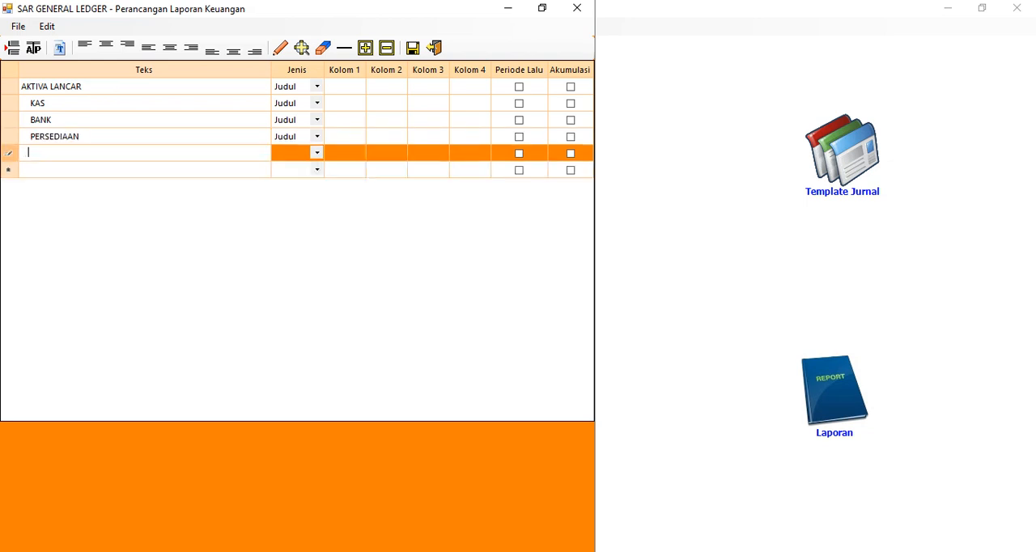
{"action": "type", "text": "PIUTANG USAHA"}
{"action": "key", "text": "Return"}
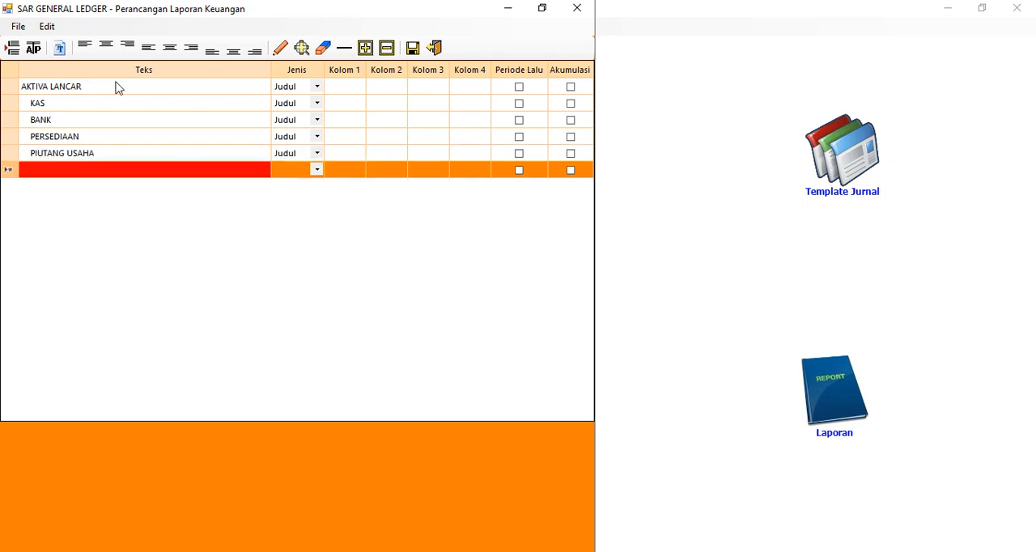
Add an unindented TOTAL AKTIVA LANCAR row below PIUTANG USAHA
{"action": "type", "text": "TOTA"}
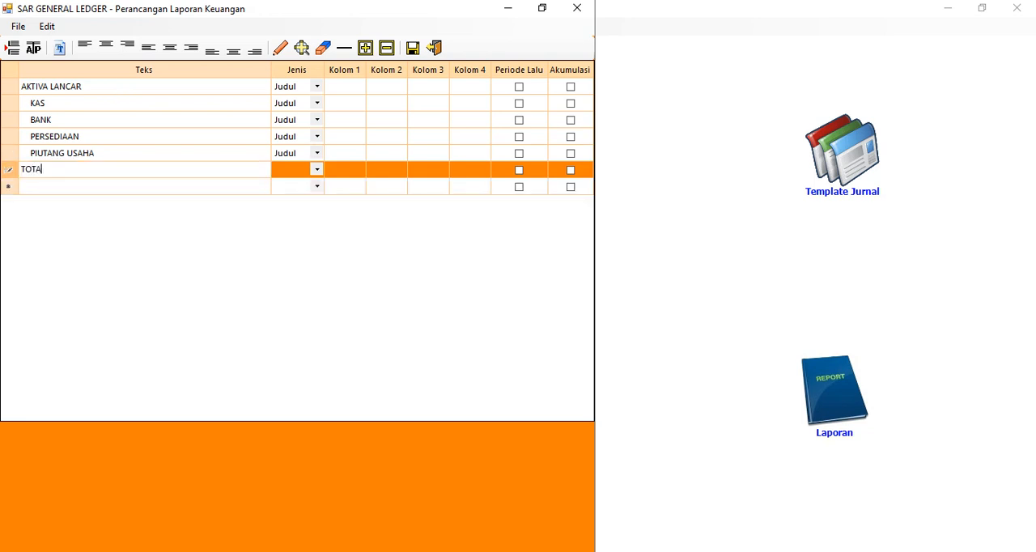
{"action": "type", "text": "L AKTIVA LANCAR"}
{"action": "key", "text": "Return"}
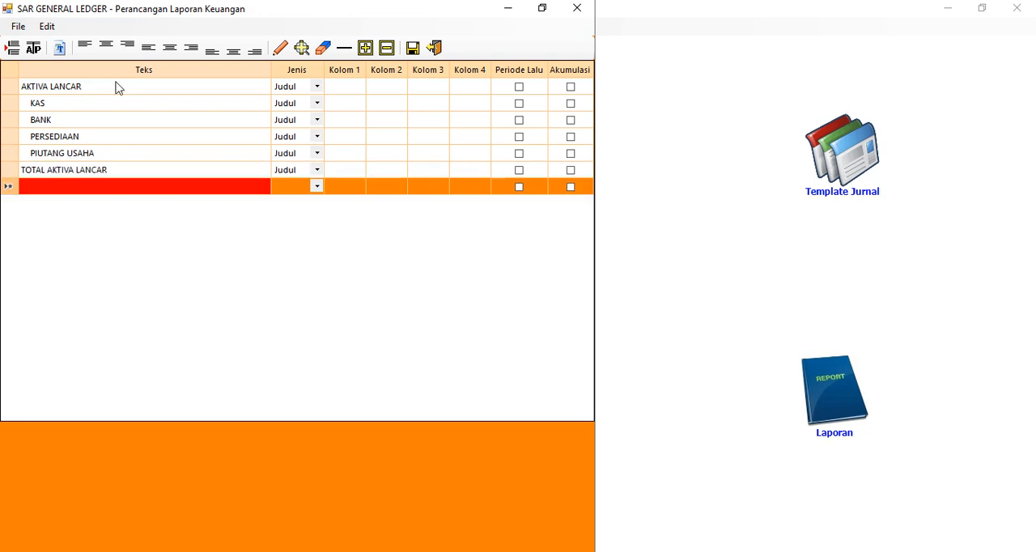
Add the rows AKTIVA TETAP and AKUMULASI AKTIVA TETAP below TOTAL AKTIVA LANCAR
{"action": "type", "text": "AKTIVA T"}
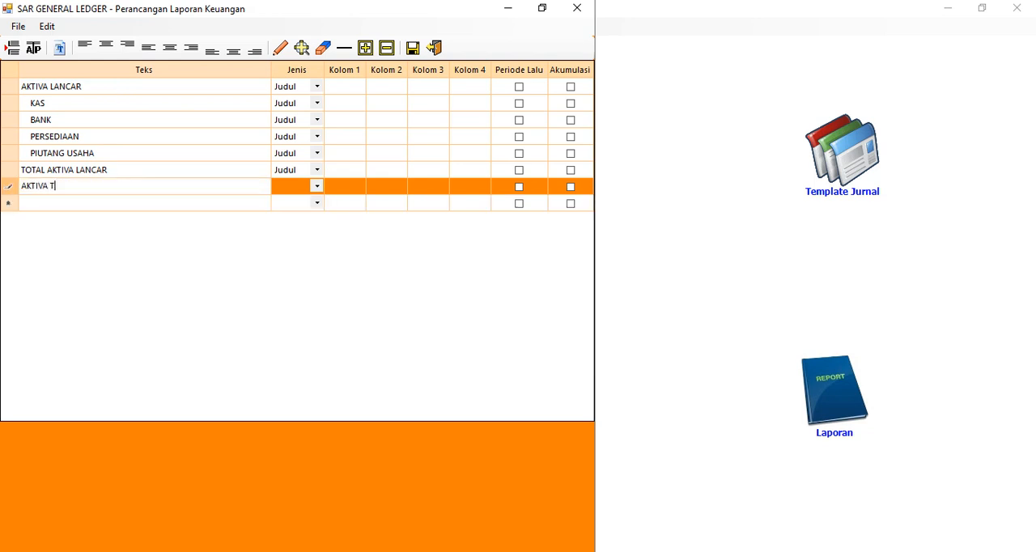
{"action": "type", "text": "ETAP"}
{"action": "key", "text": "Return"}
{"action": "type", "text": "A"}
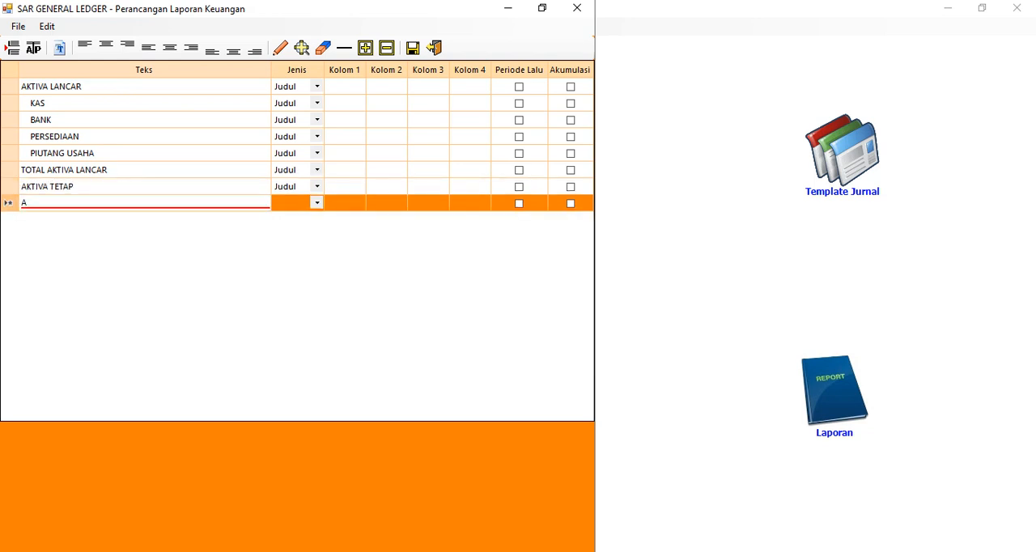
{"action": "type", "text": "KUMULASI AKT"}
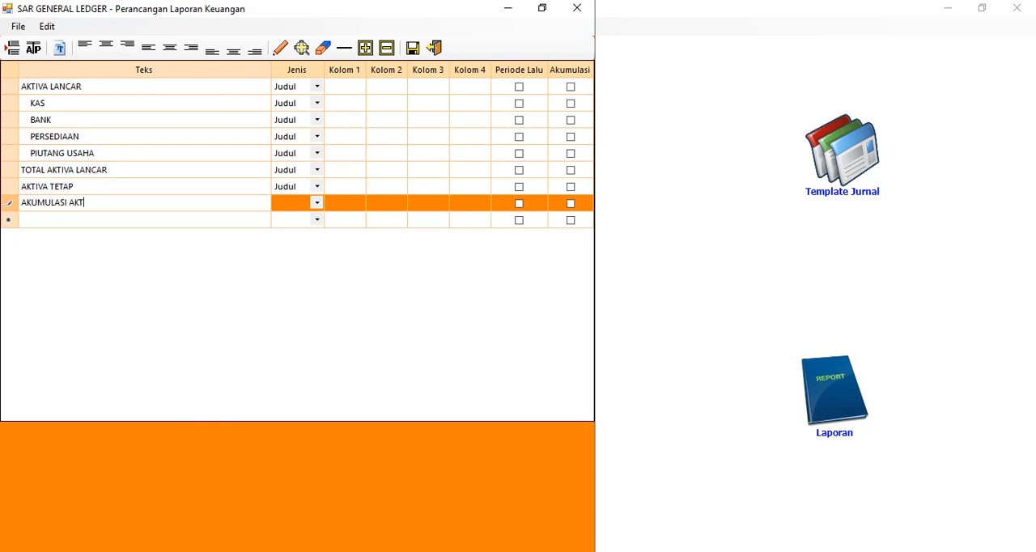
{"action": "type", "text": "IVA TETAP"}
{"action": "key", "text": "Return"}
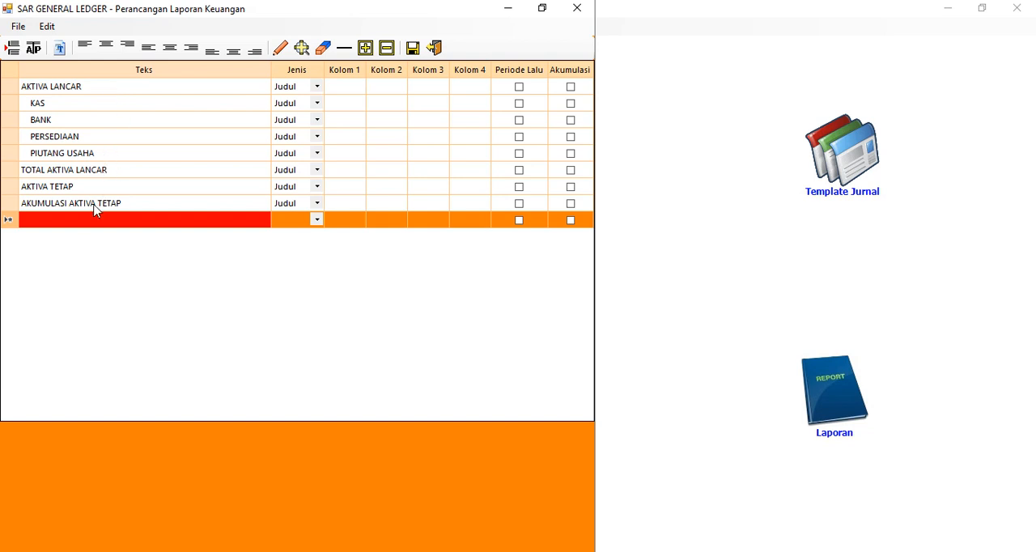
Add the rows TOTAL AKTIVA TETAP and TOTAL AKTIVA below AKUMULASI AKTIVA TETAP
{"action": "left_click", "coordinate": [68, 220]}
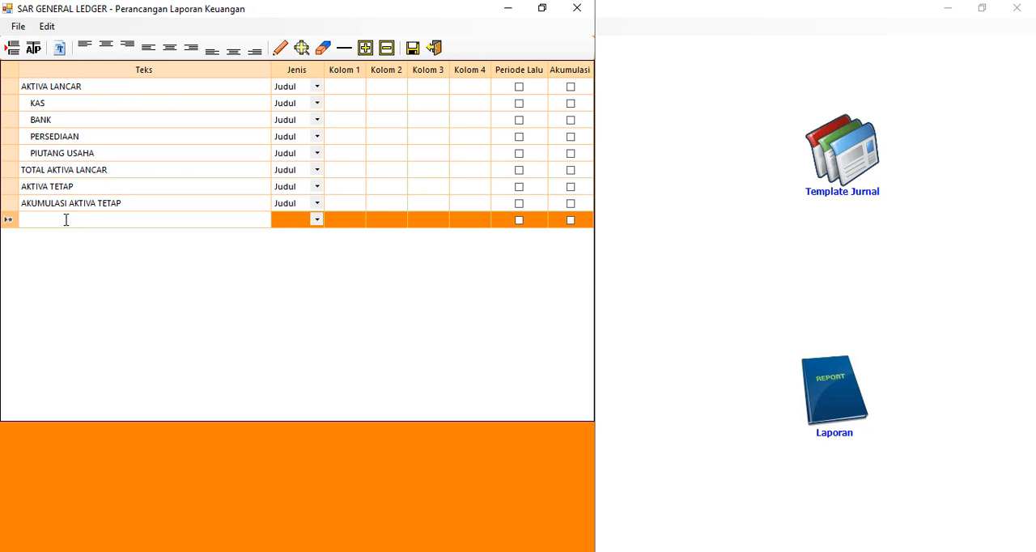
{"action": "type", "text": "TOTAL"}
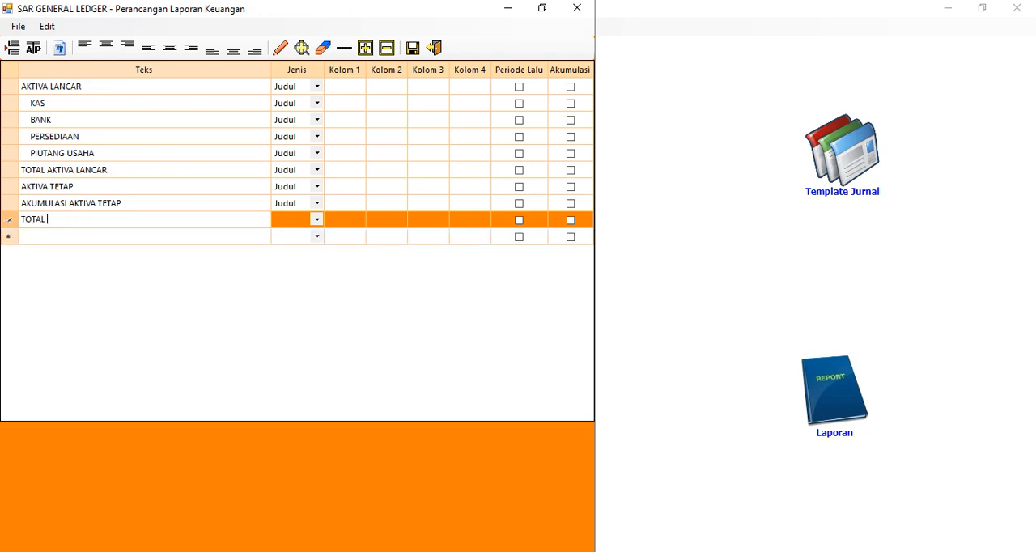
{"action": "type", "text": " AKTIVA TETAP"}
{"action": "key", "text": "Return"}
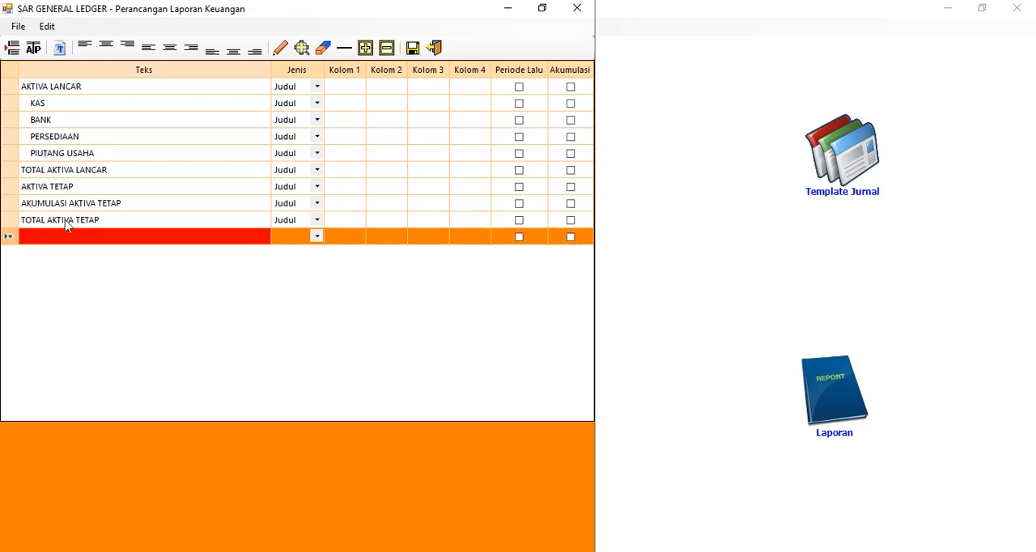
{"action": "type", "text": "TOTAL AKTI"}
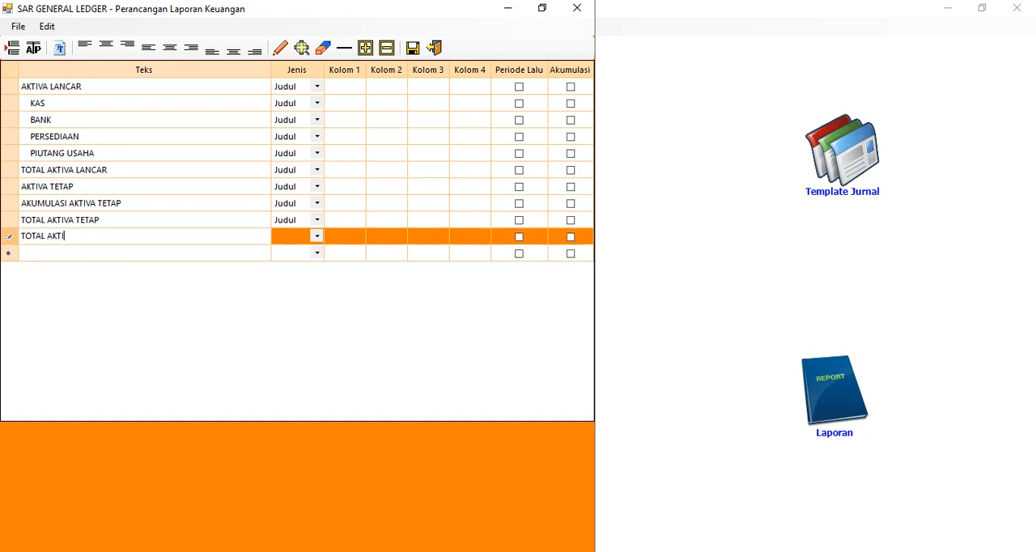
{"action": "type", "text": "VA"}
{"action": "key", "text": "Return"}
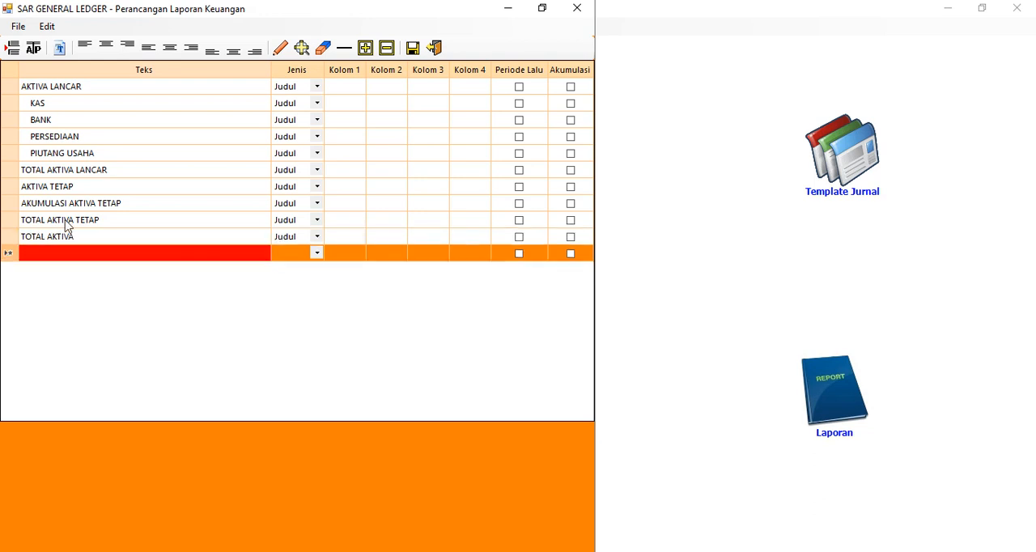
Add a HUTANG row below TOTAL AKTIVA, removing the stray backslash from its text
{"action": "type", "text": "H"}
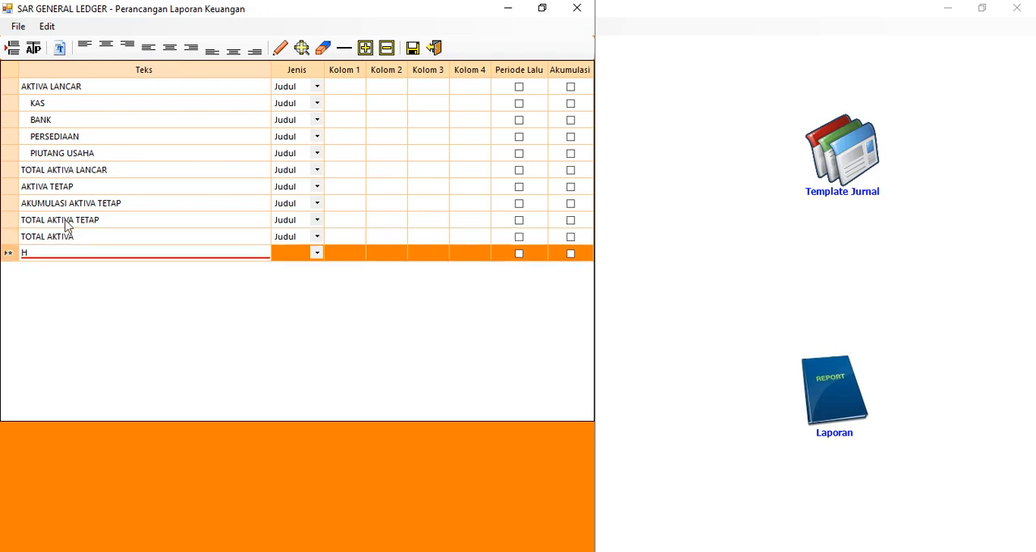
{"action": "type", "text": "OTA"}
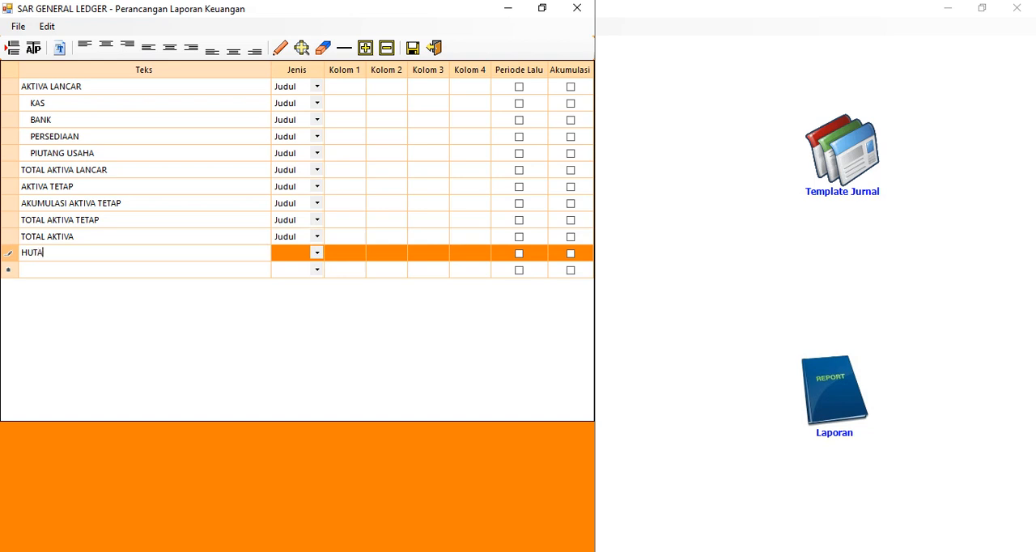
{"action": "type", "text": "NG\\"}
{"action": "key", "text": "Return"}
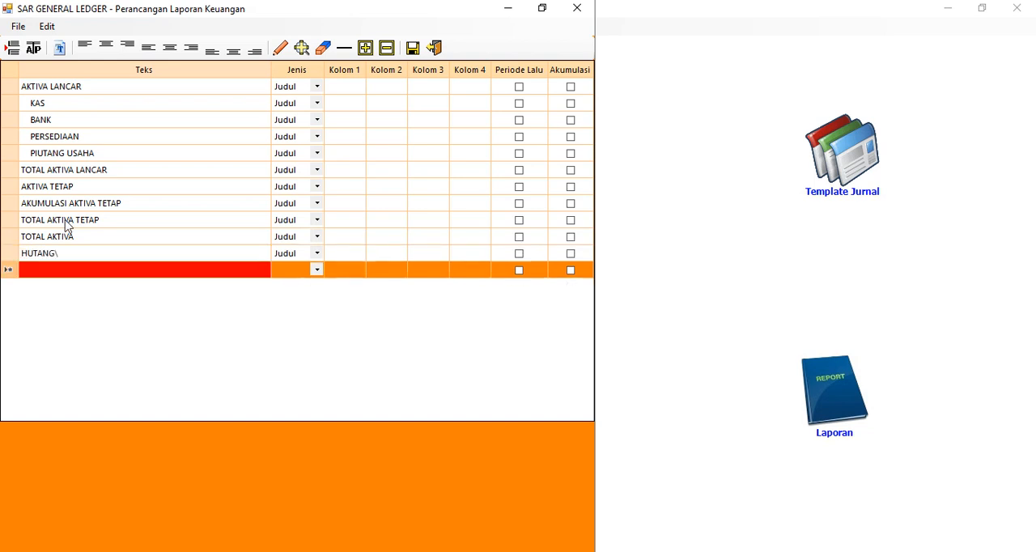
{"action": "left_click", "coordinate": [88, 257]}
{"action": "left_click", "coordinate": [92, 254]}
{"action": "key", "text": "BackSpace"}
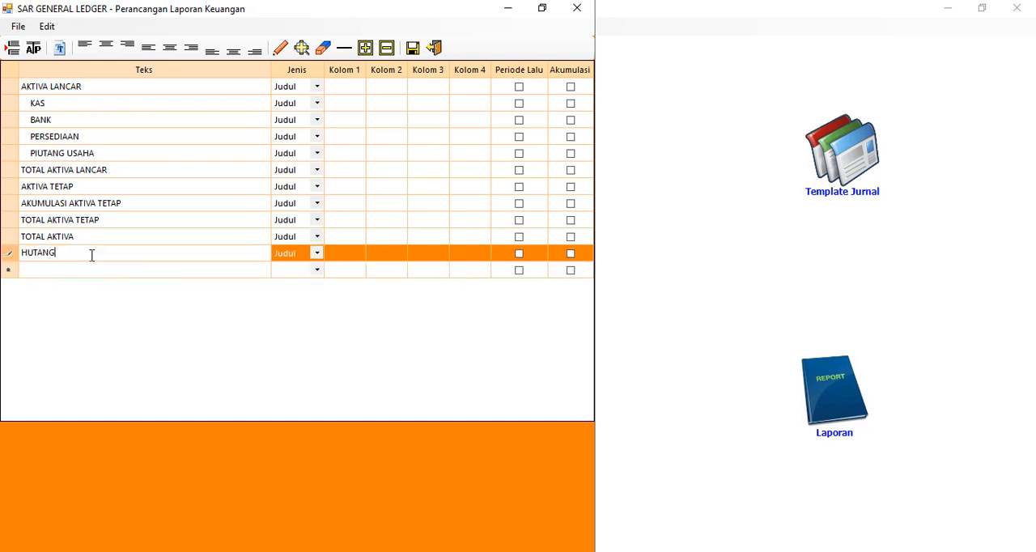
Add an unindented MODAL row below HUTANG
{"action": "key", "text": "Return"}
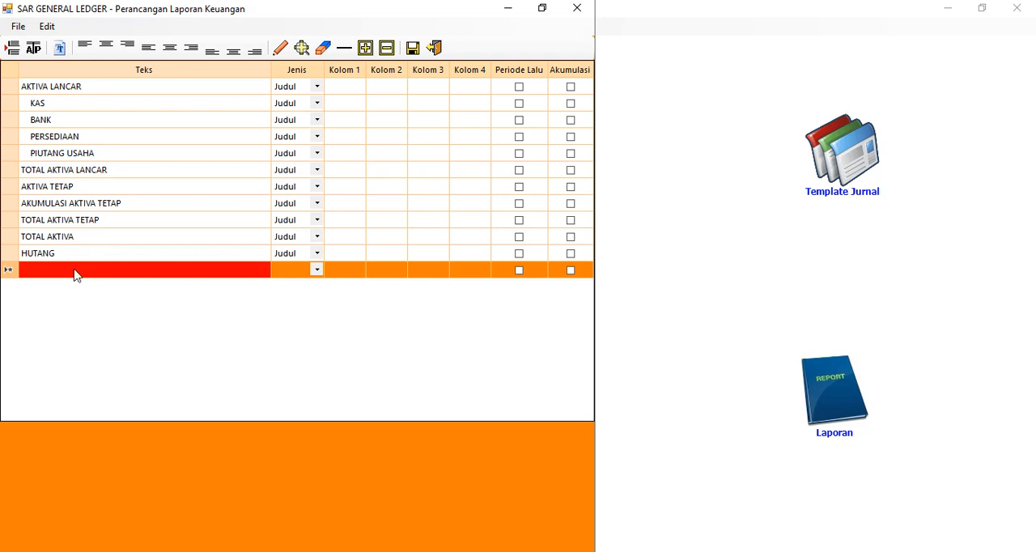
{"action": "left_click", "coordinate": [75, 270]}
{"action": "type", "text": "MODAL"}
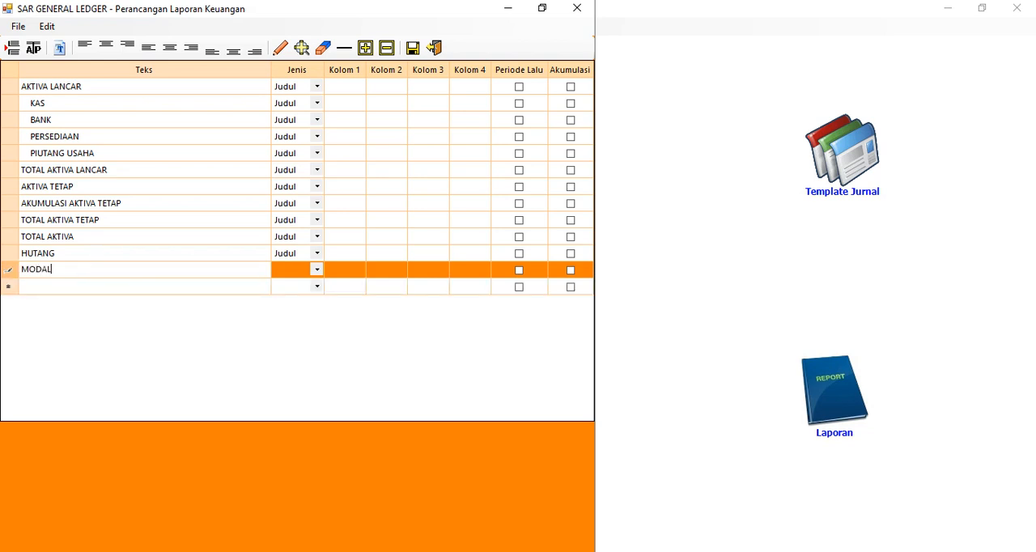
{"action": "key", "text": "Return"}
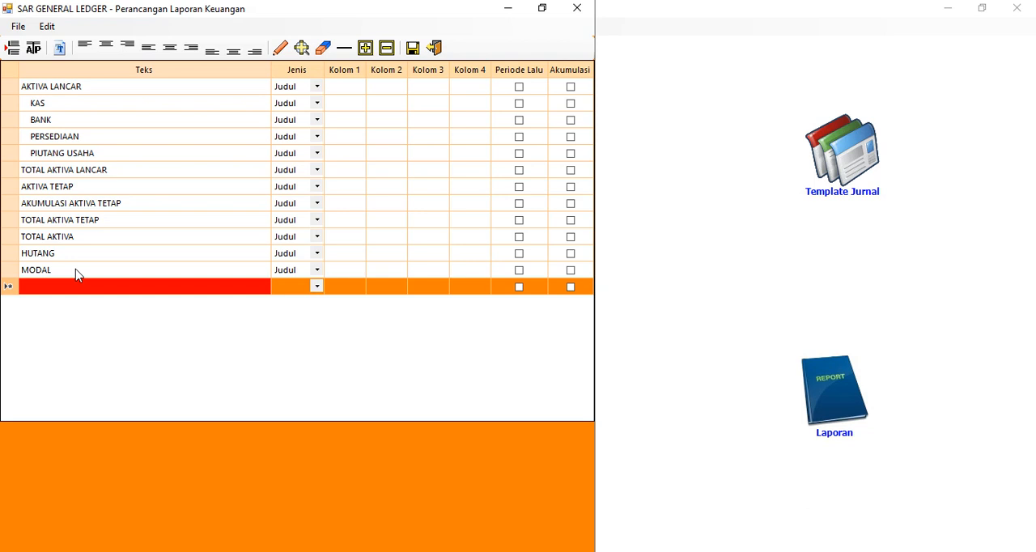
Add the indented rows LABA DITAHAN and LABA TAHUN BERJALAN below MODAL
{"action": "left_click", "coordinate": [76, 285]}
{"action": "type", "text": "LABA "}
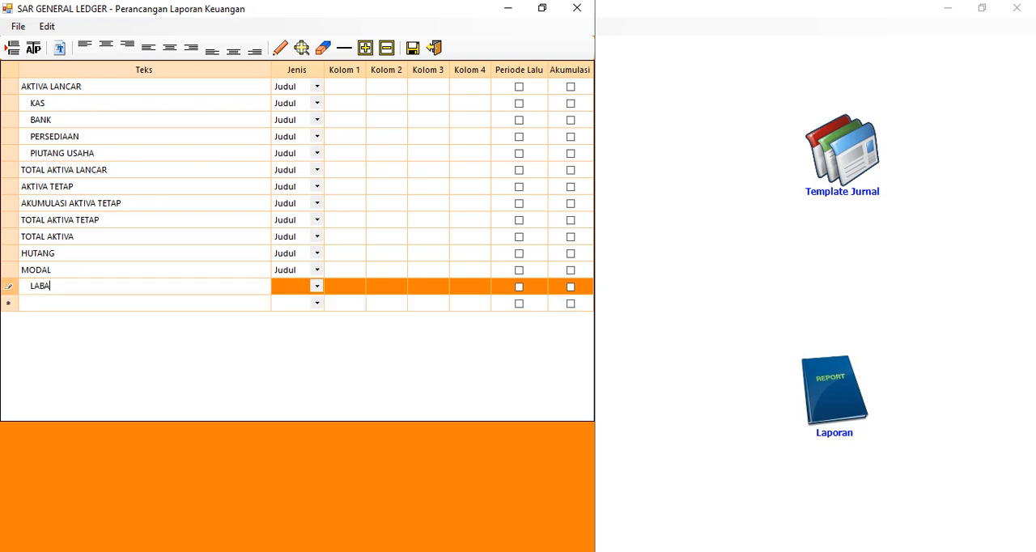
{"action": "type", "text": "DITAHAN"}
{"action": "key", "text": "Return"}
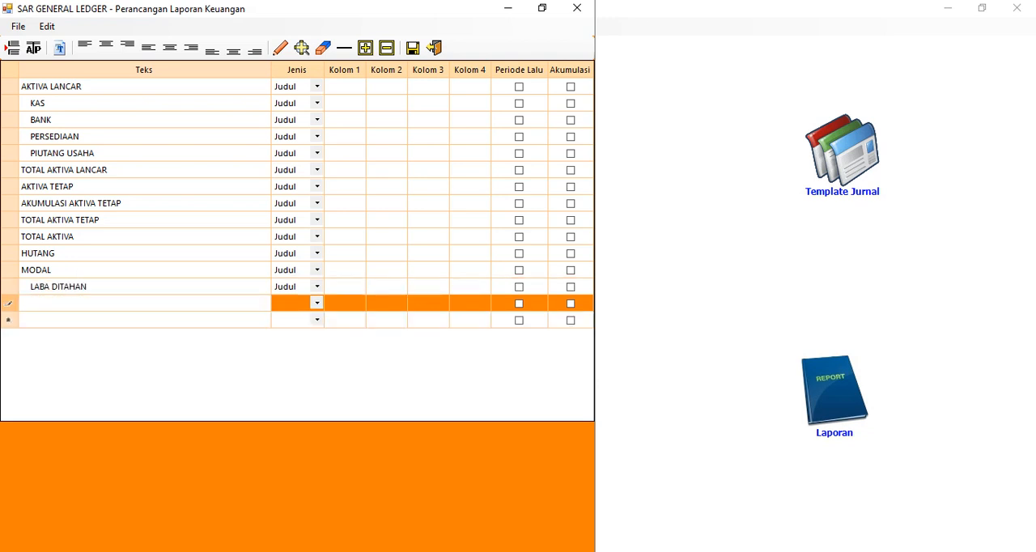
{"action": "type", "text": "LABA TAHUN BERJALAN"}
{"action": "key", "text": "Return"}
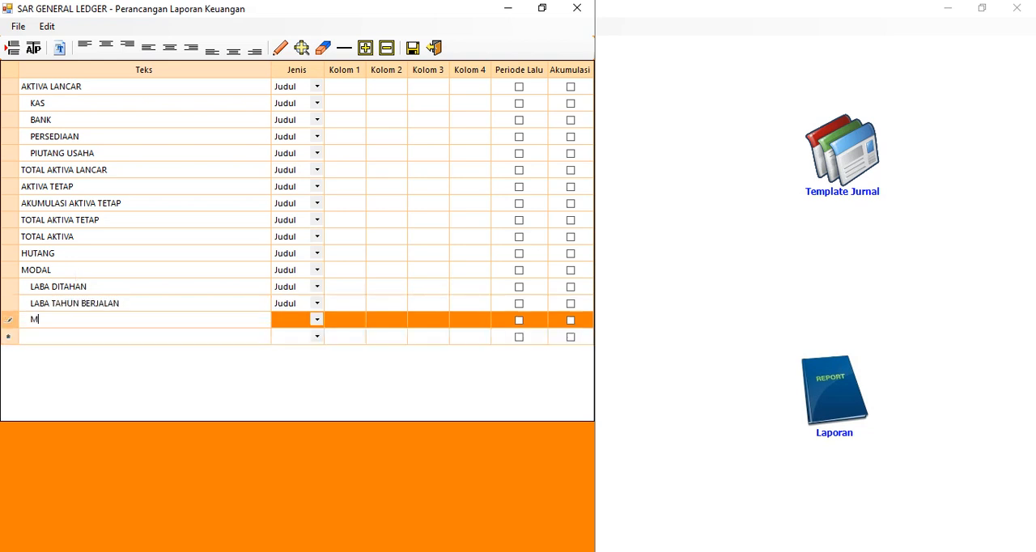
Add an indented MODAL USAHA row and an unindented TOTAL MODAL row below LABA TAHUN BERJALAN
{"action": "type", "text": "MODAL USAHA"}
{"action": "key", "text": "Return"}
{"action": "type", "text": "TOTAL"}
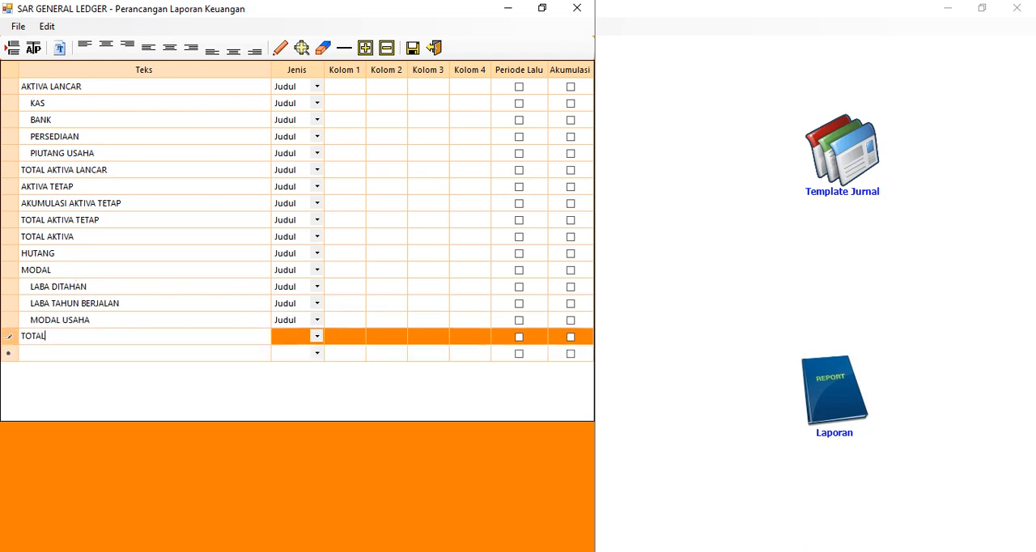
{"action": "type", "text": " MODAL"}
{"action": "key", "text": "Return"}
Add an unindented TOTAL HUTANG DAN MODAL row below TOTAL MODAL
{"action": "type", "text": "TOTAL "}
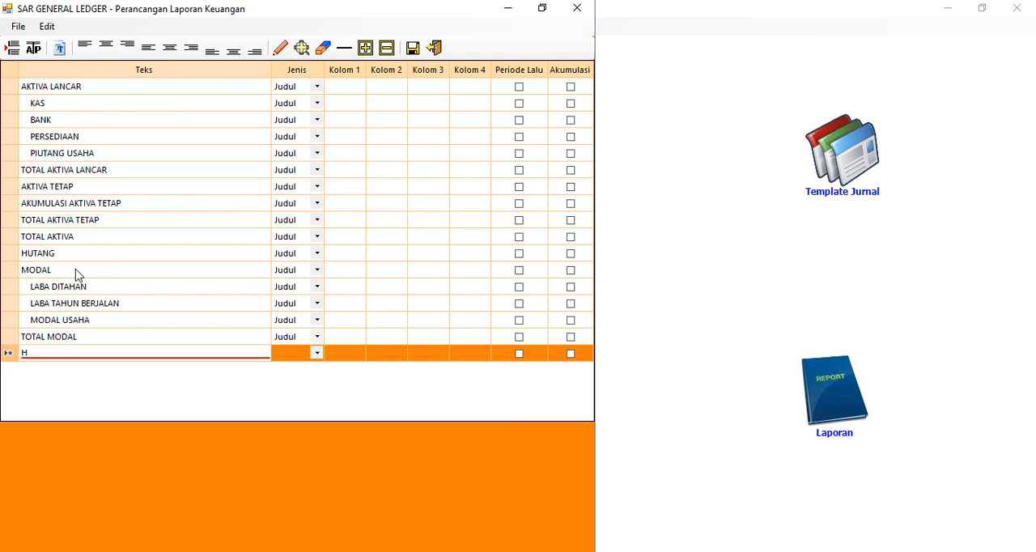
{"action": "type", "text": "H"}
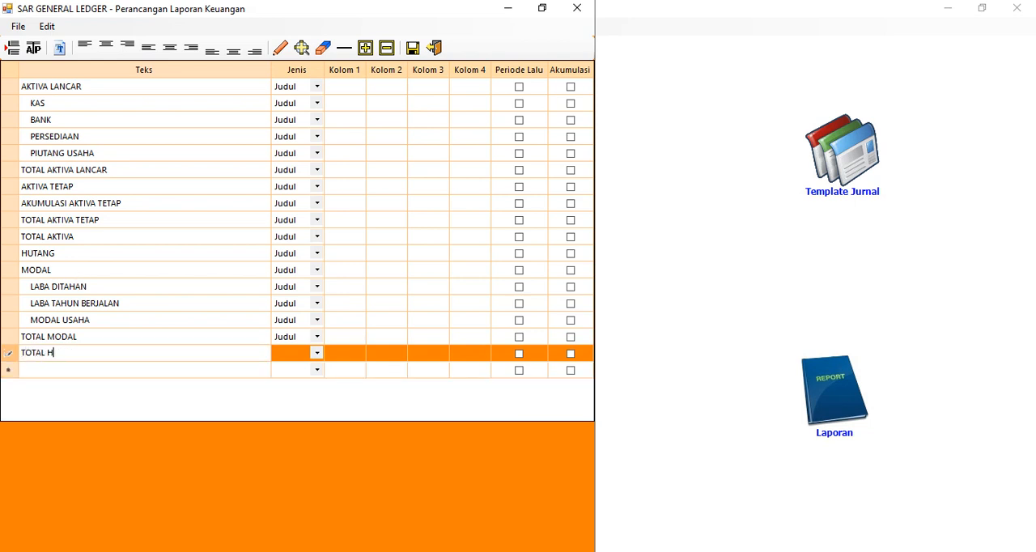
{"action": "type", "text": "UTANG DAN MODAL"}
{"action": "key", "text": "Return"}
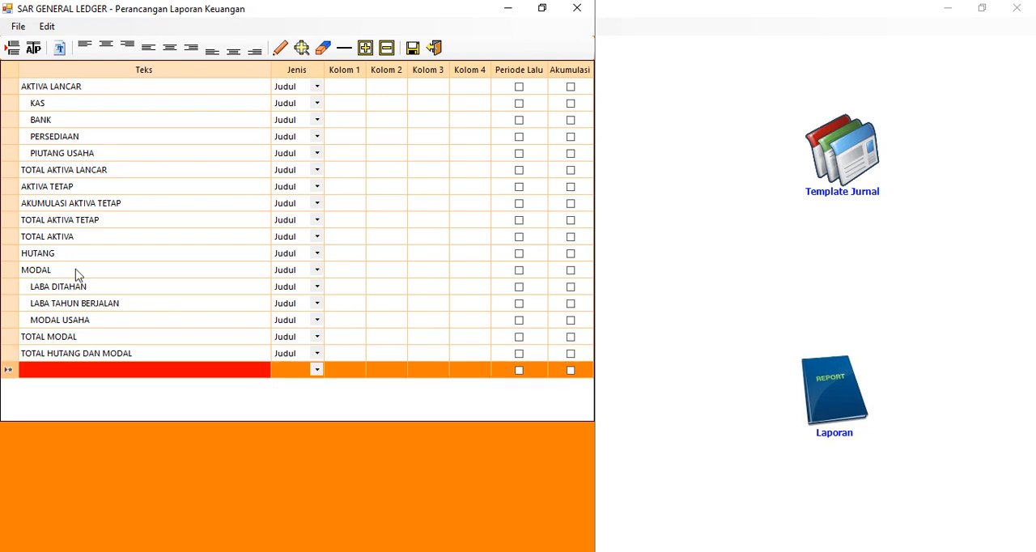
Format the text of the AKTIVA LANCAR row as bold and underlined
{"action": "left_click", "coordinate": [99, 89]}
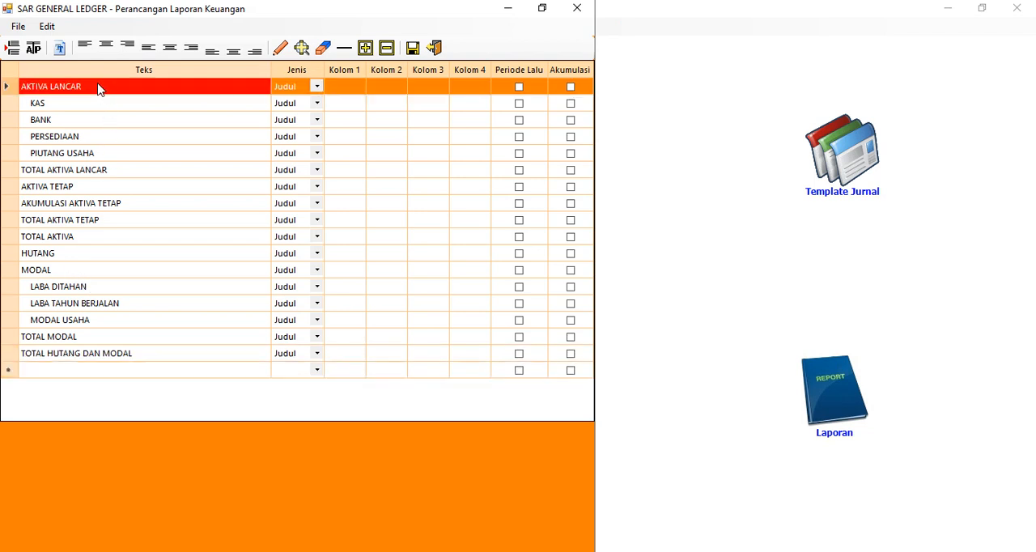
{"action": "left_click", "coordinate": [58, 50]}
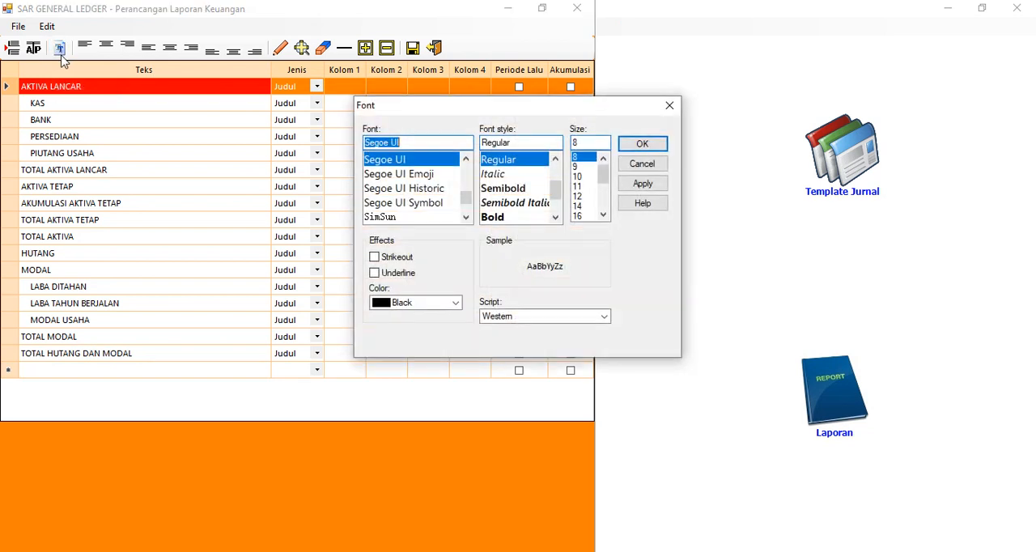
{"action": "left_click", "coordinate": [496, 217]}
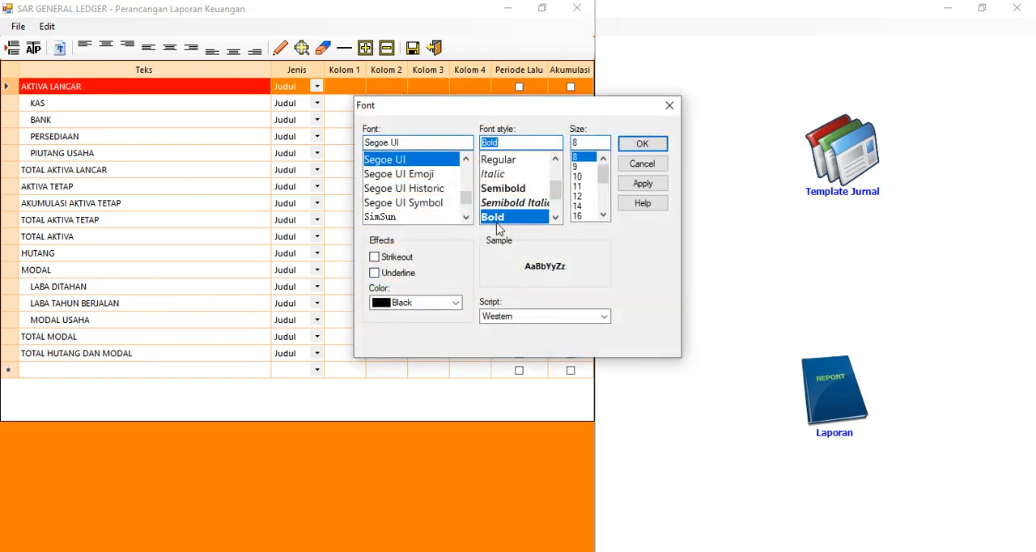
{"action": "left_click", "coordinate": [395, 277]}
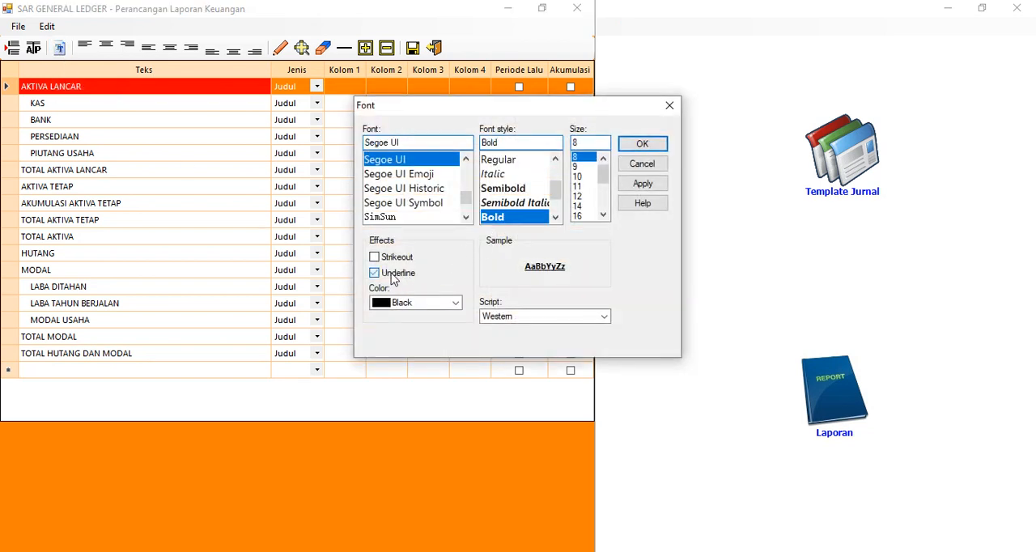
{"action": "left_click", "coordinate": [643, 144]}
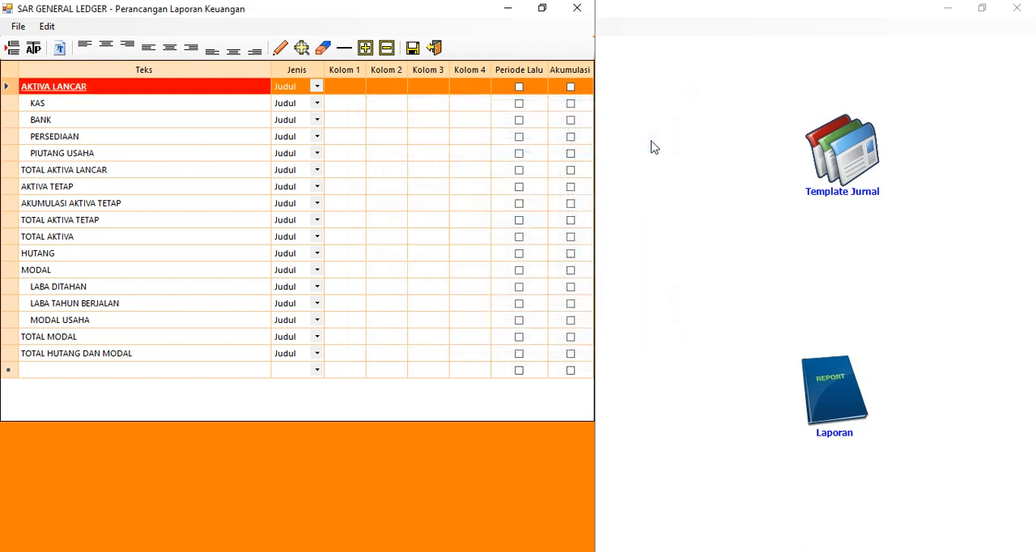
Set the font style of the TOTAL AKTIVA LANCAR row to Bold
{"action": "left_click", "coordinate": [86, 172]}
{"action": "left_click", "coordinate": [59, 48]}
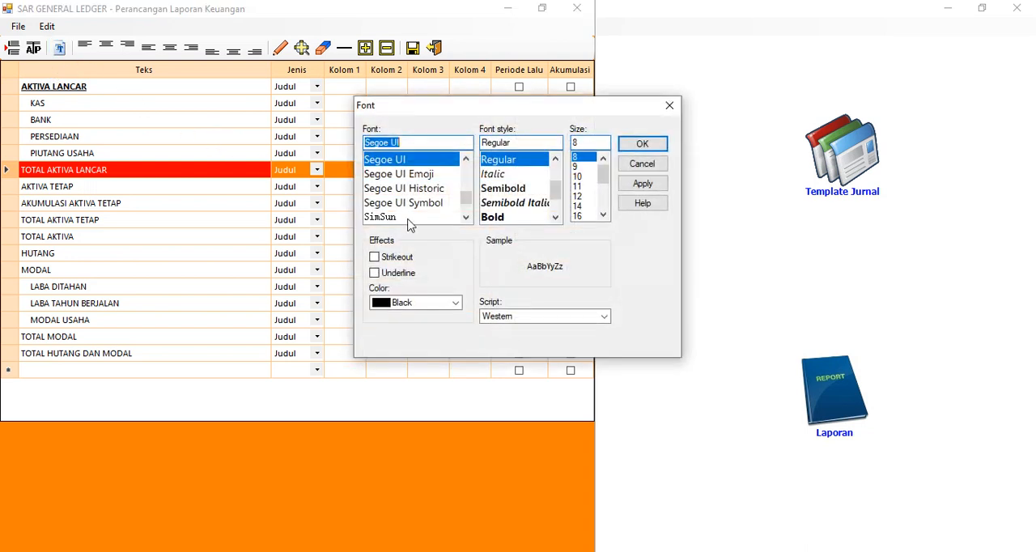
{"action": "left_click", "coordinate": [508, 219]}
{"action": "left_click", "coordinate": [643, 146]}
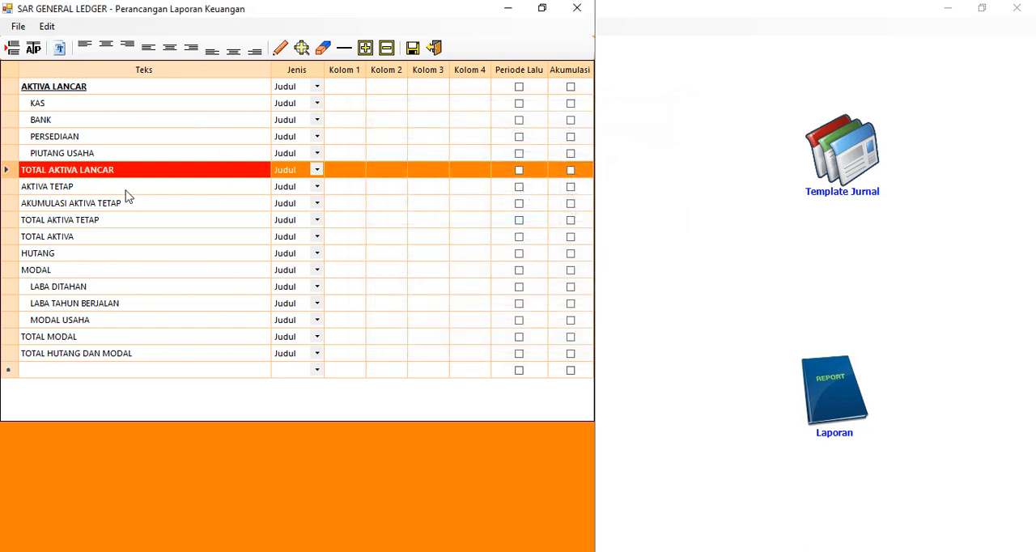
Set the font style of the TOTAL AKTIVA TETAP row to Bold
{"action": "left_click", "coordinate": [78, 188]}
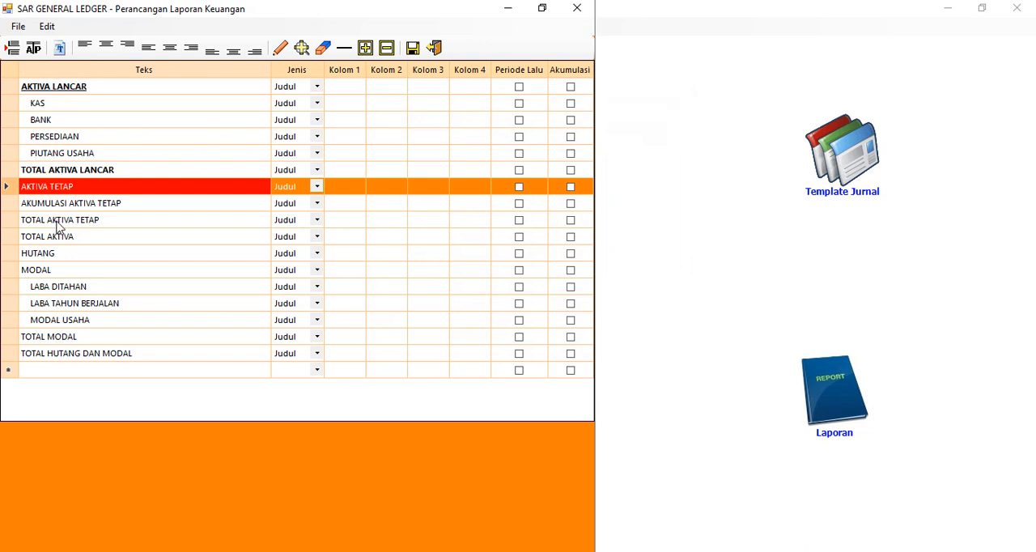
{"action": "left_click", "coordinate": [58, 221]}
{"action": "left_click", "coordinate": [61, 48]}
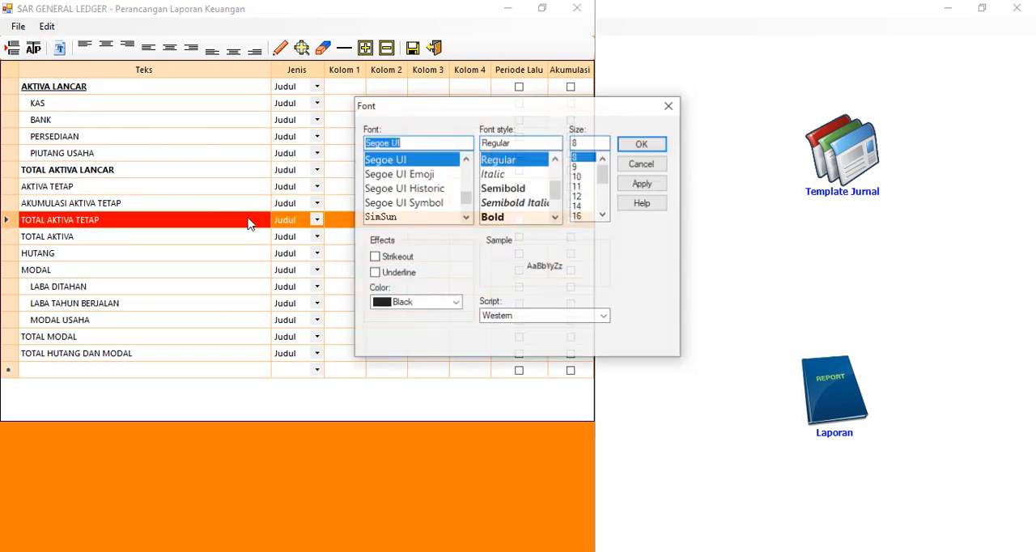
{"action": "left_click", "coordinate": [502, 217]}
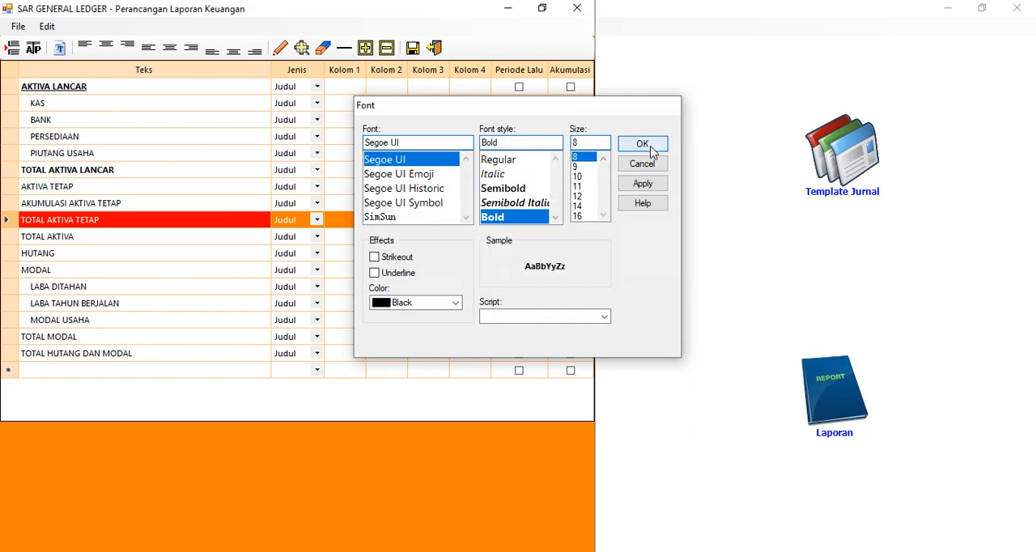
{"action": "left_click", "coordinate": [642, 144]}
Set the font style of the TOTAL AKTIVA row to Bold
{"action": "left_click", "coordinate": [104, 237]}
{"action": "left_click", "coordinate": [60, 48]}
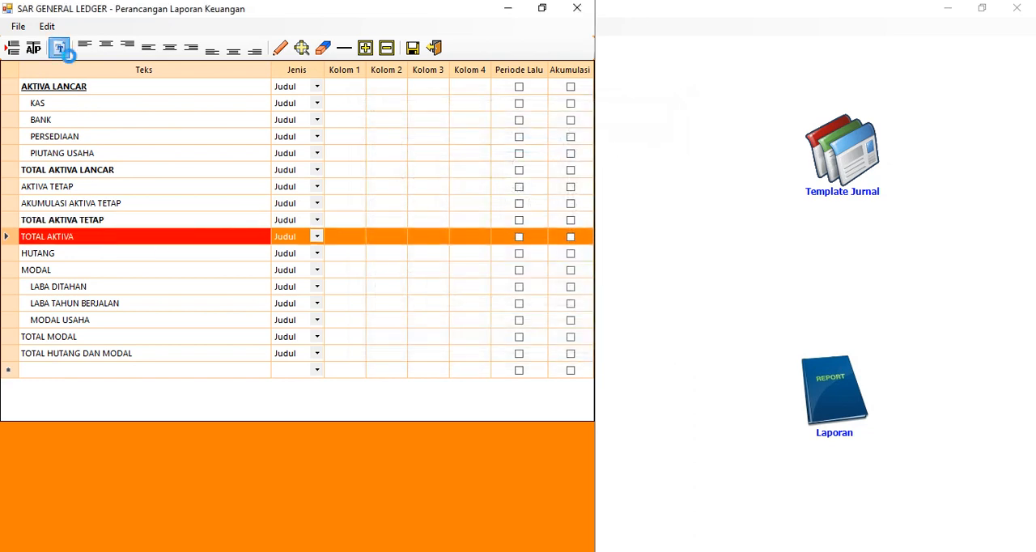
{"action": "left_click", "coordinate": [502, 217]}
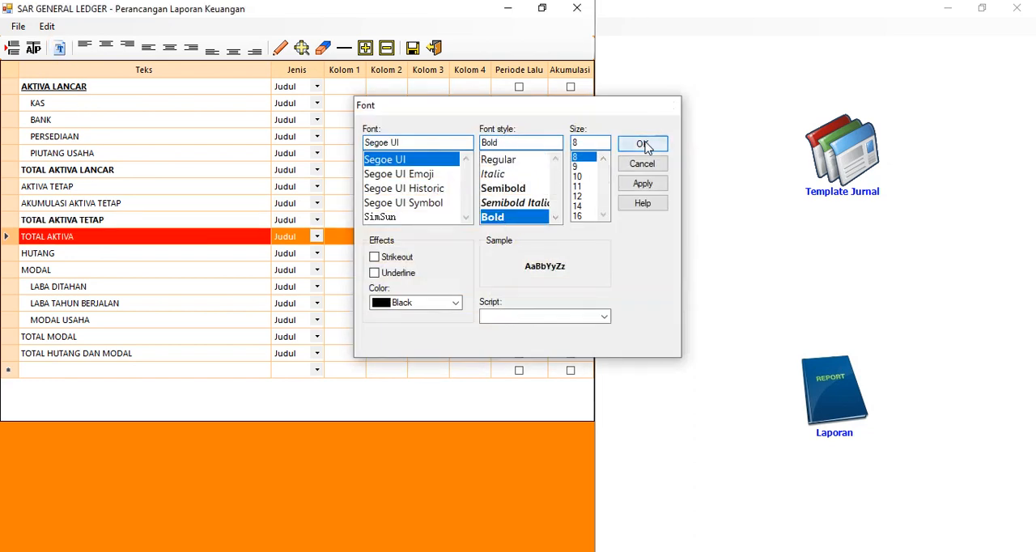
{"action": "left_click", "coordinate": [642, 145]}
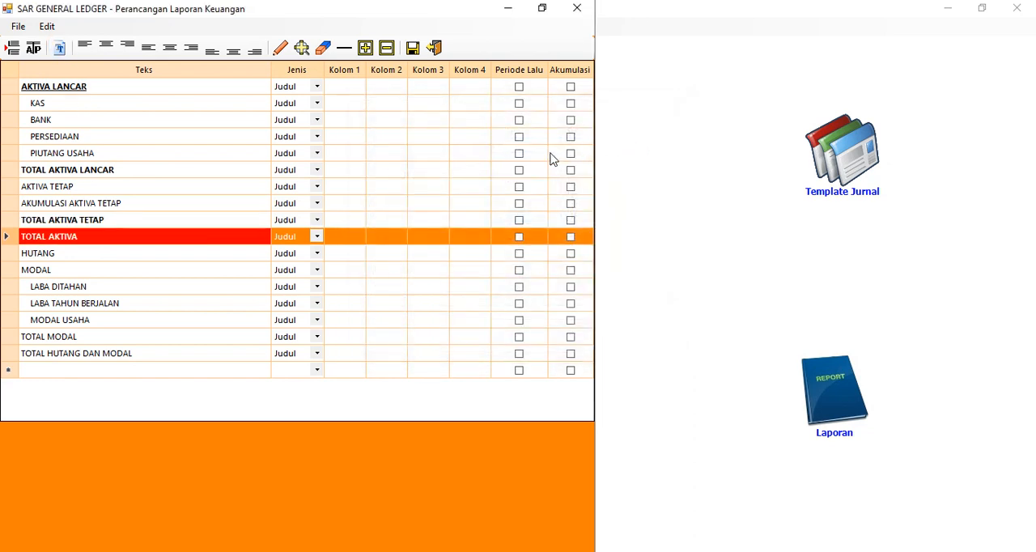
Format the text of the MODAL heading row as bold and underlined
{"action": "left_click", "coordinate": [153, 256]}
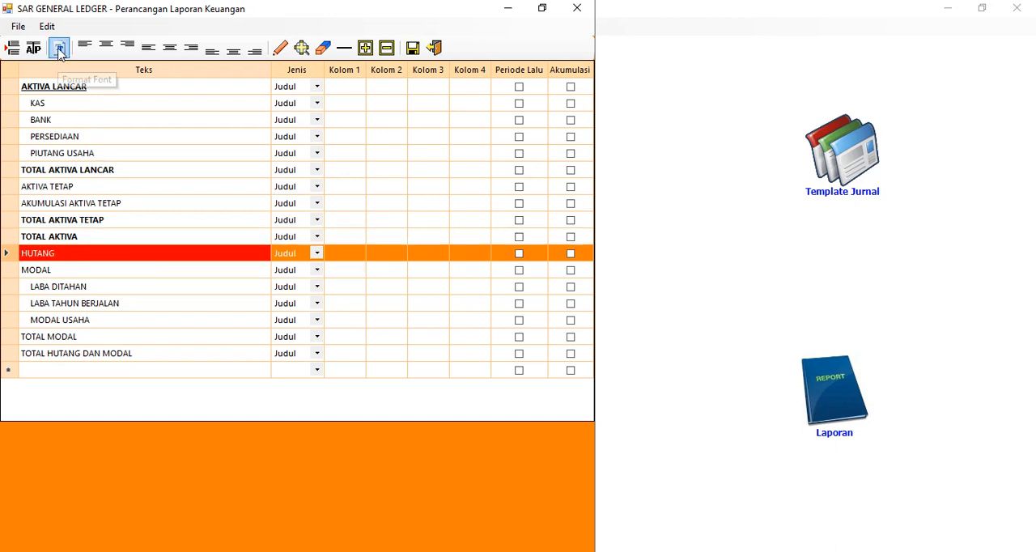
{"action": "left_click", "coordinate": [71, 272]}
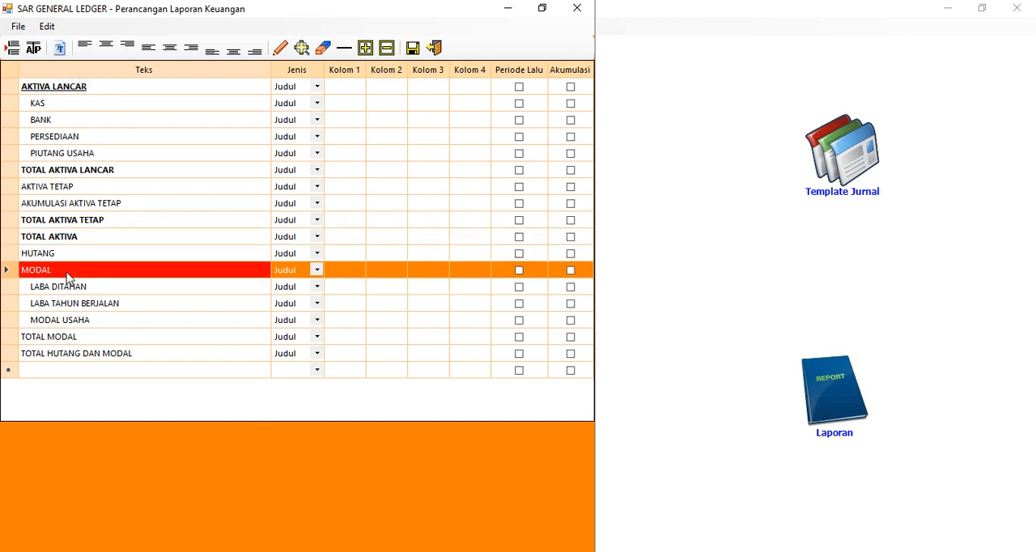
{"action": "left_click", "coordinate": [59, 49]}
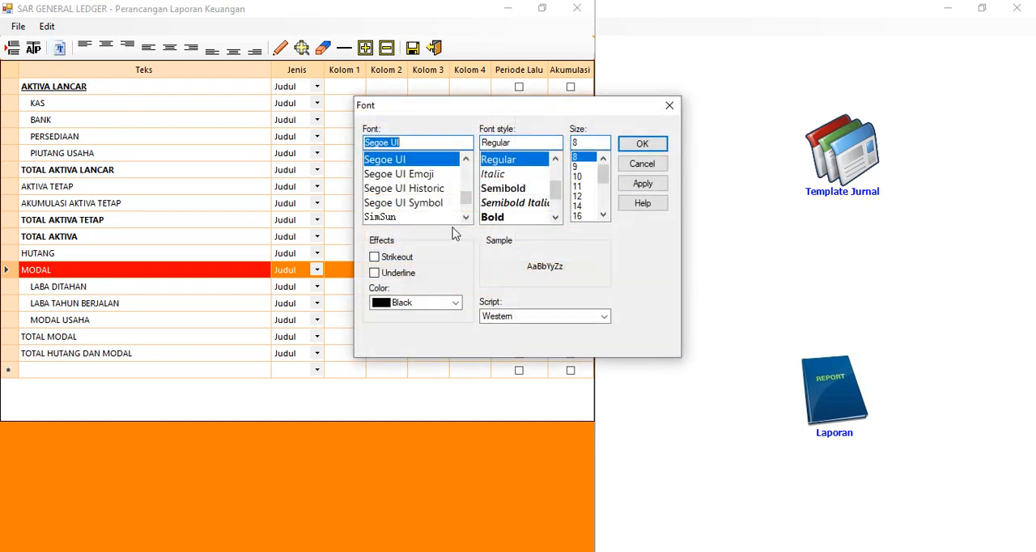
{"action": "left_click", "coordinate": [512, 217]}
{"action": "left_click", "coordinate": [399, 273]}
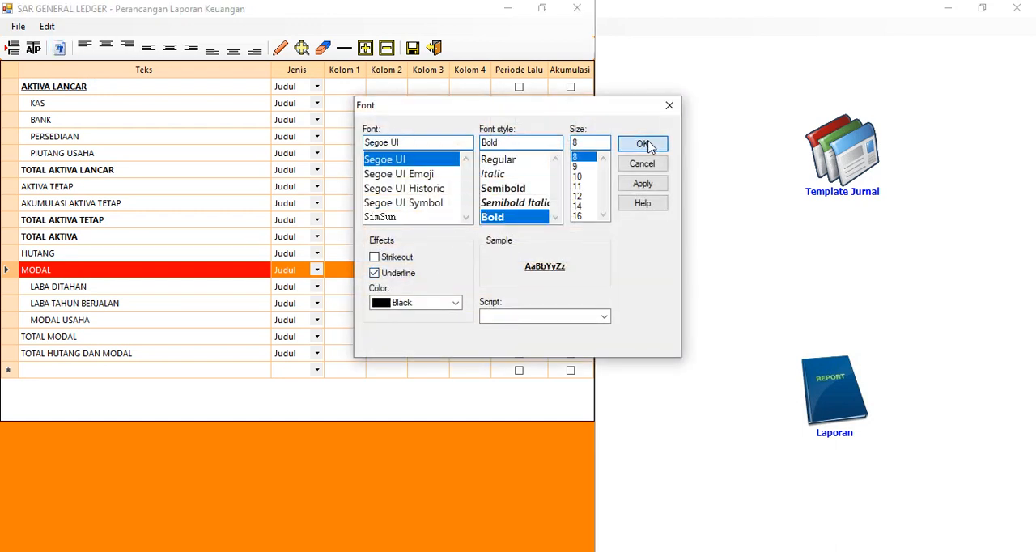
{"action": "left_click", "coordinate": [642, 143]}
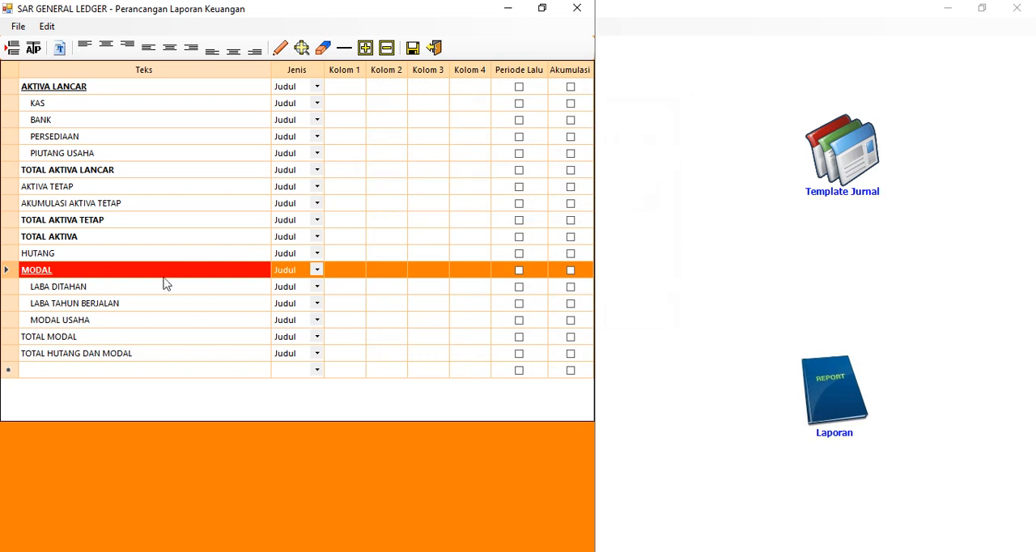
Set the font style of the TOTAL MODAL row to Bold
{"action": "left_click", "coordinate": [51, 338]}
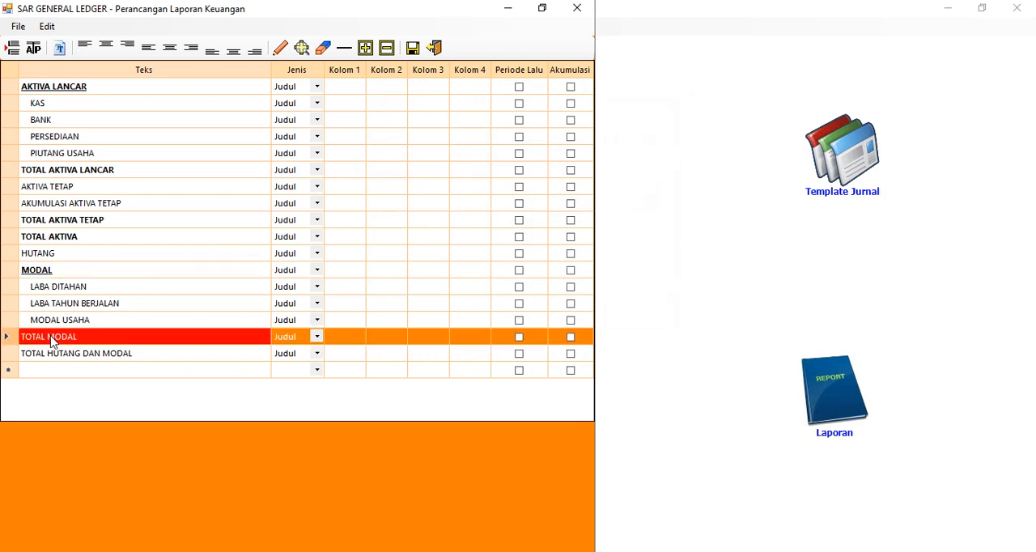
{"action": "left_click", "coordinate": [60, 52]}
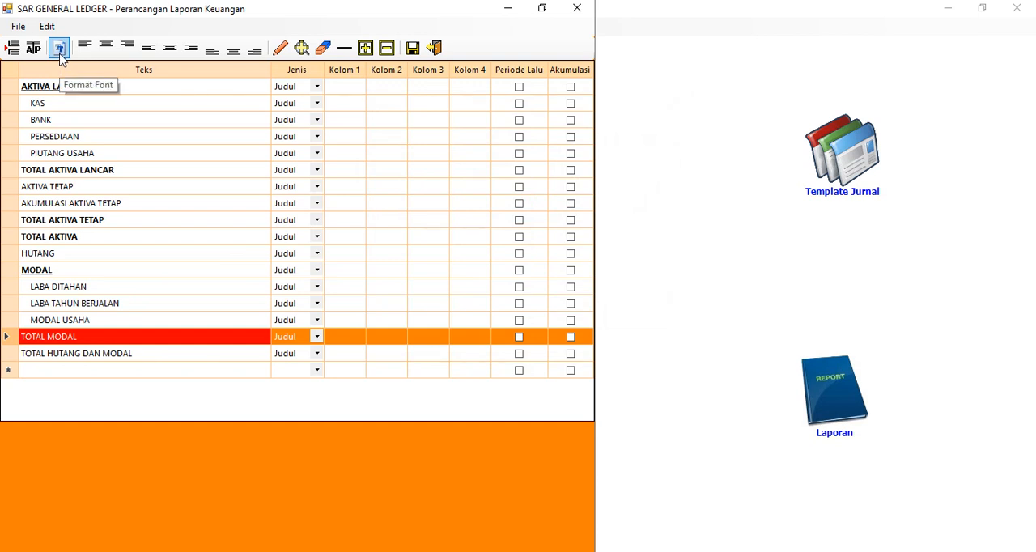
{"action": "left_click", "coordinate": [60, 50]}
{"action": "left_click", "coordinate": [521, 218]}
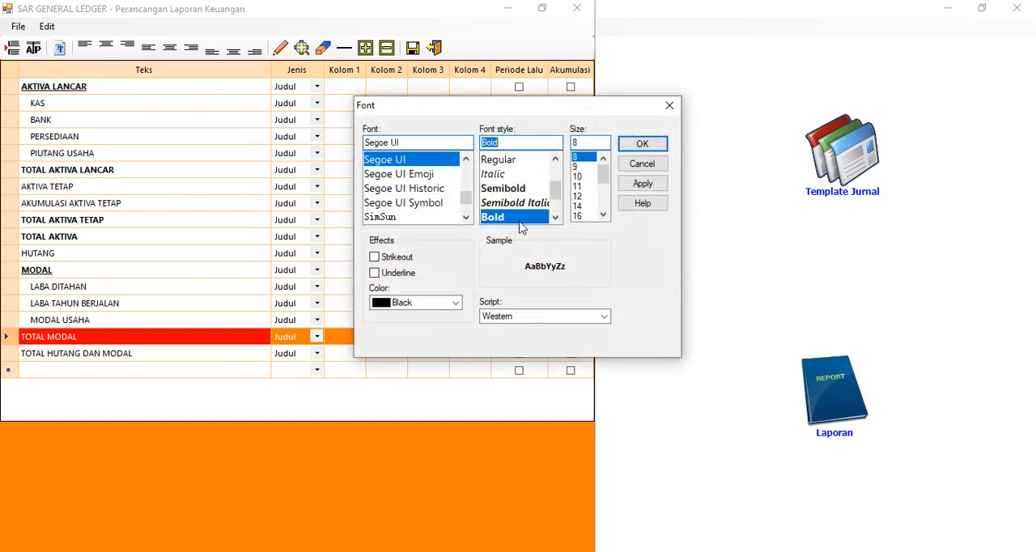
{"action": "left_click", "coordinate": [641, 143]}
Set the font style of the TOTAL HUTANG DAN MODAL row to Bold
{"action": "left_click", "coordinate": [116, 359]}
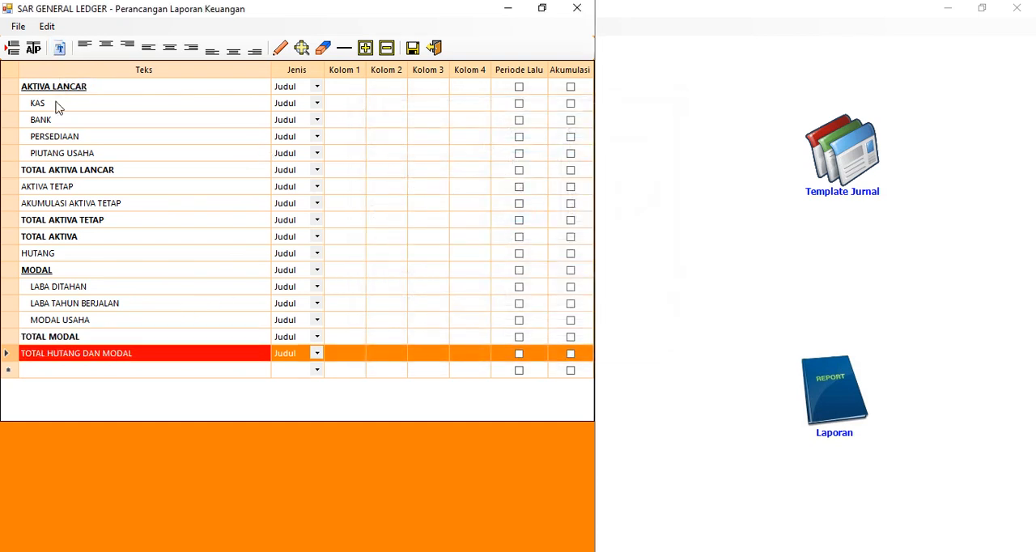
{"action": "left_click", "coordinate": [59, 48]}
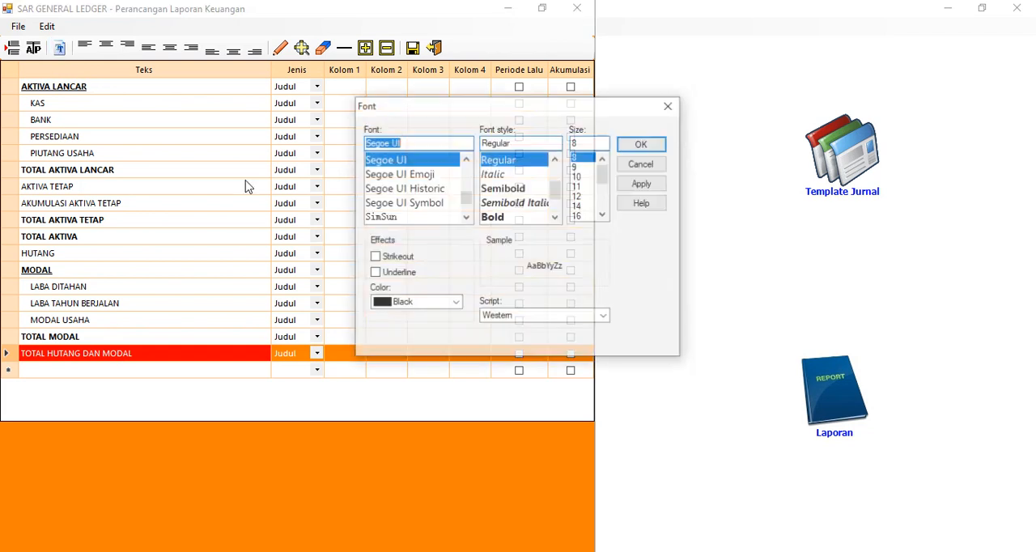
{"action": "left_click", "coordinate": [510, 219]}
{"action": "left_click", "coordinate": [658, 147]}
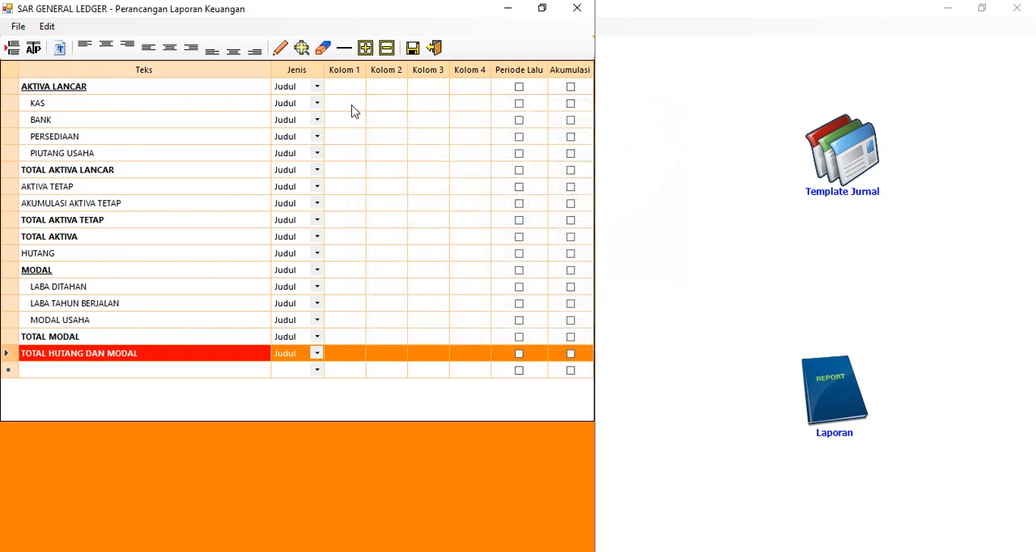
Try to assign a value position in Kolom 1 of the KAS row
{"action": "left_click", "coordinate": [340, 103]}
{"action": "left_click", "coordinate": [280, 47]}
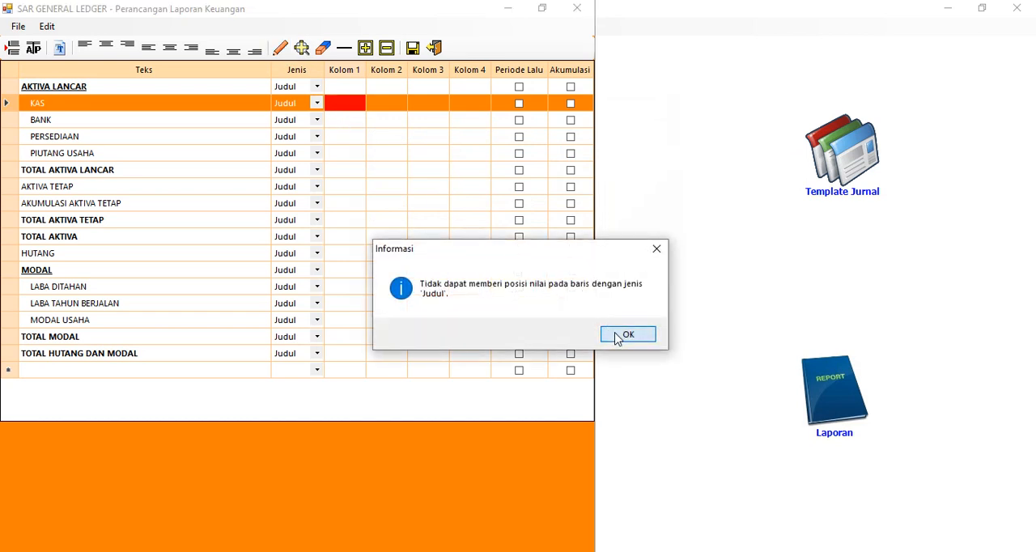
{"action": "left_click", "coordinate": [617, 336]}
Set the Jenis of the KAS, BANK, PERSEDIAAN and PIUTANG USAHA rows to Detil
{"action": "left_click", "coordinate": [316, 103]}
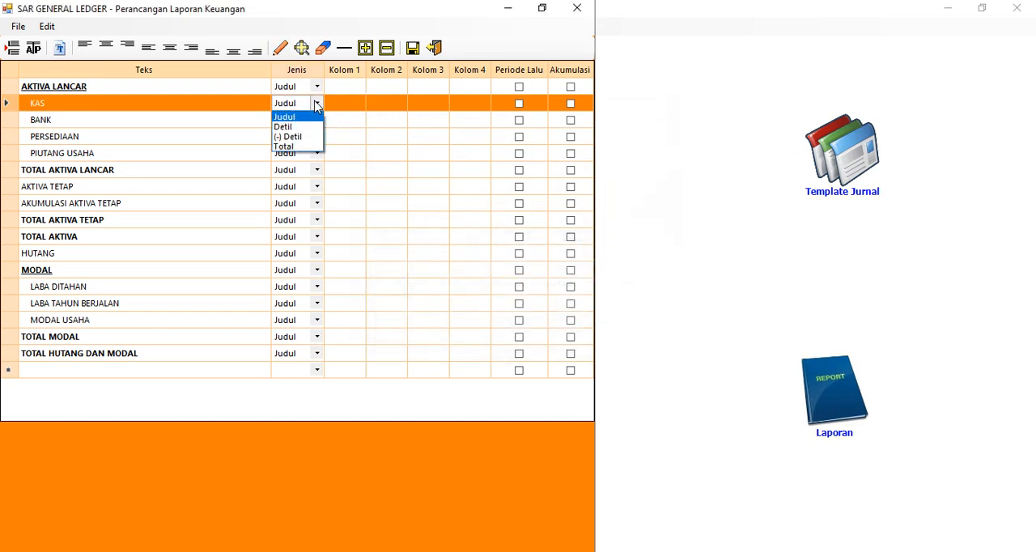
{"action": "left_click", "coordinate": [299, 127]}
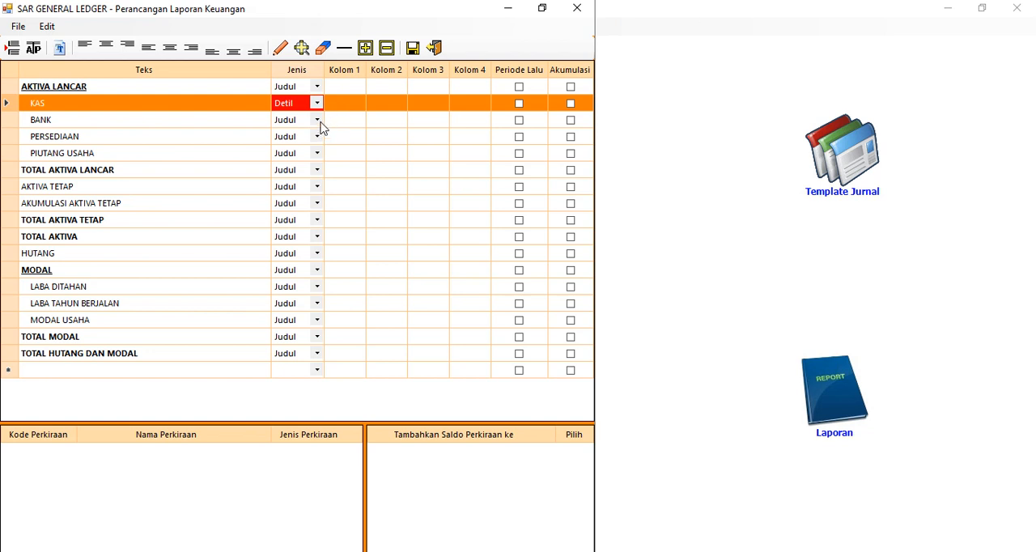
{"action": "left_click", "coordinate": [318, 120]}
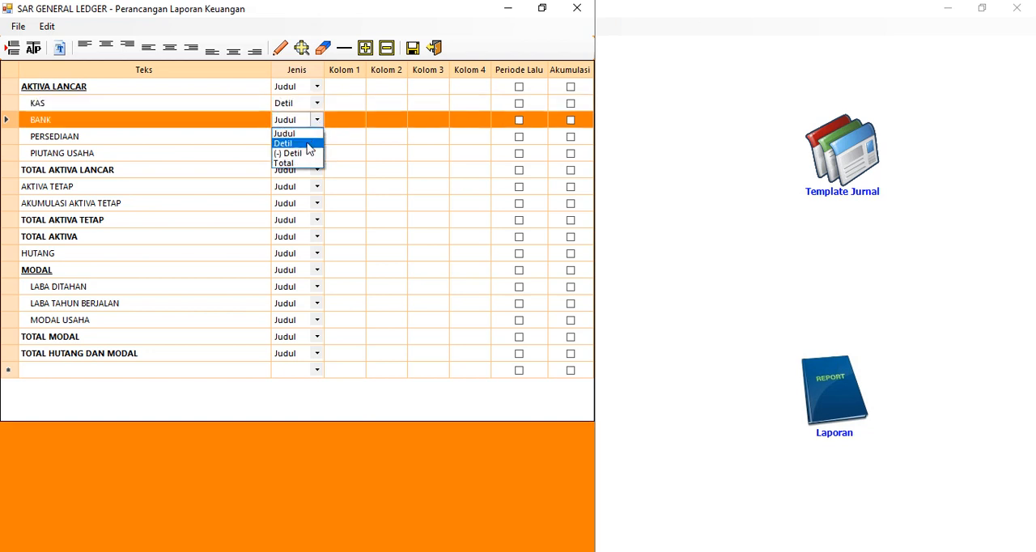
{"action": "left_click", "coordinate": [320, 143]}
{"action": "left_click", "coordinate": [318, 137]}
{"action": "left_click", "coordinate": [318, 138]}
{"action": "left_click", "coordinate": [317, 164]}
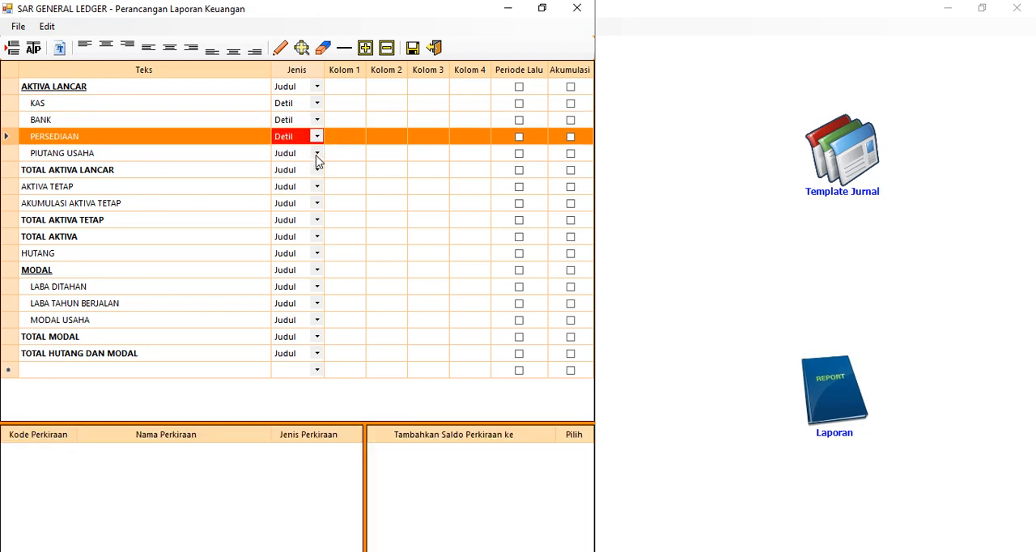
{"action": "left_click", "coordinate": [317, 155]}
{"action": "left_click", "coordinate": [315, 178]}
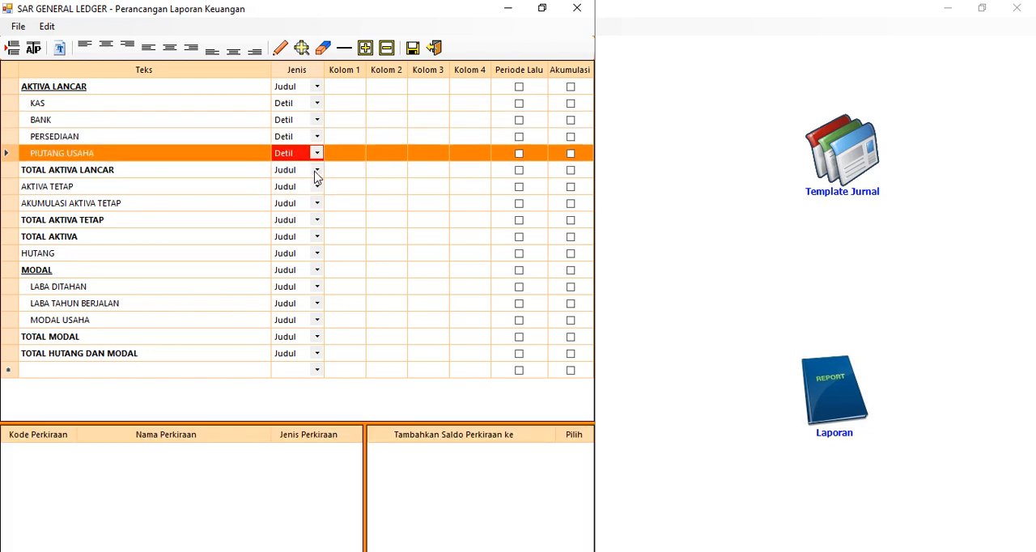
Set the Jenis of the TOTAL AKTIVA LANCAR row to Total
{"action": "left_click", "coordinate": [317, 170]}
{"action": "left_click", "coordinate": [318, 170]}
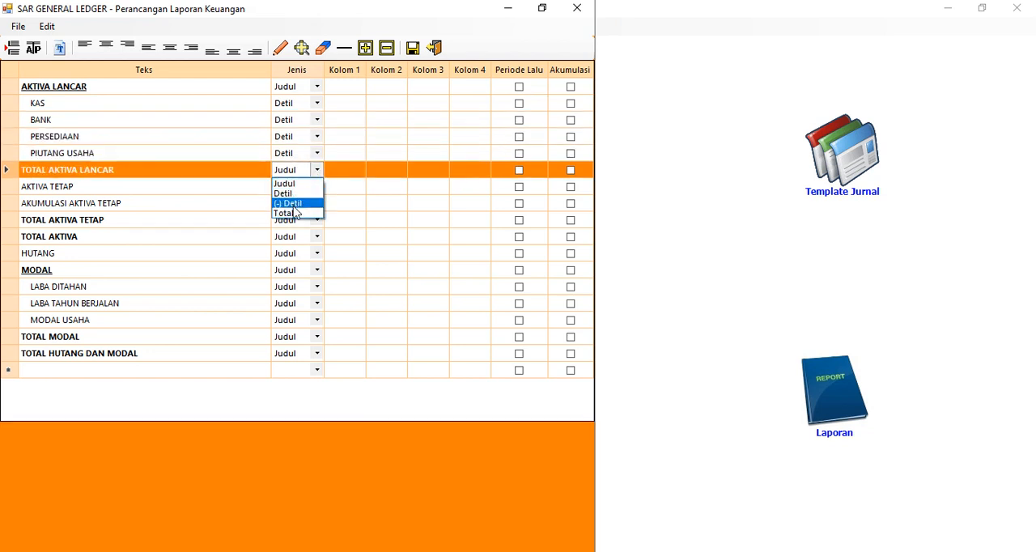
{"action": "left_click", "coordinate": [292, 214]}
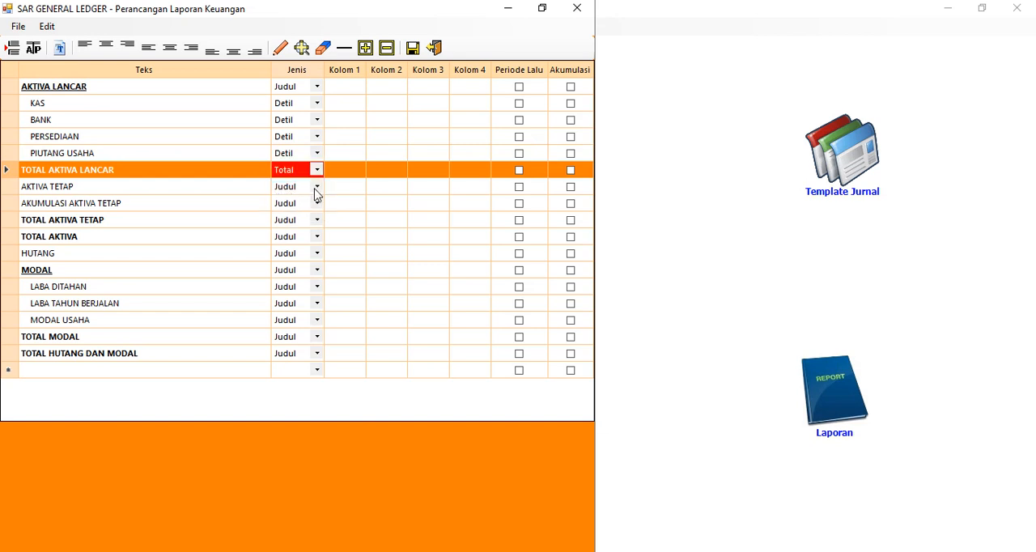
Set the Jenis of the AKTIVA TETAP and AKUMULASI AKTIVA TETAP rows to Detil
{"action": "left_click", "coordinate": [316, 187]}
{"action": "left_click", "coordinate": [316, 187]}
{"action": "left_click", "coordinate": [307, 213]}
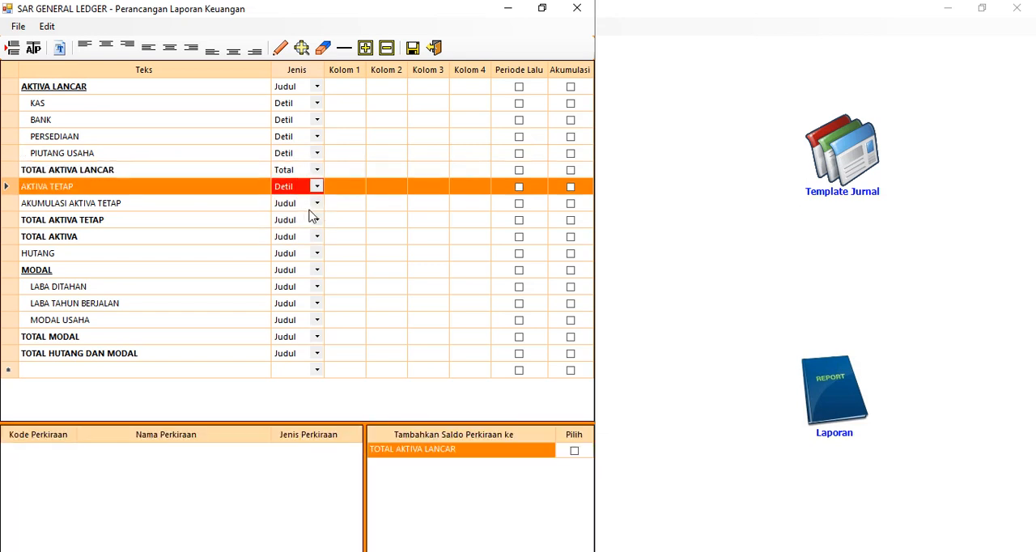
{"action": "left_click", "coordinate": [317, 203]}
{"action": "left_click", "coordinate": [317, 204]}
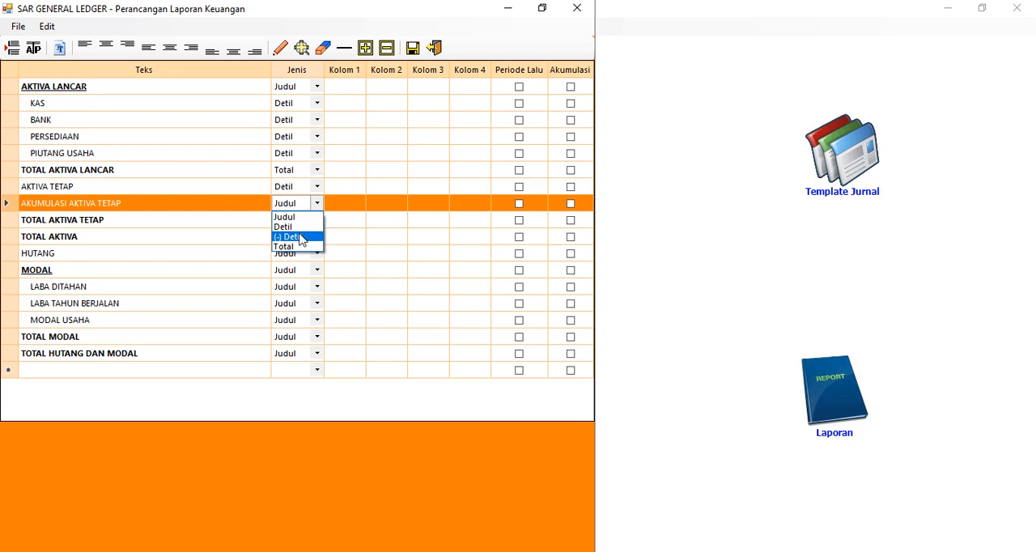
{"action": "left_click", "coordinate": [306, 236]}
{"action": "left_click", "coordinate": [317, 203]}
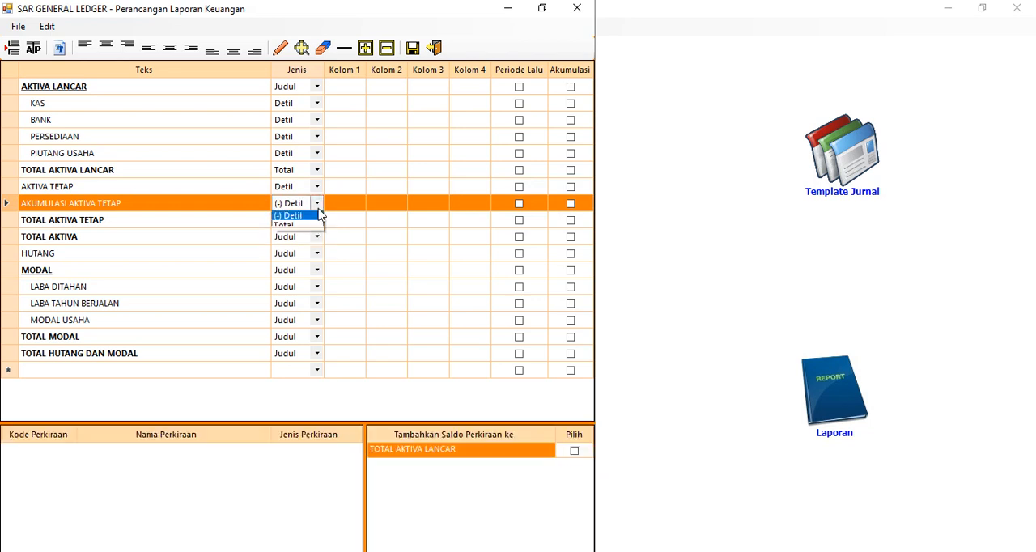
{"action": "left_click", "coordinate": [308, 226]}
Set the Jenis of TOTAL AKTIVA TETAP and TOTAL AKTIVA to Total, and of HUTANG to (-) Detil
{"action": "left_click", "coordinate": [308, 220]}
{"action": "left_click", "coordinate": [308, 220]}
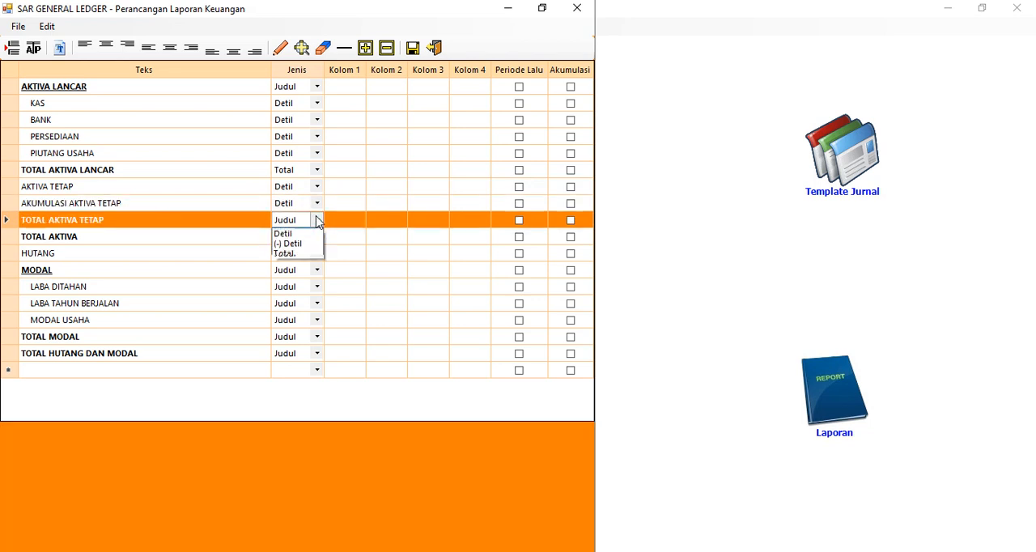
{"action": "left_click", "coordinate": [302, 263]}
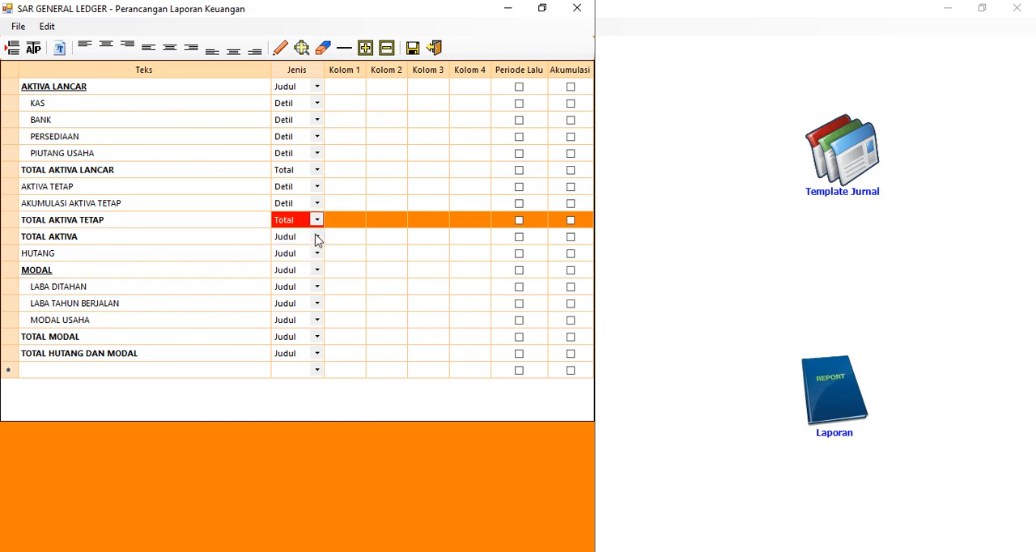
{"action": "left_click", "coordinate": [316, 237]}
{"action": "left_click", "coordinate": [316, 237]}
{"action": "left_click", "coordinate": [303, 277]}
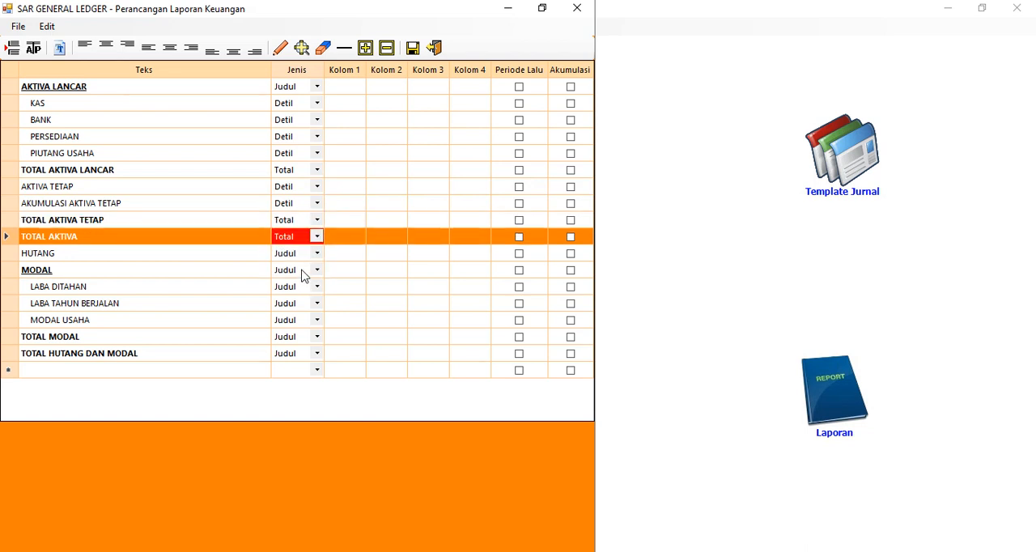
{"action": "left_click", "coordinate": [317, 253]}
{"action": "left_click", "coordinate": [317, 253]}
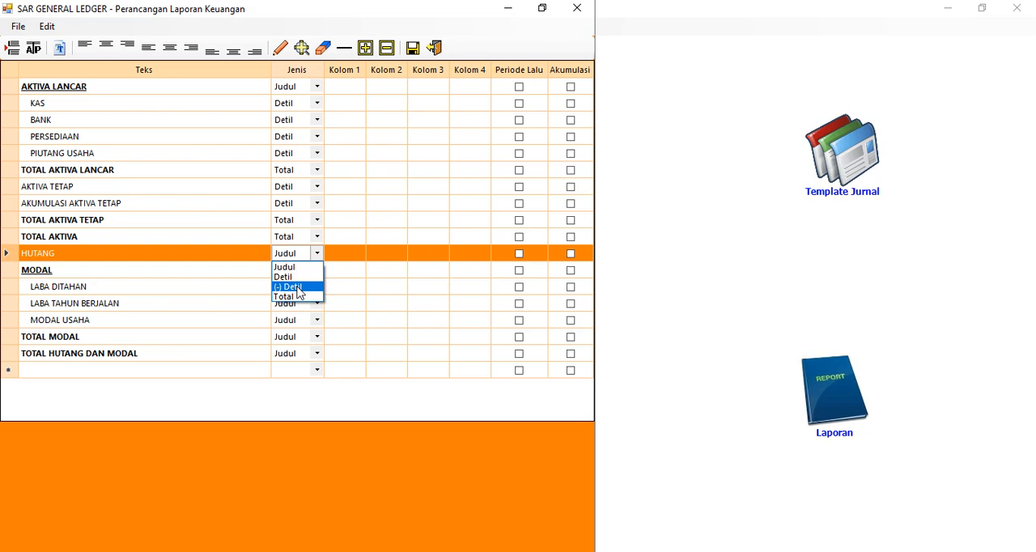
{"action": "left_click", "coordinate": [298, 287]}
{"action": "left_click", "coordinate": [316, 270]}
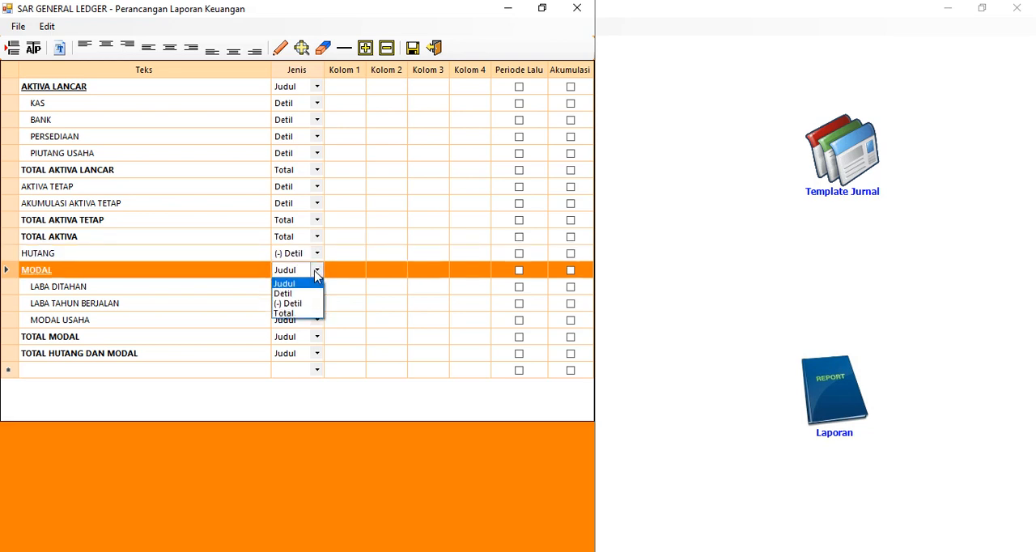
{"action": "left_click", "coordinate": [298, 304]}
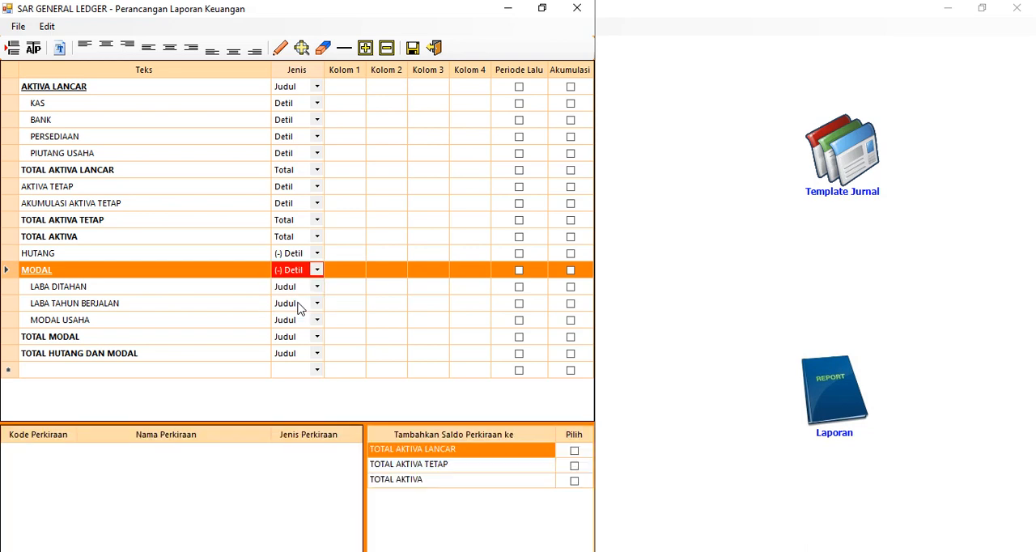
{"action": "left_click", "coordinate": [316, 271]}
{"action": "left_click", "coordinate": [301, 285]}
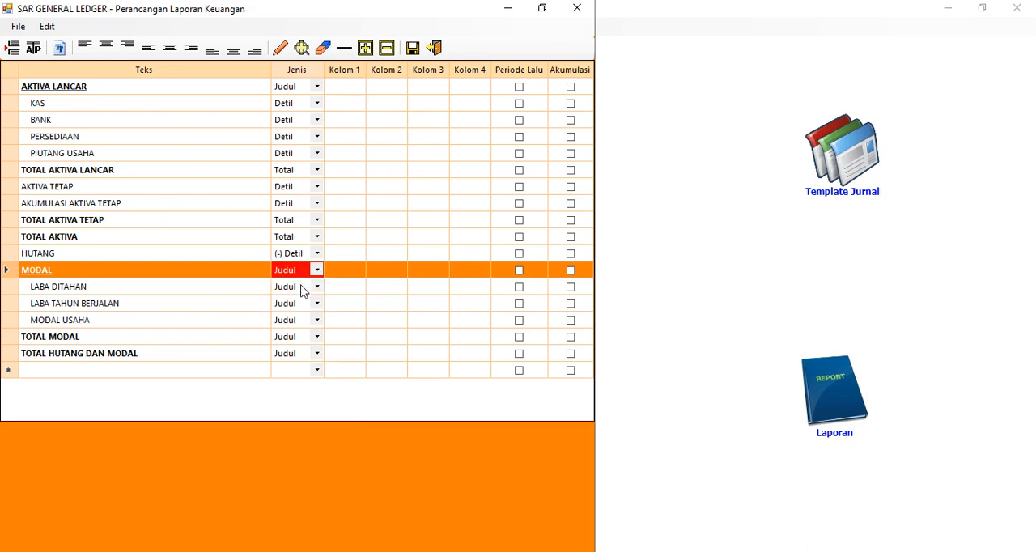
Set the Jenis of the LABA DITAHAN, LABA TAHUN BERJALAN and MODAL USAHA rows to (-) Detil
{"action": "left_click", "coordinate": [318, 290]}
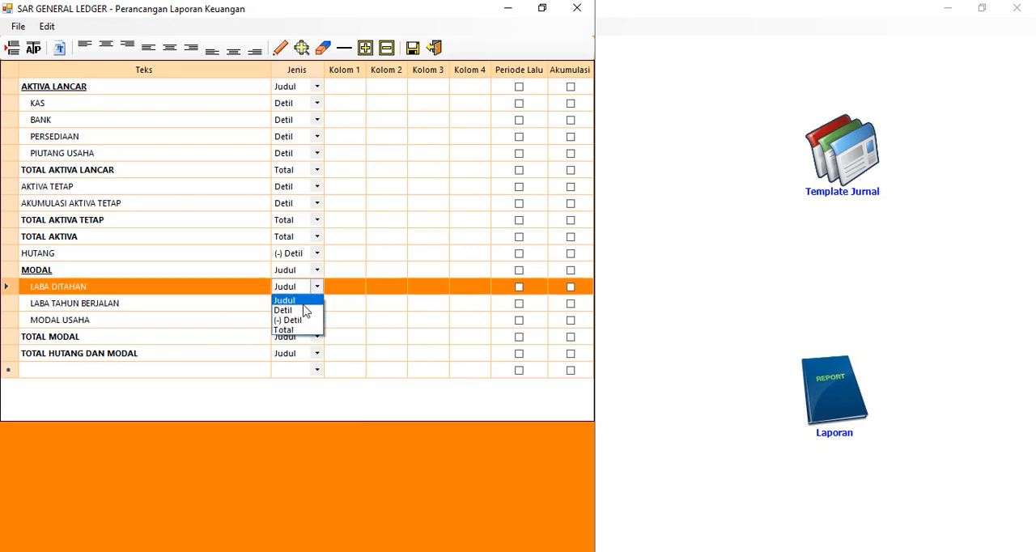
{"action": "left_click", "coordinate": [296, 321]}
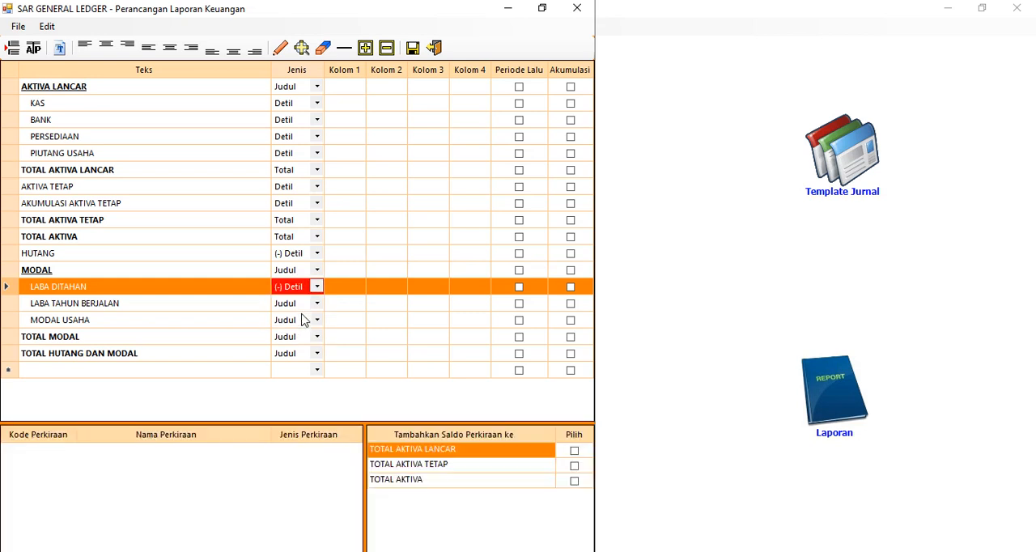
{"action": "left_click", "coordinate": [316, 304]}
{"action": "left_click", "coordinate": [302, 336]}
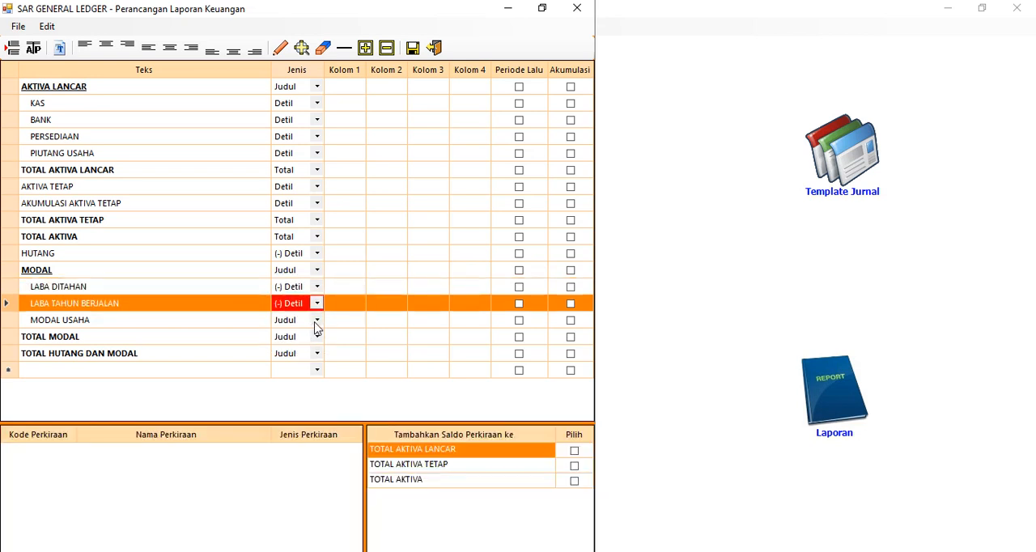
{"action": "left_click", "coordinate": [317, 320]}
{"action": "left_click", "coordinate": [300, 354]}
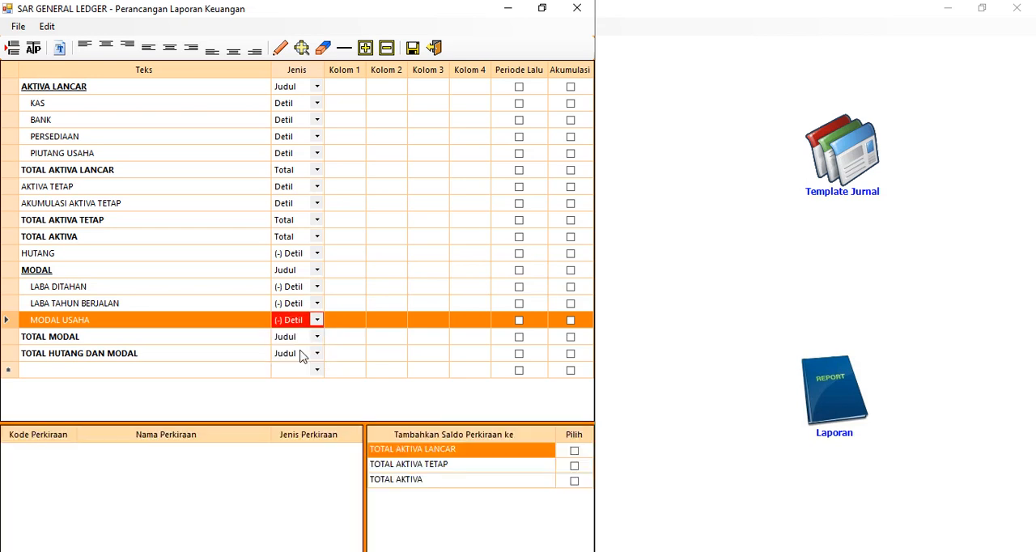
Set the Jenis of the TOTAL MODAL and TOTAL HUTANG DAN MODAL rows to Total
{"action": "left_click", "coordinate": [317, 338]}
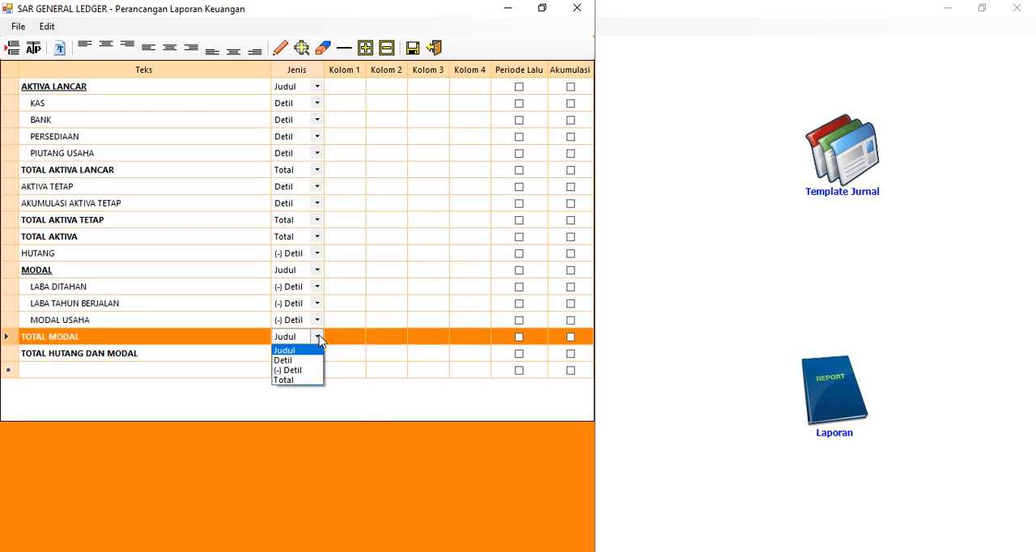
{"action": "left_click", "coordinate": [300, 370]}
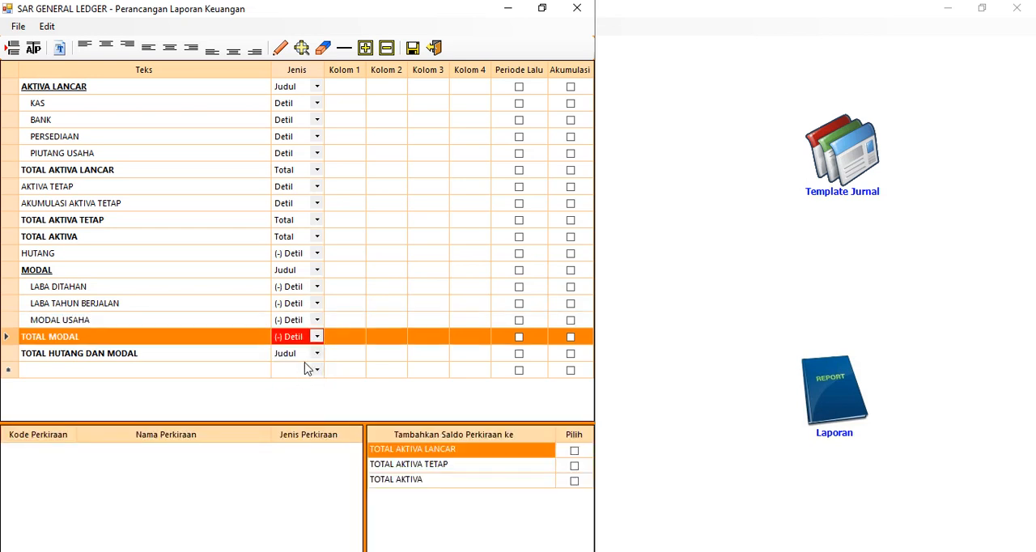
{"action": "left_click", "coordinate": [318, 340]}
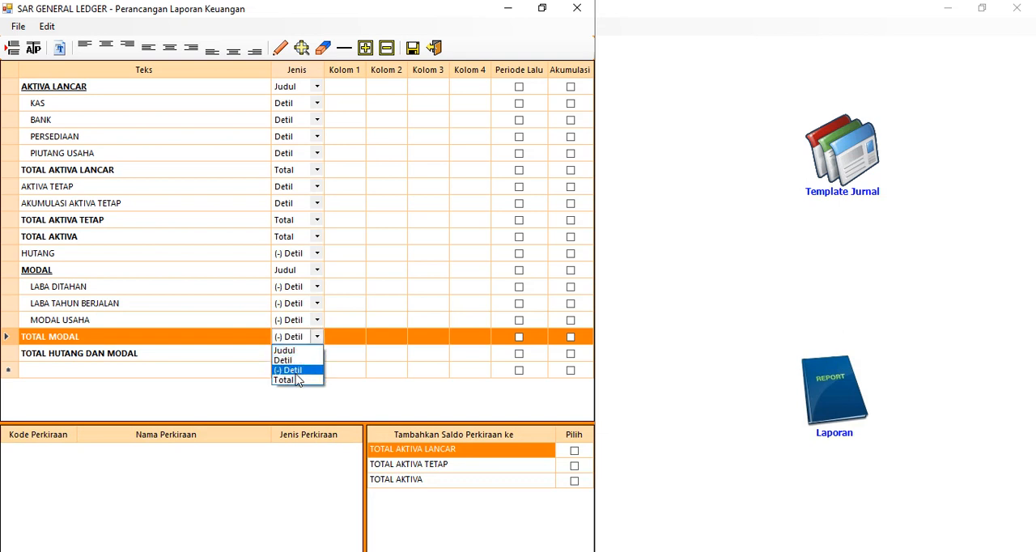
{"action": "left_click", "coordinate": [299, 378]}
{"action": "left_click", "coordinate": [318, 355]}
{"action": "left_click", "coordinate": [319, 355]}
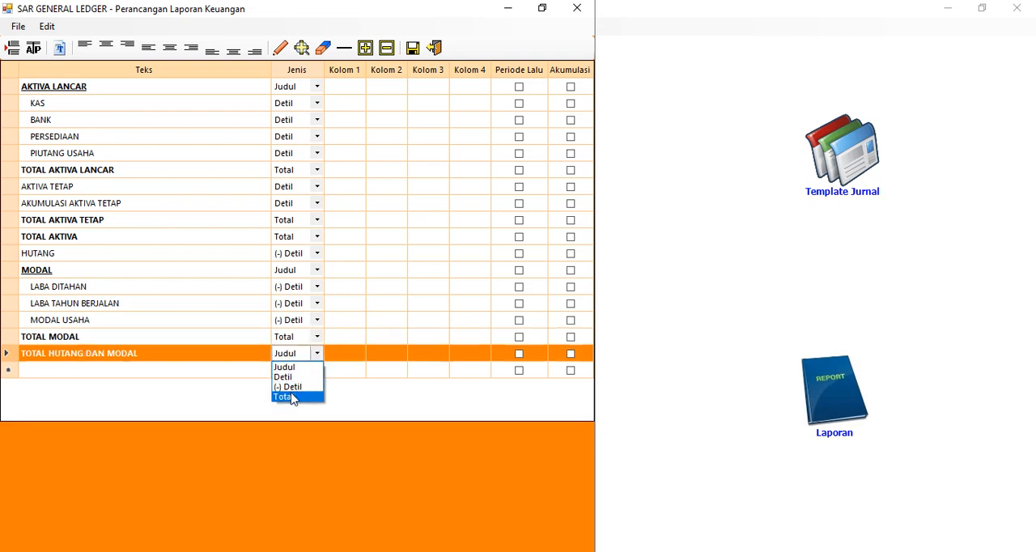
{"action": "left_click", "coordinate": [295, 397]}
Assign value positions in Kolom 1 to KAS, BANK, PERSEDIAAN and PIUTANG USAHA, with a single line below the PIUTANG USAHA value
{"action": "left_click", "coordinate": [348, 103]}
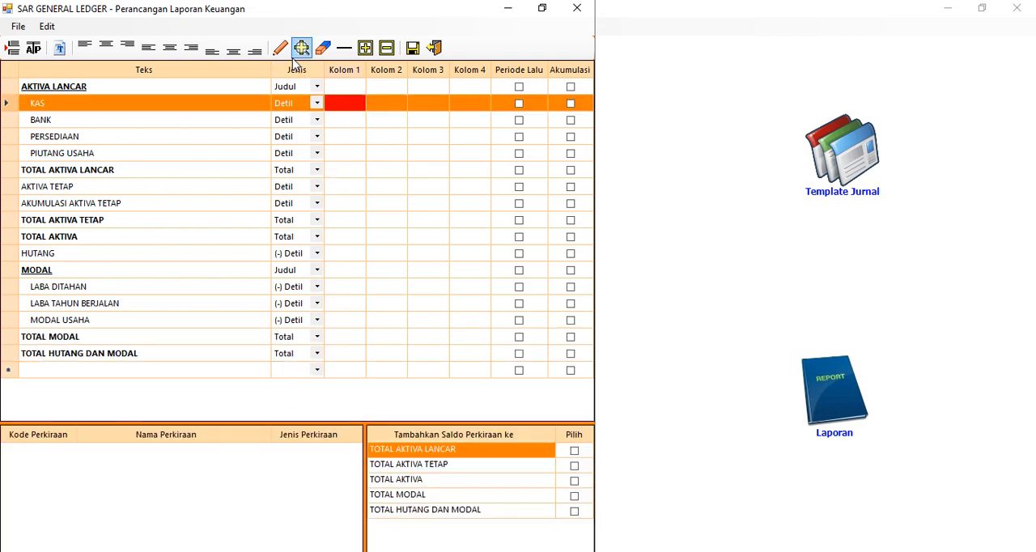
{"action": "left_click", "coordinate": [338, 122]}
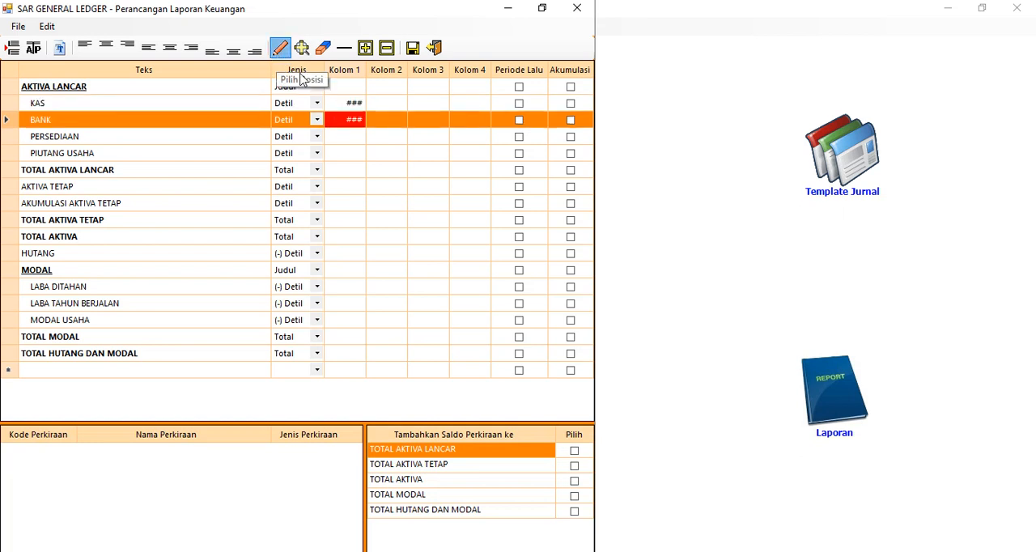
{"action": "left_click", "coordinate": [345, 139]}
{"action": "left_click", "coordinate": [279, 47]}
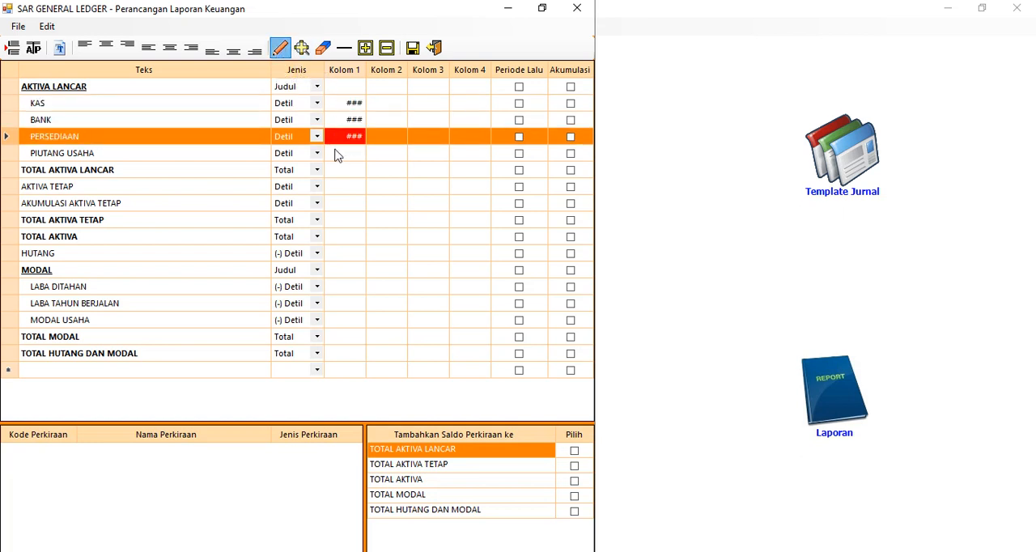
{"action": "left_click", "coordinate": [340, 154]}
{"action": "left_click", "coordinate": [279, 49]}
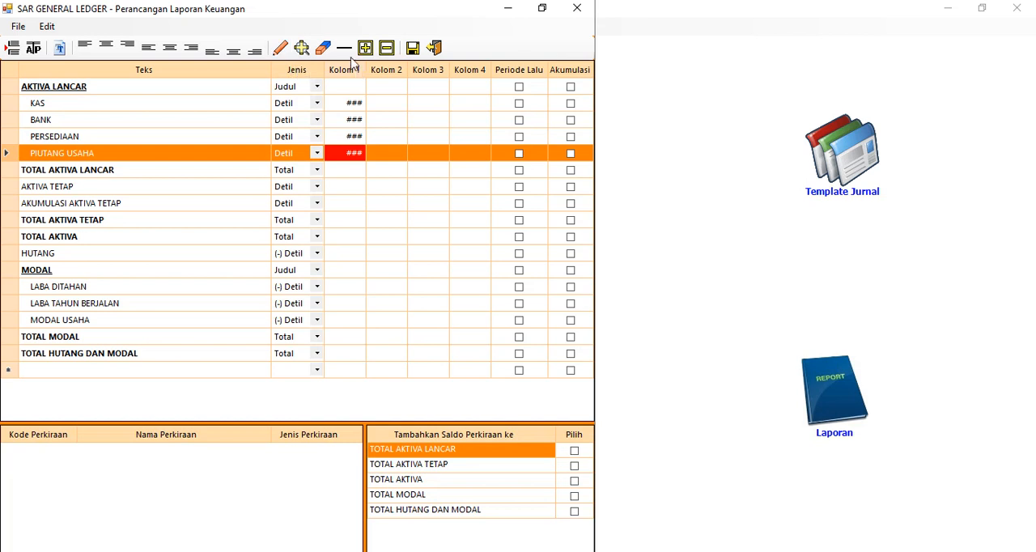
Assign value positions to TOTAL AKTIVA LANCAR in Kolom 2 and to AKTIVA TETAP and AKUMULASI AKTIVA TETAP in Kolom 1, underlining the last one
{"action": "left_click", "coordinate": [386, 170]}
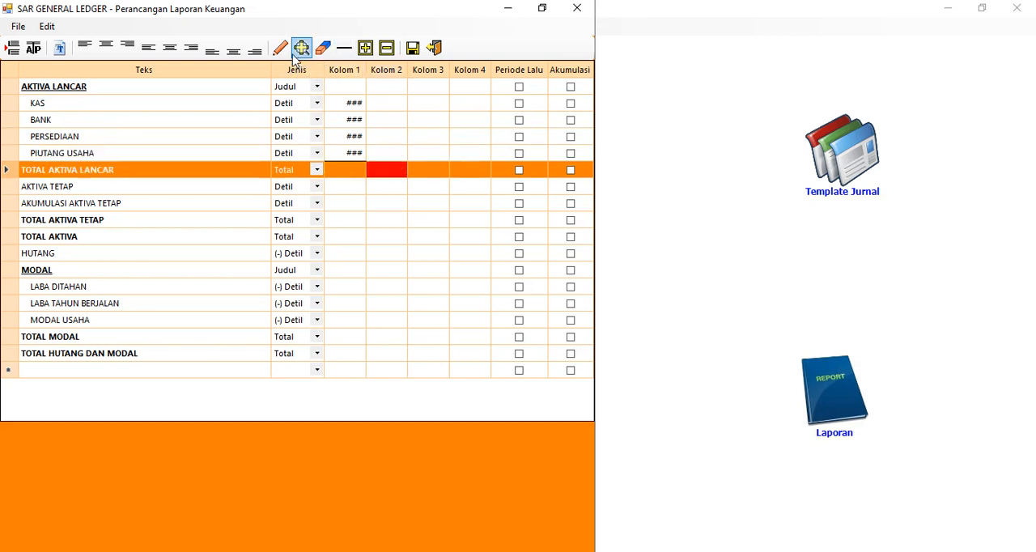
{"action": "left_click", "coordinate": [279, 47]}
{"action": "left_click", "coordinate": [358, 189]}
{"action": "left_click", "coordinate": [279, 47]}
{"action": "left_click", "coordinate": [343, 203]}
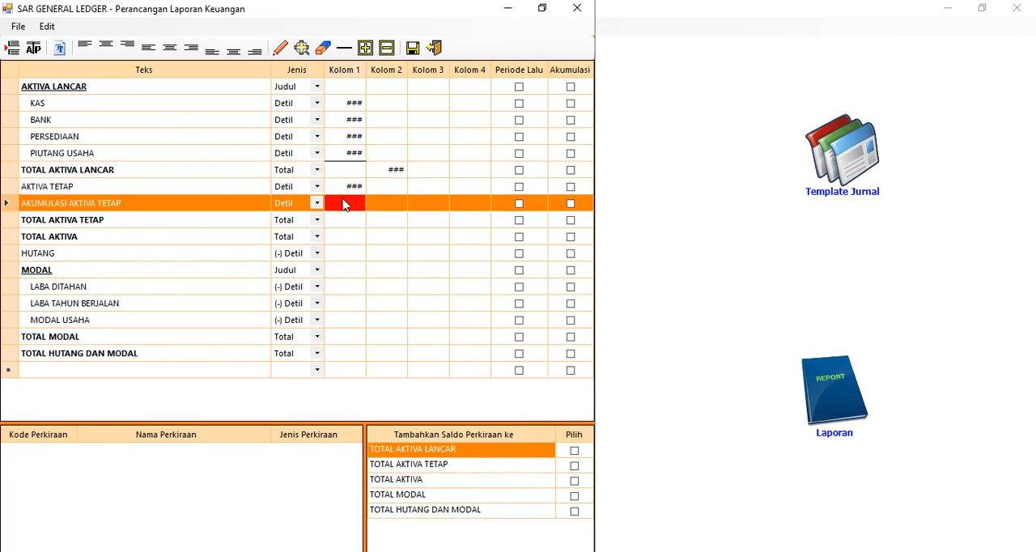
{"action": "left_click", "coordinate": [279, 47]}
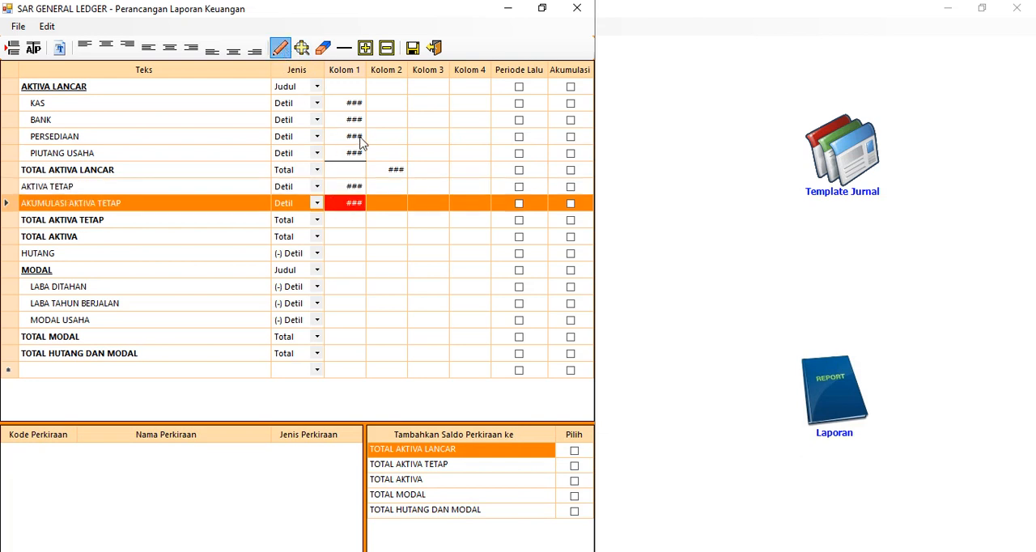
Assign value positions in Kolom 2 to the TOTAL AKTIVA TETAP and HUTANG rows
{"action": "left_click", "coordinate": [390, 220]}
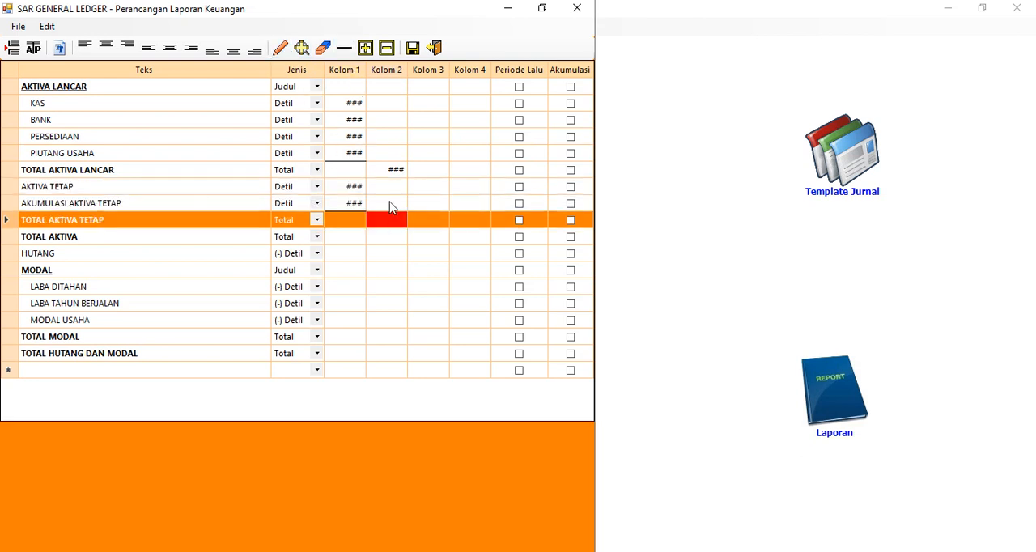
{"action": "left_click", "coordinate": [280, 47]}
{"action": "left_click", "coordinate": [383, 252]}
{"action": "left_click", "coordinate": [279, 47]}
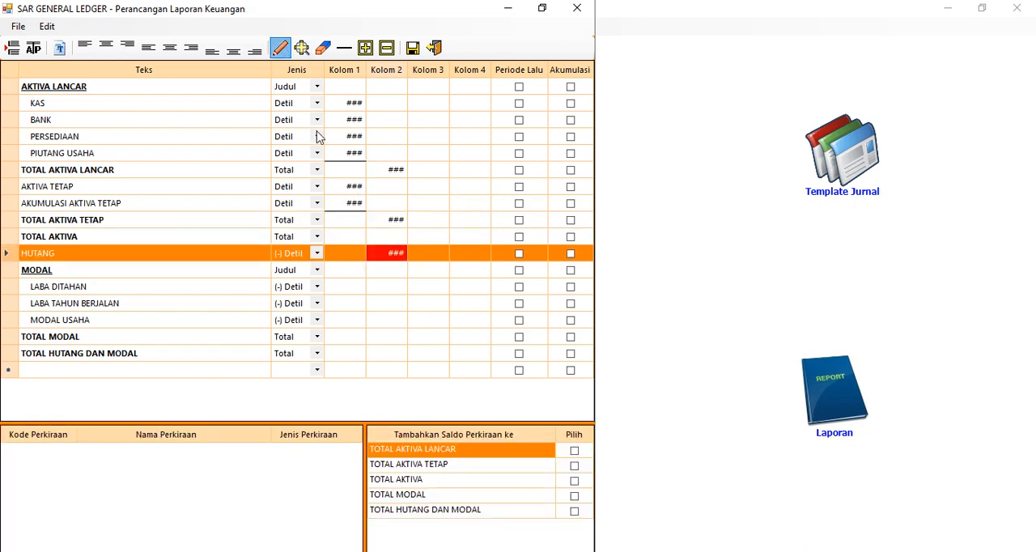
Assign value positions in Kolom 1 to LABA DITAHAN, LABA TAHUN BERJALAN and MODAL USAHA, with a line below the MODAL USAHA value
{"action": "left_click", "coordinate": [351, 286]}
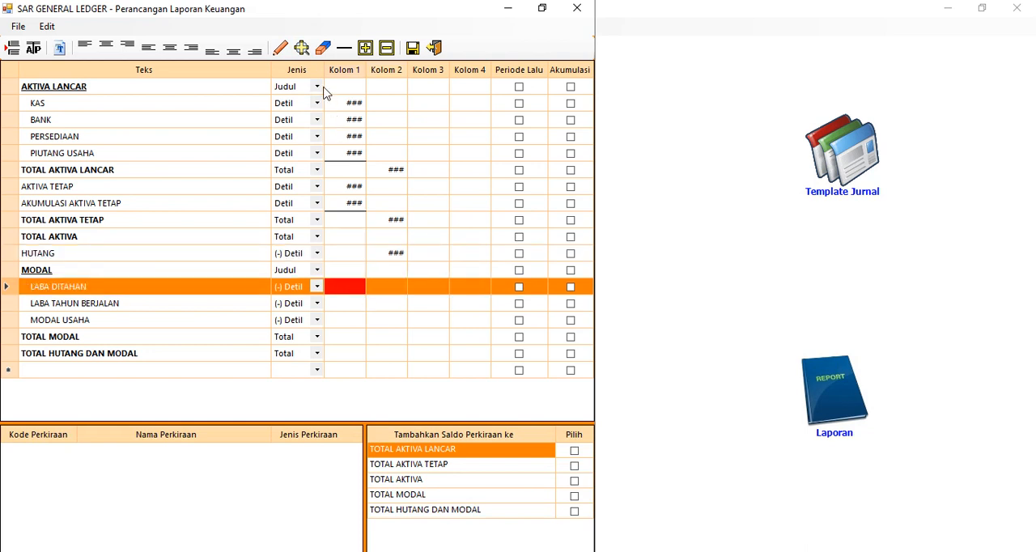
{"action": "left_click", "coordinate": [279, 47]}
{"action": "left_click", "coordinate": [346, 307]}
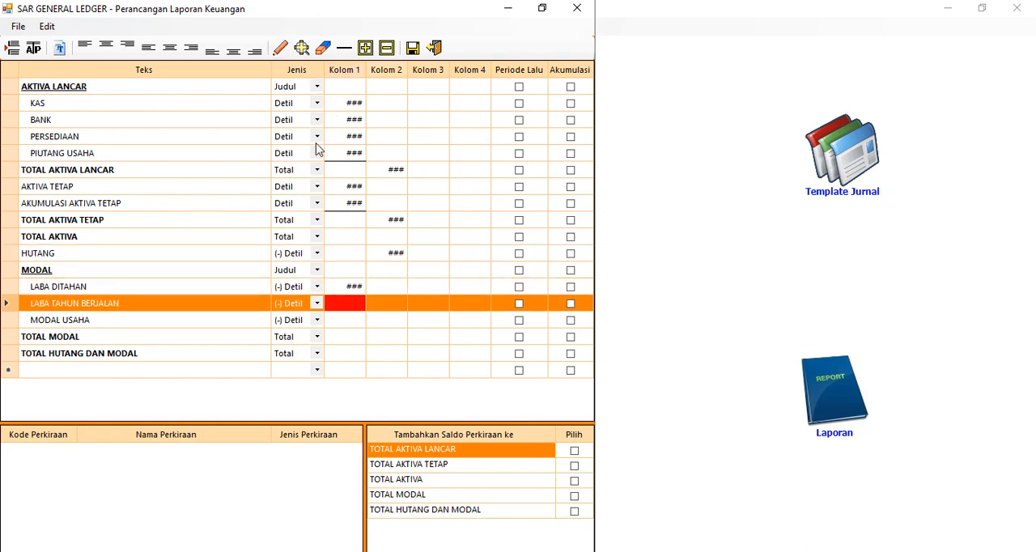
{"action": "left_click", "coordinate": [279, 47]}
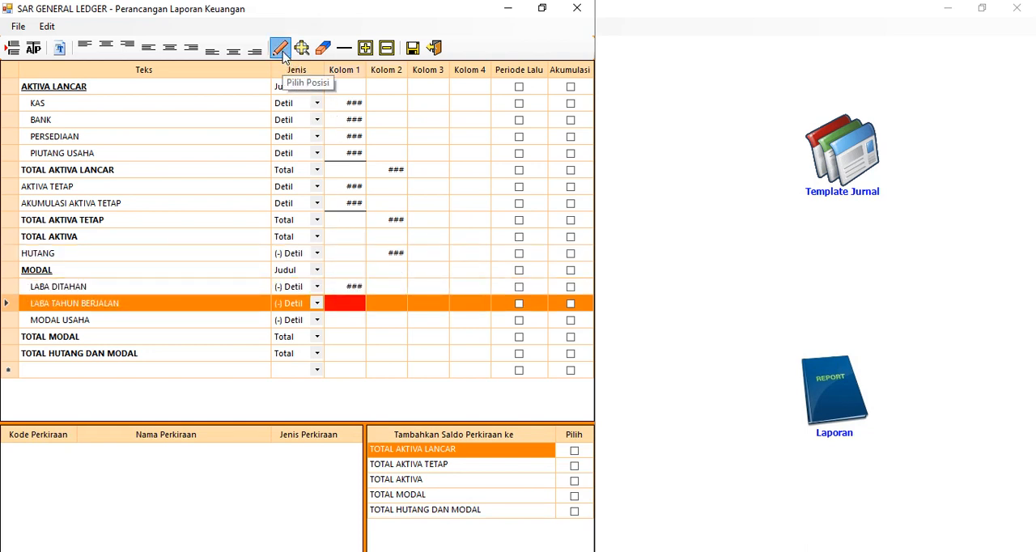
{"action": "left_click", "coordinate": [348, 324]}
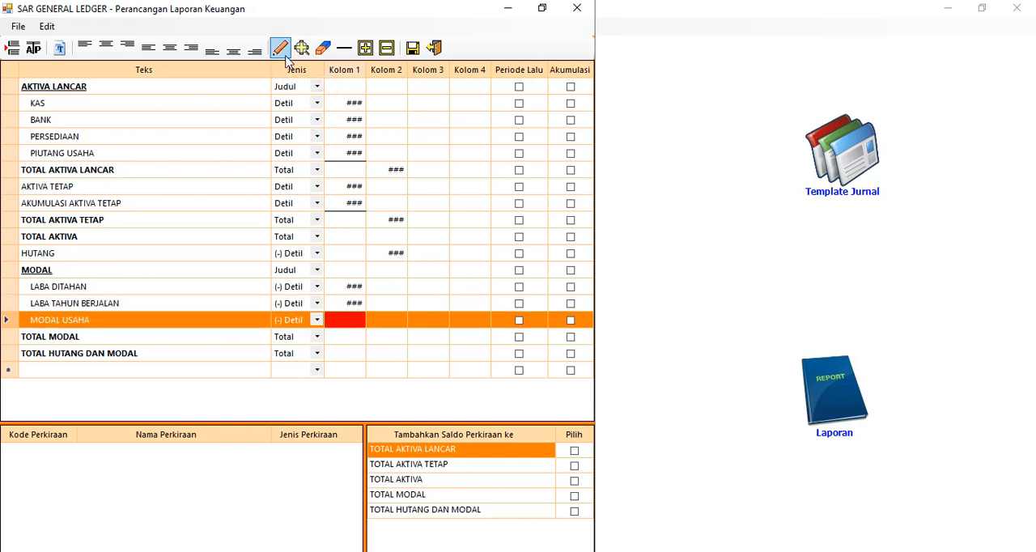
{"action": "left_click", "coordinate": [280, 47]}
Assign value positions in Kolom 2 to TOTAL MODAL and TOTAL HUTANG DAN MODAL, with a line below the TOTAL MODAL value
{"action": "left_click", "coordinate": [396, 338]}
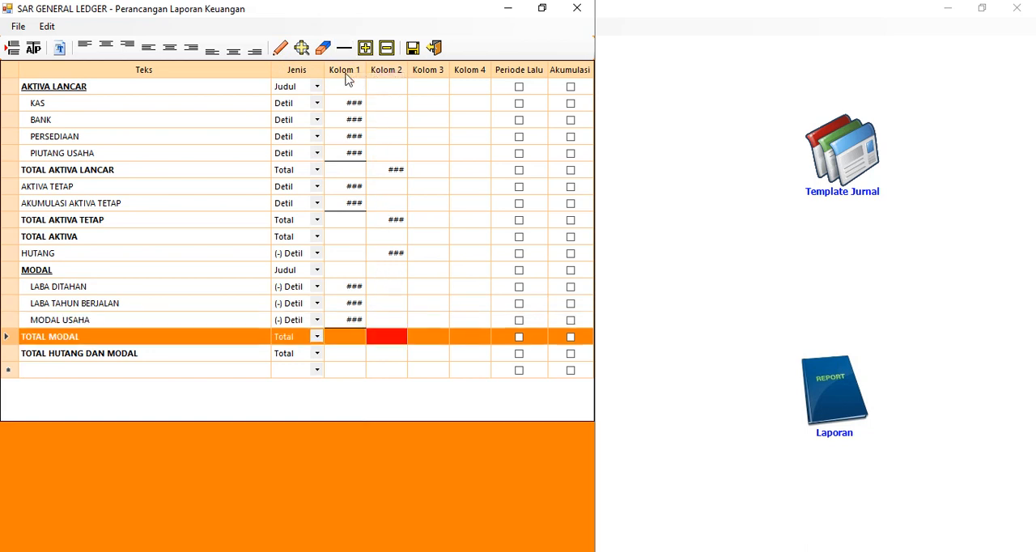
{"action": "left_click", "coordinate": [279, 47]}
{"action": "left_click", "coordinate": [344, 49]}
{"action": "left_click", "coordinate": [401, 354]}
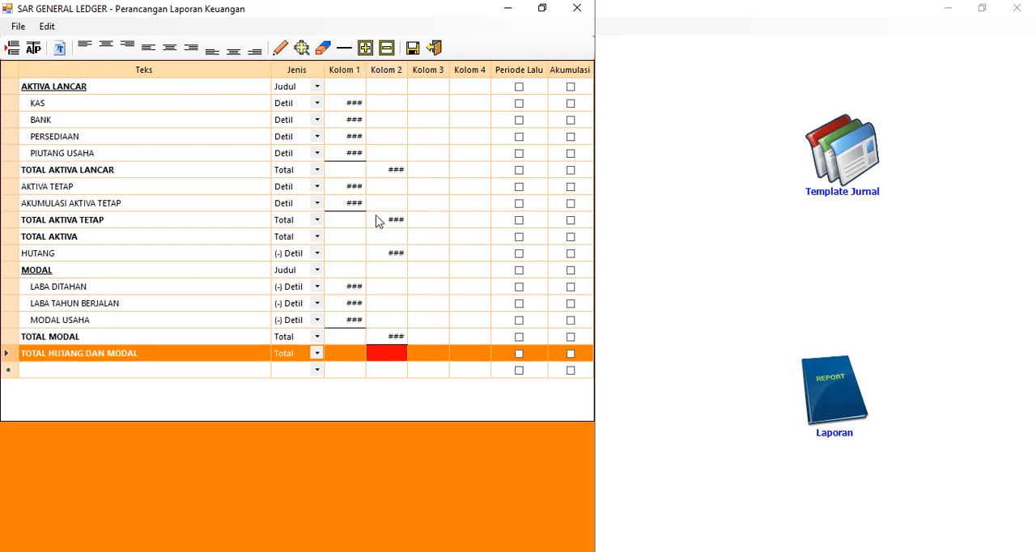
{"action": "left_click", "coordinate": [281, 50]}
Restore the report designer window to a smaller size and add accounts 0.101 Kas Kecil and 0.102 Kas Besar to the KAS row
{"action": "left_click", "coordinate": [228, 107]}
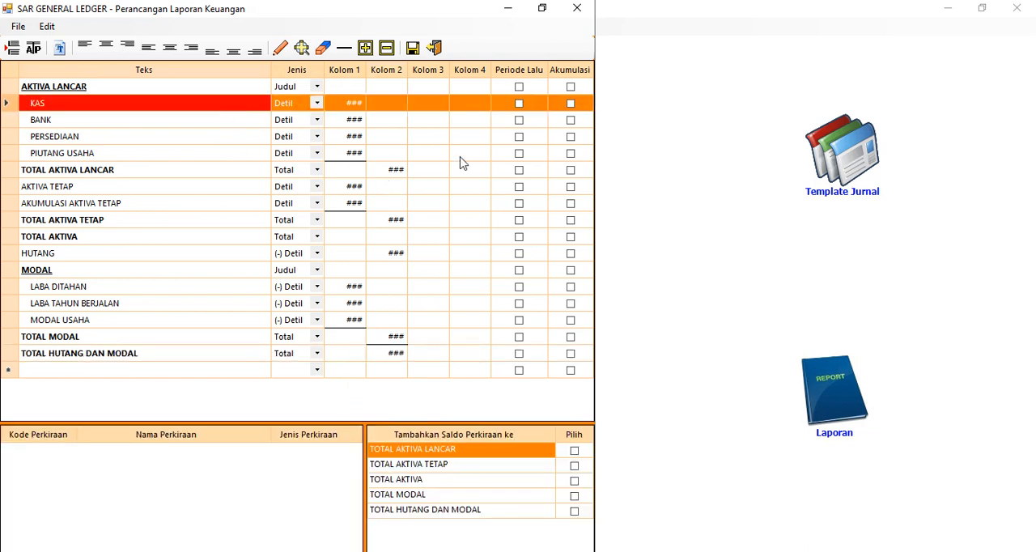
{"action": "left_click", "coordinate": [544, 9]}
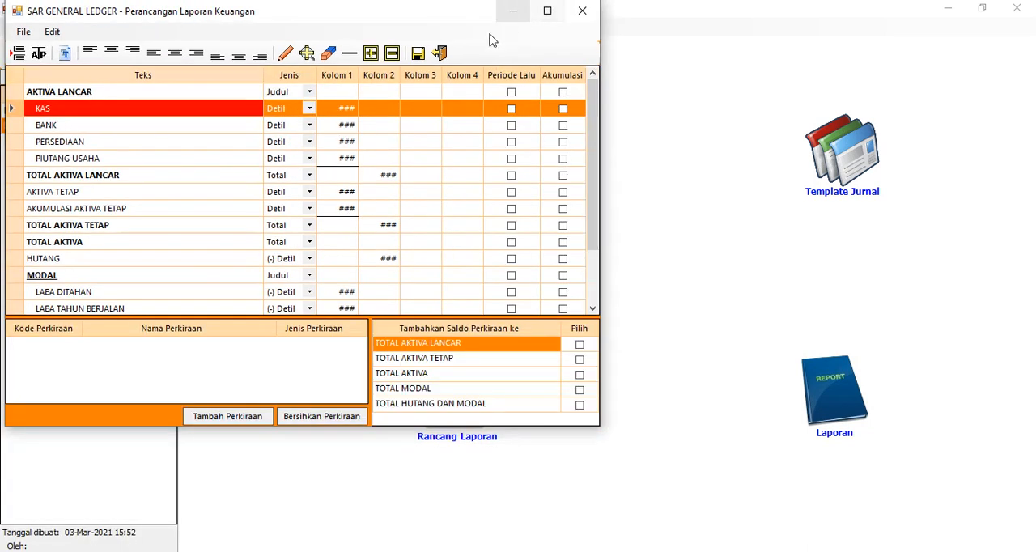
{"action": "left_click", "coordinate": [247, 427]}
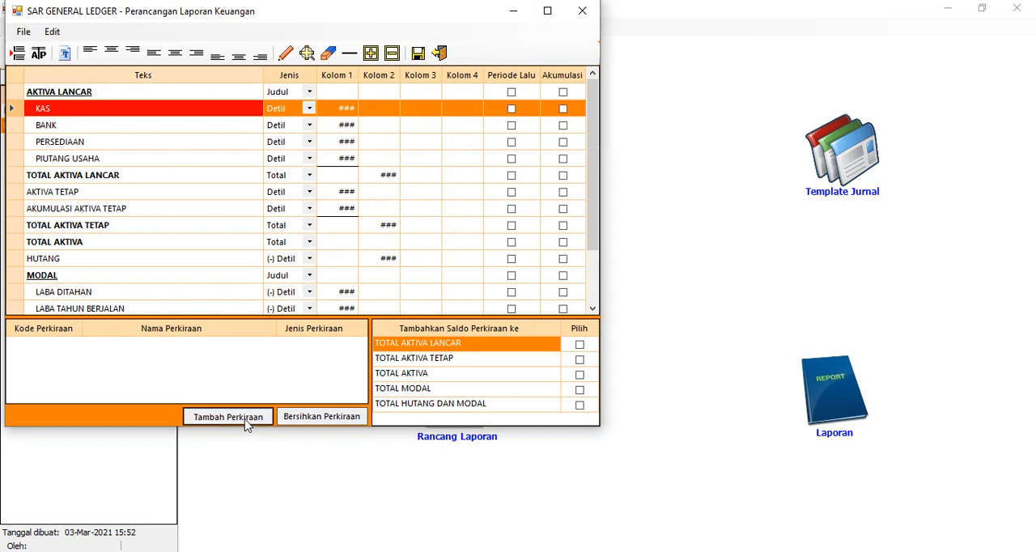
{"action": "left_click", "coordinate": [164, 132]}
{"action": "key", "text": "Return"}
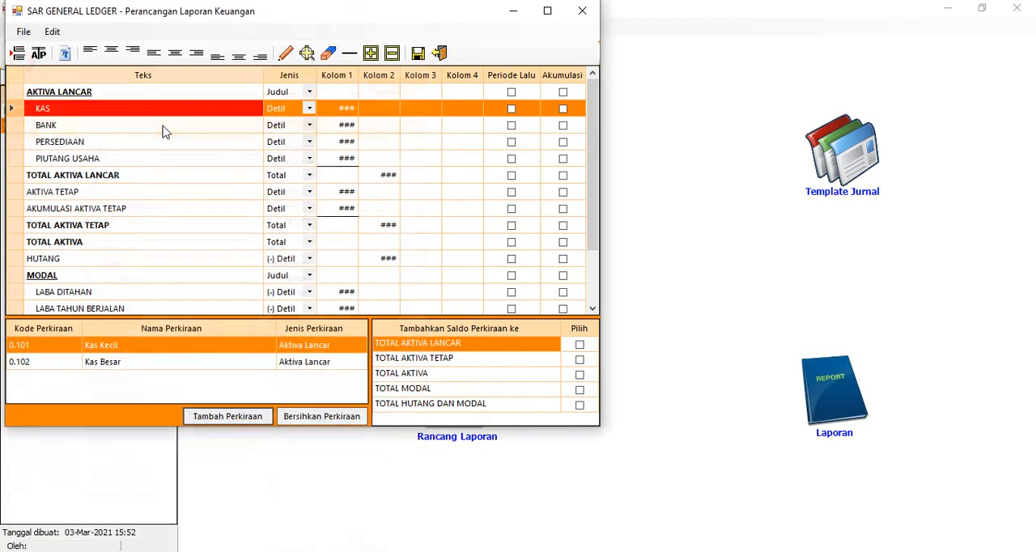
Add account 1.103 Bank BCA to the BANK row
{"action": "left_click", "coordinate": [132, 128]}
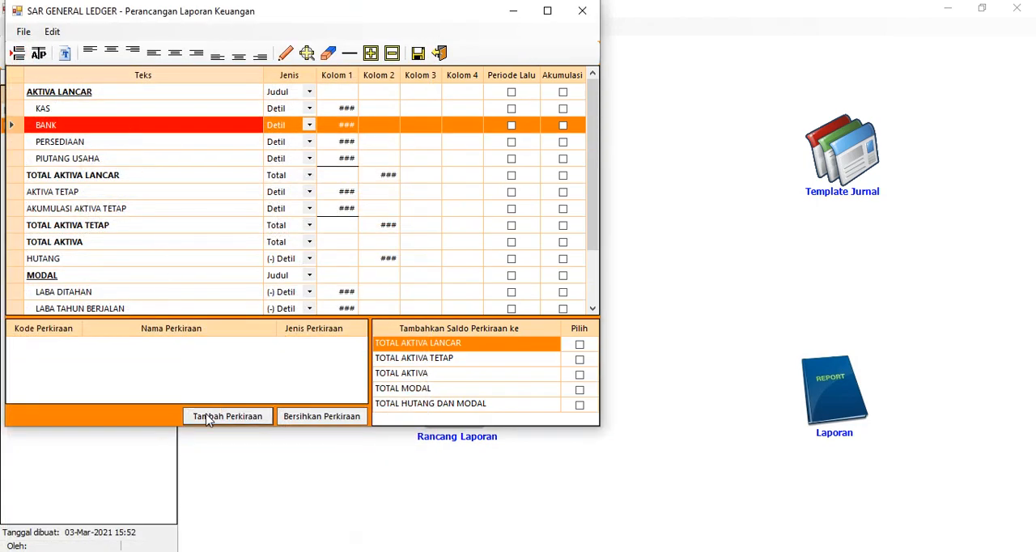
{"action": "left_click", "coordinate": [227, 416]}
{"action": "double_click", "coordinate": [143, 111]}
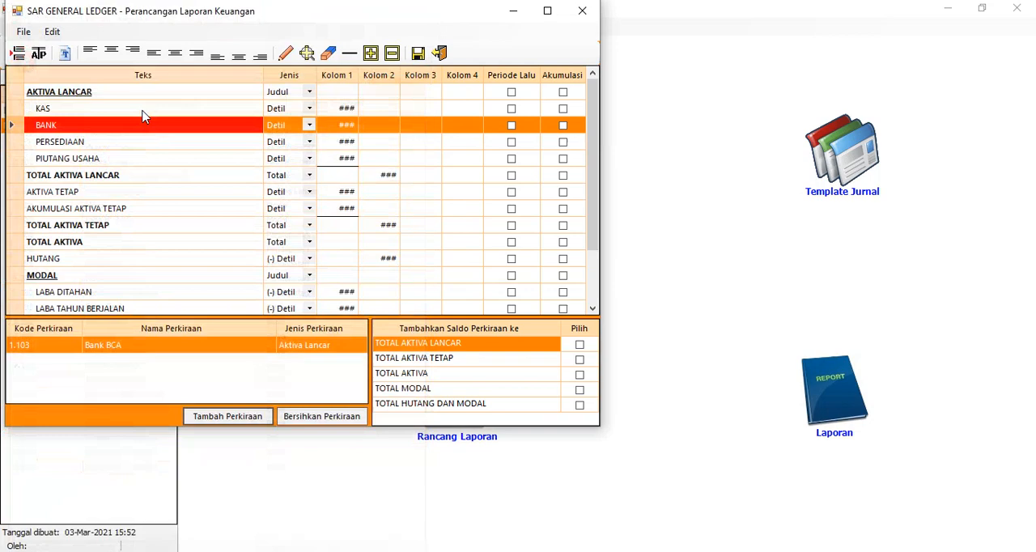
Add account 1.211 Persediaan Barang to the BANK row and delete it from that row again
{"action": "left_click", "coordinate": [227, 416]}
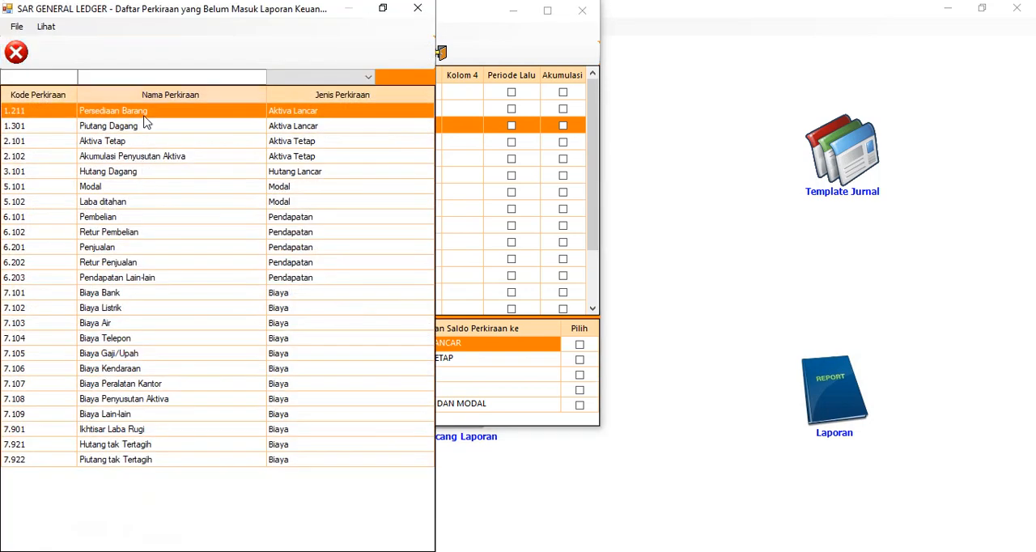
{"action": "double_click", "coordinate": [144, 120]}
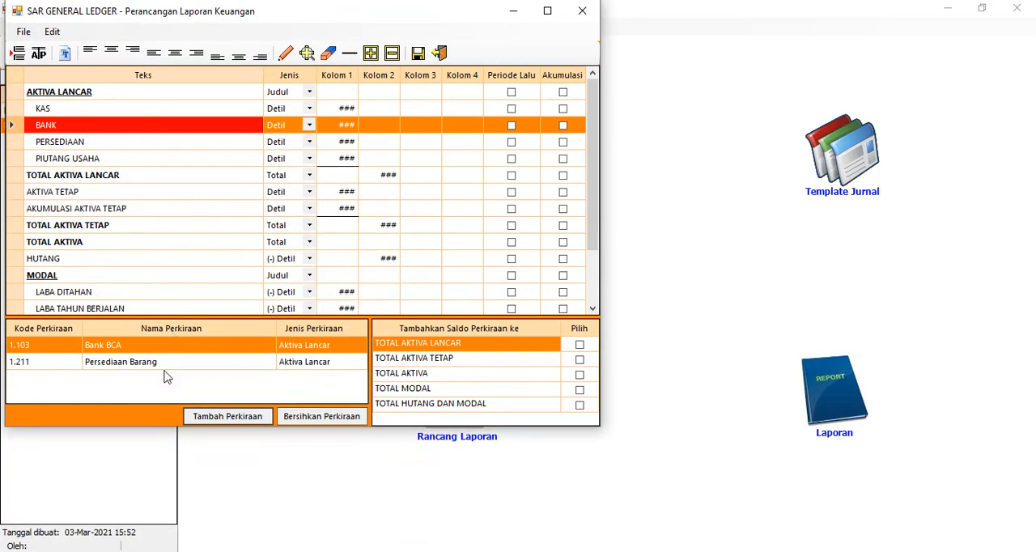
{"action": "left_click", "coordinate": [167, 365]}
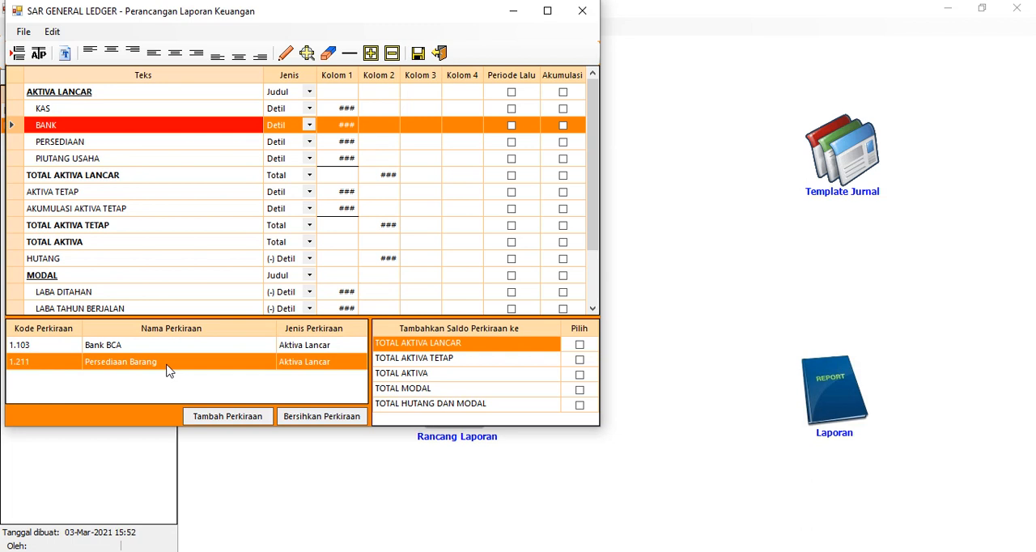
{"action": "key", "text": "Delete"}
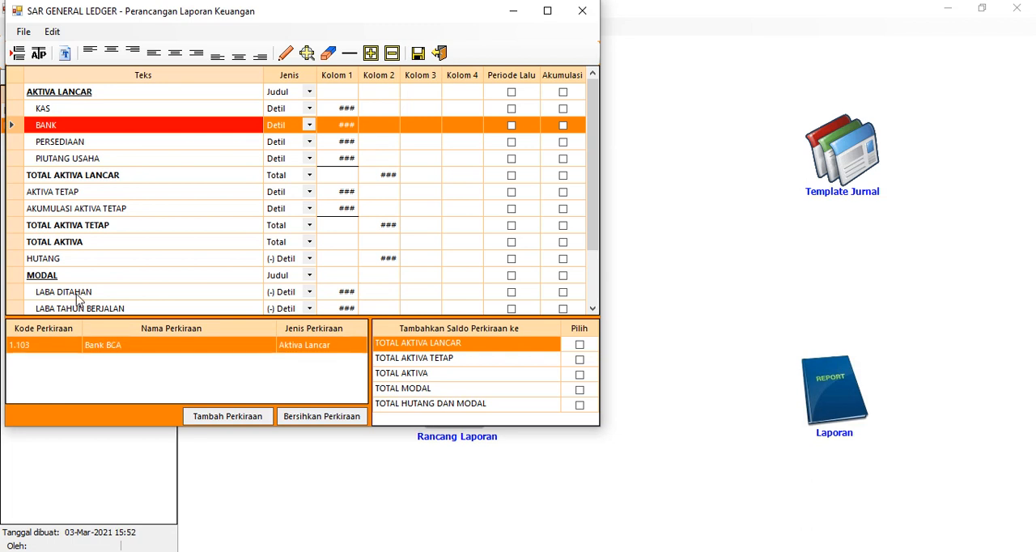
Add account 1.211 Persediaan Barang to the PERSEDIAAN row and 1.301 Piutang Dagang to the PIUTANG USAHA row
{"action": "left_click", "coordinate": [87, 110]}
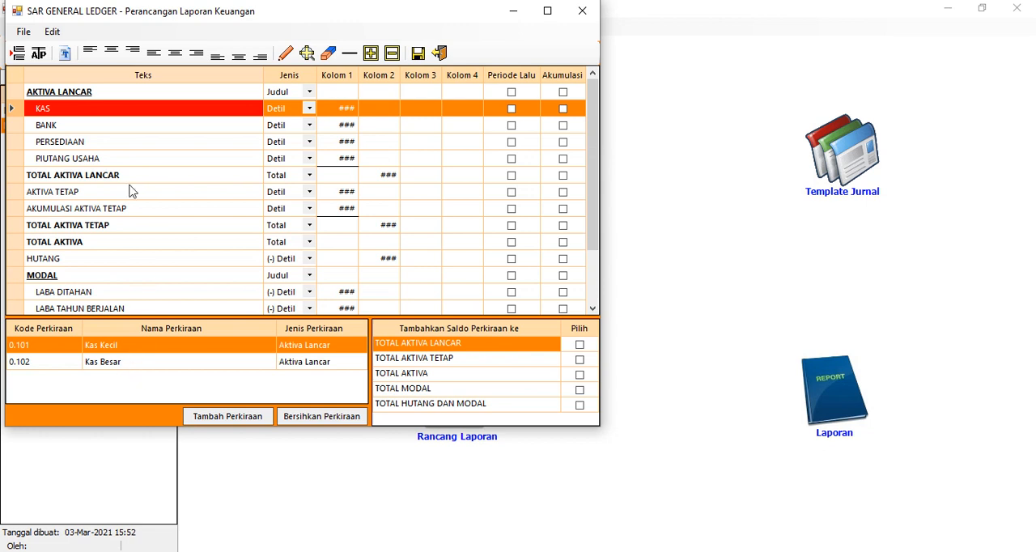
{"action": "left_click", "coordinate": [116, 128]}
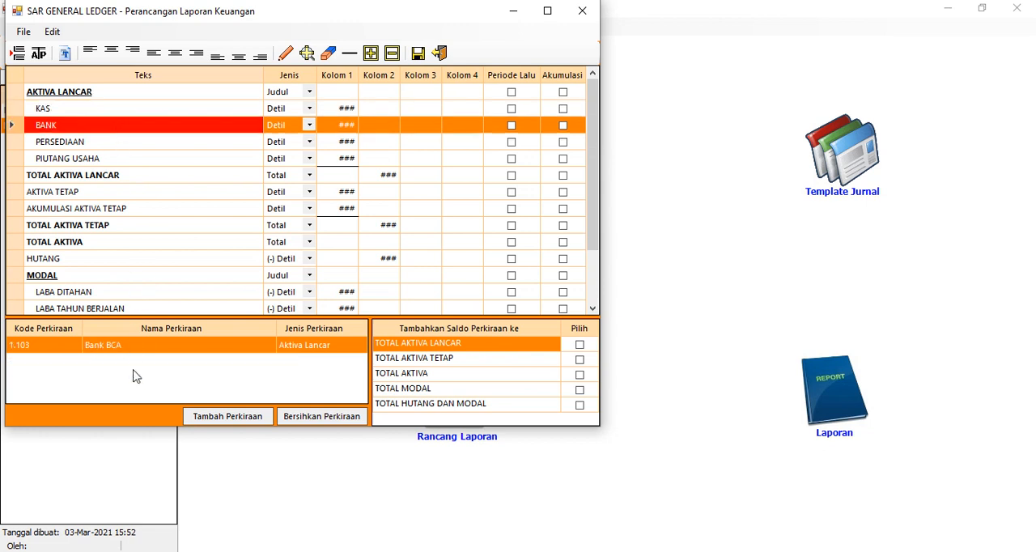
{"action": "left_click", "coordinate": [93, 144]}
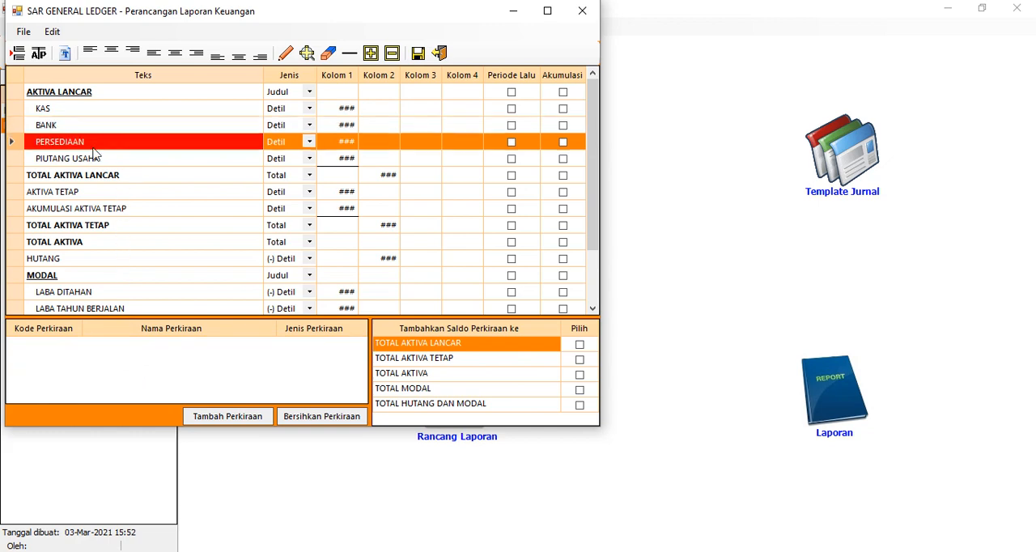
{"action": "left_click", "coordinate": [227, 416]}
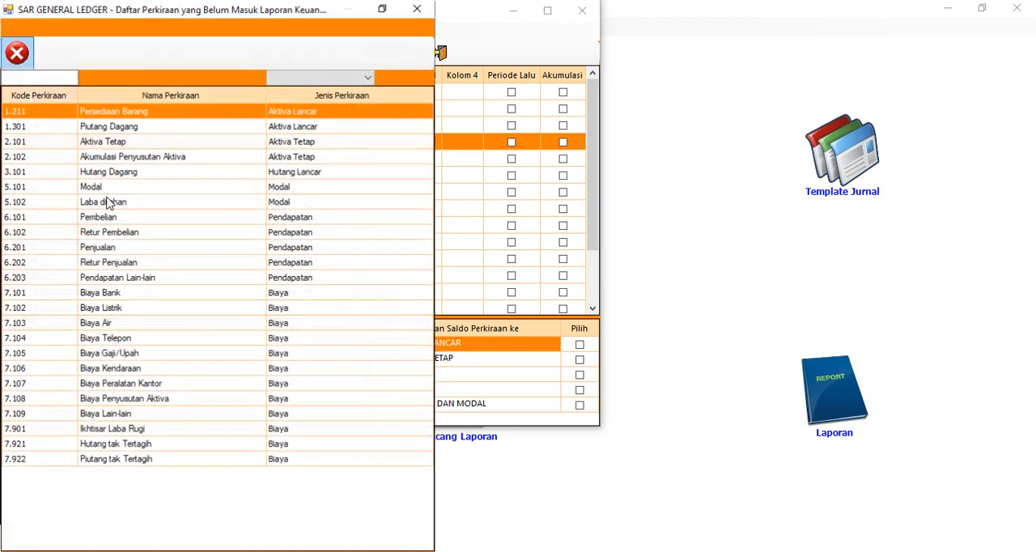
{"action": "double_click", "coordinate": [132, 117]}
{"action": "left_click", "coordinate": [113, 159]}
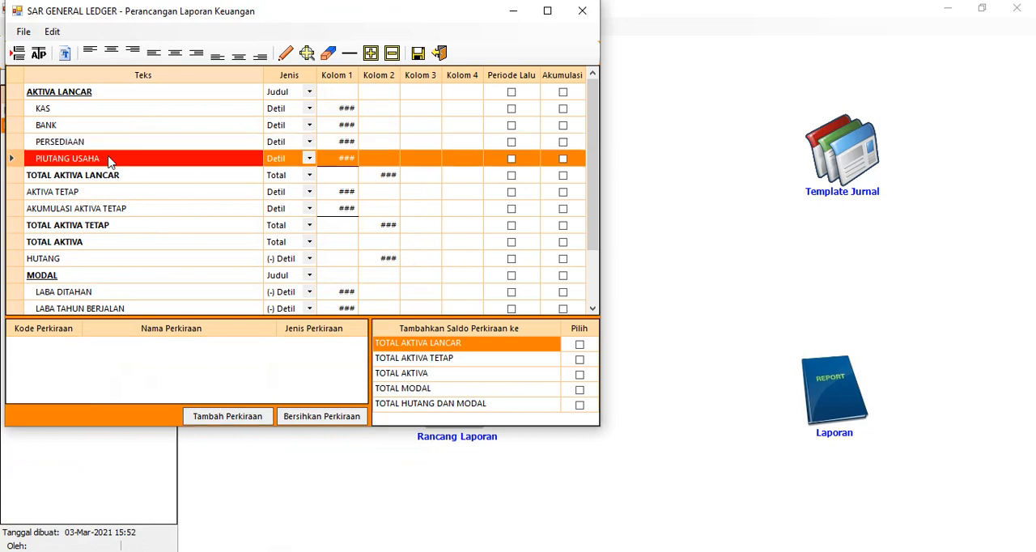
{"action": "left_click", "coordinate": [197, 414]}
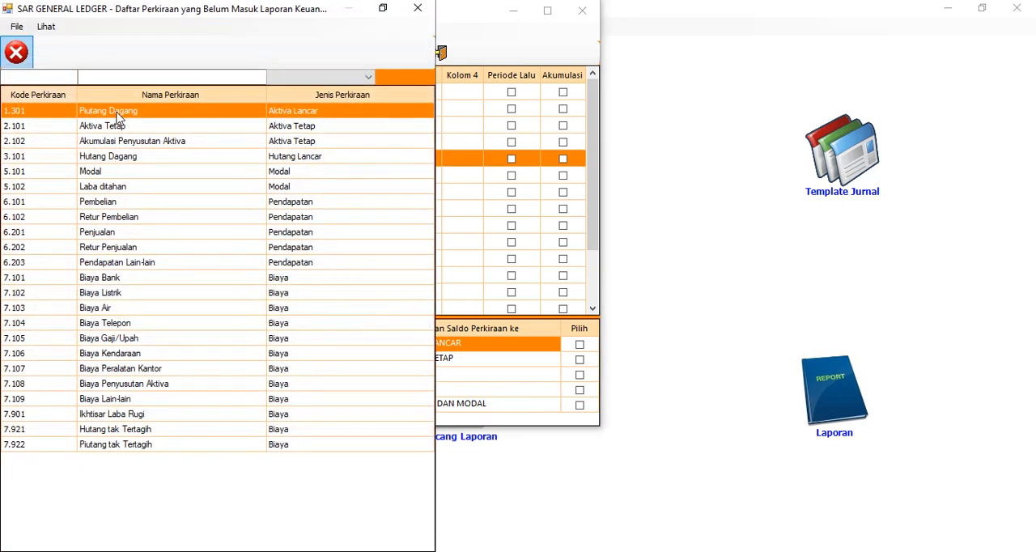
{"action": "double_click", "coordinate": [117, 115]}
Add account 2.101 Aktiva Tetap to the AKTIVA TETAP row and 2.102 Akumulasi Penyusutan Aktiva to the AKUMULASI AKTIVA TETAP row
{"action": "left_click", "coordinate": [111, 192]}
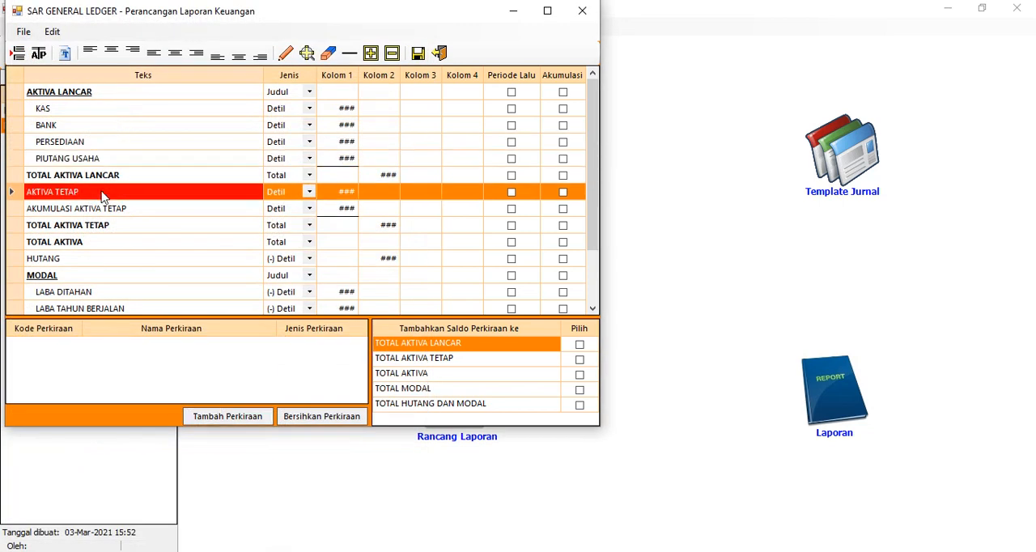
{"action": "left_click", "coordinate": [219, 416]}
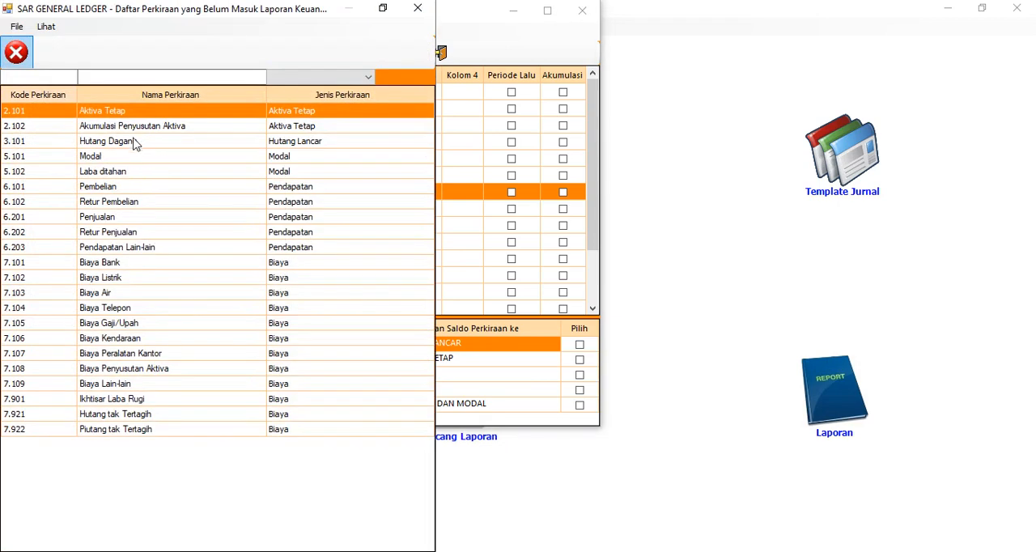
{"action": "double_click", "coordinate": [134, 114]}
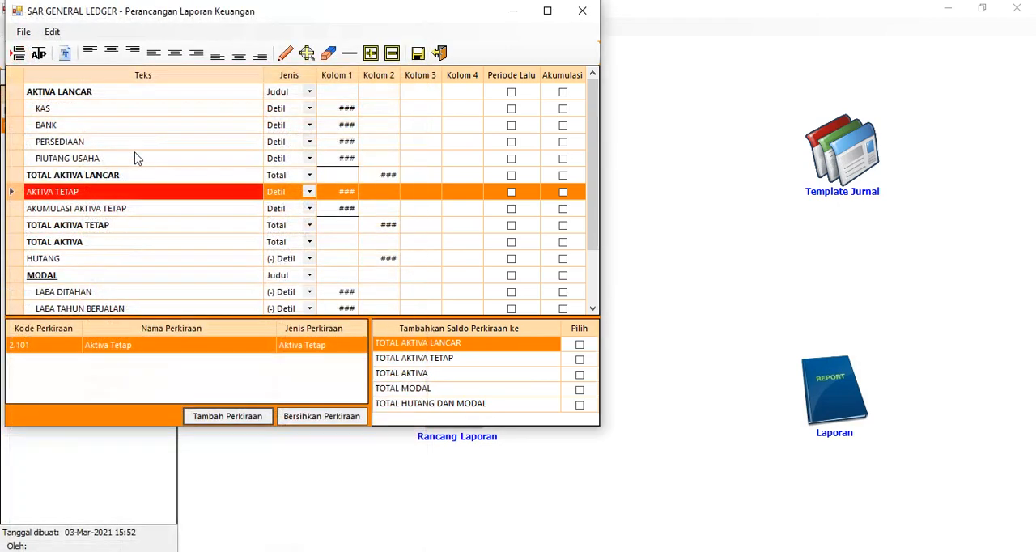
{"action": "left_click", "coordinate": [120, 212]}
{"action": "left_click", "coordinate": [204, 421]}
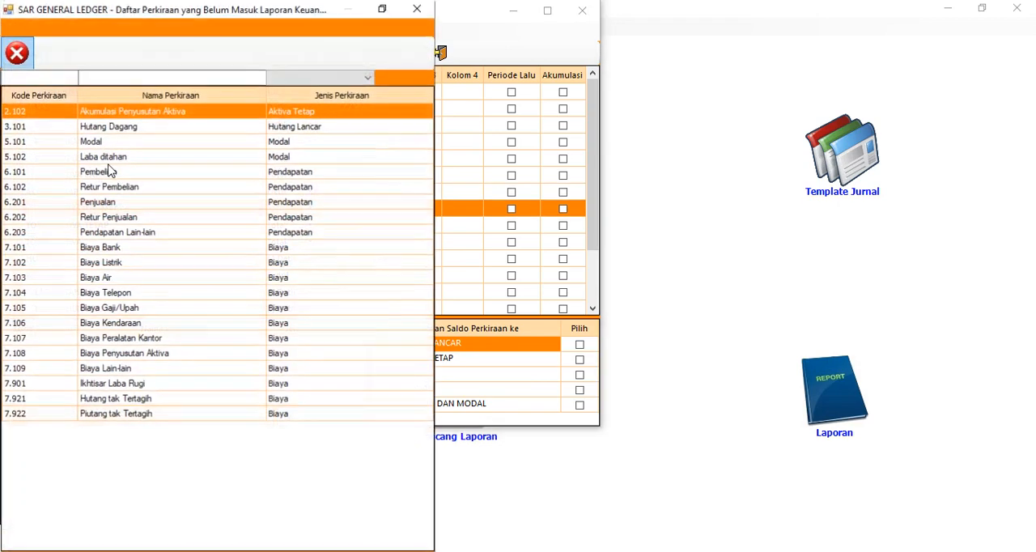
{"action": "double_click", "coordinate": [115, 116]}
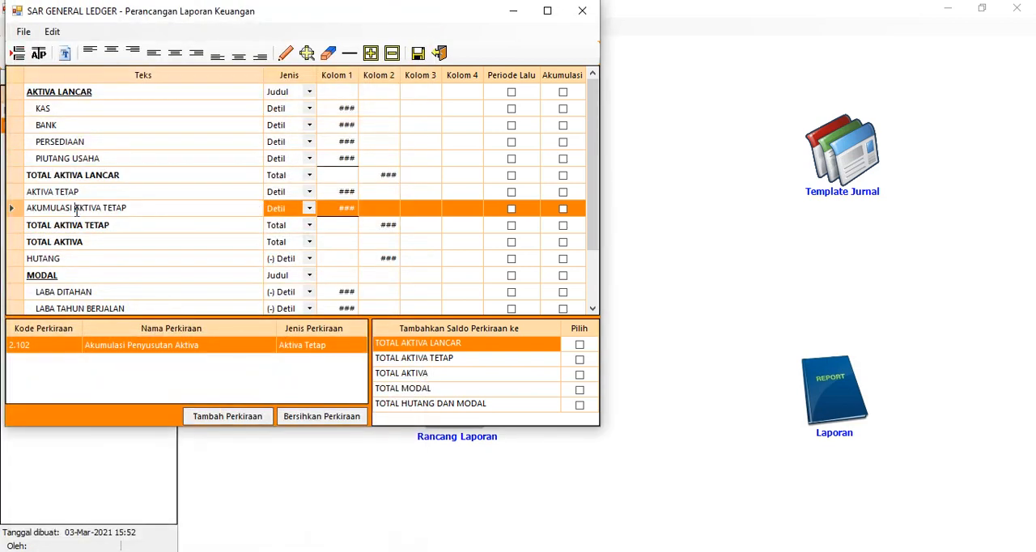
Change the text of the accumulated depreciation row to AKUMULASI PENYUSUTAN AKTIVA TETAP
{"action": "type", "text": "PENYUSUT"}
{"action": "type", "text": "AN"}
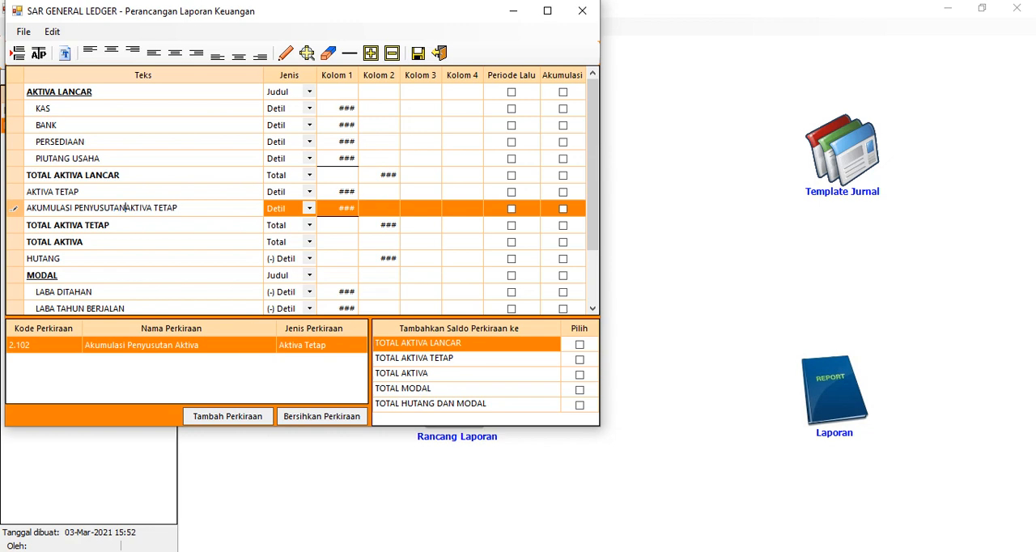
{"action": "left_click", "coordinate": [120, 241]}
{"action": "left_click", "coordinate": [149, 208]}
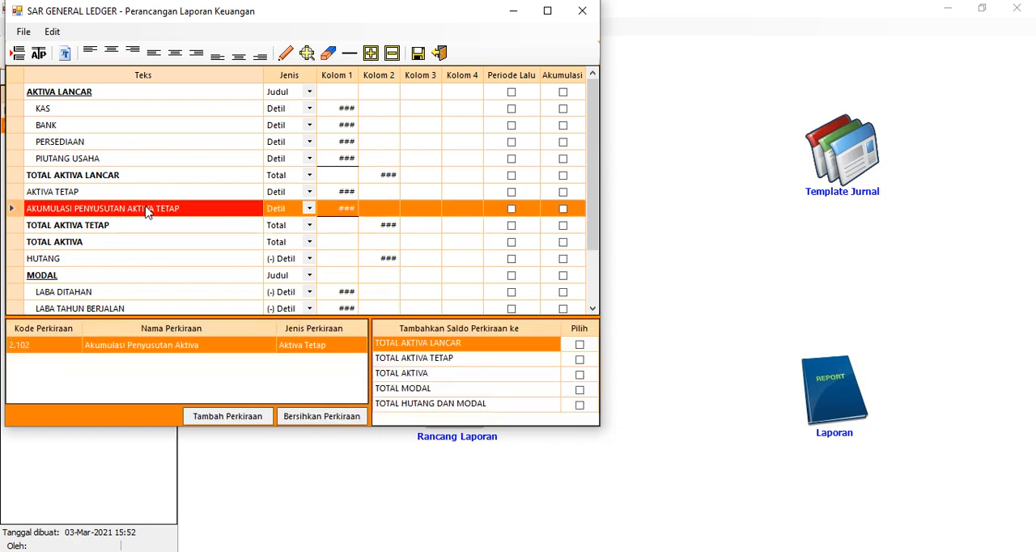
Add account 3.101 Hutang Dagang to the HUTANG row
{"action": "left_click", "coordinate": [111, 259]}
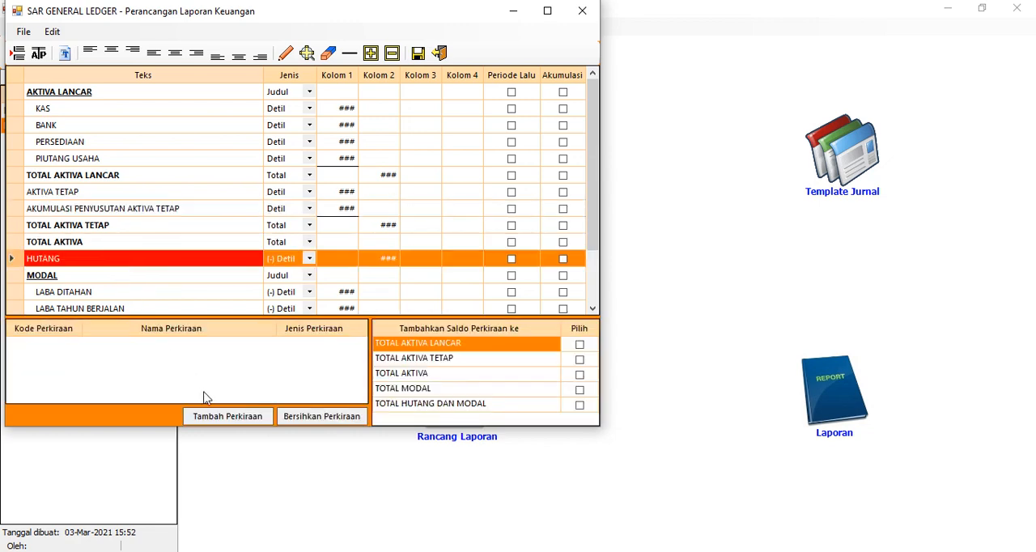
{"action": "left_click", "coordinate": [212, 416]}
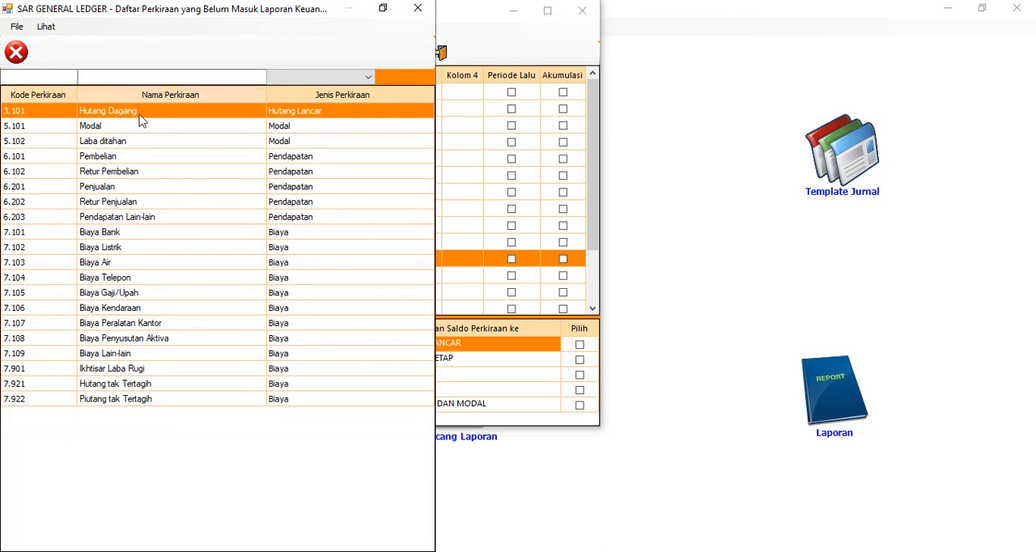
{"action": "double_click", "coordinate": [143, 113]}
Add account 5.101 Modal to the MODAL USAHA row
{"action": "left_click", "coordinate": [87, 294]}
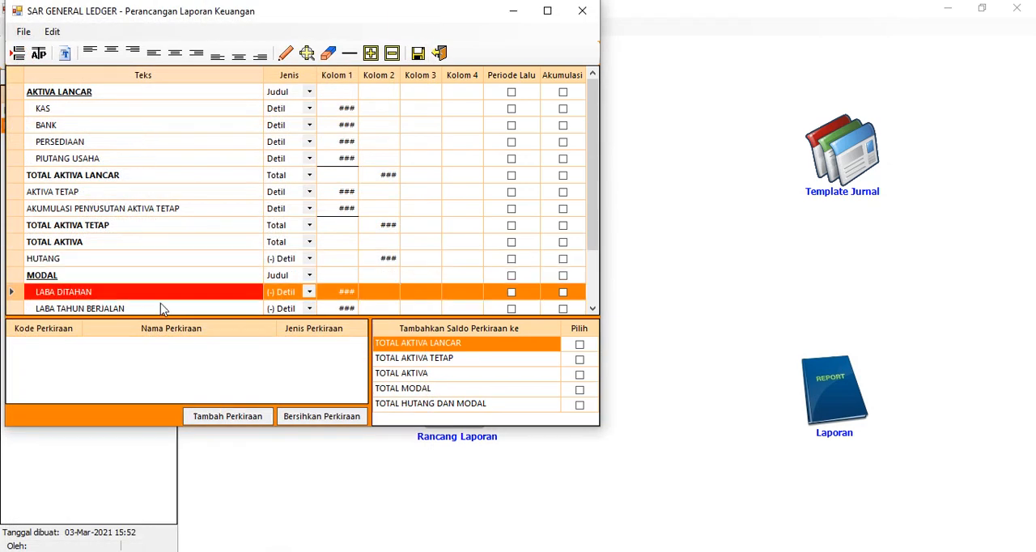
{"action": "scroll", "coordinate": [142, 291], "scroll_direction": "down", "scroll_amount": 2}
{"action": "left_click", "coordinate": [113, 243]}
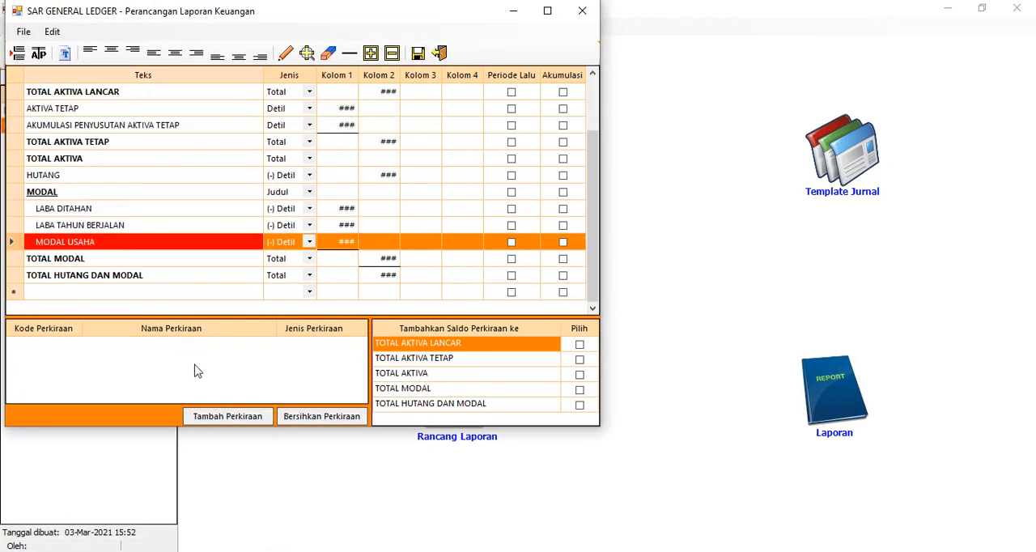
{"action": "left_click", "coordinate": [214, 414]}
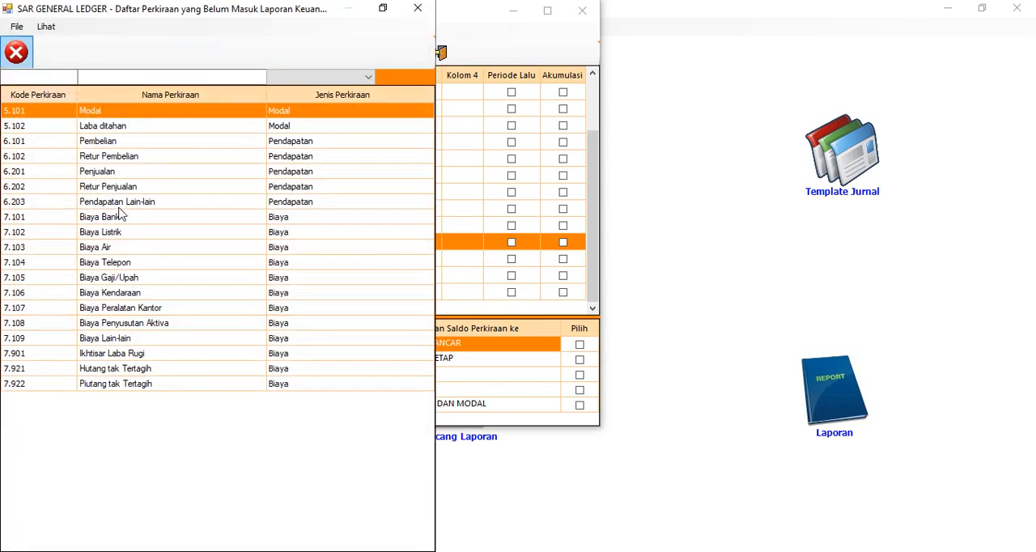
{"action": "double_click", "coordinate": [124, 115]}
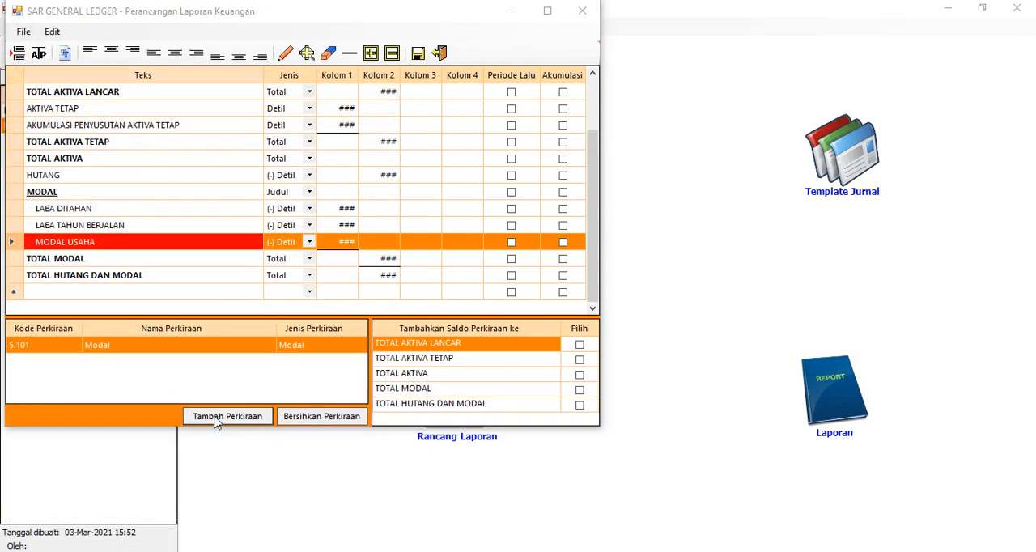
Add account 5.102 Laba ditahan to the LABA DITAHAN row
{"action": "left_click", "coordinate": [217, 419]}
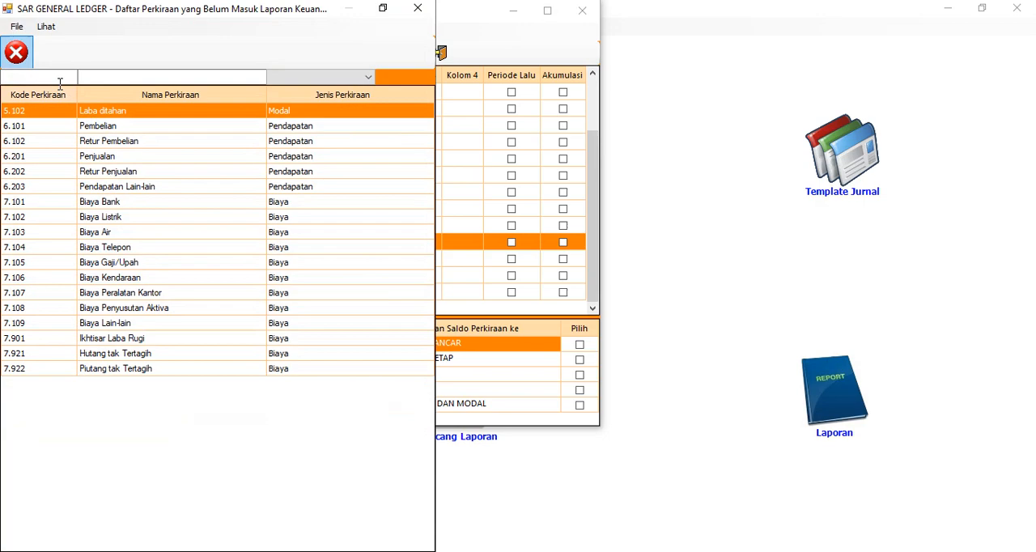
{"action": "left_click", "coordinate": [16, 52]}
{"action": "left_click", "coordinate": [85, 210]}
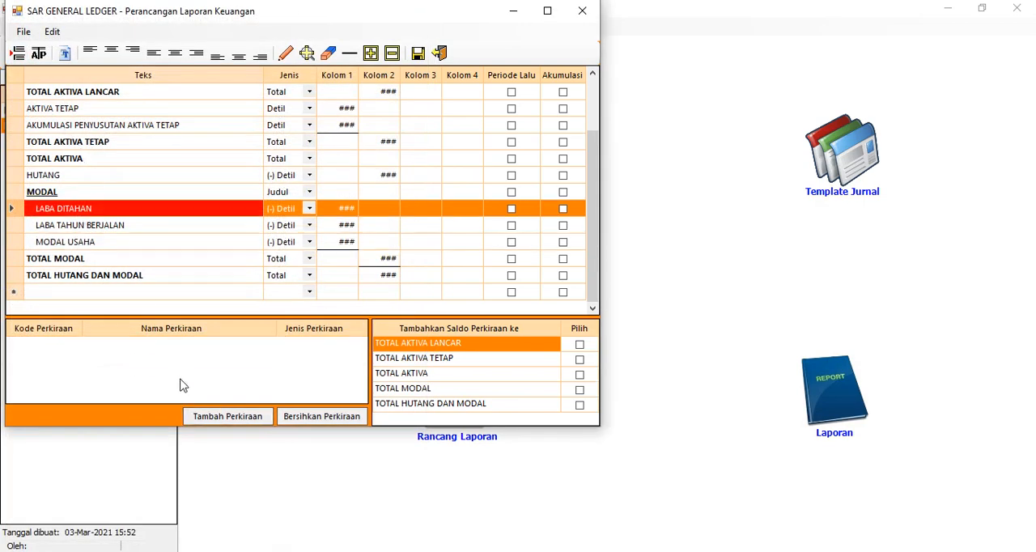
{"action": "left_click", "coordinate": [201, 418]}
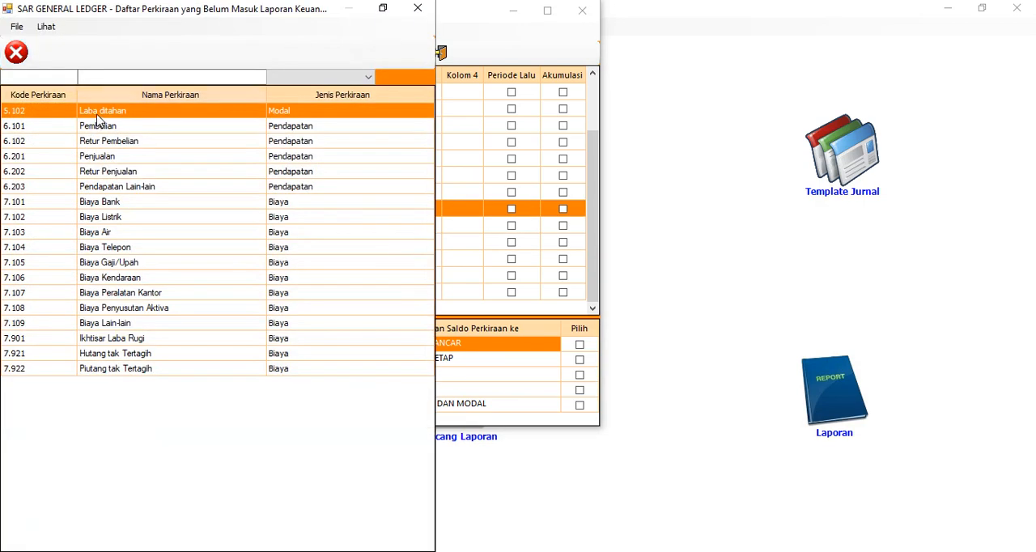
{"action": "double_click", "coordinate": [97, 114]}
Try adding all remaining accounts, 6.101 Pembelian through 7.922 Piutang tak Tertagih, to the LABA TAHUN BERJALAN row and clear that row's account list
{"action": "left_click", "coordinate": [120, 224]}
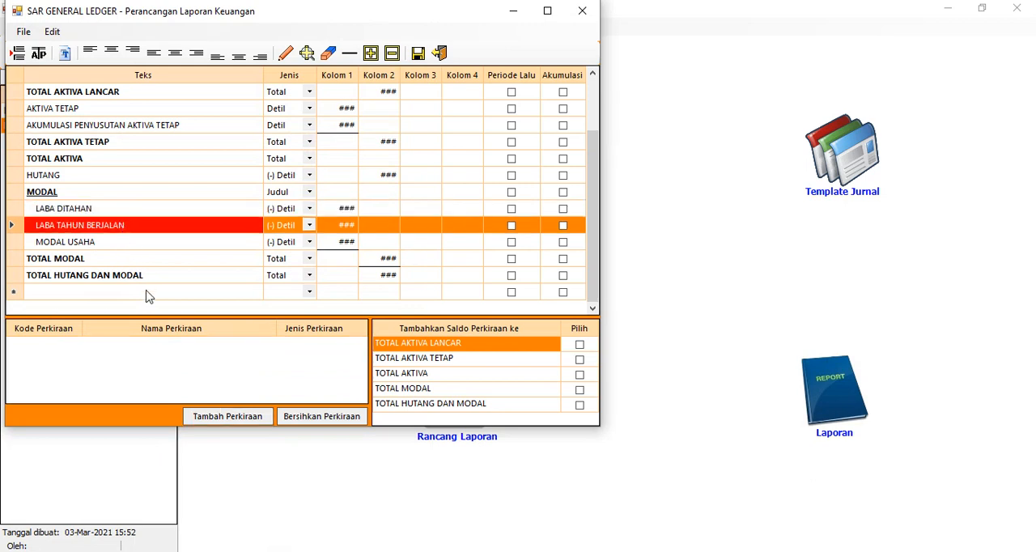
{"action": "left_click", "coordinate": [208, 418]}
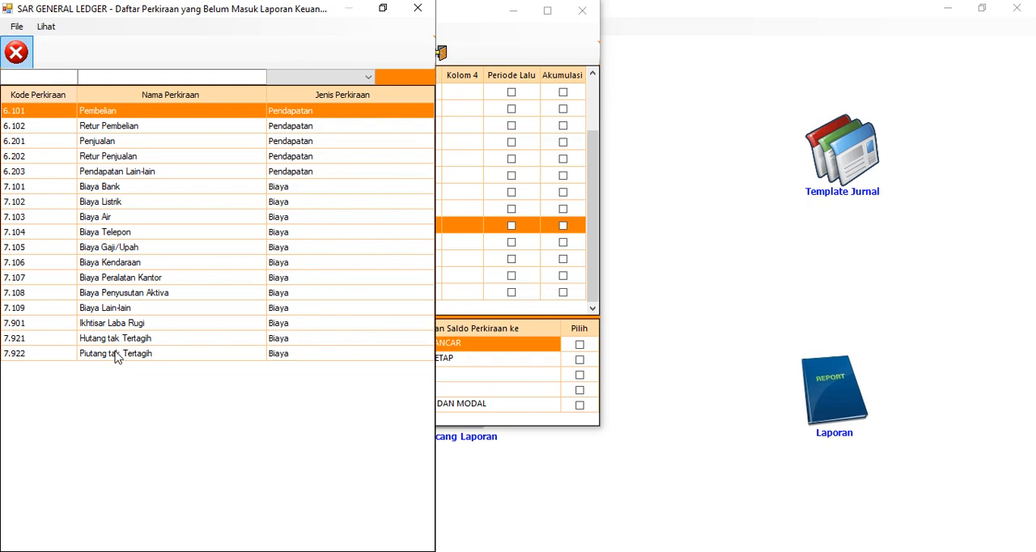
{"action": "left_click", "coordinate": [115, 356], "text": "shift"}
{"action": "key", "text": "Return"}
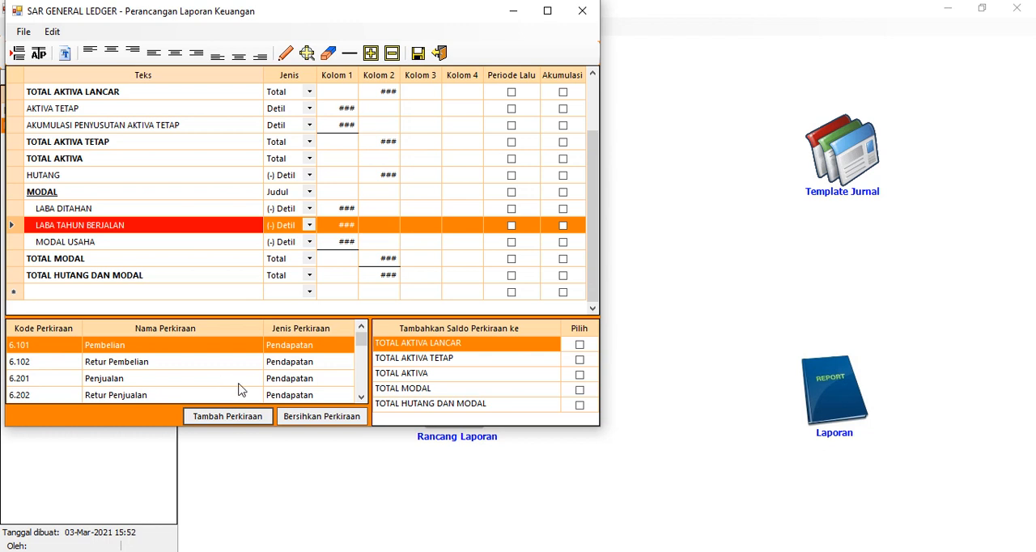
{"action": "left_click", "coordinate": [306, 418]}
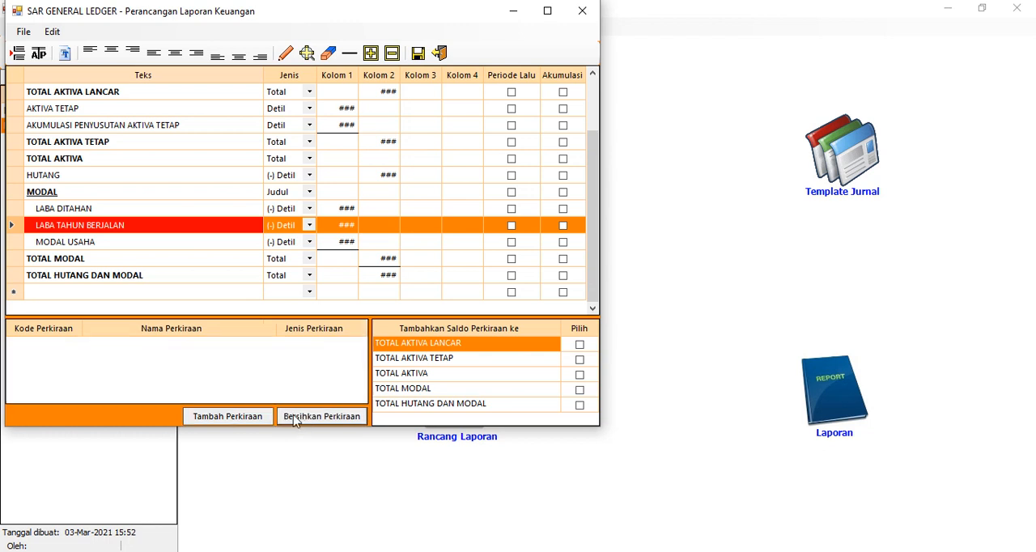
Add all remaining accounts, from 6.101 Pembelian through 7.922 Piutang tak Tertagih, to the LABA TAHUN BERJALAN row
{"action": "left_click", "coordinate": [222, 417]}
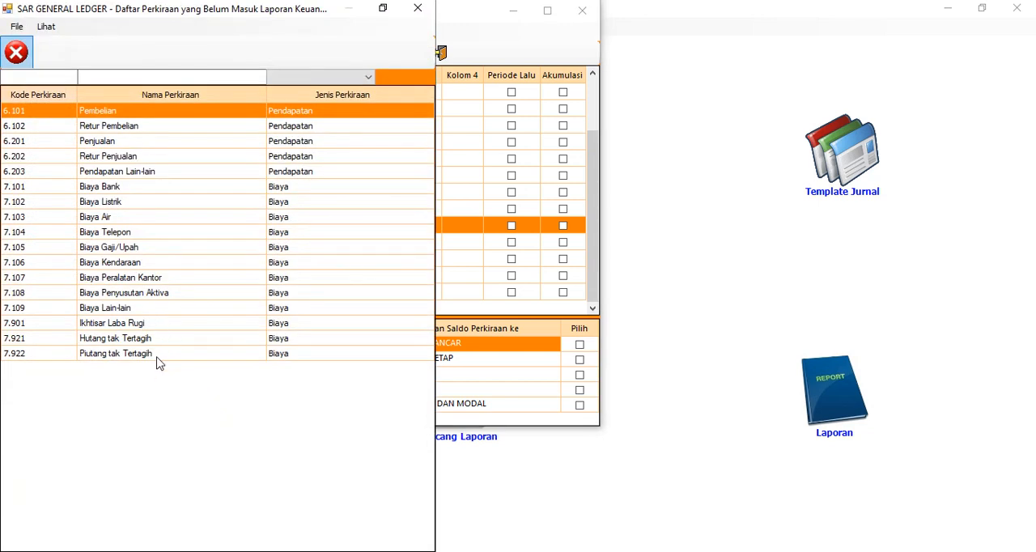
{"action": "left_click", "coordinate": [158, 356], "text": "shift"}
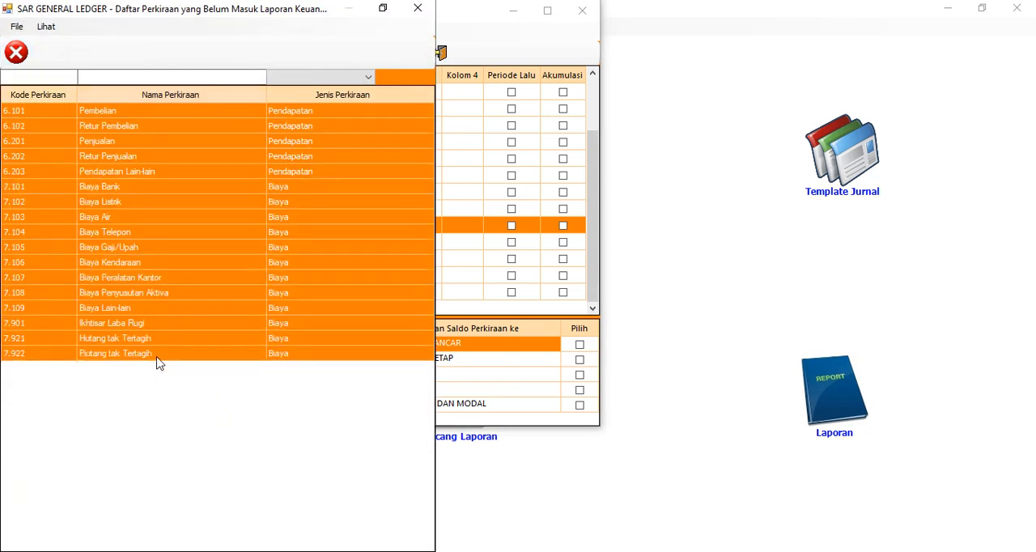
{"action": "key", "text": "Return"}
{"action": "left_click", "coordinate": [144, 379]}
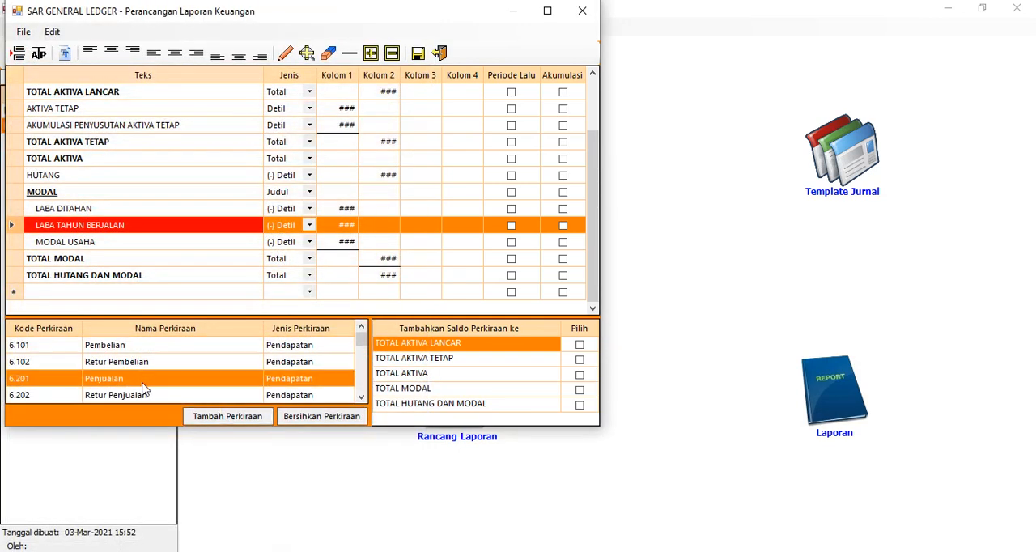
{"action": "scroll", "coordinate": [147, 379], "scroll_direction": "down", "scroll_amount": 1}
{"action": "scroll", "coordinate": [138, 379], "scroll_direction": "down", "scroll_amount": 3}
{"action": "scroll", "coordinate": [158, 375], "scroll_direction": "up", "scroll_amount": 5}
{"action": "scroll", "coordinate": [201, 208], "scroll_direction": "up", "scroll_amount": 2}
Include the balances of the KAS and BANK rows in TOTAL AKTIVA LANCAR and TOTAL AKTIVA
{"action": "scroll", "coordinate": [202, 207], "scroll_direction": "down", "scroll_amount": 1}
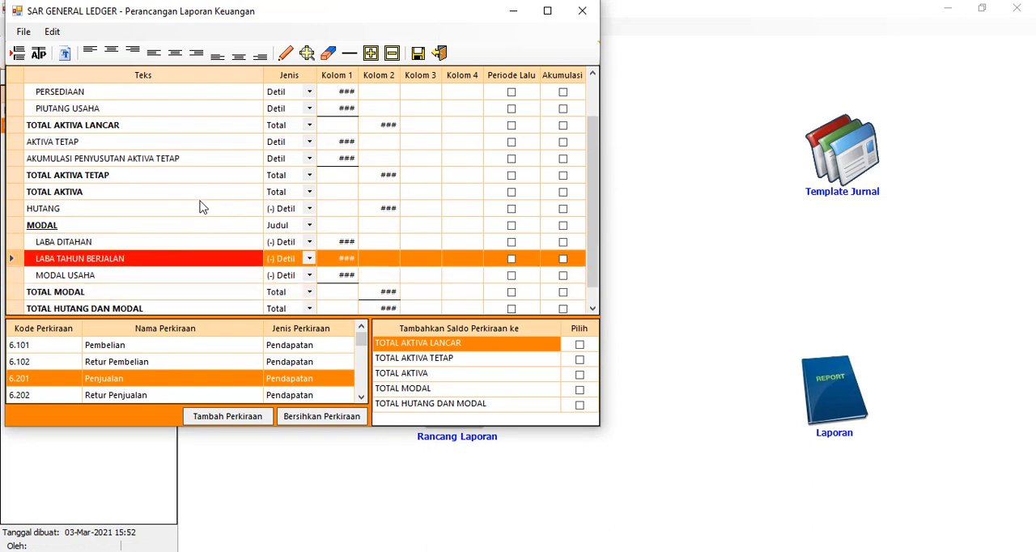
{"action": "scroll", "coordinate": [212, 196], "scroll_direction": "up", "scroll_amount": 1}
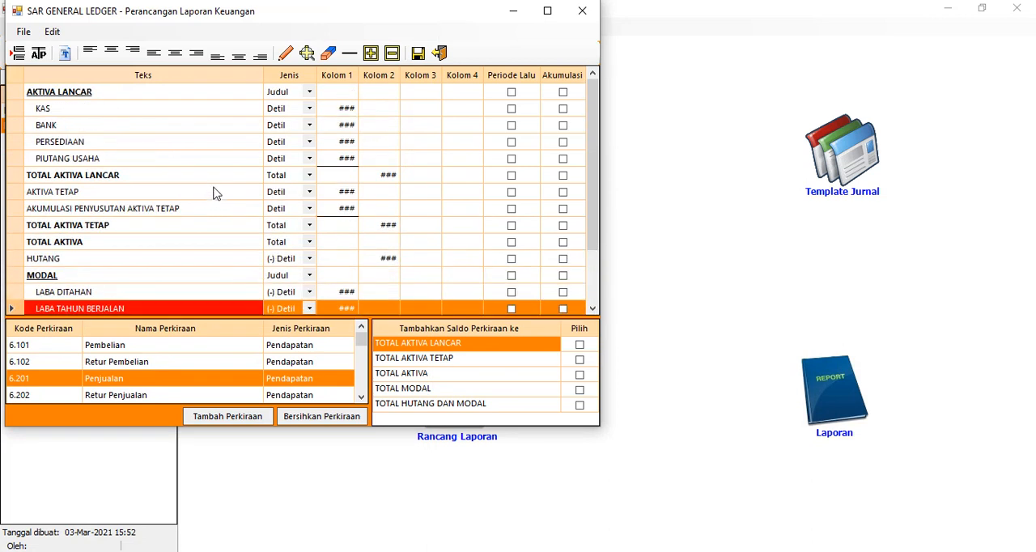
{"action": "left_click", "coordinate": [228, 110]}
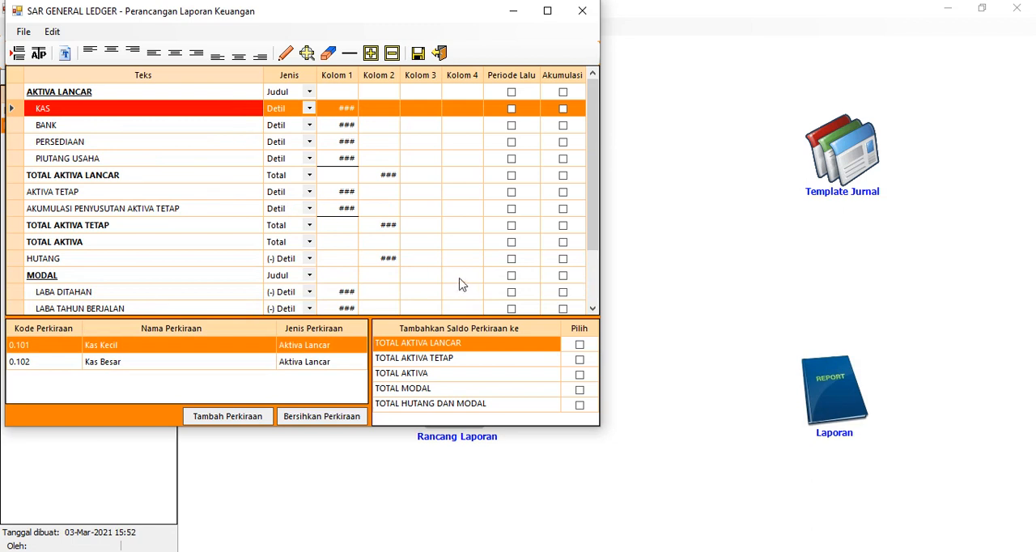
{"action": "left_click", "coordinate": [580, 344]}
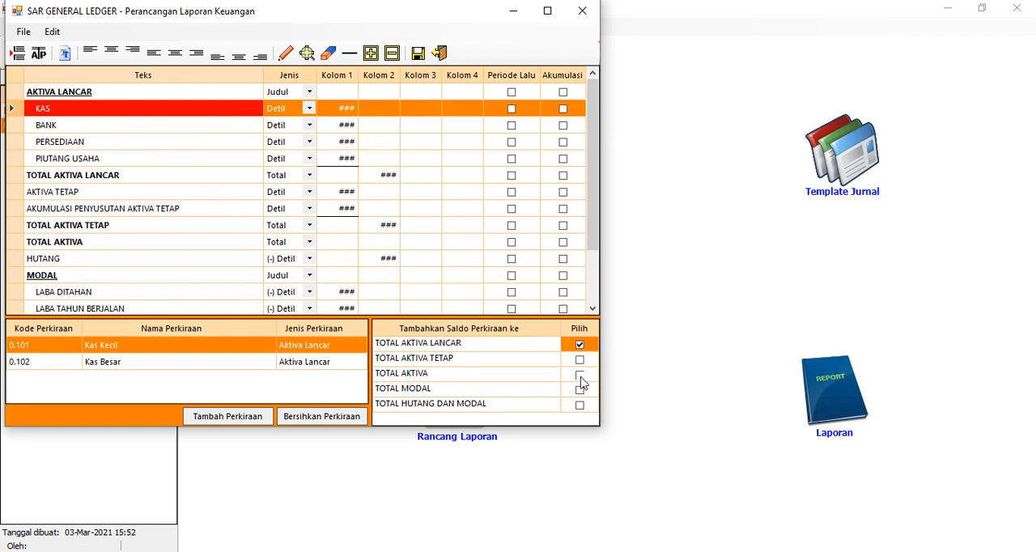
{"action": "left_click", "coordinate": [580, 375]}
{"action": "left_click", "coordinate": [184, 126]}
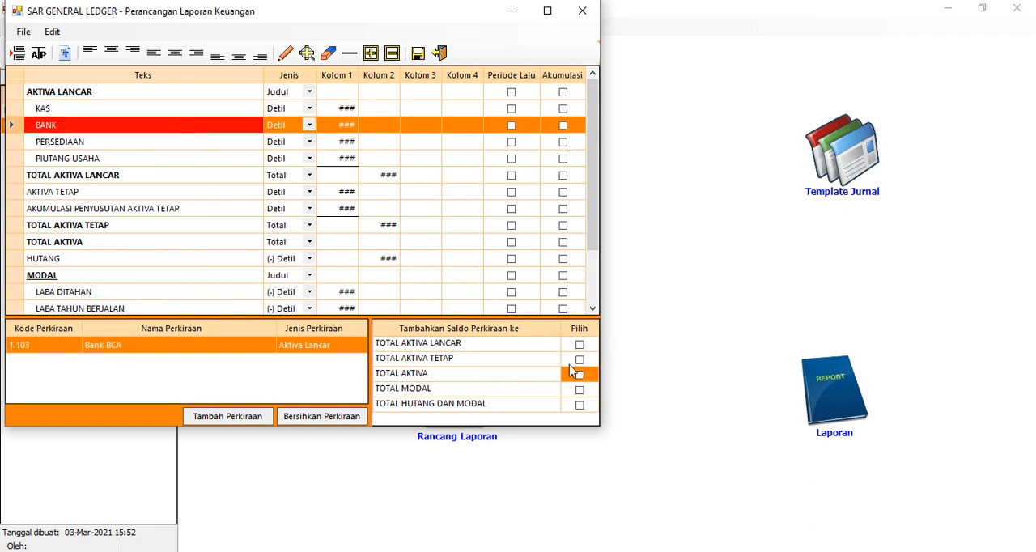
{"action": "left_click", "coordinate": [580, 345]}
{"action": "left_click", "coordinate": [579, 375]}
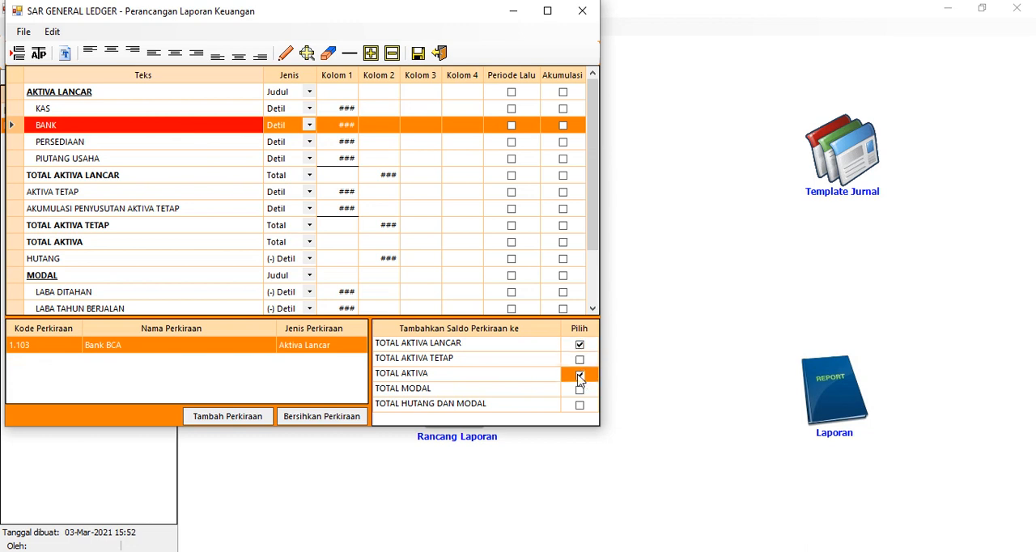
Include the balances of the PERSEDIAAN and PIUTANG USAHA rows in TOTAL AKTIVA LANCAR and TOTAL AKTIVA
{"action": "left_click", "coordinate": [120, 144]}
{"action": "left_click", "coordinate": [580, 345]}
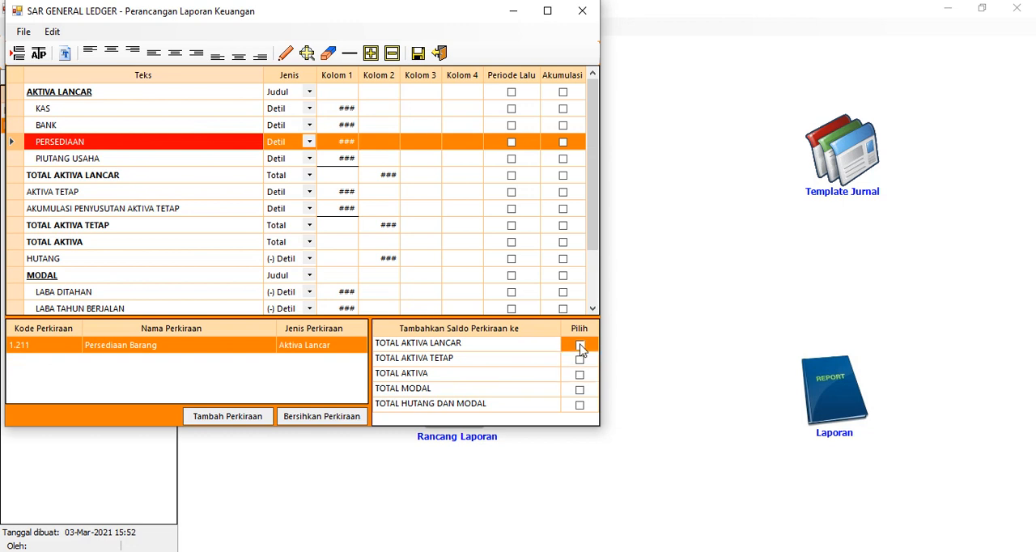
{"action": "left_click", "coordinate": [580, 374]}
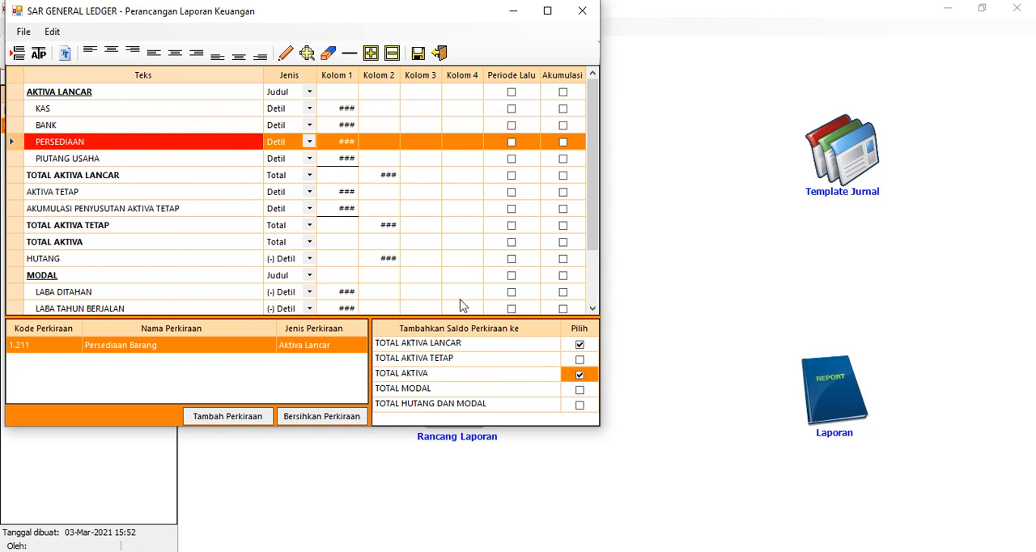
{"action": "left_click", "coordinate": [170, 161]}
{"action": "left_click", "coordinate": [579, 345]}
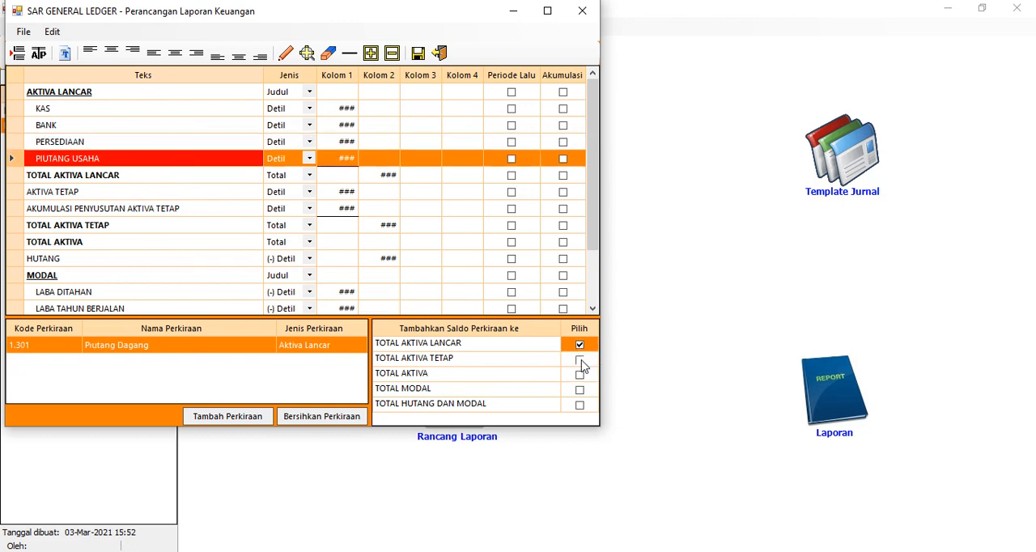
{"action": "left_click", "coordinate": [579, 375]}
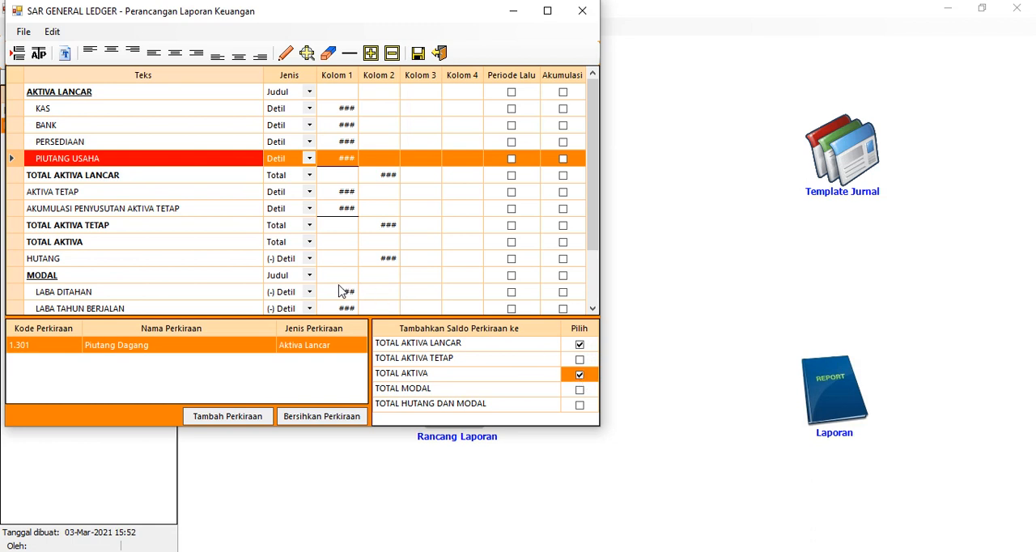
Include the balances of the AKTIVA TETAP and AKUMULASI PENYUSUTAN AKTIVA TETAP rows in TOTAL AKTIVA TETAP and TOTAL AKTIVA
{"action": "left_click", "coordinate": [98, 196]}
{"action": "left_click", "coordinate": [580, 360]}
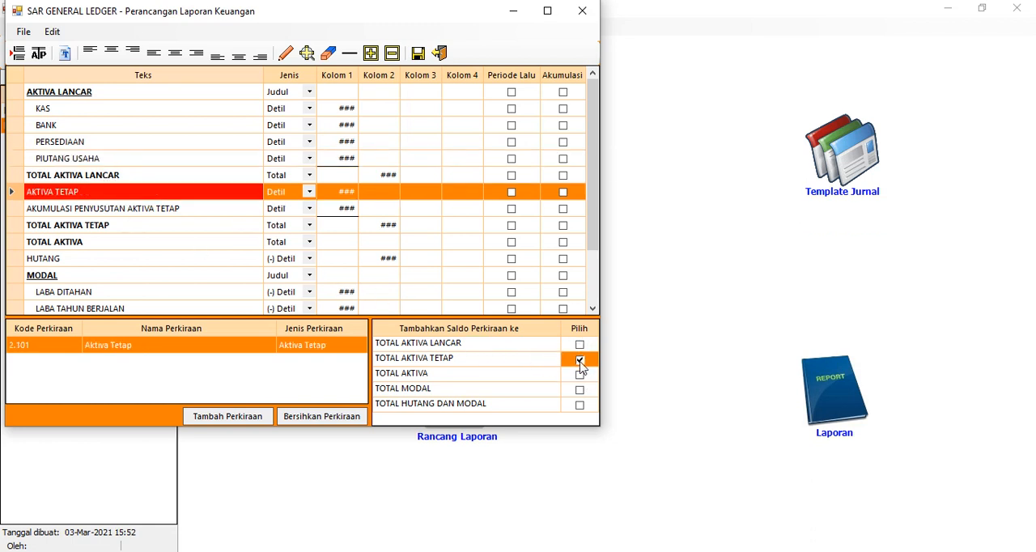
{"action": "left_click", "coordinate": [580, 375]}
{"action": "left_click", "coordinate": [154, 210]}
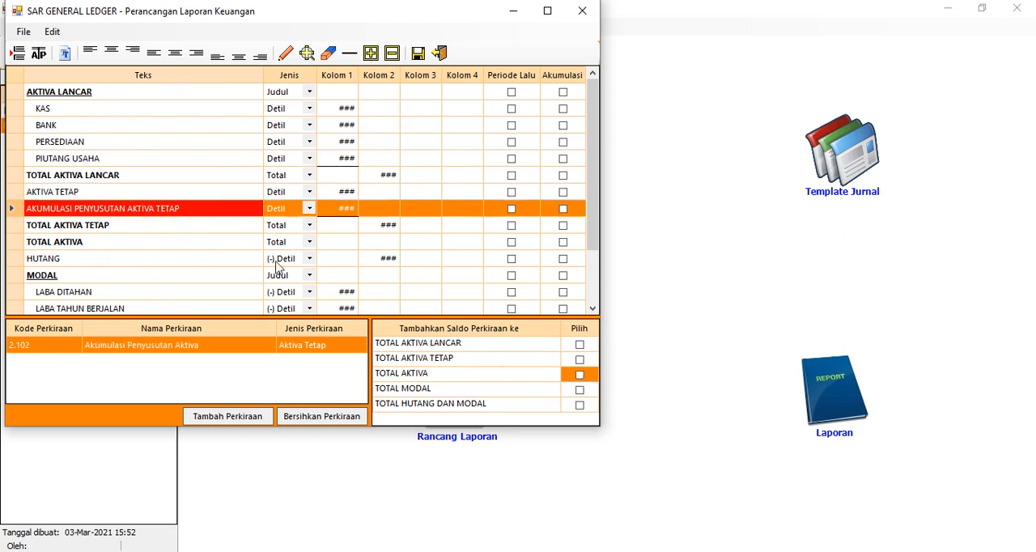
{"action": "left_click", "coordinate": [580, 360]}
{"action": "left_click", "coordinate": [579, 375]}
Include the HUTANG balance in TOTAL HUTANG DAN MODAL, and the LABA DITAHAN balance in both TOTAL MODAL and TOTAL HUTANG DAN MODAL
{"action": "left_click", "coordinate": [146, 258]}
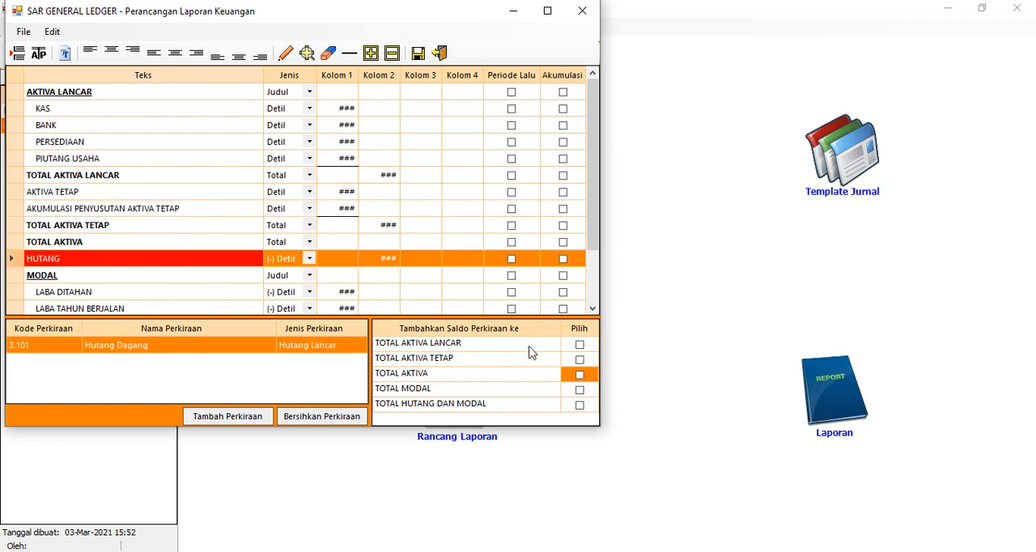
{"action": "left_click", "coordinate": [579, 405]}
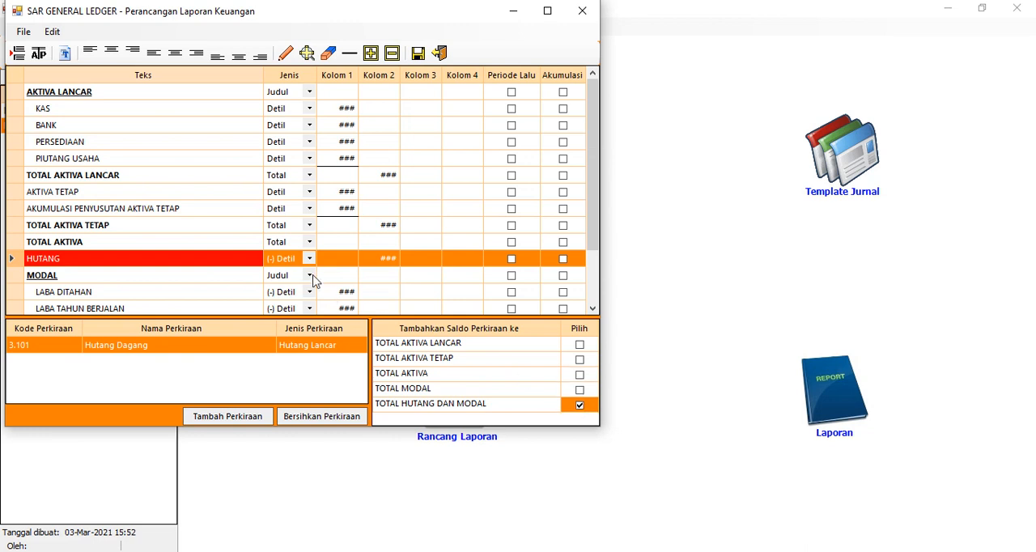
{"action": "scroll", "coordinate": [261, 235], "scroll_direction": "down", "scroll_amount": 2}
{"action": "left_click", "coordinate": [130, 212]}
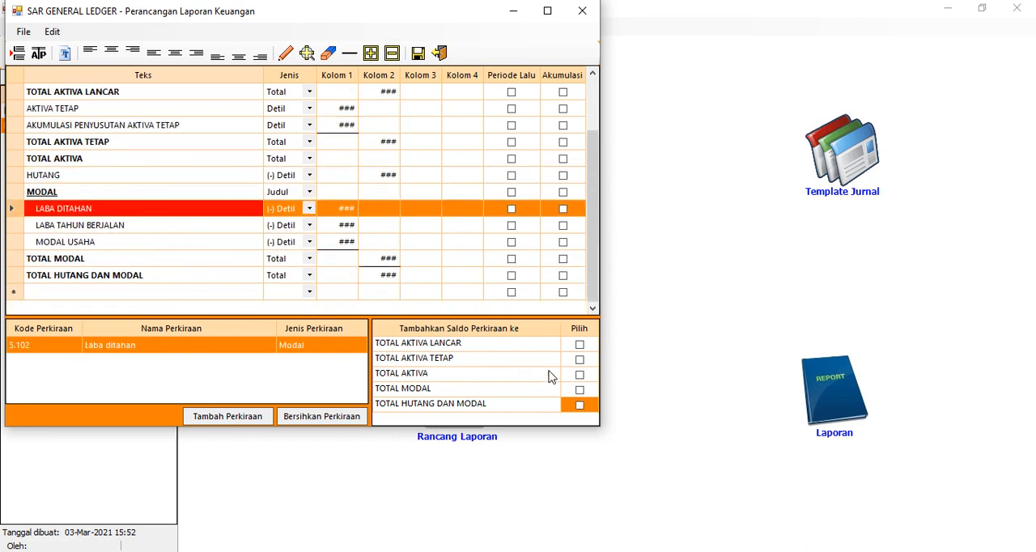
{"action": "left_click", "coordinate": [580, 391]}
{"action": "left_click", "coordinate": [579, 405]}
{"action": "left_click", "coordinate": [580, 406]}
Include the balances of the LABA TAHUN BERJALAN and MODAL USAHA rows in TOTAL MODAL and TOTAL HUTANG DAN MODAL
{"action": "left_click", "coordinate": [125, 229]}
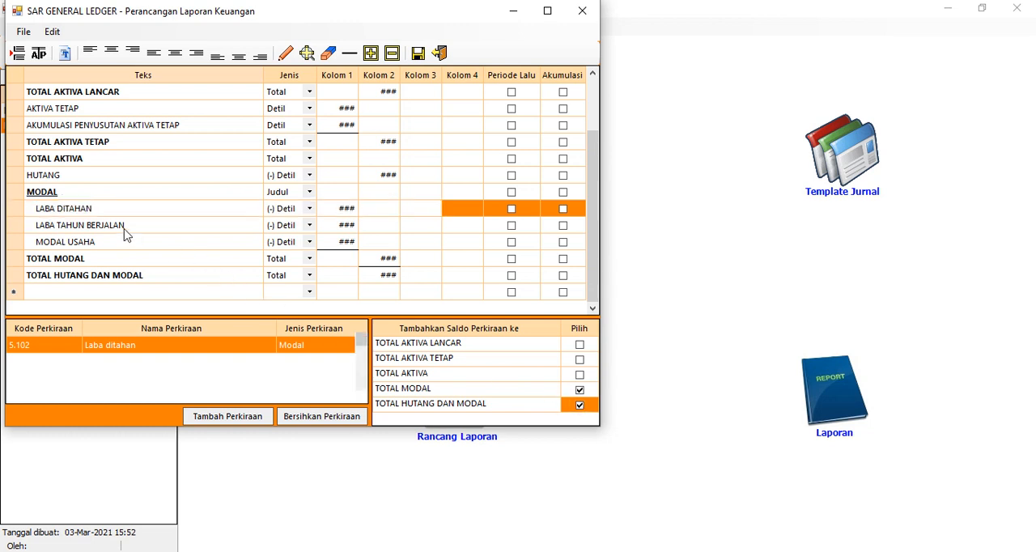
{"action": "left_click", "coordinate": [580, 390]}
{"action": "left_click", "coordinate": [579, 404]}
{"action": "left_click", "coordinate": [212, 243]}
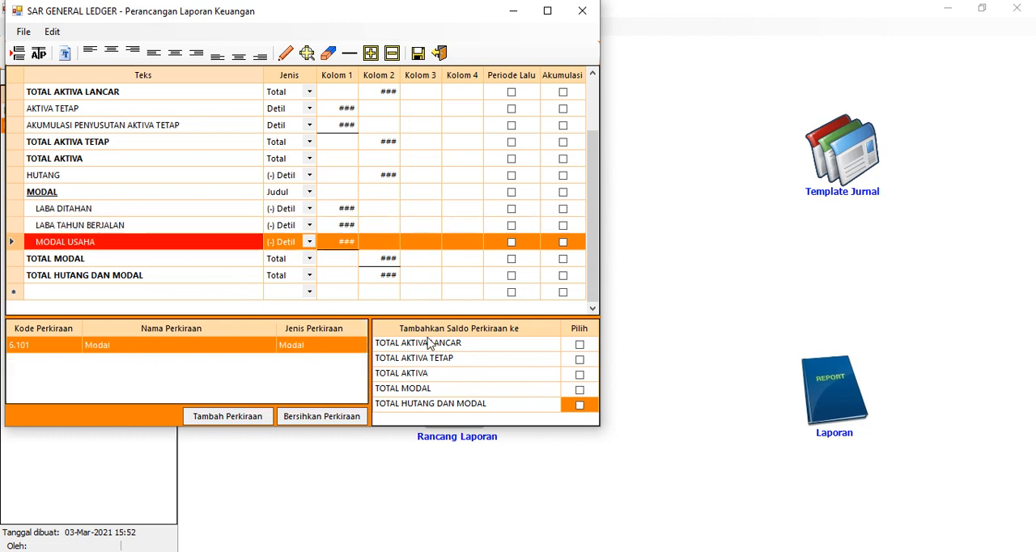
{"action": "left_click", "coordinate": [579, 390]}
{"action": "left_click", "coordinate": [579, 404]}
Save the NERACA report design and close both the designer and the list of financial reports
{"action": "left_click", "coordinate": [418, 54]}
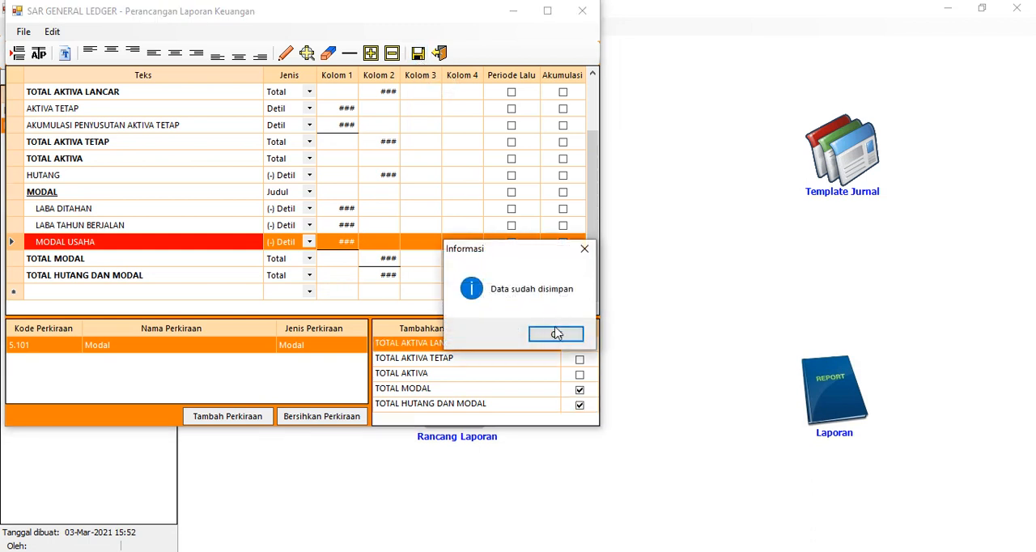
{"action": "left_click", "coordinate": [557, 338]}
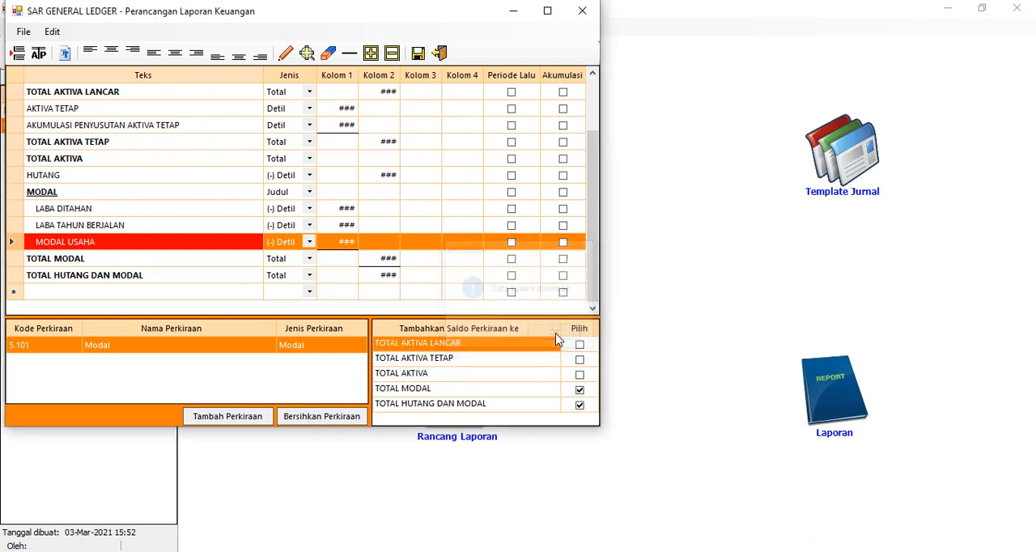
{"action": "left_click", "coordinate": [439, 54]}
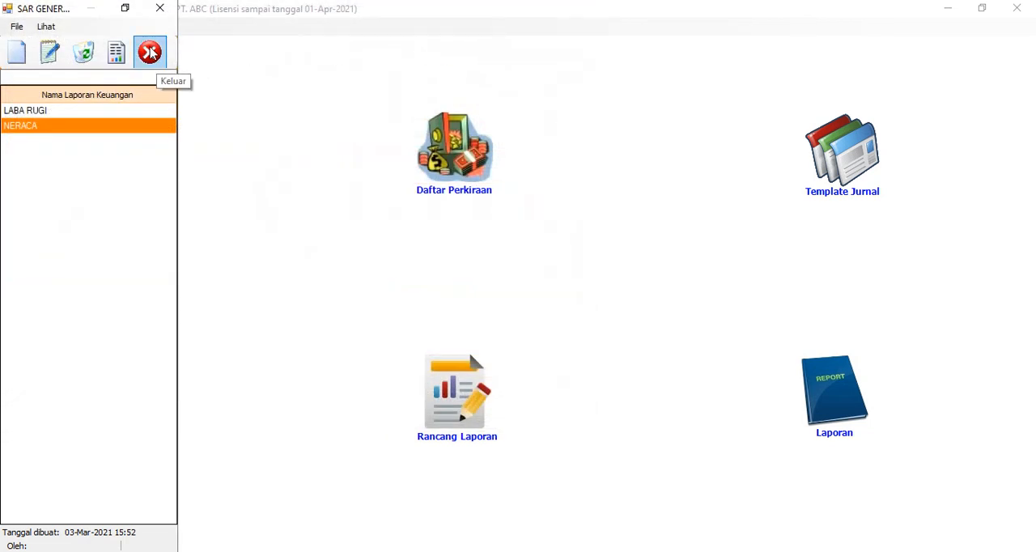
{"action": "left_click", "coordinate": [150, 52]}
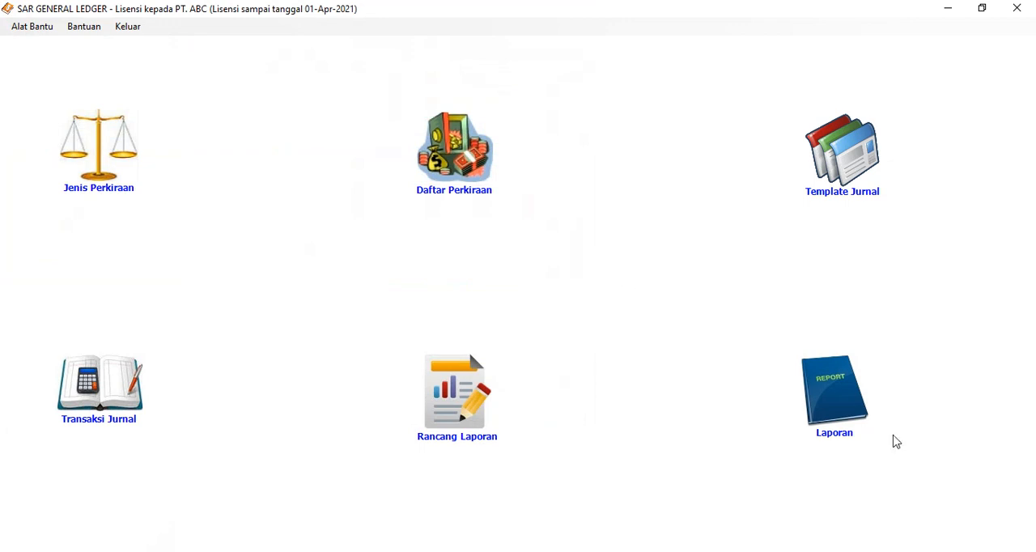
Preview the NERACA report for Mar-2021 as Akumulasi Tahunan in Staffel format, check its figures, and close the report windows
{"action": "left_click", "coordinate": [829, 396]}
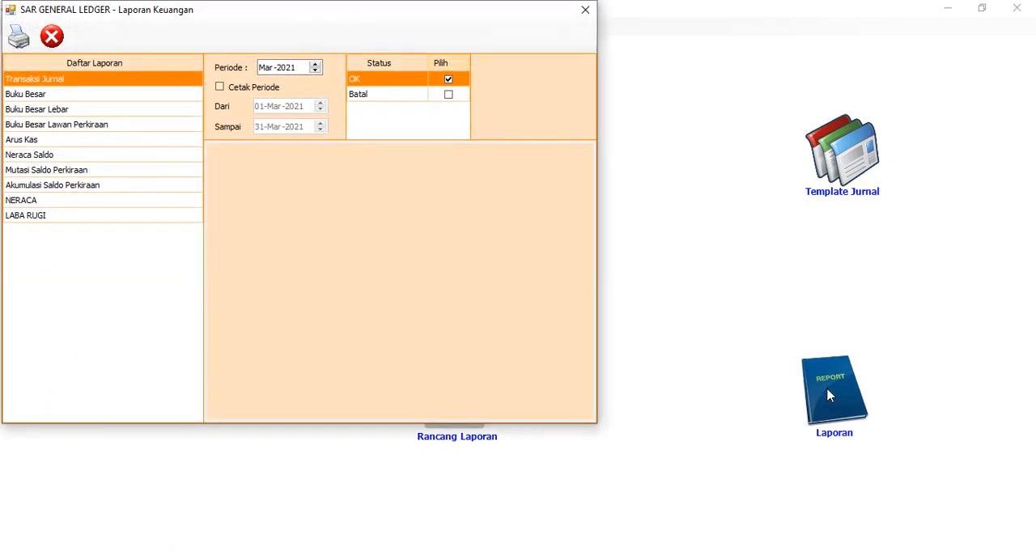
{"action": "left_click", "coordinate": [46, 201]}
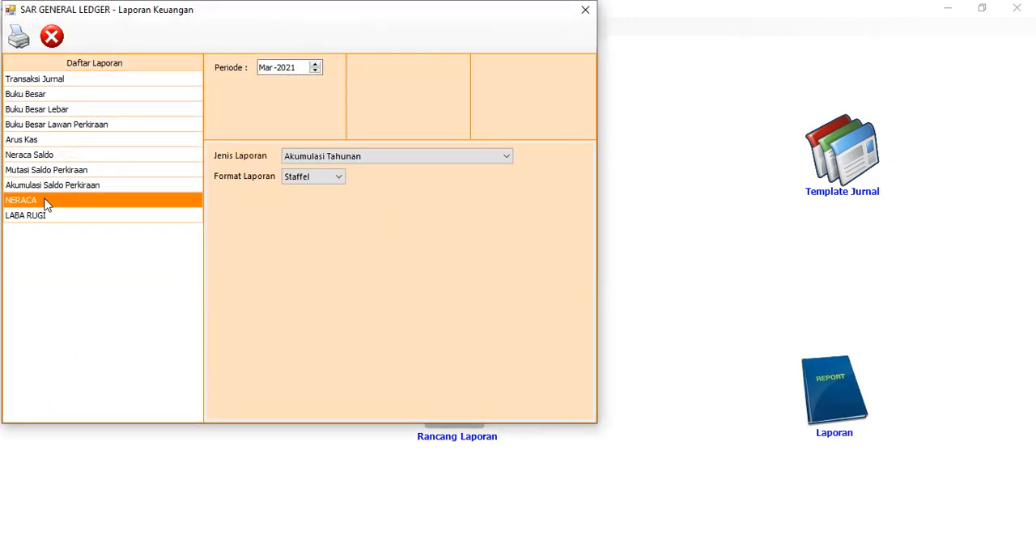
{"action": "left_click", "coordinate": [18, 37]}
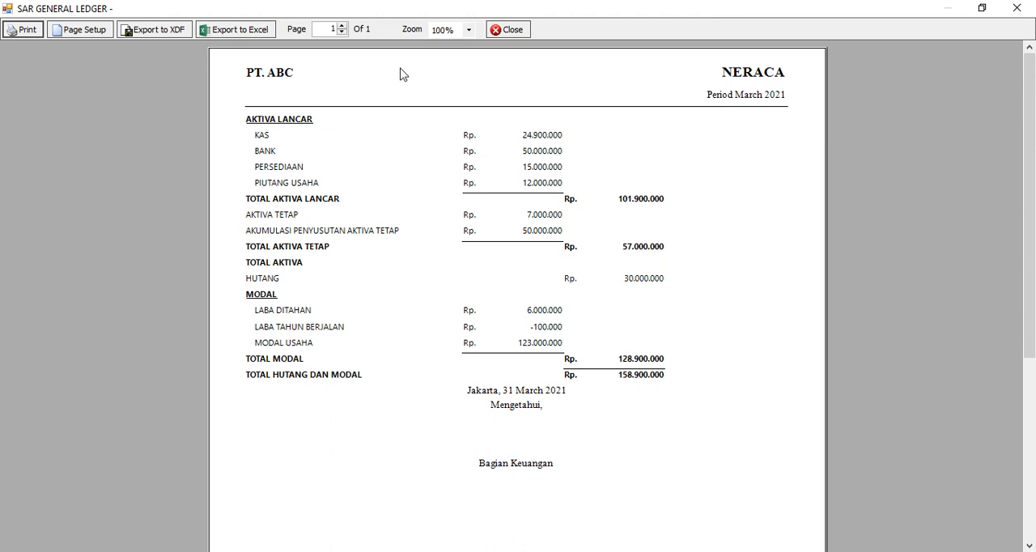
{"action": "left_click", "coordinate": [509, 30]}
{"action": "left_click", "coordinate": [52, 36]}
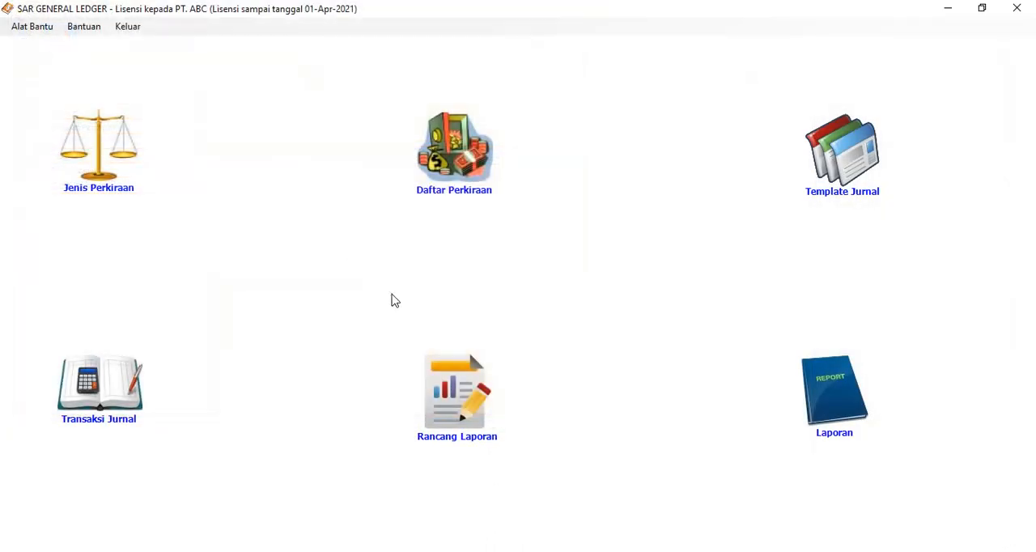
Open the NERACA report design and mark the HUTANG row as the Aktiva/Passiva separator
{"action": "left_click", "coordinate": [459, 387]}
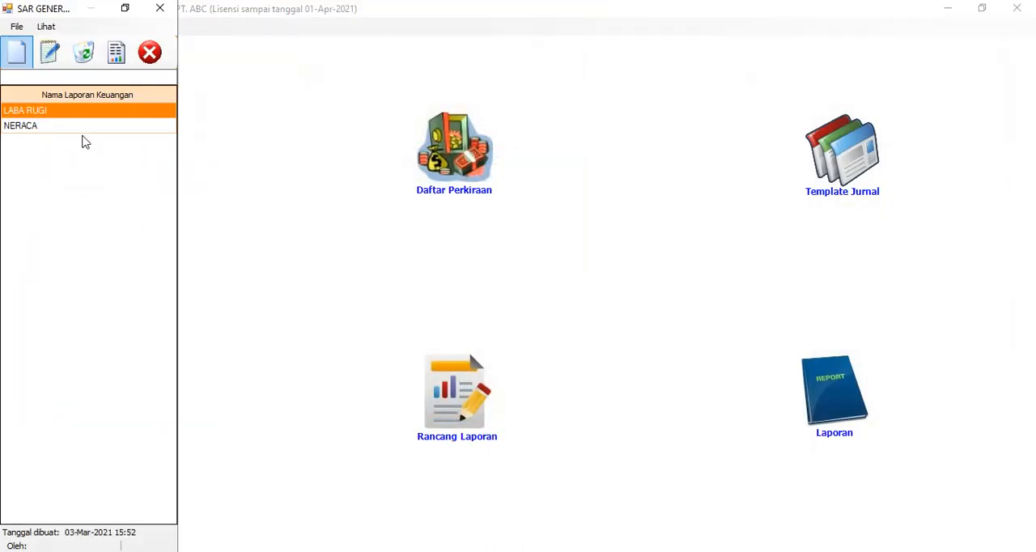
{"action": "left_click", "coordinate": [84, 130]}
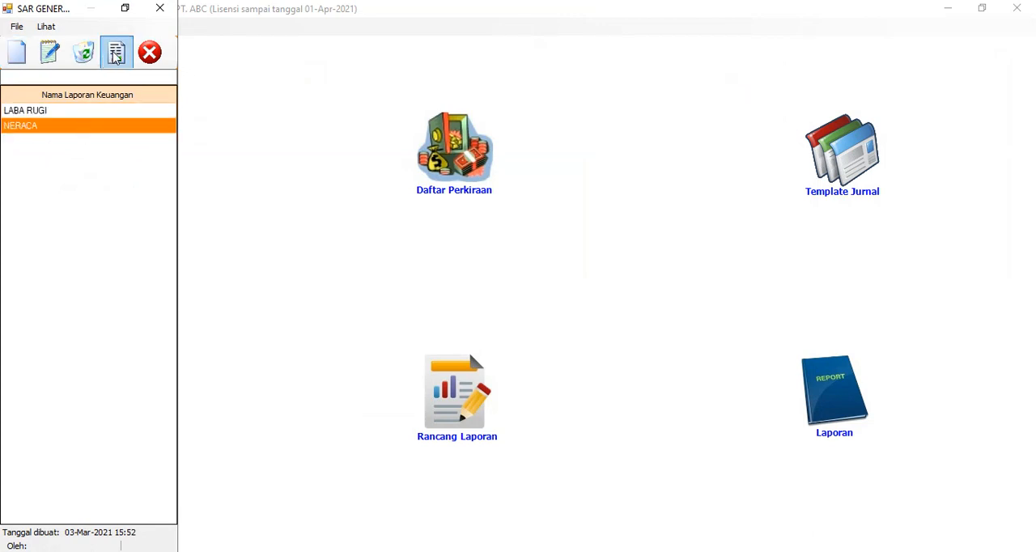
{"action": "left_click", "coordinate": [116, 53]}
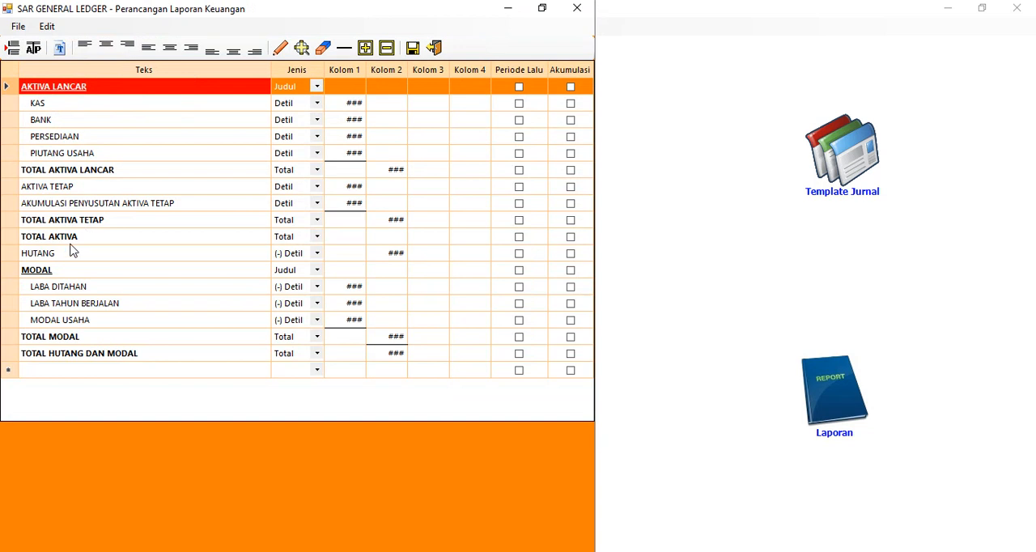
{"action": "left_click", "coordinate": [55, 257]}
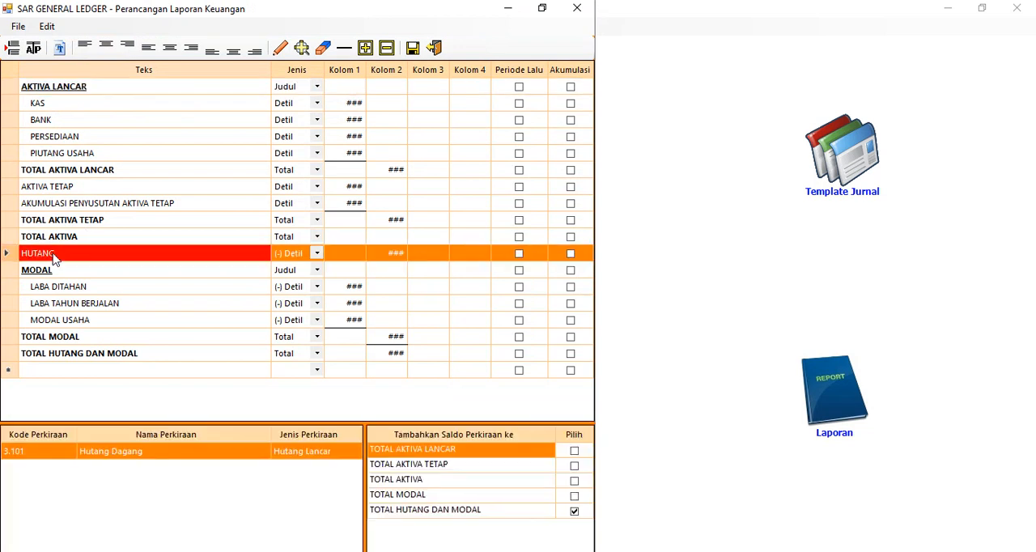
{"action": "left_click", "coordinate": [33, 50]}
{"action": "left_click", "coordinate": [79, 191]}
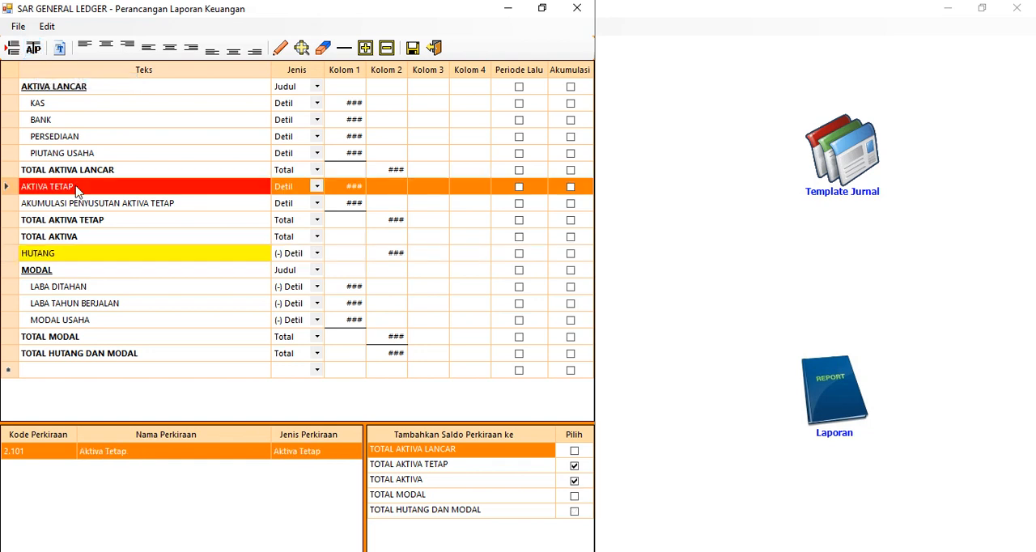
{"action": "left_click", "coordinate": [134, 254]}
{"action": "left_click", "coordinate": [111, 303]}
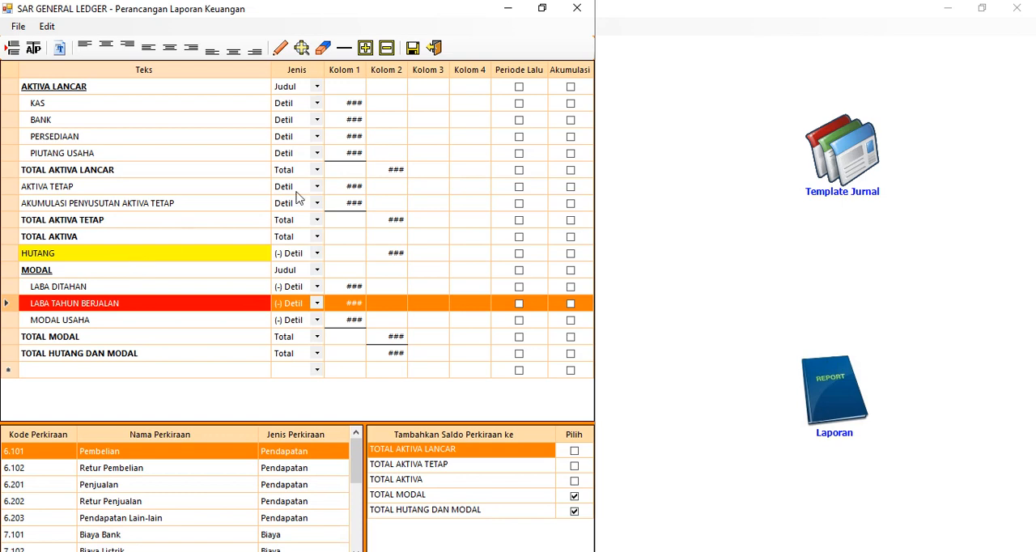
Save the NERACA design with its new separator and close the designer and the report list
{"action": "left_click", "coordinate": [413, 48]}
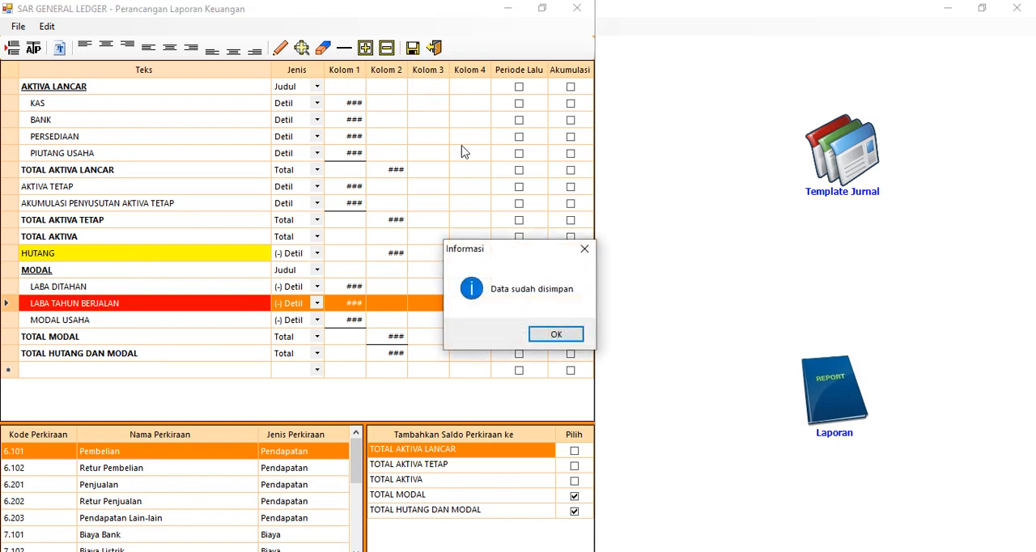
{"action": "left_click", "coordinate": [543, 332]}
{"action": "left_click", "coordinate": [435, 48]}
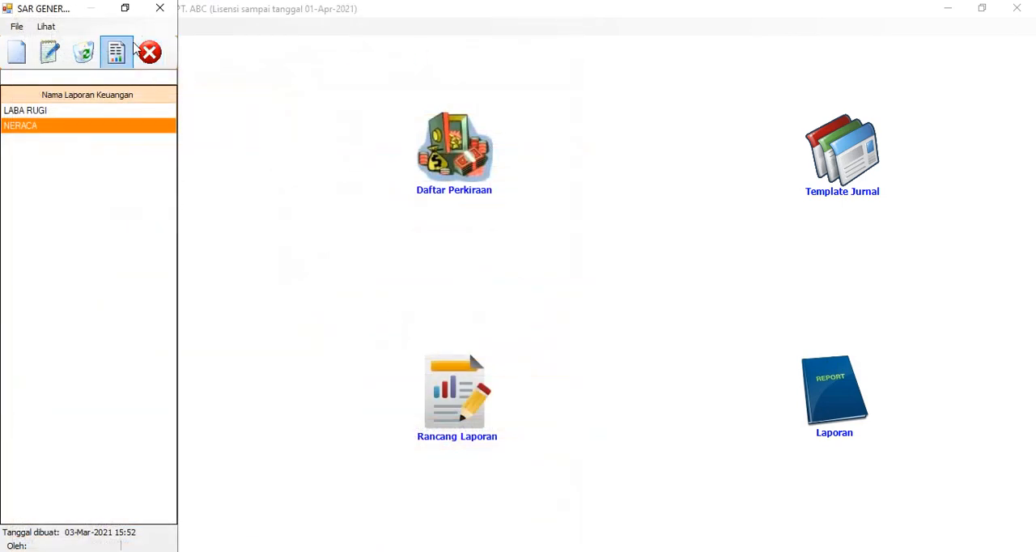
{"action": "left_click", "coordinate": [152, 54]}
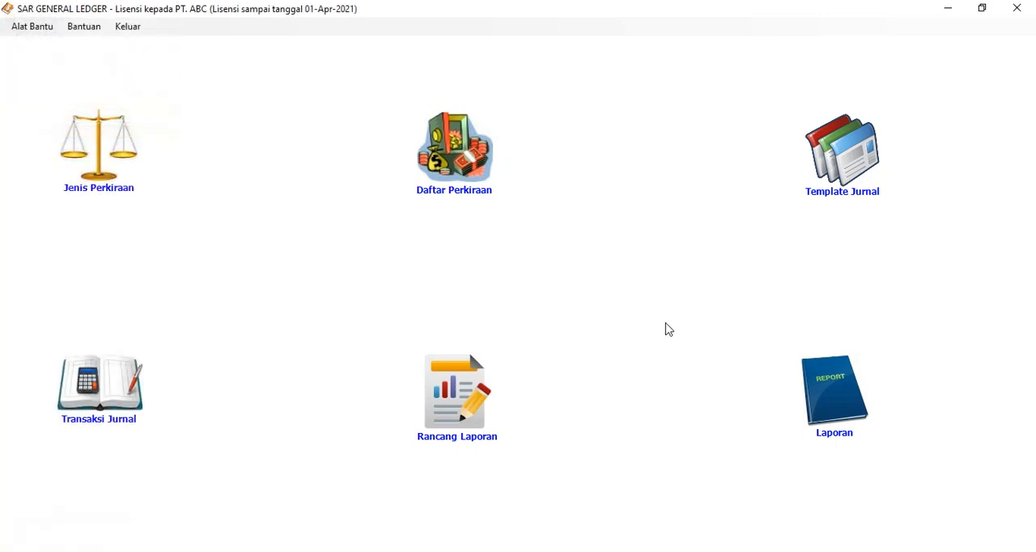
Preview the NERACA report for Mar-2021 as Akumulasi Tahunan in Scontro format, check both sides, and close the report windows
{"action": "left_click", "coordinate": [821, 405]}
{"action": "left_click", "coordinate": [90, 203]}
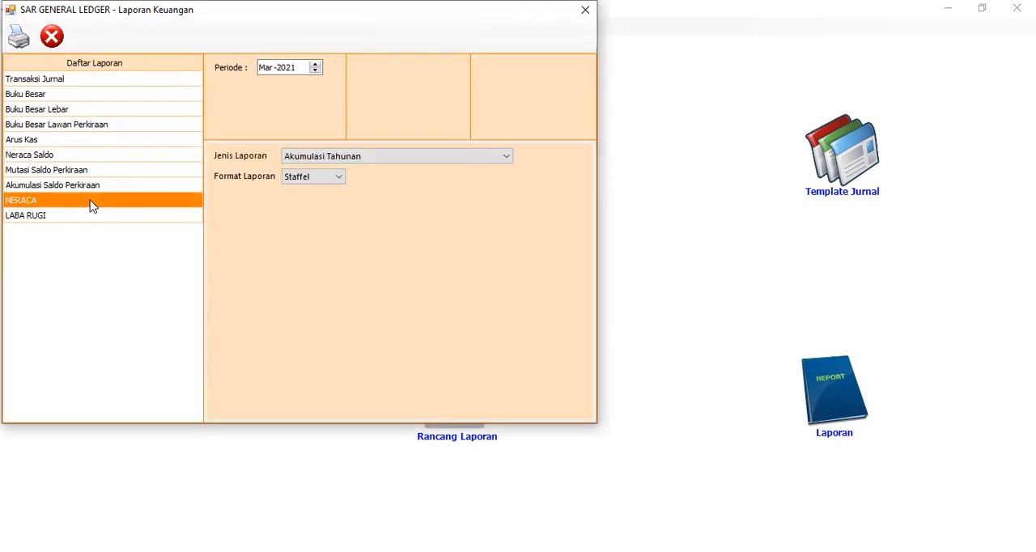
{"action": "left_click", "coordinate": [310, 182]}
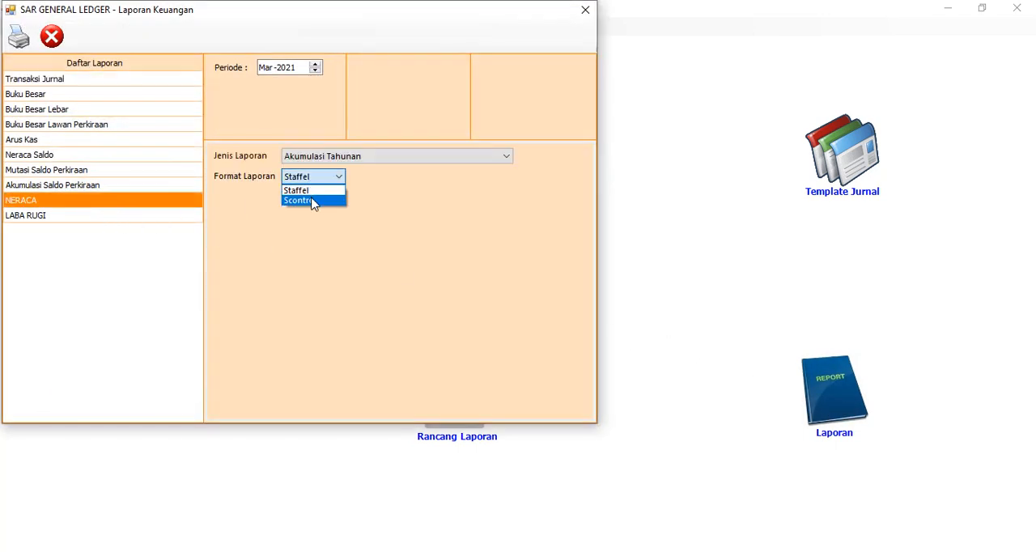
{"action": "left_click", "coordinate": [315, 202]}
{"action": "left_click", "coordinate": [18, 36]}
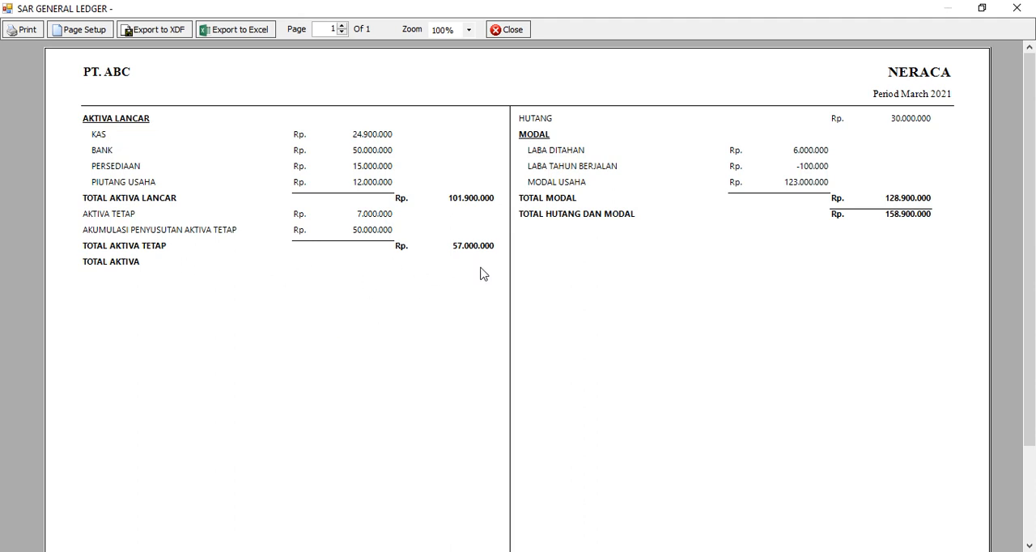
{"action": "left_click", "coordinate": [508, 29]}
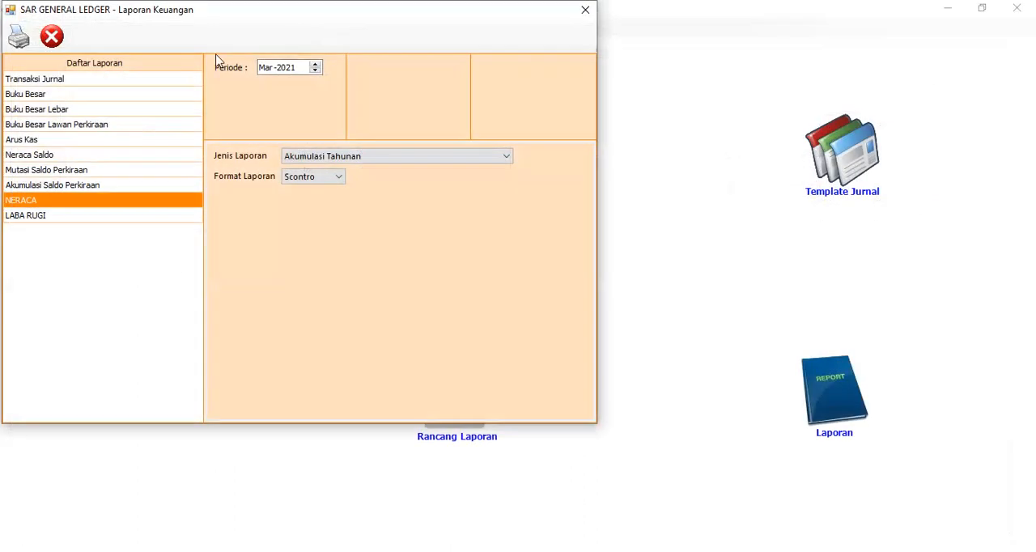
{"action": "left_click", "coordinate": [49, 35]}
In the NERACA design, add the balance to Kolom 2 of TOTAL AKTIVA and underline Kolom 2 of TOTAL AKTIVA TETAP
{"action": "left_click", "coordinate": [458, 392]}
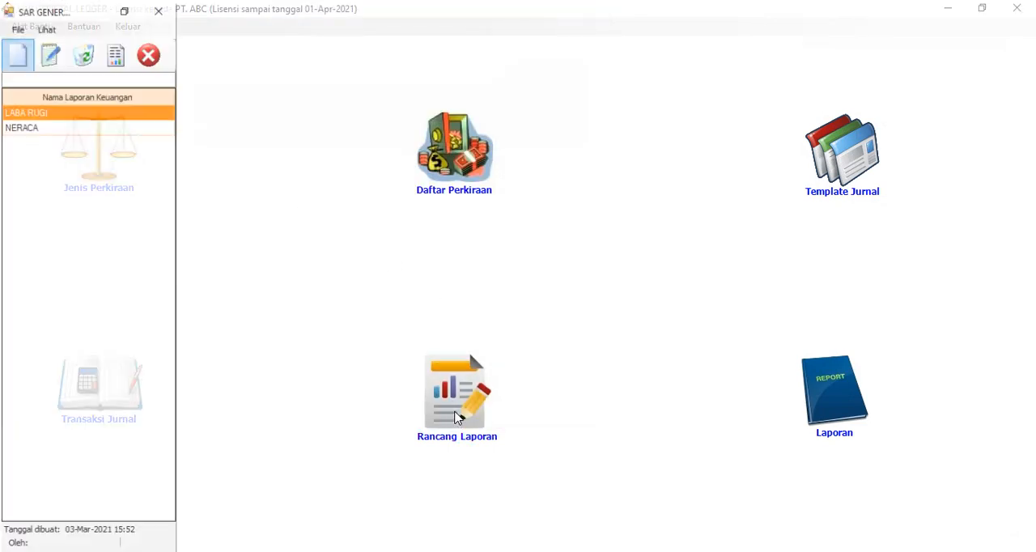
{"action": "left_click", "coordinate": [76, 128]}
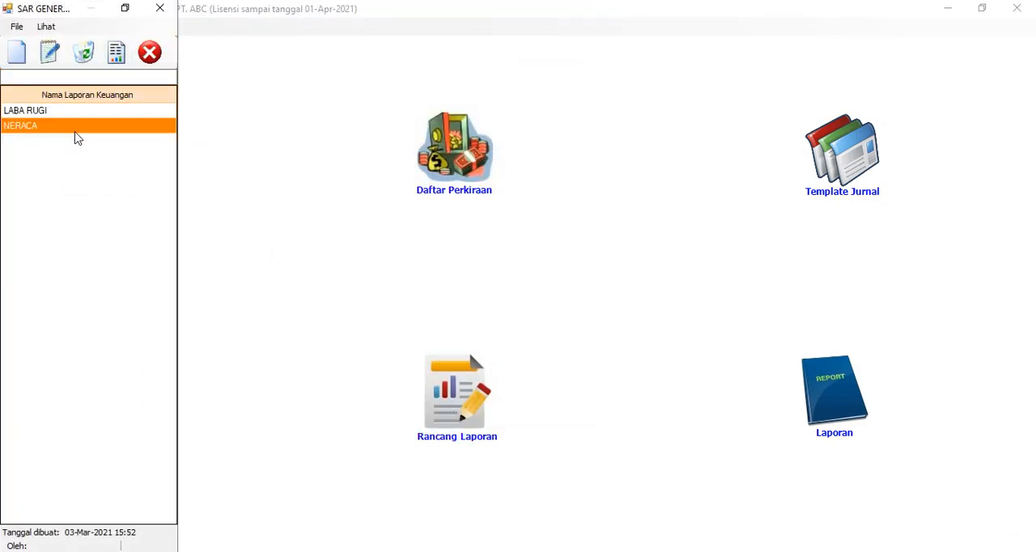
{"action": "left_click", "coordinate": [117, 52]}
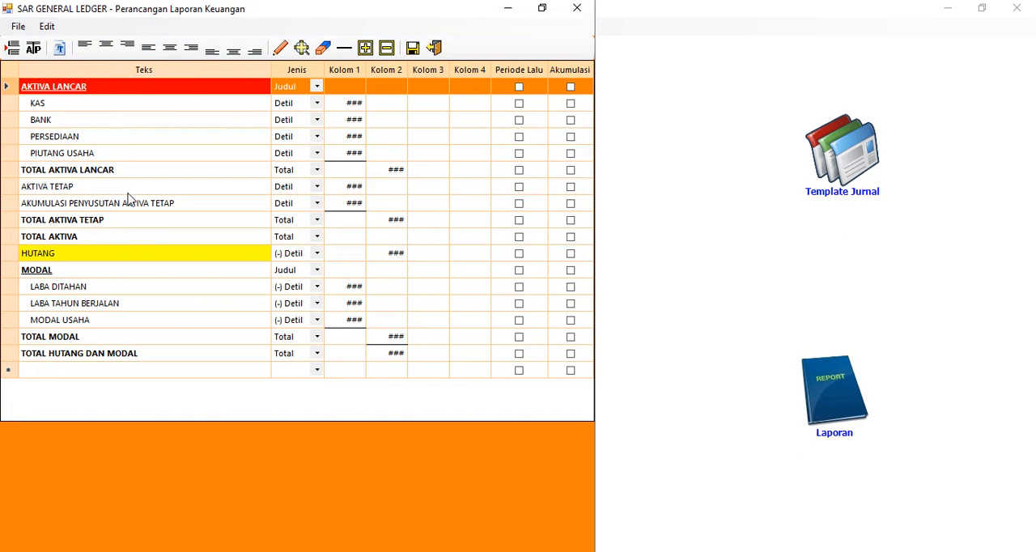
{"action": "left_click", "coordinate": [396, 235]}
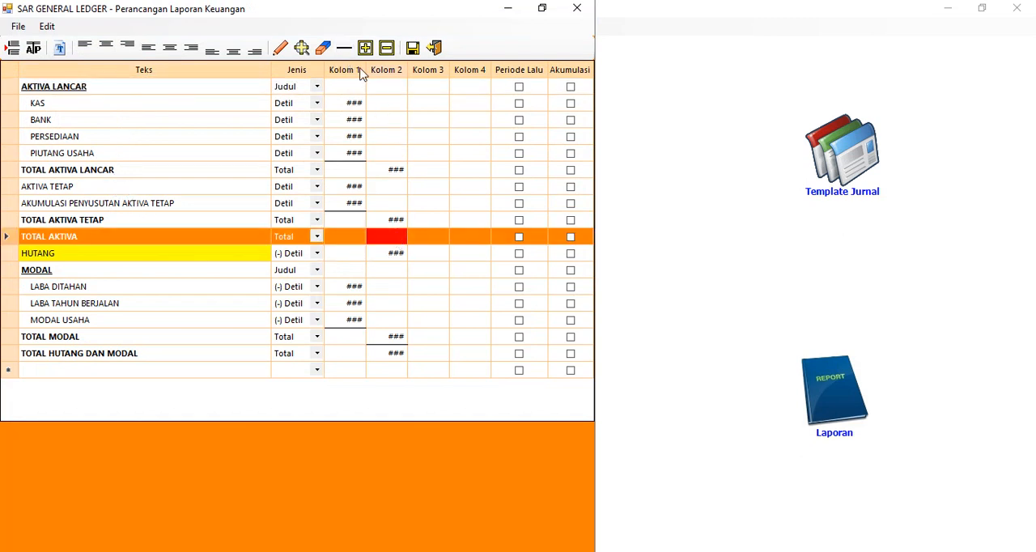
{"action": "left_click", "coordinate": [282, 50]}
{"action": "left_click", "coordinate": [395, 218]}
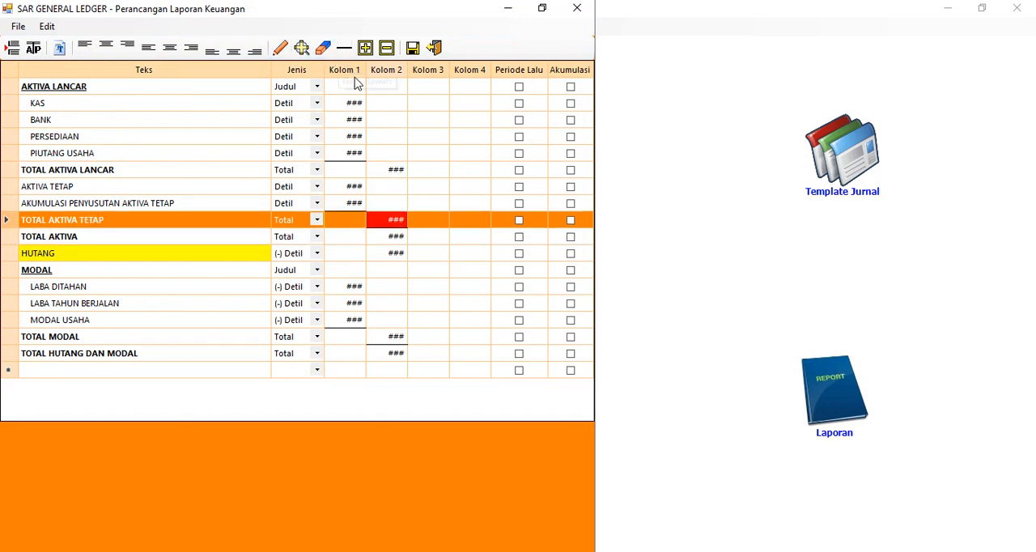
{"action": "left_click", "coordinate": [395, 204]}
{"action": "left_click", "coordinate": [396, 237]}
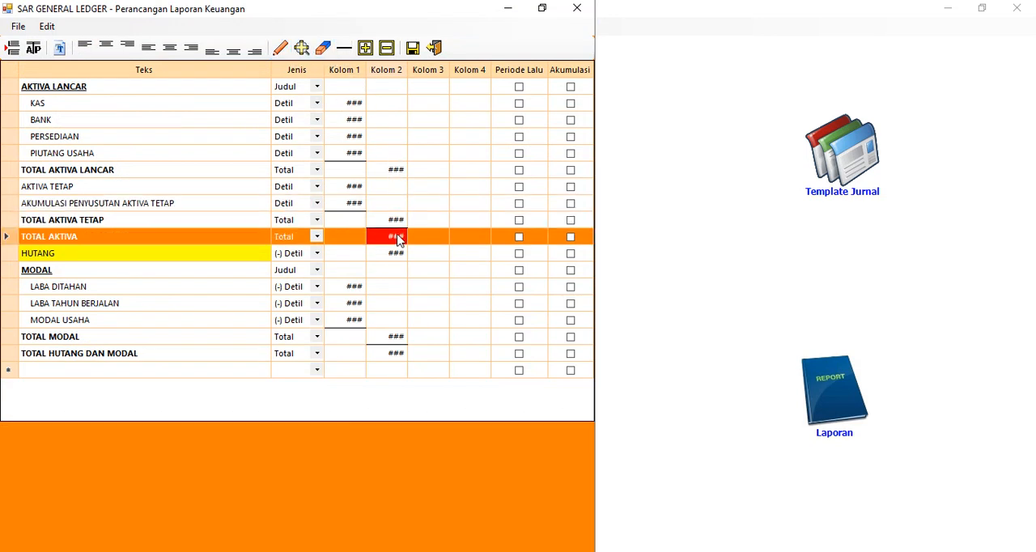
Save the corrected TOTAL AKTIVA layout in the NERACA design and leave the report design windows
{"action": "left_click", "coordinate": [413, 47]}
{"action": "left_click", "coordinate": [557, 332]}
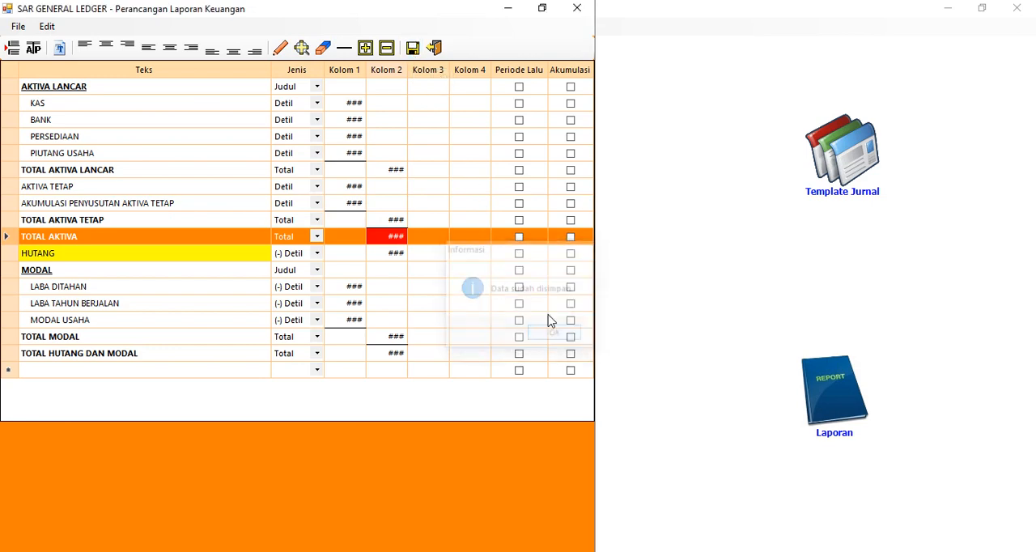
{"action": "left_click", "coordinate": [434, 48]}
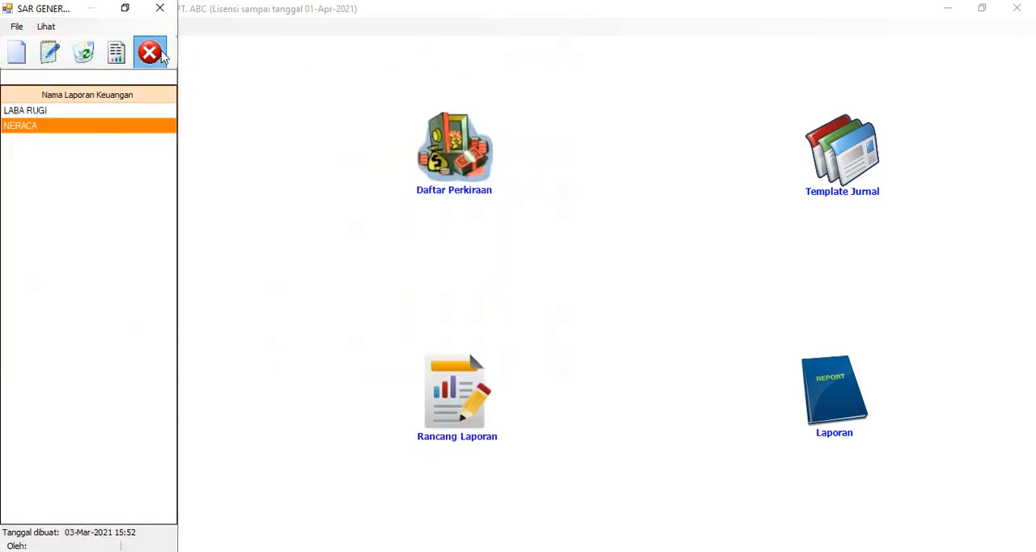
{"action": "left_click", "coordinate": [149, 52]}
Preview the corrected NERACA report for Mar-2021 in Staffel format, check the TOTAL AKTIVA row, and close the preview
{"action": "left_click", "coordinate": [835, 390]}
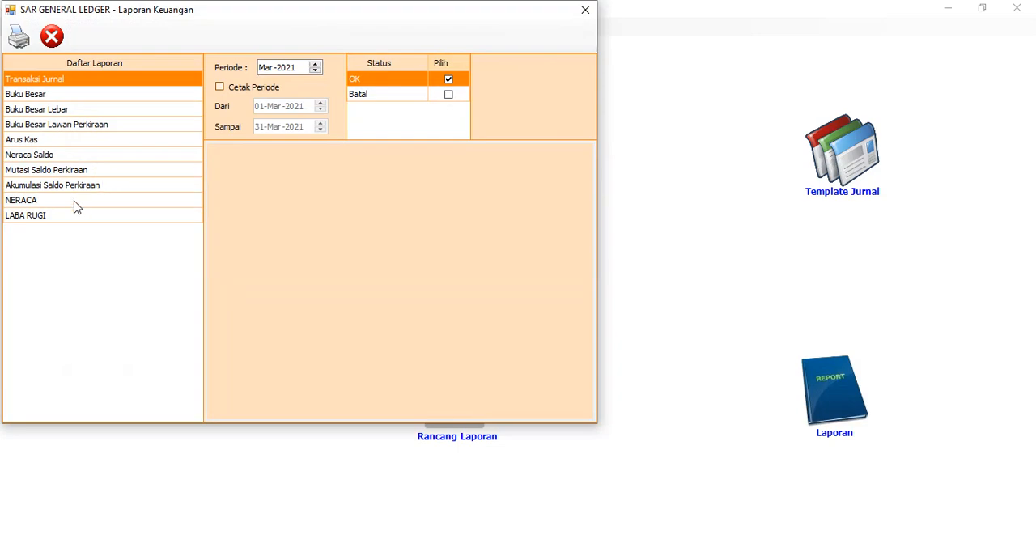
{"action": "left_click", "coordinate": [77, 200]}
{"action": "left_click", "coordinate": [19, 36]}
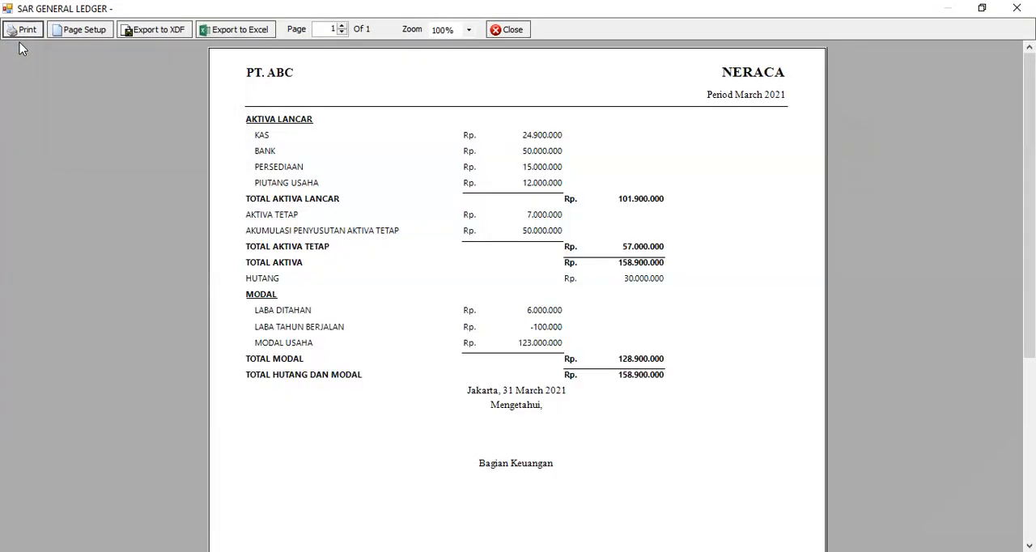
{"action": "left_click", "coordinate": [510, 35]}
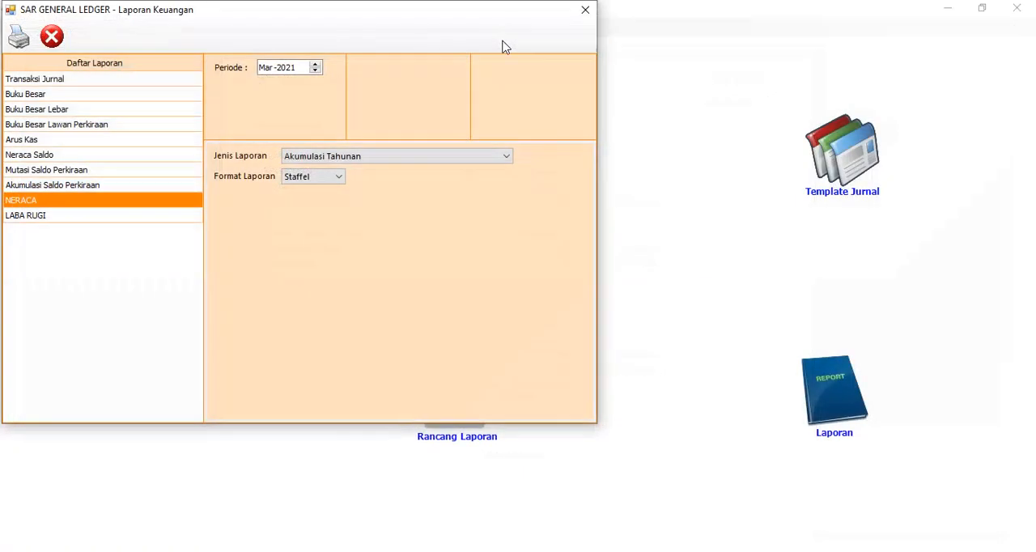
Switch the NERACA report to Scontro format, preview it to compare the totals of both sides, and close the preview
{"action": "left_click", "coordinate": [333, 178]}
{"action": "left_click", "coordinate": [316, 208]}
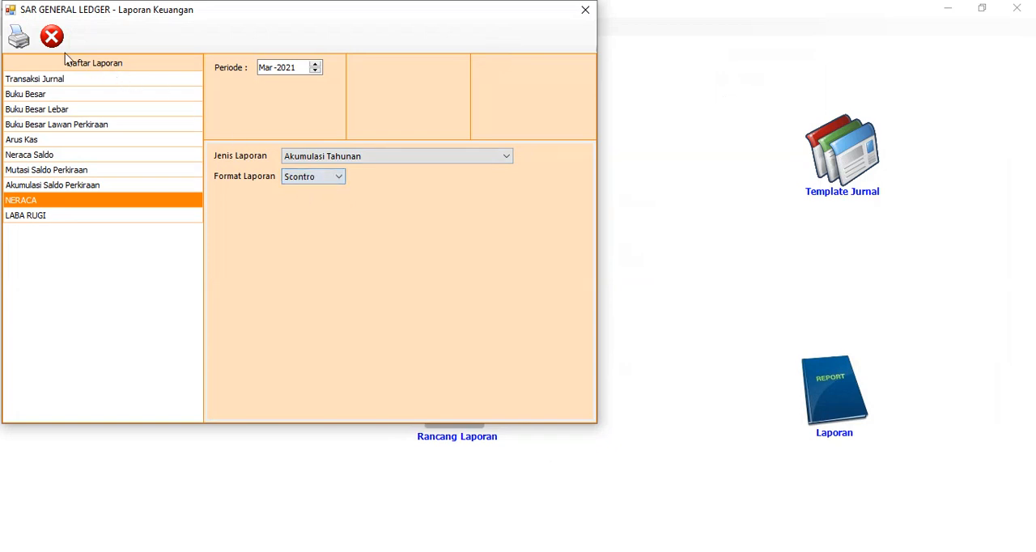
{"action": "left_click", "coordinate": [18, 35]}
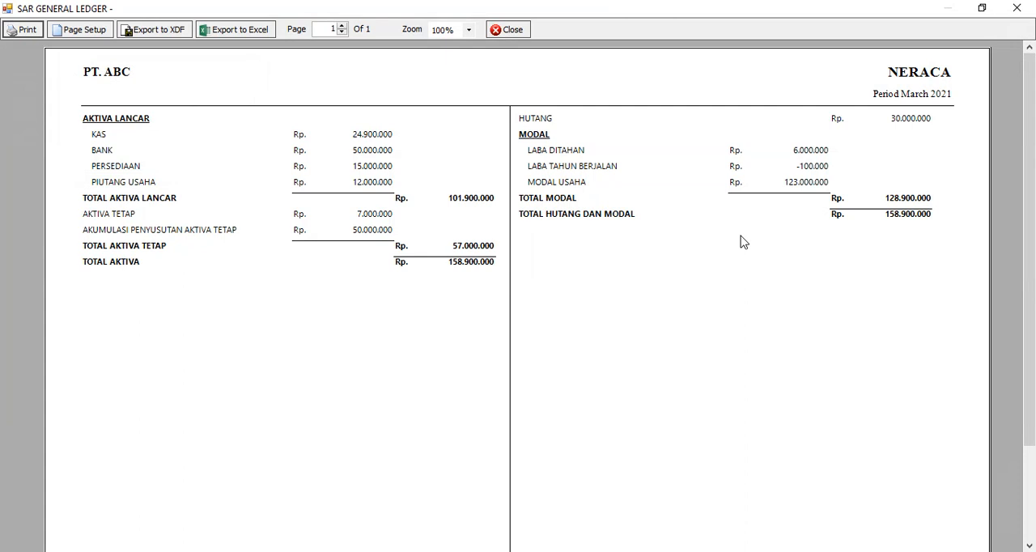
{"action": "left_click", "coordinate": [508, 29]}
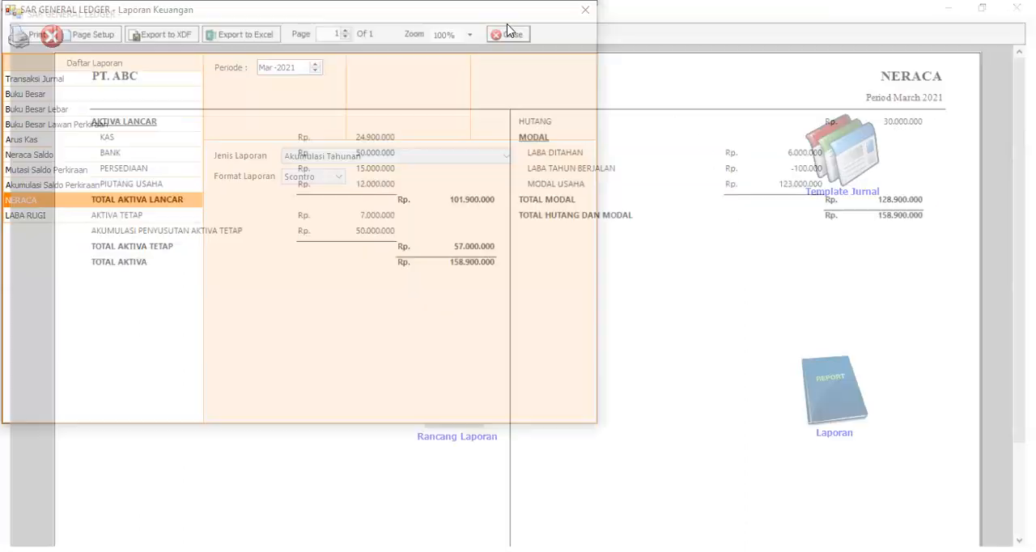
Preview the LABA RUGI report for Mar-2021 as Akumulasi Tahunan, first in Scontro and then in Staffel format
{"action": "left_click", "coordinate": [29, 216]}
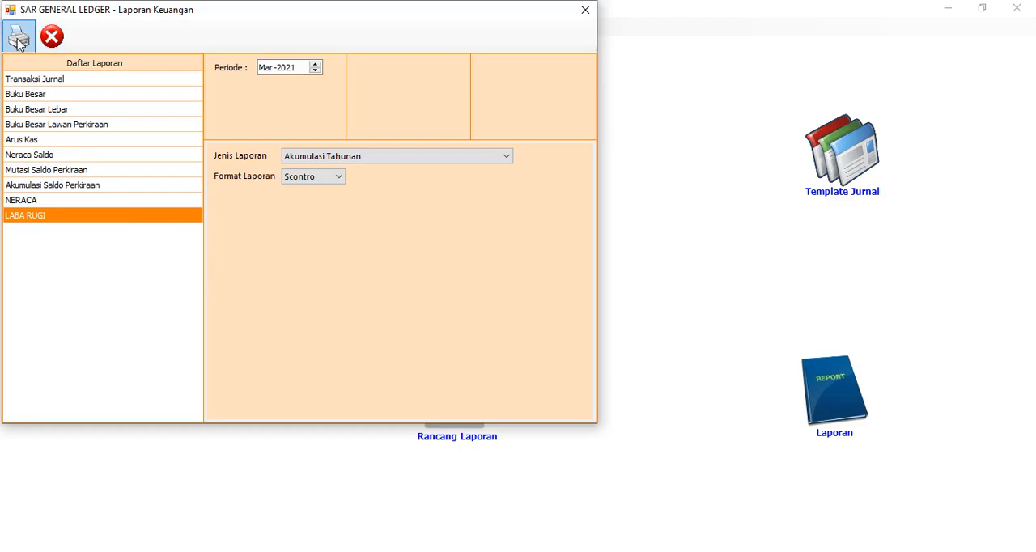
{"action": "left_click", "coordinate": [19, 37]}
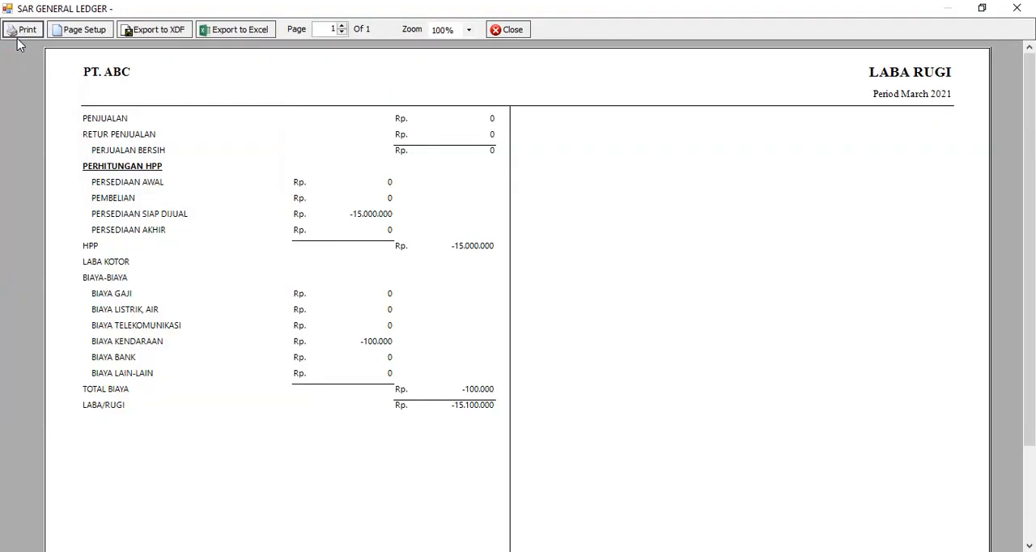
{"action": "left_click", "coordinate": [501, 31]}
{"action": "left_click", "coordinate": [335, 176]}
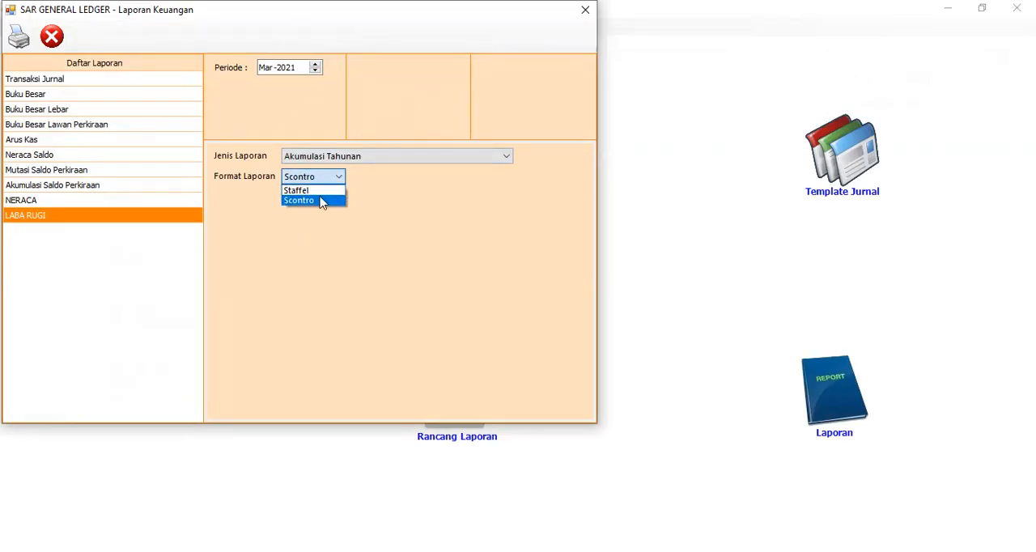
{"action": "left_click", "coordinate": [311, 192]}
{"action": "left_click", "coordinate": [18, 36]}
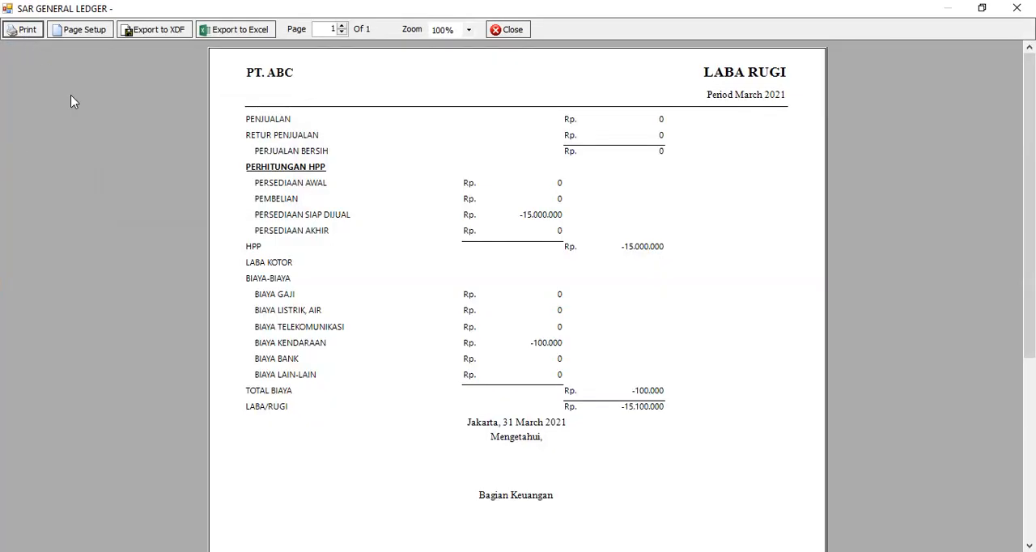